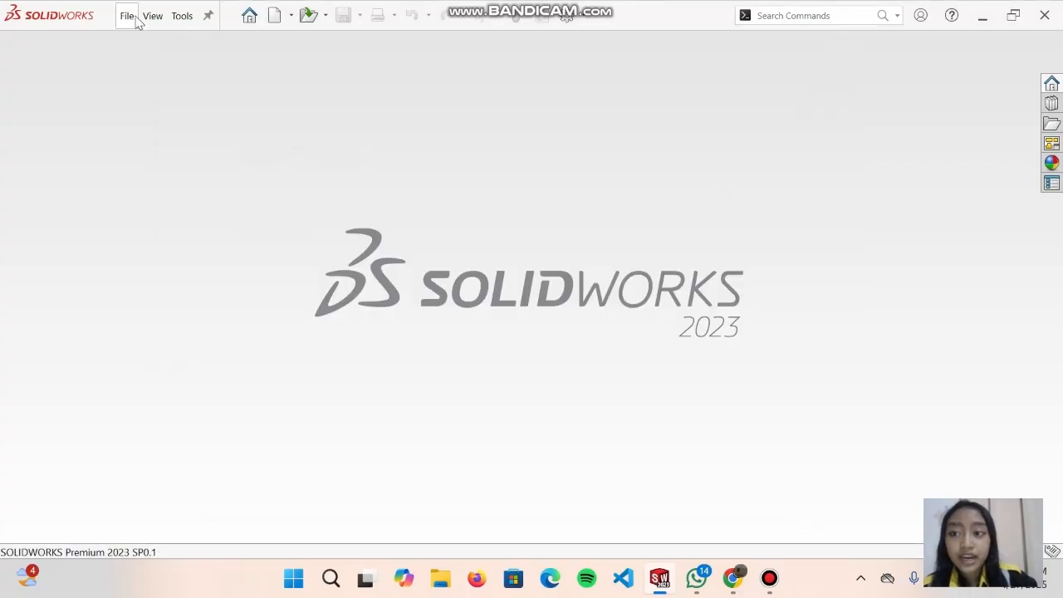
Create a new assembly document.
{"action": "left_click", "coordinate": [127, 16]}
{"action": "left_click", "coordinate": [148, 42]}
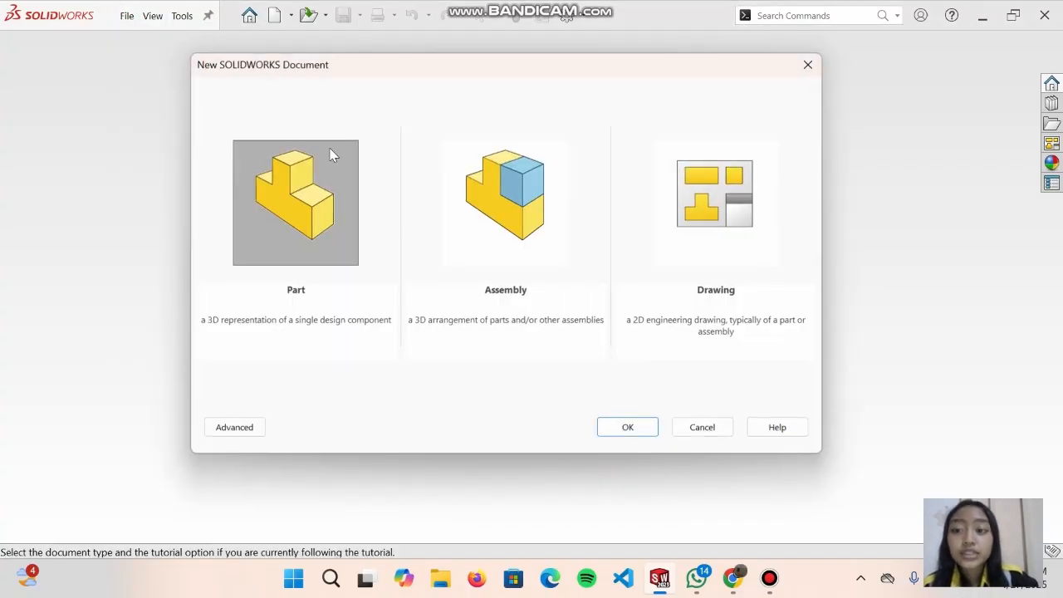
{"action": "left_click", "coordinate": [297, 184]}
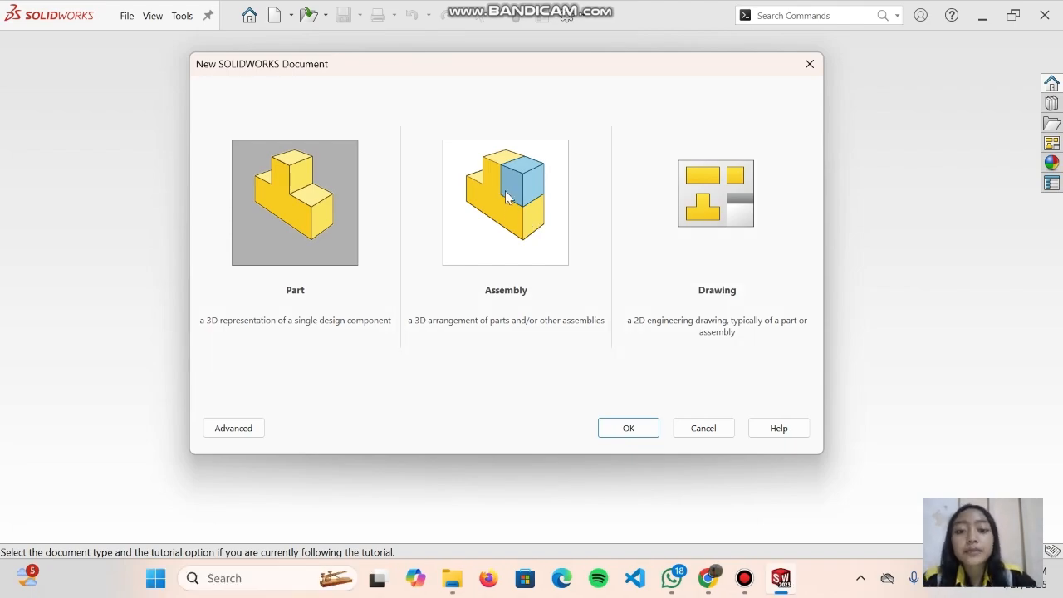
{"action": "left_click", "coordinate": [529, 208]}
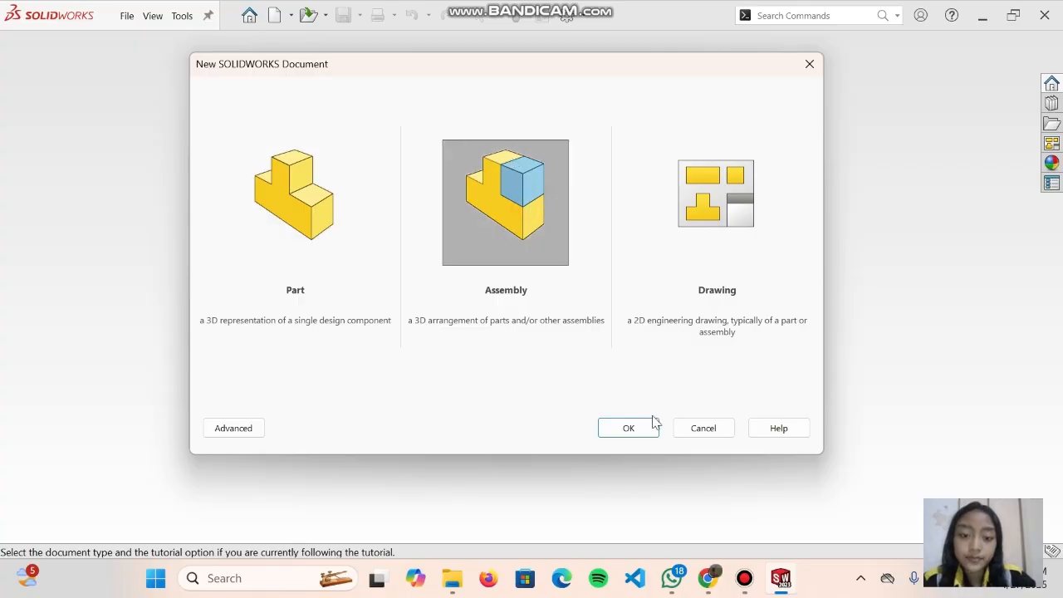
{"action": "left_click", "coordinate": [643, 423]}
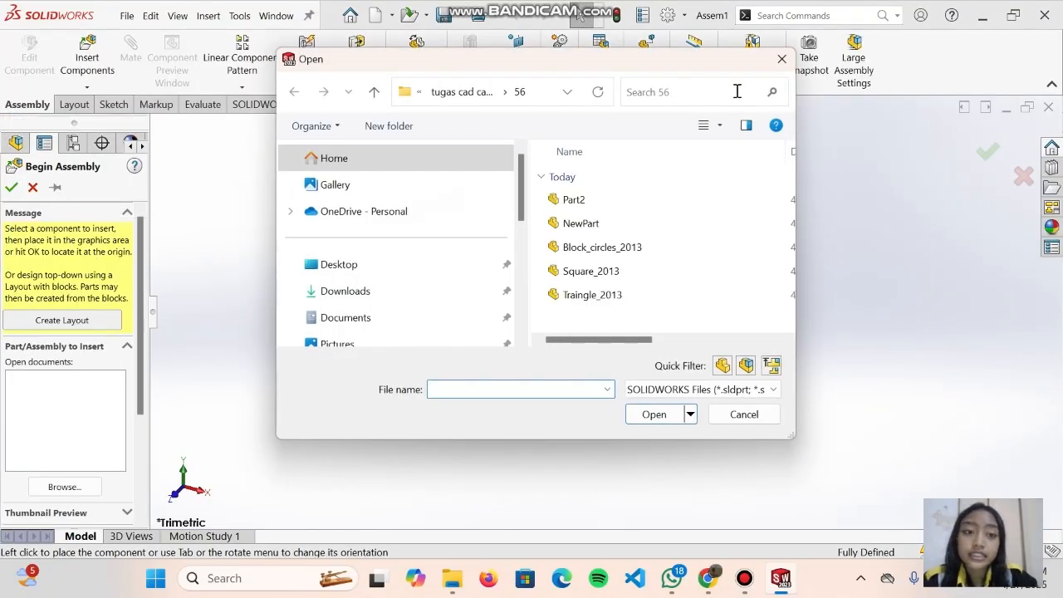
Browse for the first component in subfolder 56 of the coursework folder in Downloads.
{"action": "left_click", "coordinate": [782, 58]}
{"action": "scroll", "coordinate": [48, 339], "scroll_direction": "down", "scroll_amount": 2}
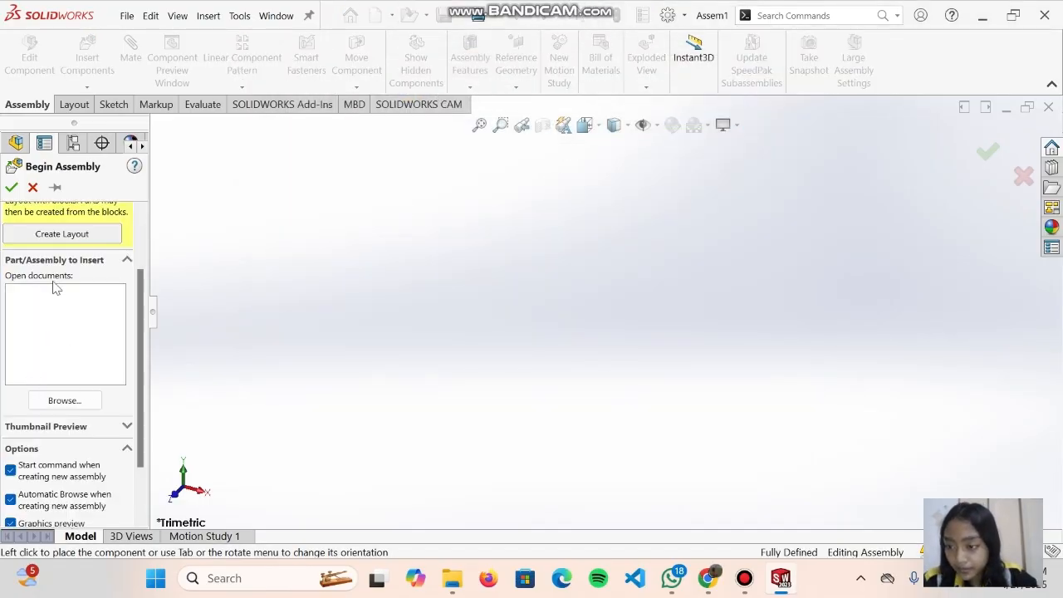
{"action": "left_click", "coordinate": [73, 402]}
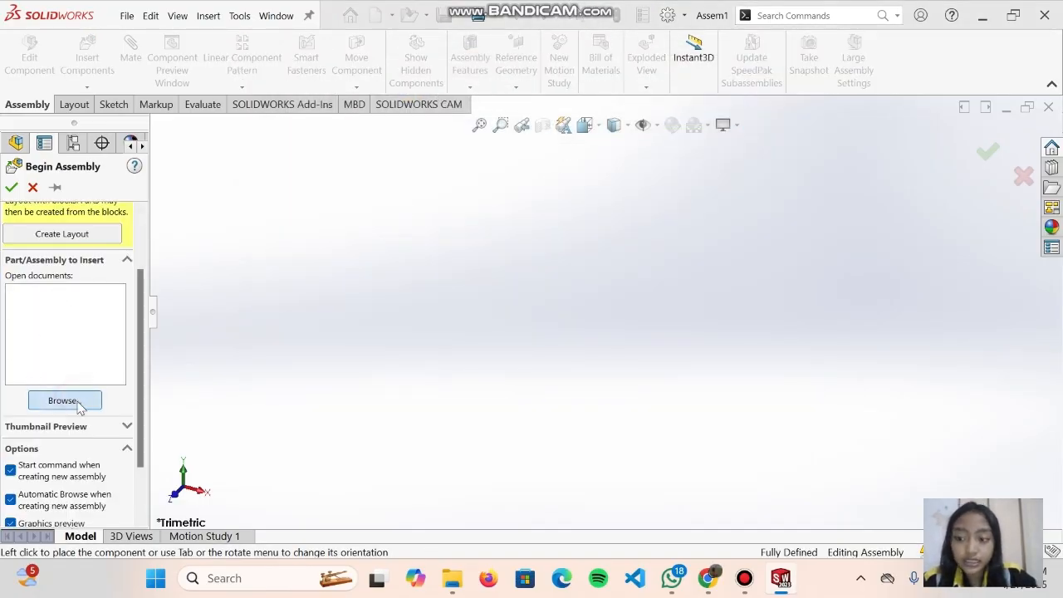
{"action": "left_click", "coordinate": [410, 299]}
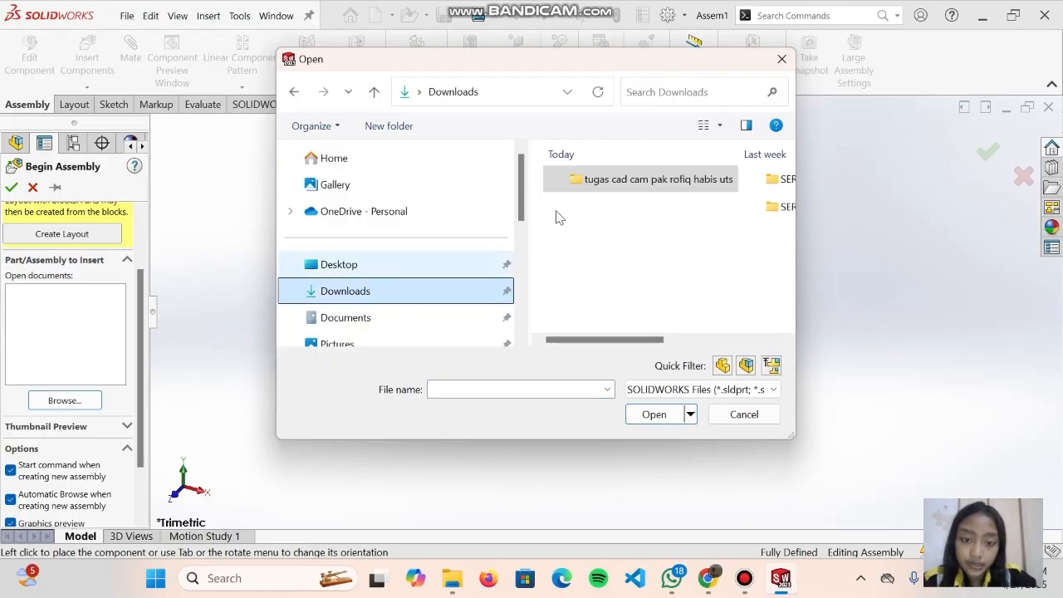
{"action": "double_click", "coordinate": [619, 177]}
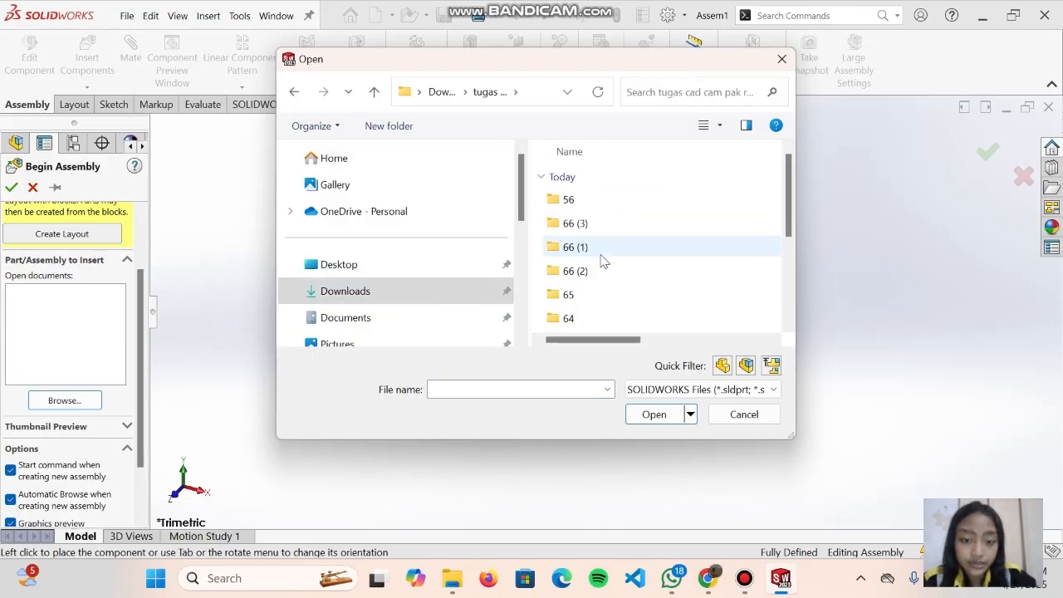
{"action": "scroll", "coordinate": [602, 257], "scroll_direction": "down", "scroll_amount": 2}
{"action": "scroll", "coordinate": [613, 266], "scroll_direction": "up", "scroll_amount": 2}
{"action": "double_click", "coordinate": [621, 199]}
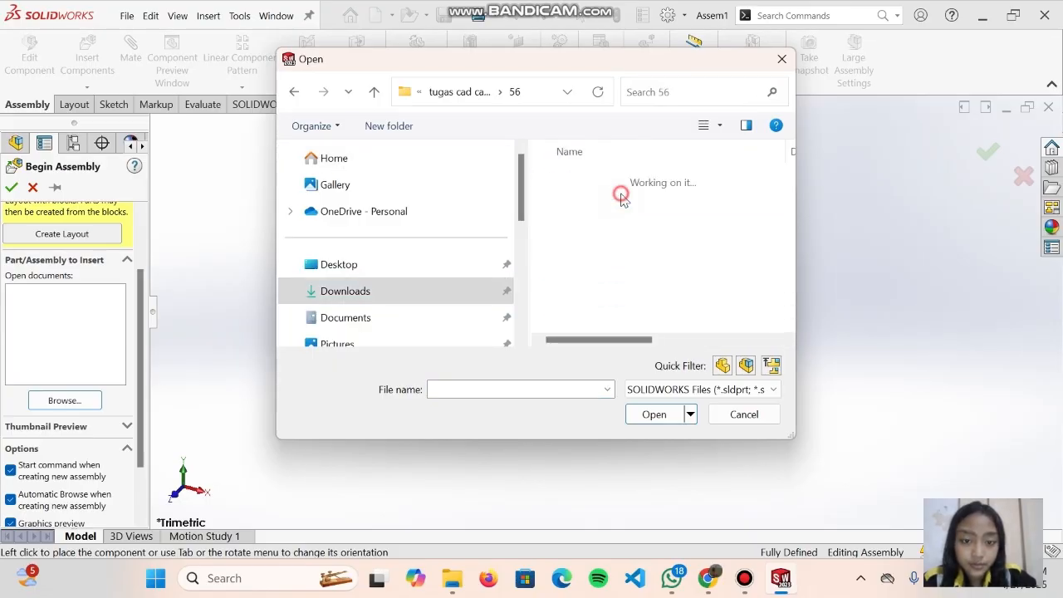
Insert the part Block_circles_2013 and place it in the middle of the graphics area as the base component.
{"action": "left_click", "coordinate": [626, 204]}
{"action": "scroll", "coordinate": [629, 238], "scroll_direction": "down", "scroll_amount": 1}
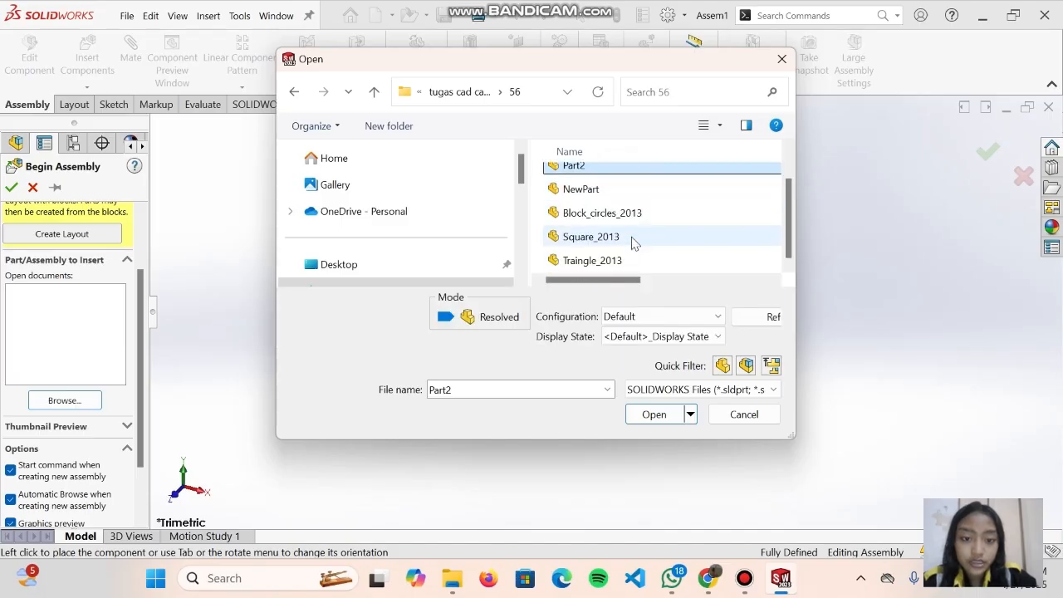
{"action": "left_click", "coordinate": [627, 259]}
{"action": "left_click", "coordinate": [642, 208]}
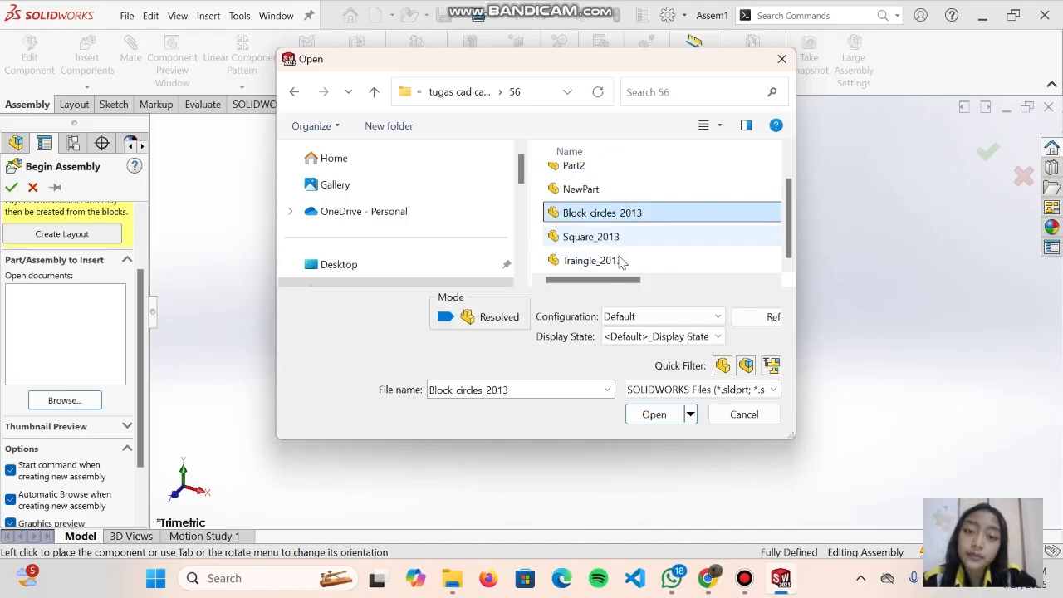
{"action": "left_click", "coordinate": [655, 414]}
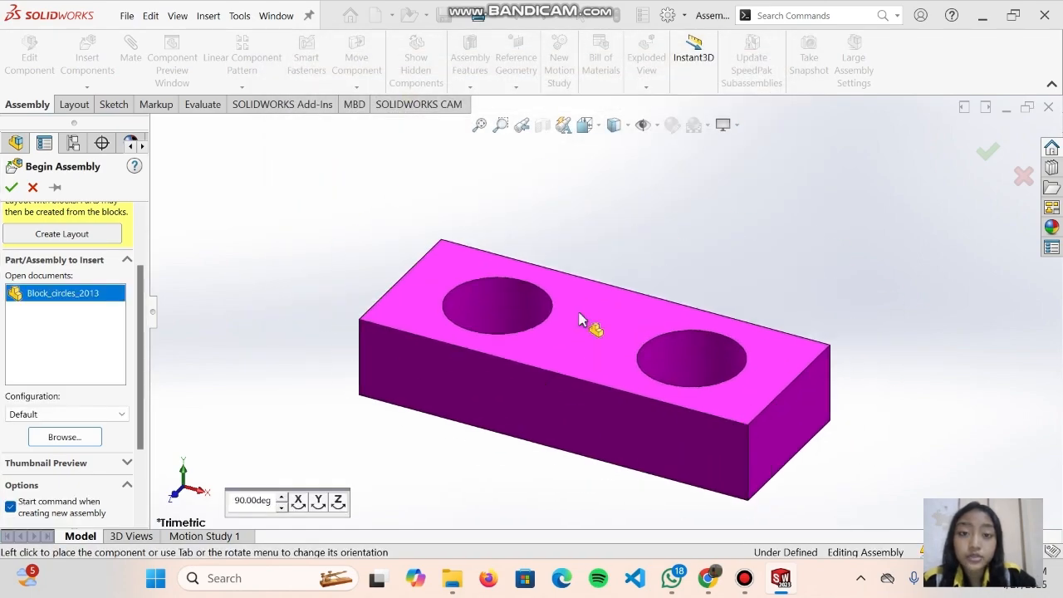
{"action": "left_click", "coordinate": [639, 304]}
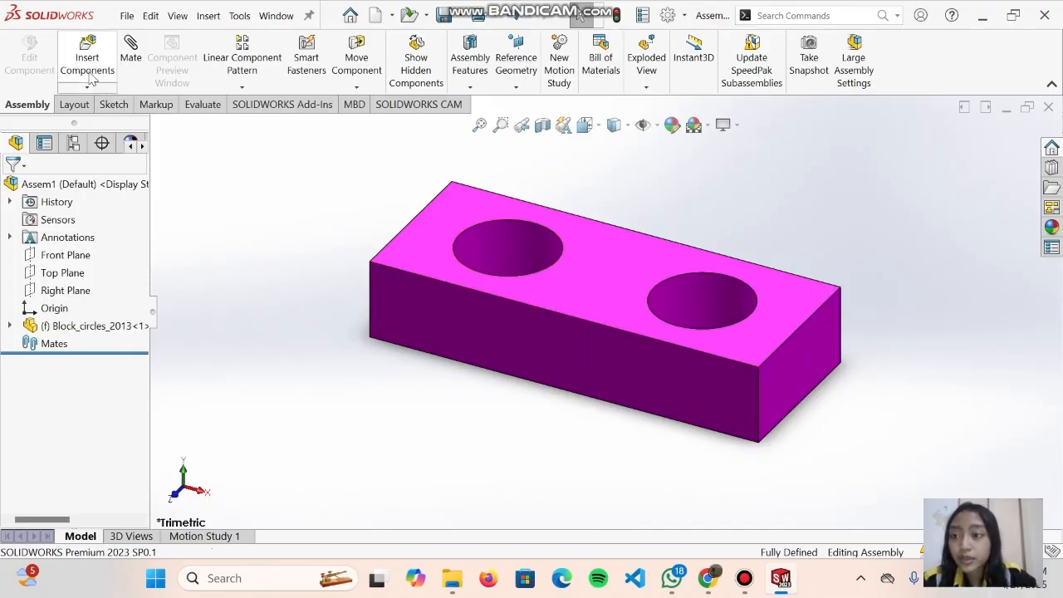
{"action": "left_click", "coordinate": [102, 73]}
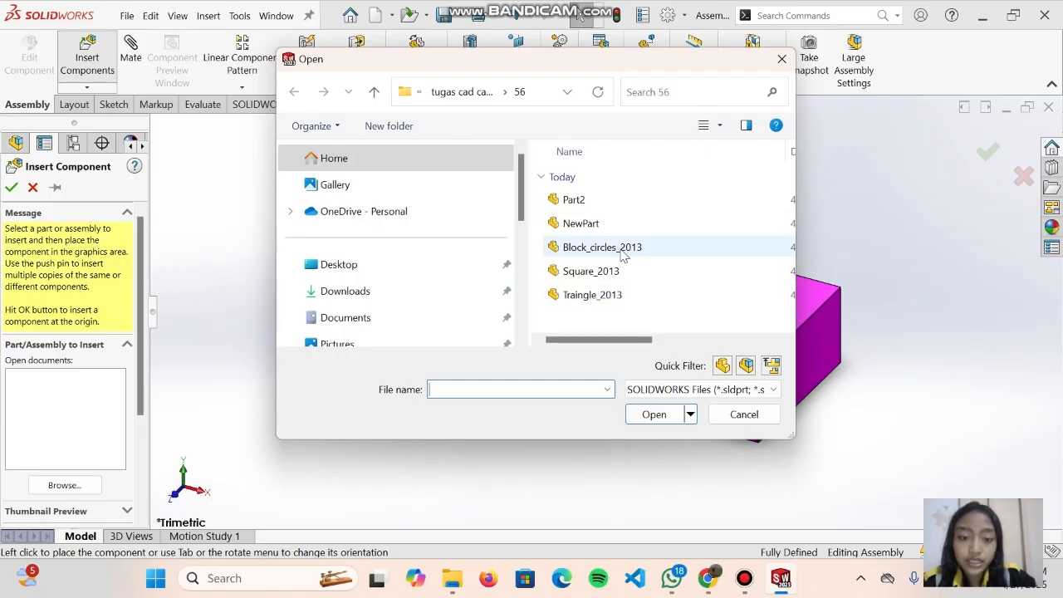
{"action": "left_click", "coordinate": [612, 296]}
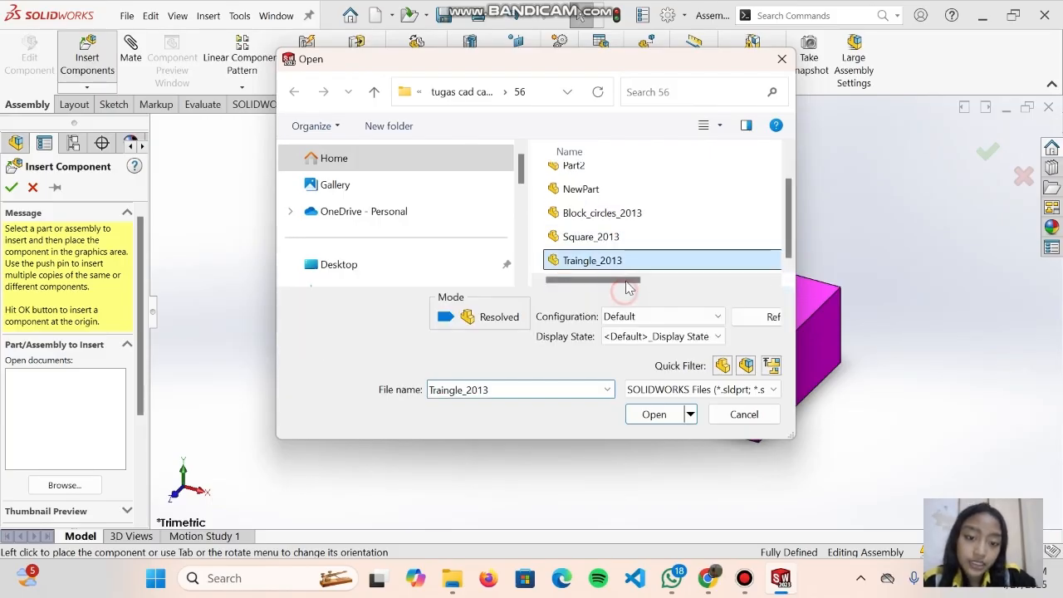
{"action": "left_click", "coordinate": [633, 241]}
{"action": "left_click", "coordinate": [635, 214]}
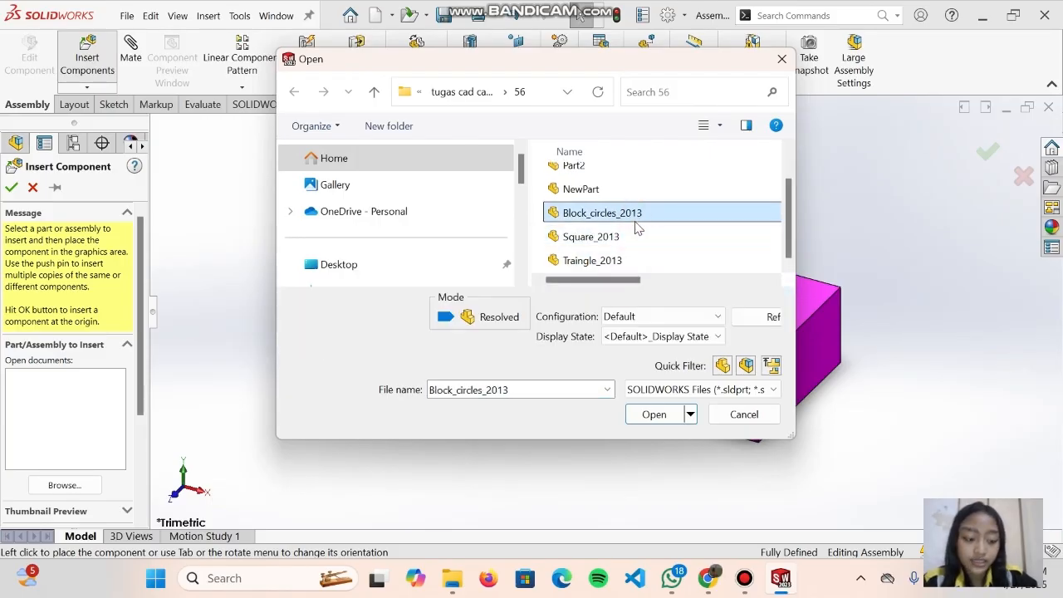
{"action": "left_click", "coordinate": [636, 234], "text": "ctrl"}
{"action": "left_click", "coordinate": [662, 417]}
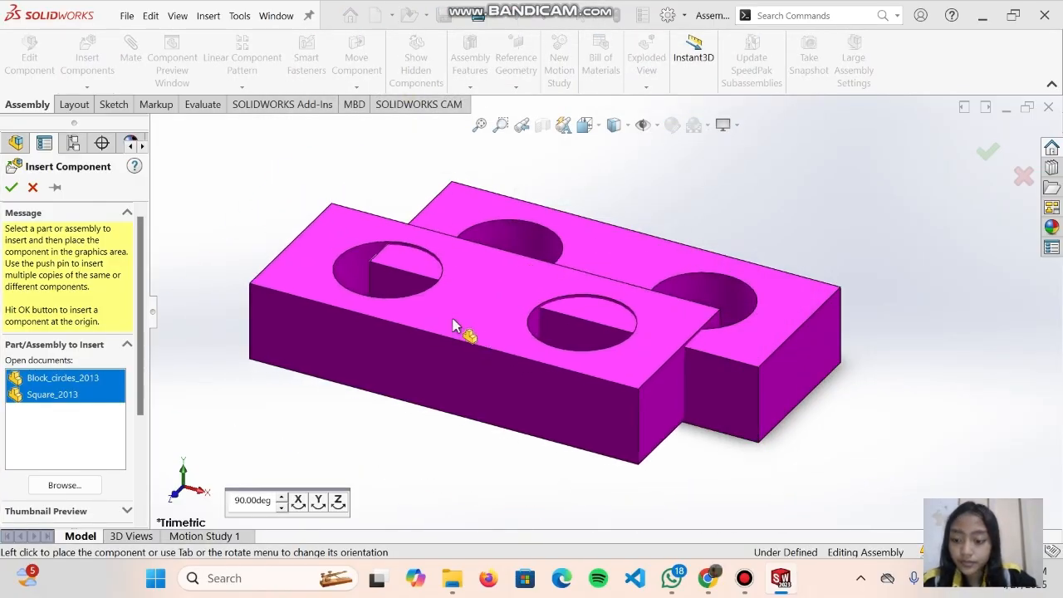
{"action": "left_click", "coordinate": [33, 188]}
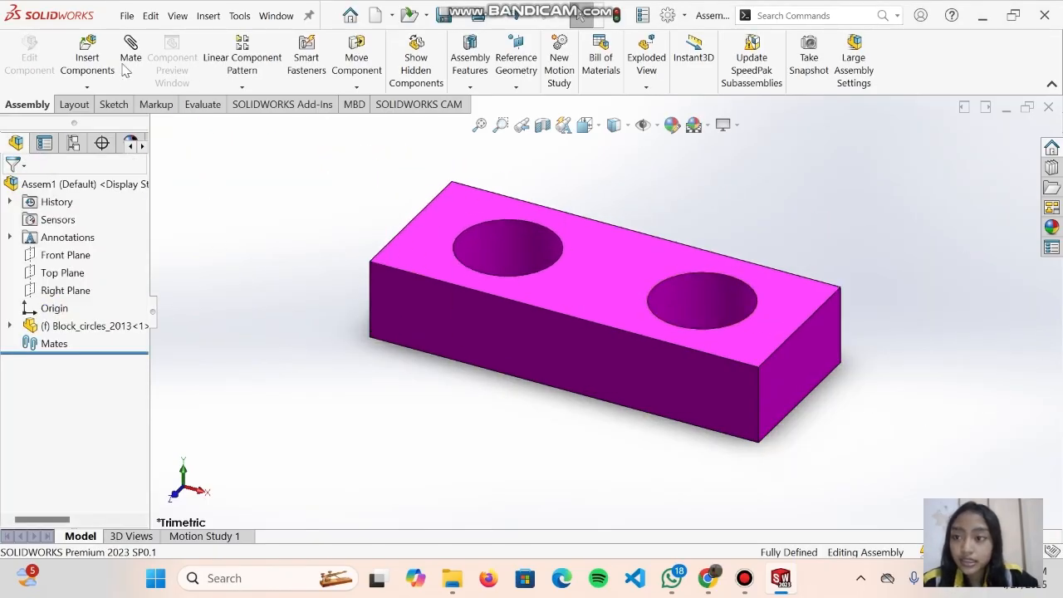
Insert the parts Square_2013 and Traingle_2013 together and place both beside the left end of the block.
{"action": "left_click", "coordinate": [87, 56]}
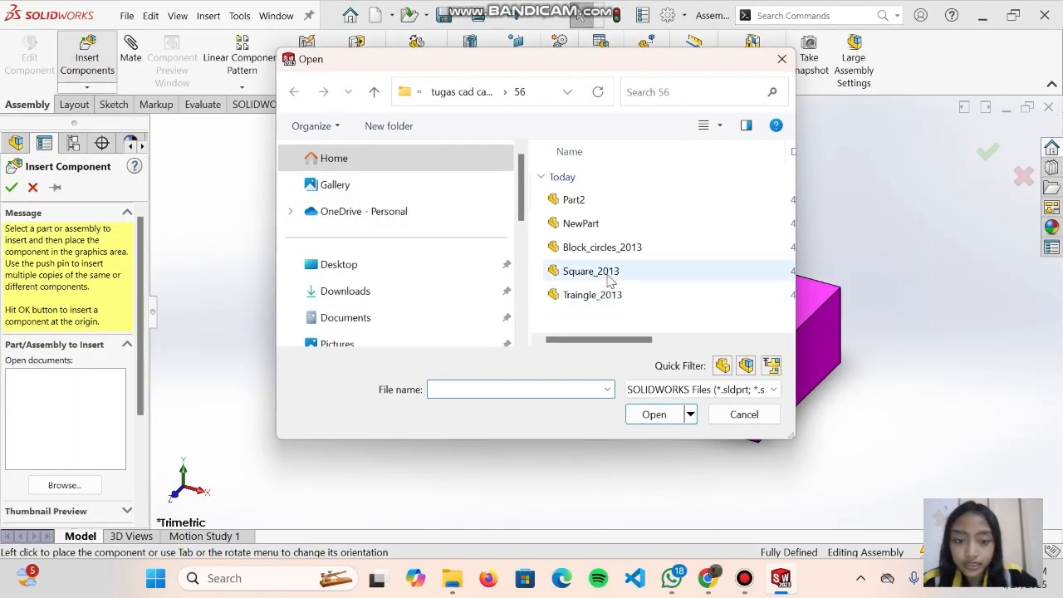
{"action": "left_click", "coordinate": [627, 274]}
{"action": "scroll", "coordinate": [641, 253], "scroll_direction": "down", "scroll_amount": 1}
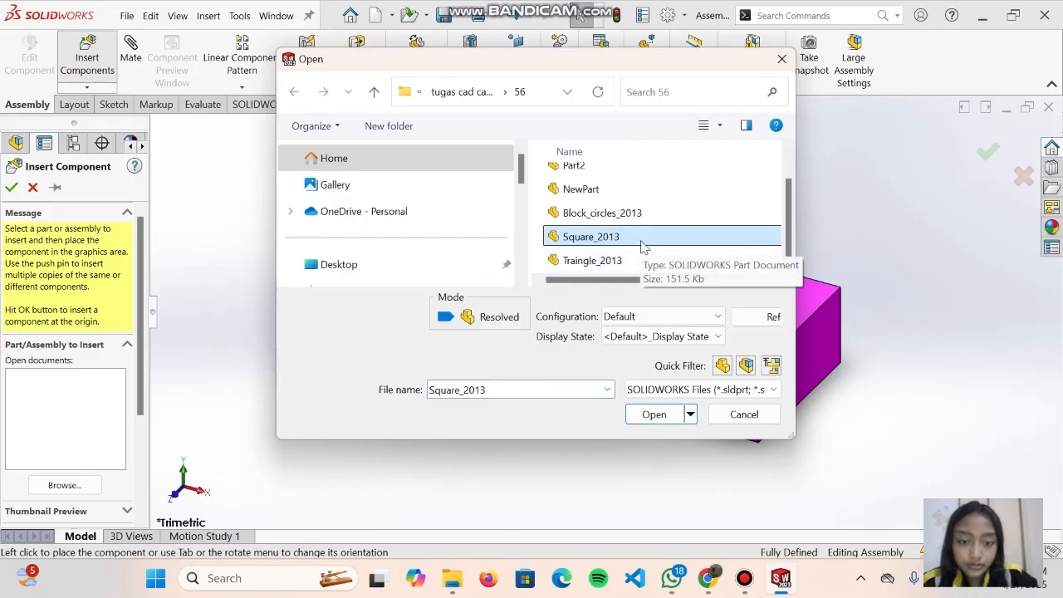
{"action": "left_click", "coordinate": [591, 260], "text": "ctrl"}
{"action": "left_click", "coordinate": [654, 414]}
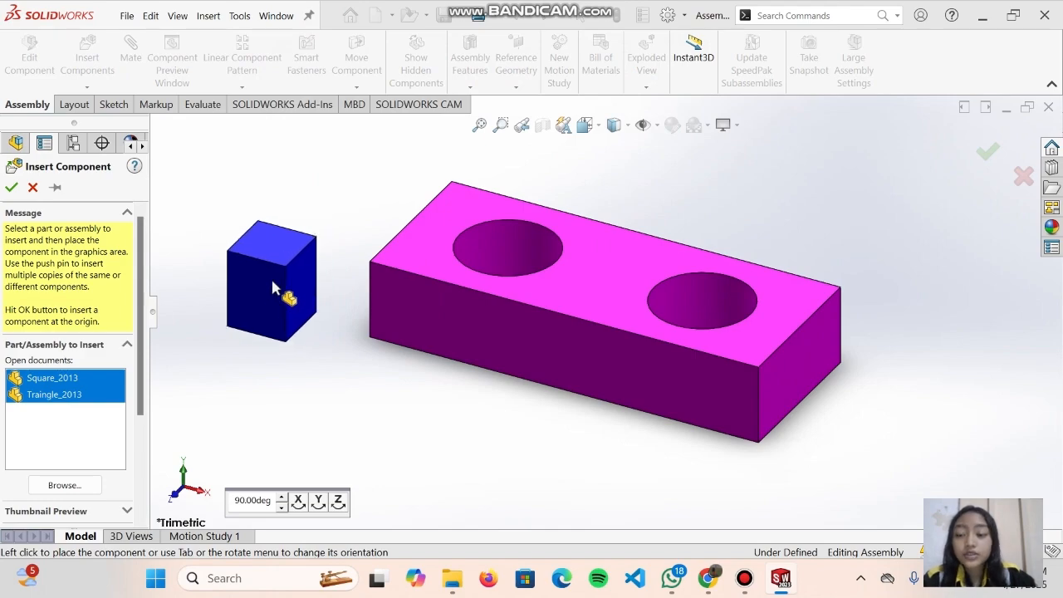
{"action": "left_click", "coordinate": [274, 290]}
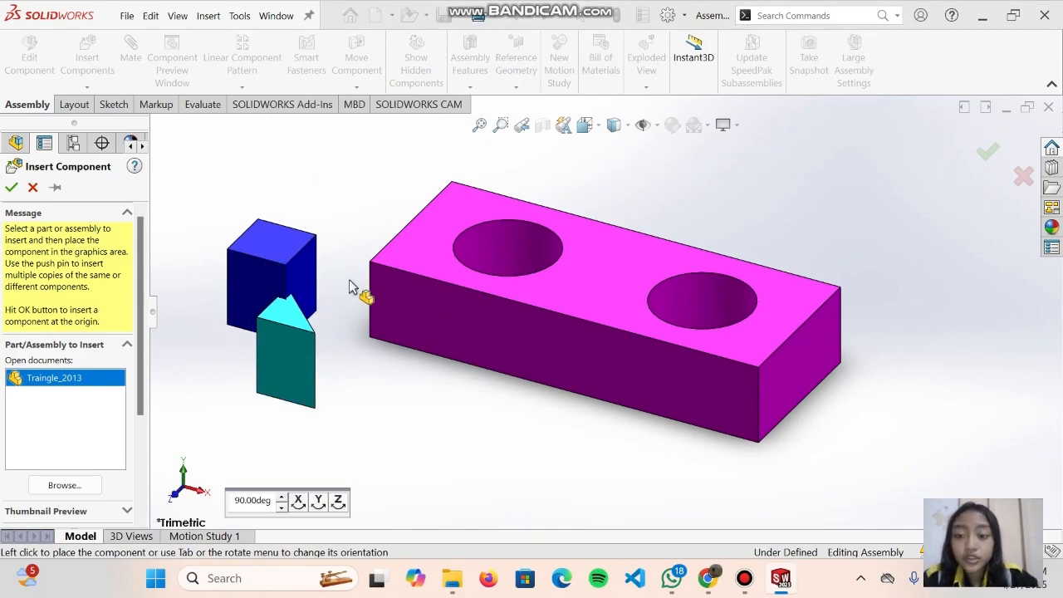
{"action": "left_click", "coordinate": [351, 368]}
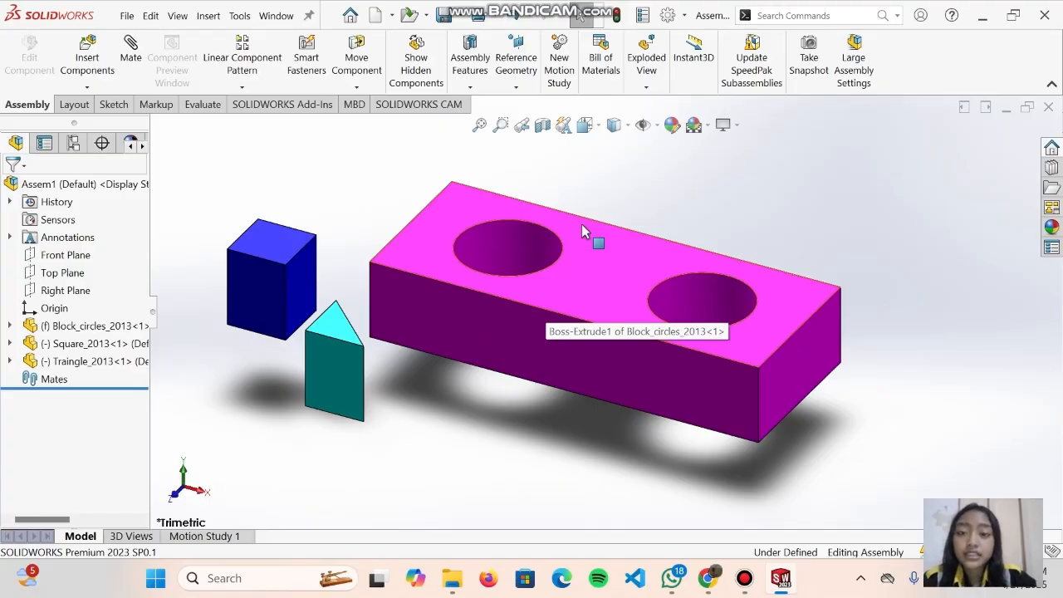
Create a new part document.
{"action": "left_click", "coordinate": [393, 20]}
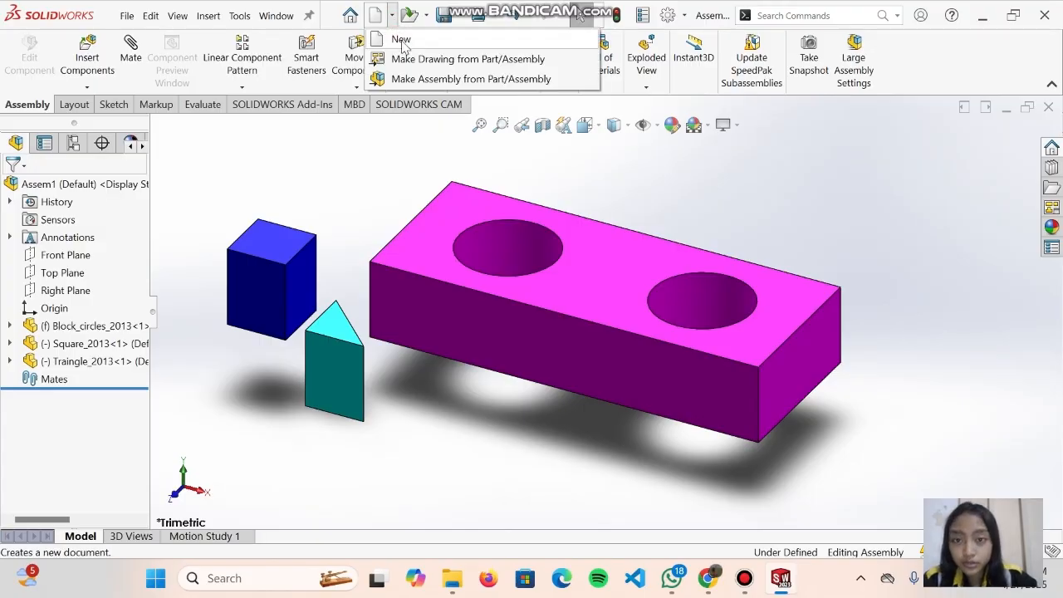
{"action": "left_click", "coordinate": [400, 39]}
{"action": "double_click", "coordinate": [296, 253]}
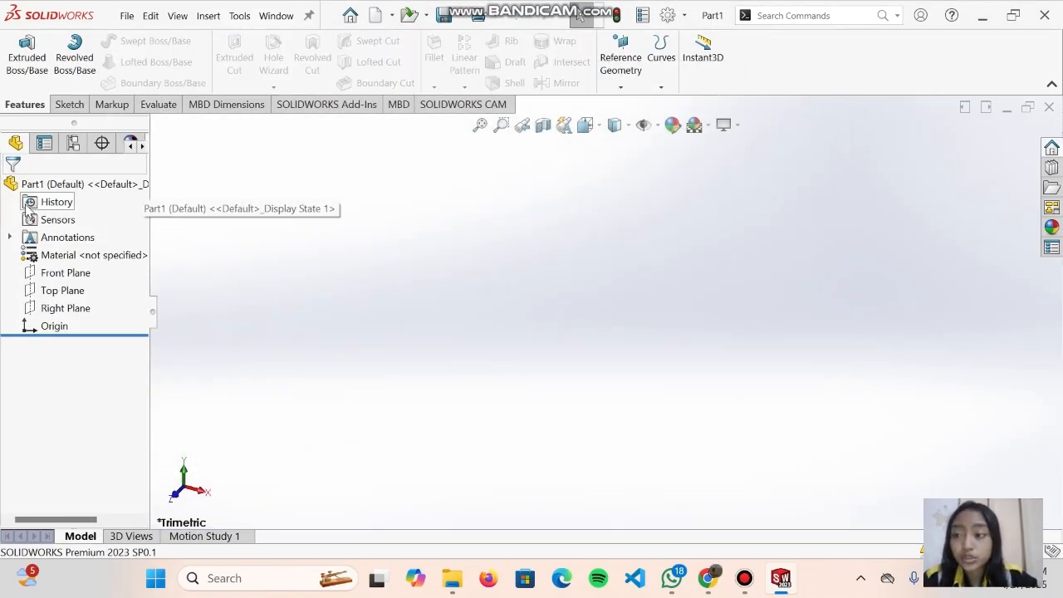
Sketch a center rectangle on the Front Plane, centred on the origin.
{"action": "left_click", "coordinate": [66, 272]}
{"action": "left_click", "coordinate": [89, 260]}
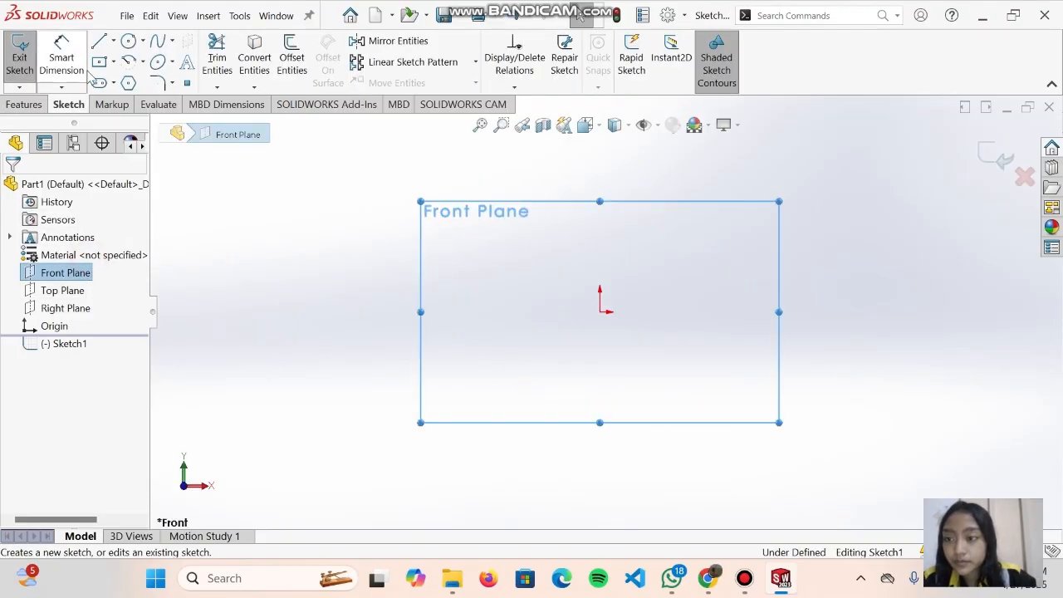
{"action": "left_click", "coordinate": [99, 62]}
{"action": "left_click", "coordinate": [114, 62]}
{"action": "left_click", "coordinate": [150, 102]}
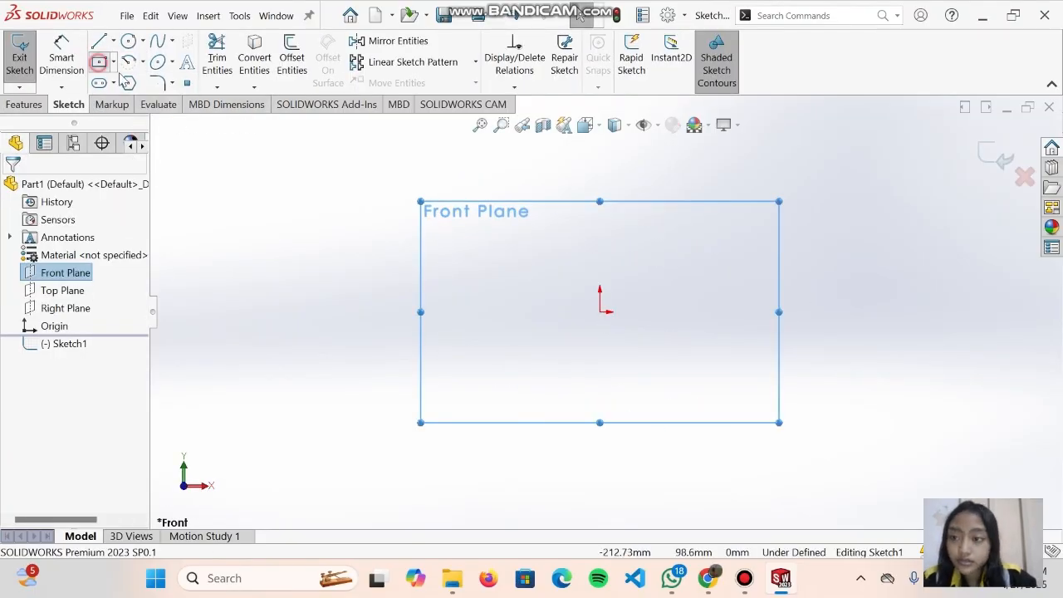
{"action": "left_click", "coordinate": [599, 311]}
{"action": "left_click", "coordinate": [719, 392]}
Extrude the rectangle as a blind boss with a depth of 60 mm.
{"action": "left_click", "coordinate": [26, 72]}
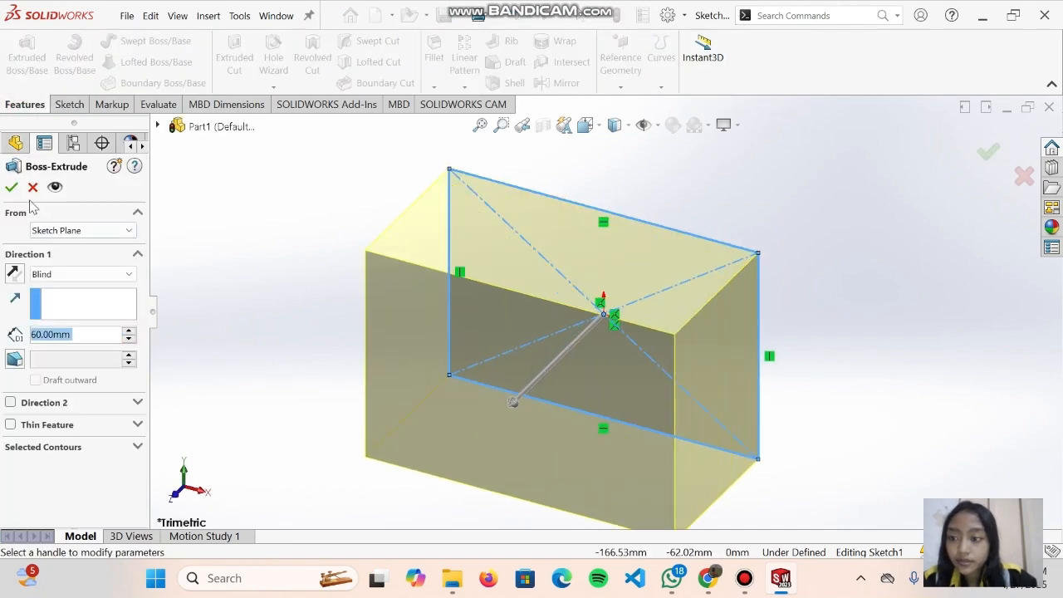
{"action": "left_click", "coordinate": [11, 187]}
{"action": "middle_click_drag", "start_coordinate": [570, 313], "coordinate": [531, 282]}
Save the part as PartBaru in folder 56.
{"action": "left_click", "coordinate": [127, 15]}
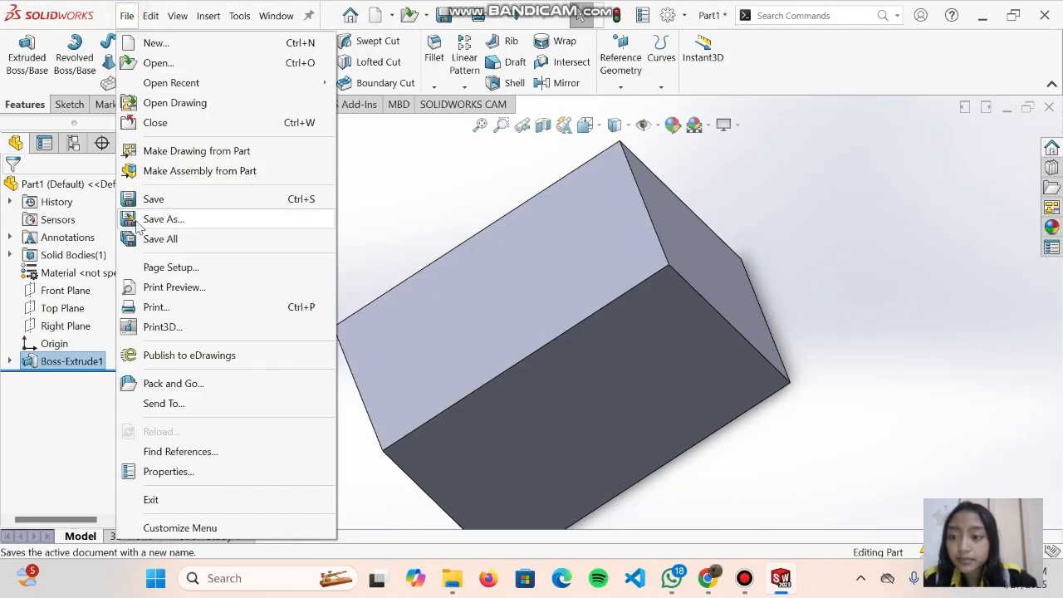
{"action": "left_click", "coordinate": [188, 216]}
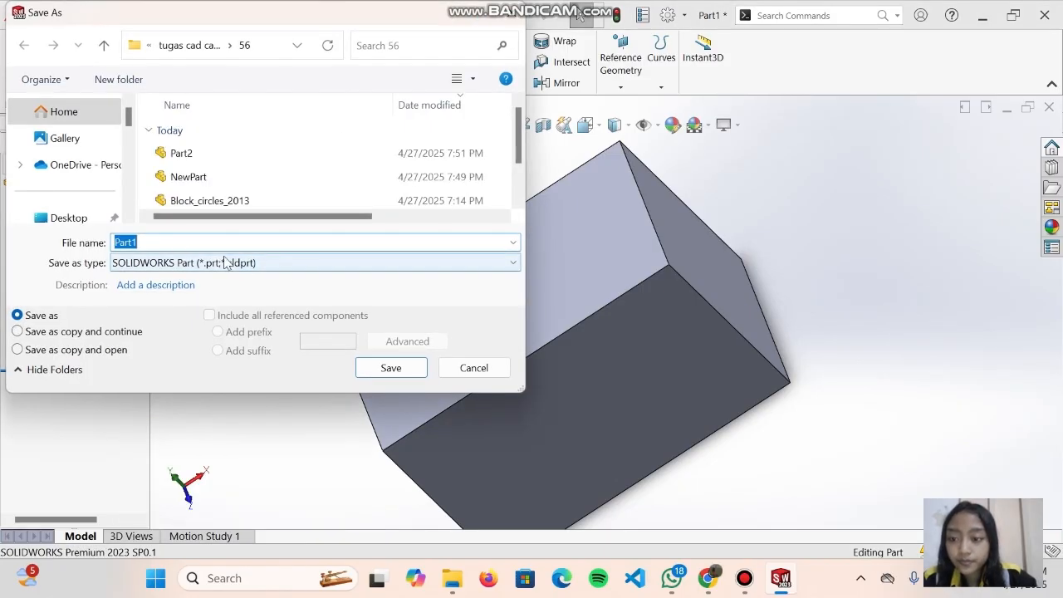
{"action": "left_click", "coordinate": [183, 239]}
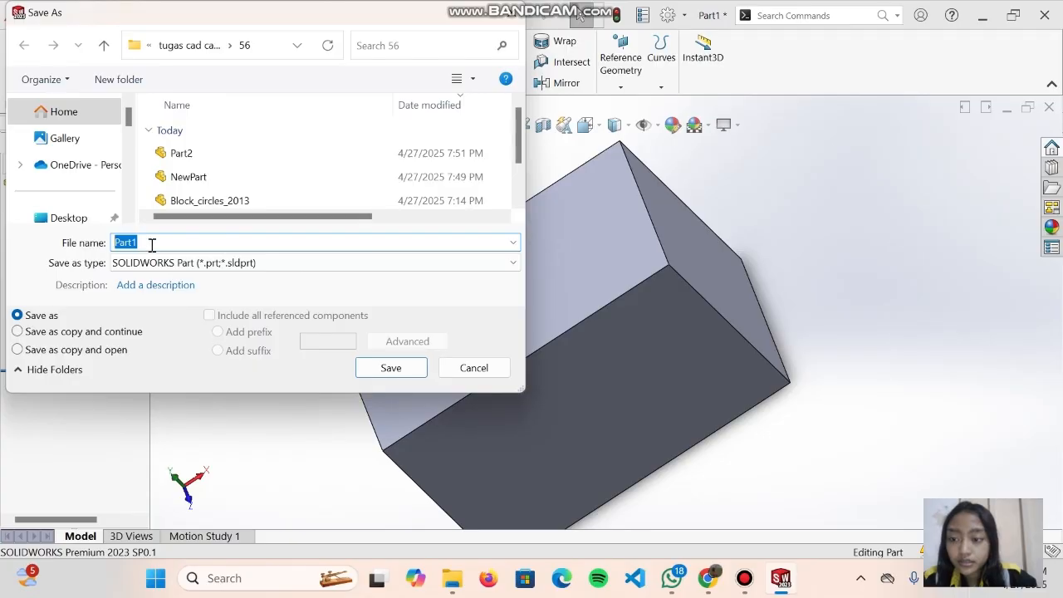
{"action": "key", "text": "Caps_Lock"}
{"action": "type", "text": "P"}
{"action": "key", "text": "Caps_Lock"}
{"action": "type", "text": "art"}
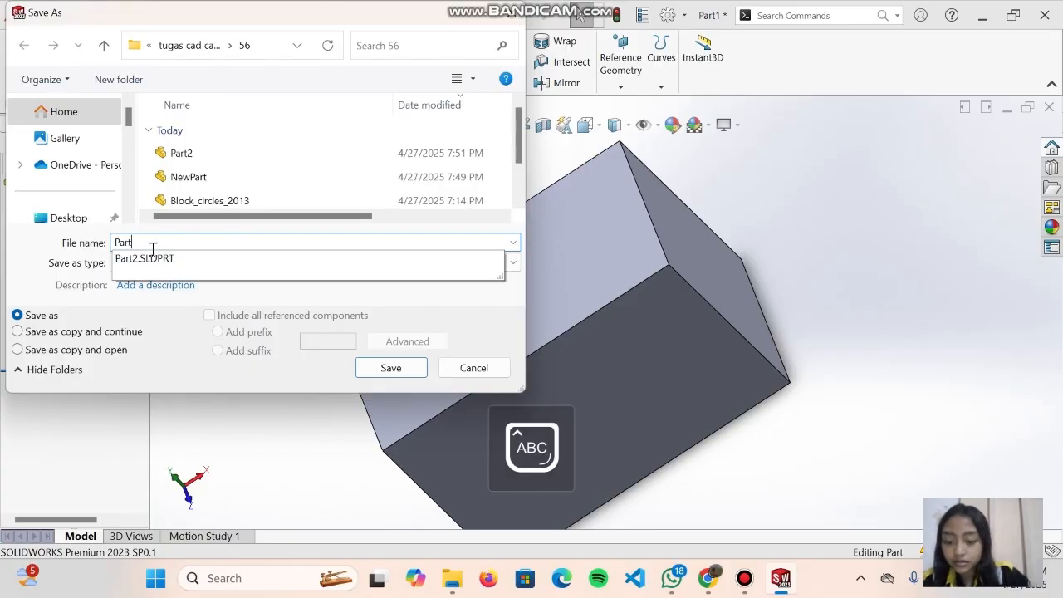
{"action": "type", "text": "B"}
{"action": "key", "text": "Caps_Lock"}
{"action": "type", "text": "aru"}
{"action": "left_click", "coordinate": [402, 370]}
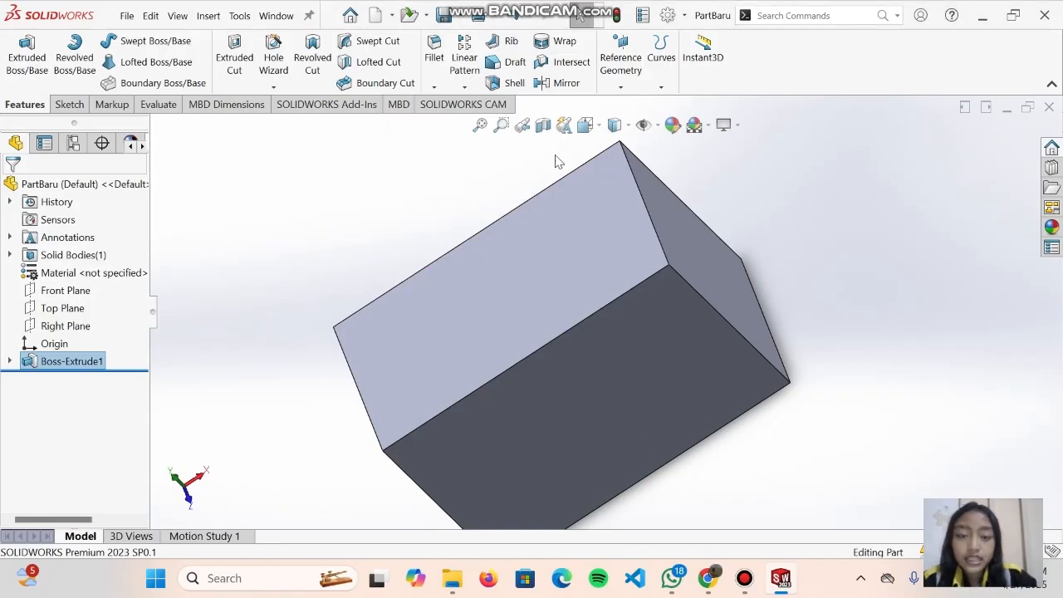
Bring the Assem1 assembly window to the front for editing.
{"action": "left_click", "coordinate": [780, 579]}
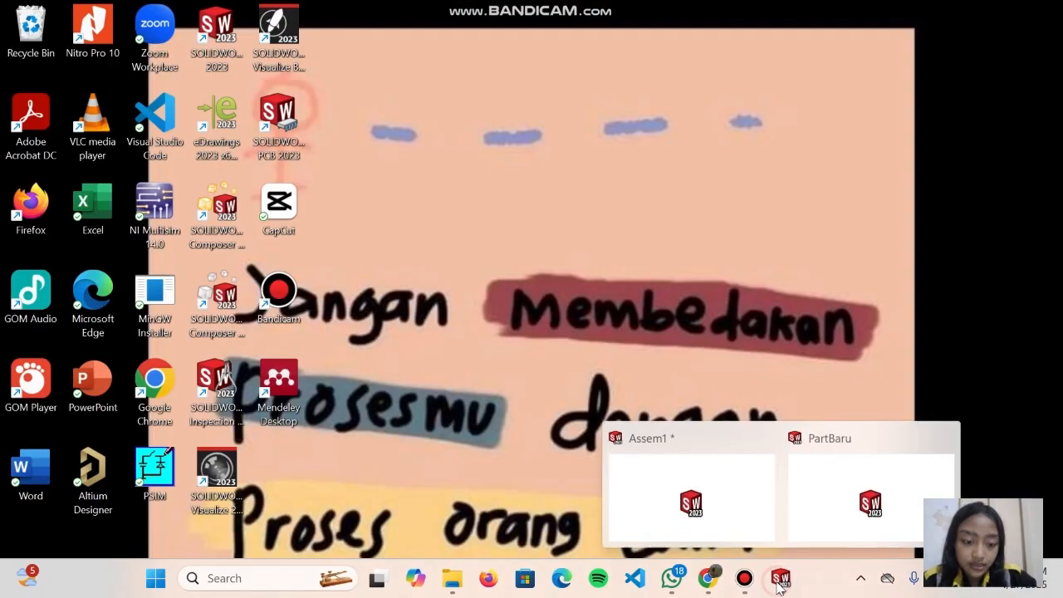
{"action": "left_click", "coordinate": [781, 580]}
{"action": "left_click", "coordinate": [781, 580]}
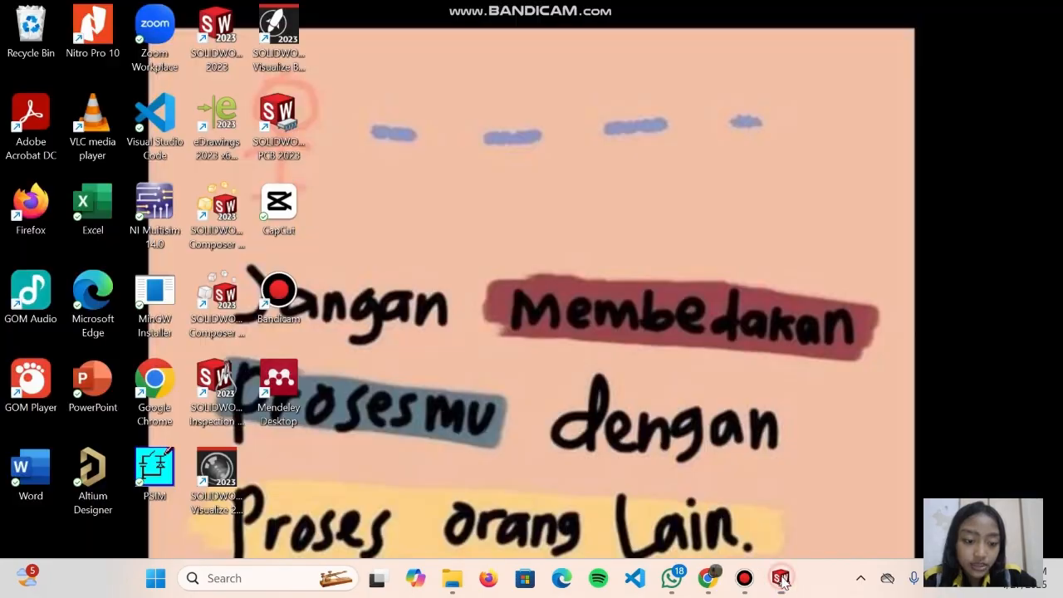
{"action": "right_click", "coordinate": [781, 580]}
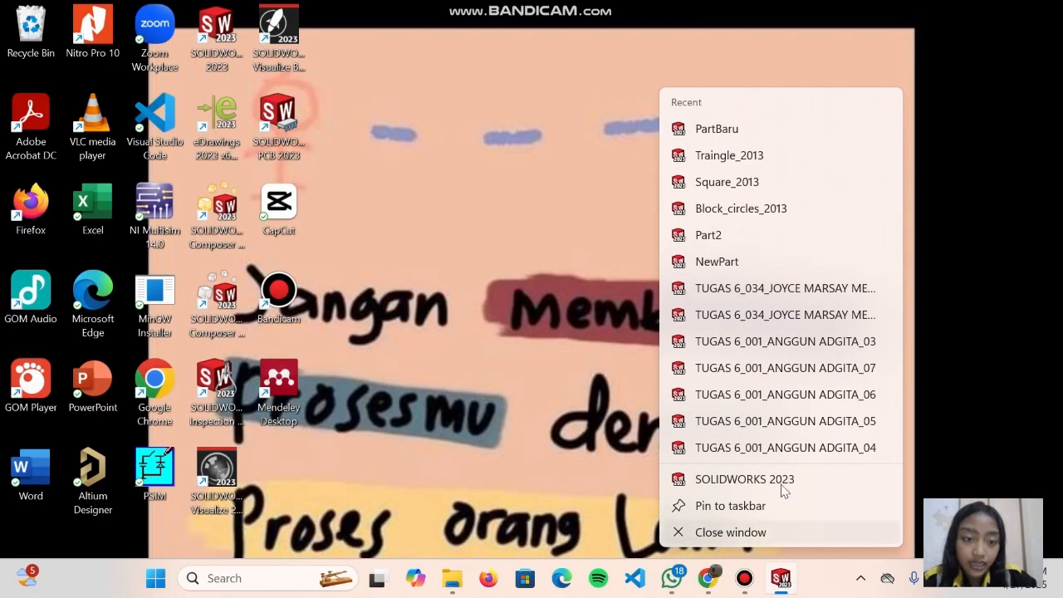
{"action": "left_click", "coordinate": [767, 262]}
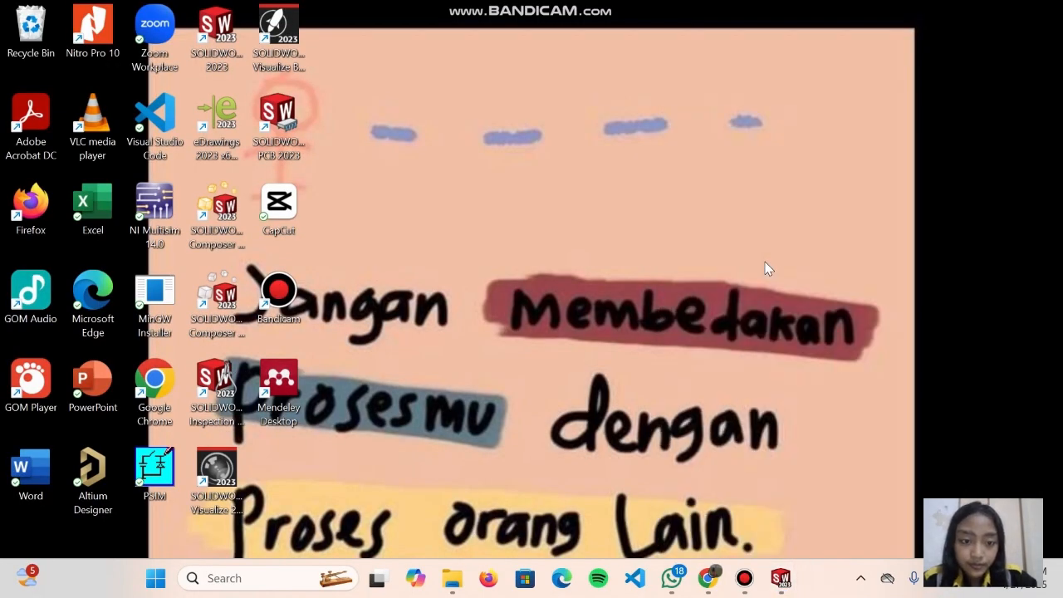
{"action": "left_click", "coordinate": [788, 582]}
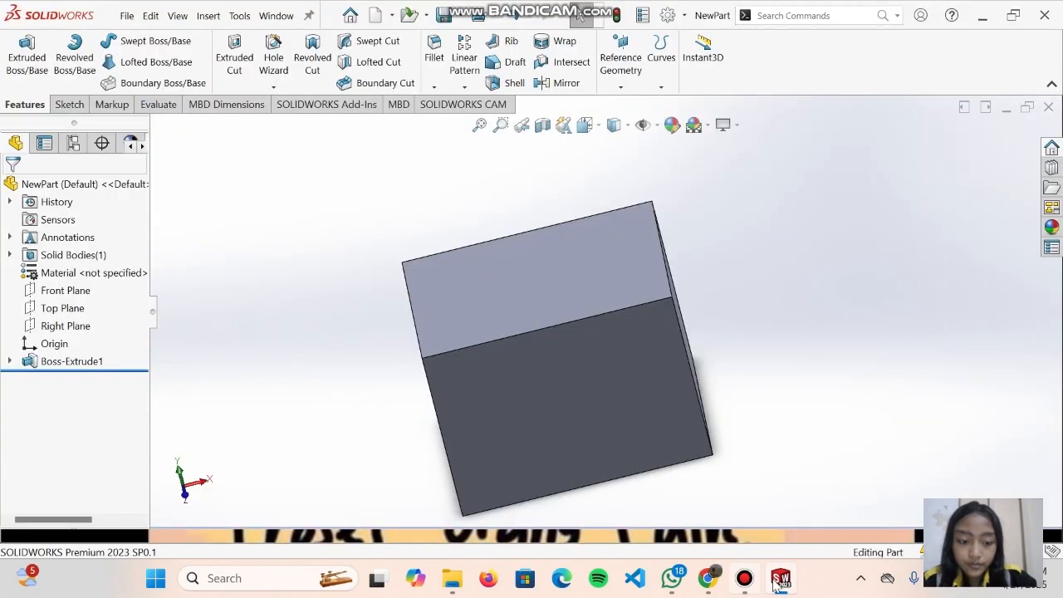
{"action": "mouse_move", "coordinate": [783, 585]}
{"action": "mouse_move", "coordinate": [762, 490]}
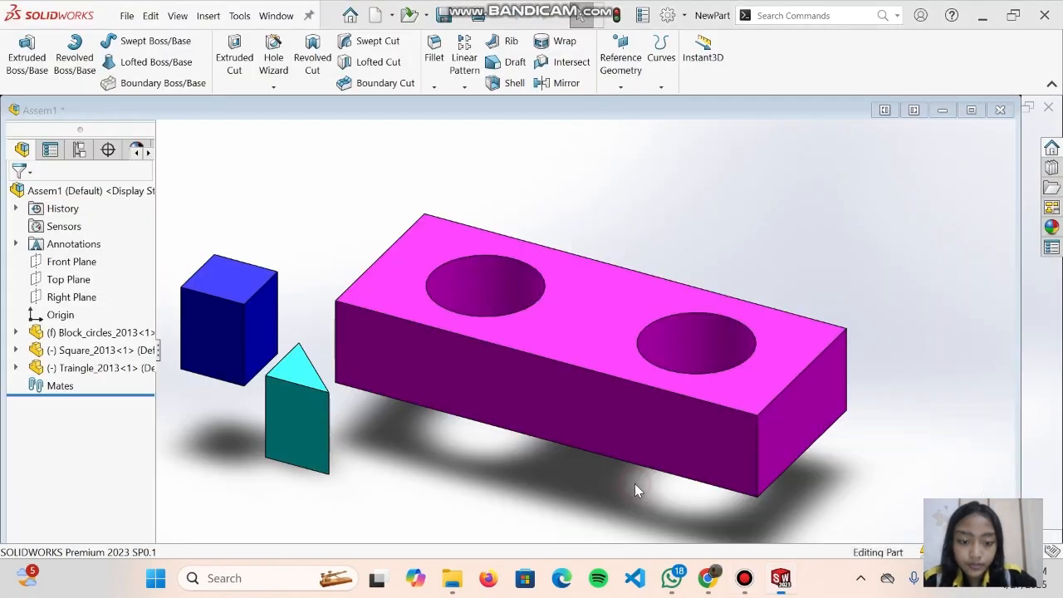
{"action": "left_click", "coordinate": [635, 483]}
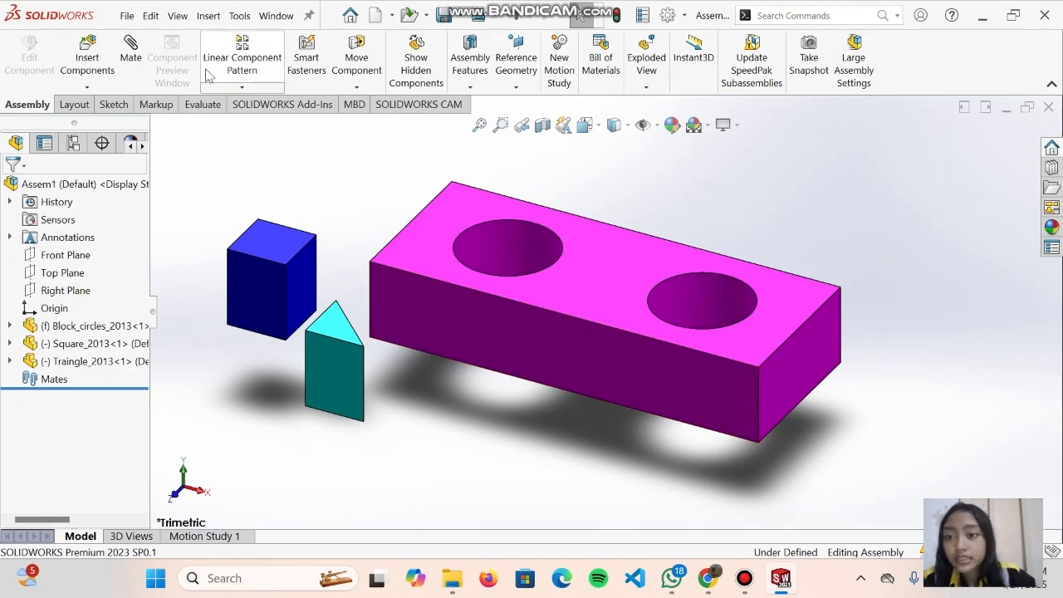
Insert the PartBaru part into the assembly and place it beside the block with two holes.
{"action": "left_click", "coordinate": [87, 58]}
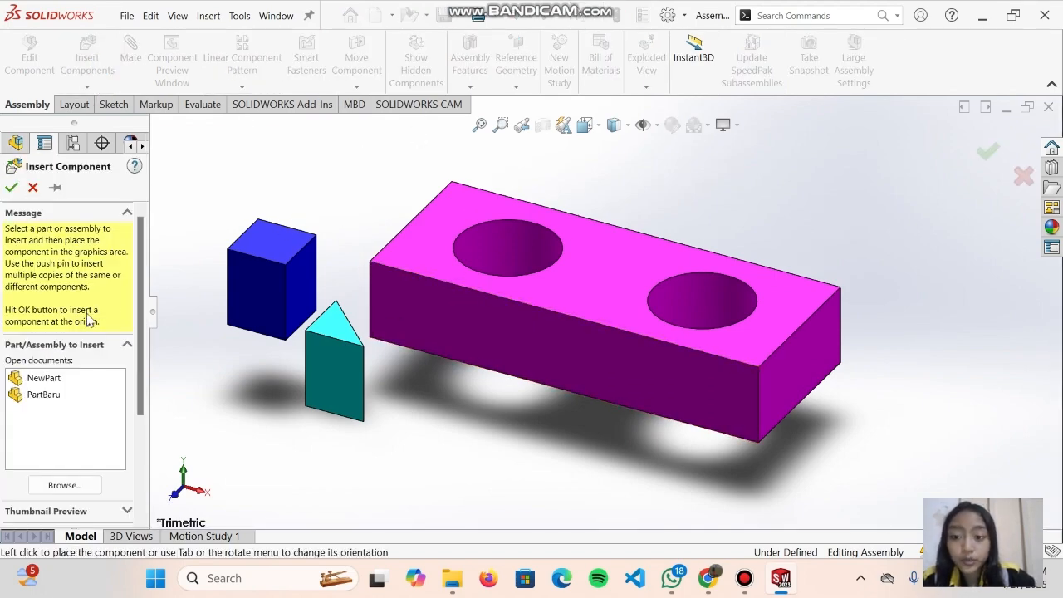
{"action": "left_click", "coordinate": [53, 396]}
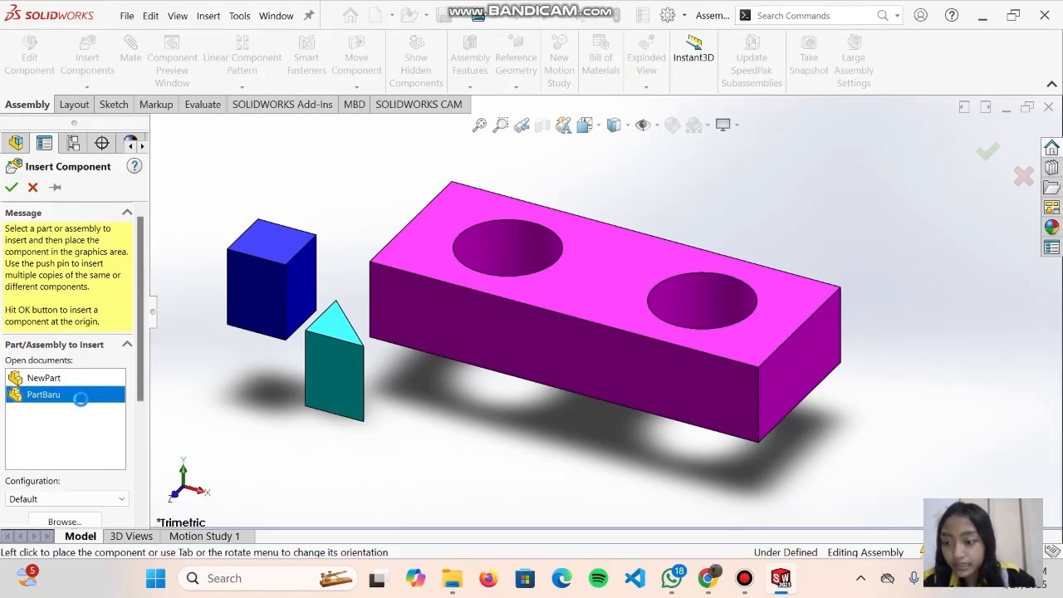
{"action": "scroll", "coordinate": [835, 280], "scroll_direction": "up", "scroll_amount": 4}
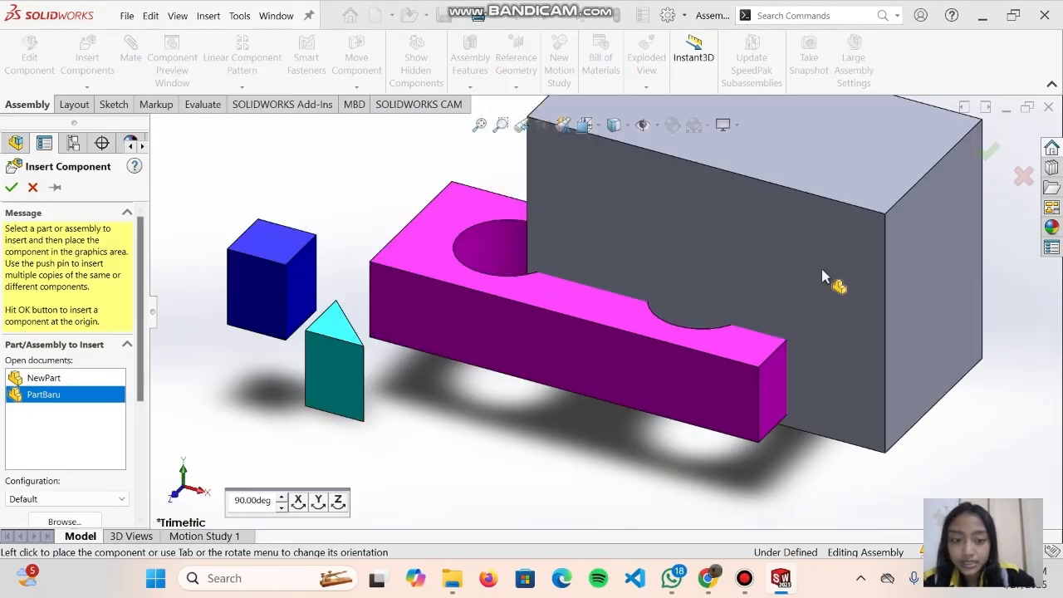
{"action": "scroll", "coordinate": [729, 262], "scroll_direction": "up", "scroll_amount": 1}
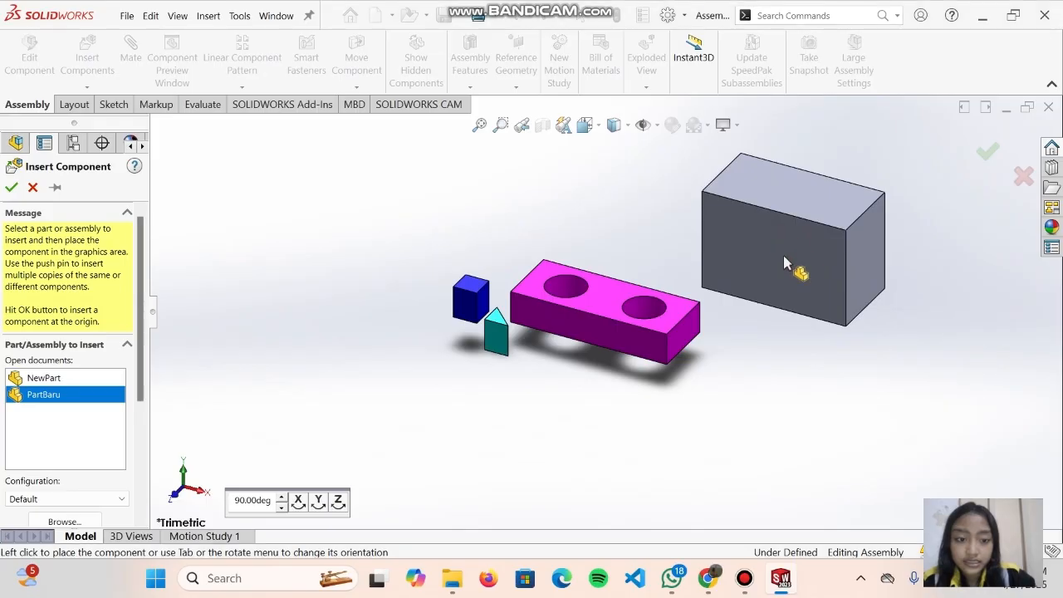
{"action": "left_click", "coordinate": [784, 255]}
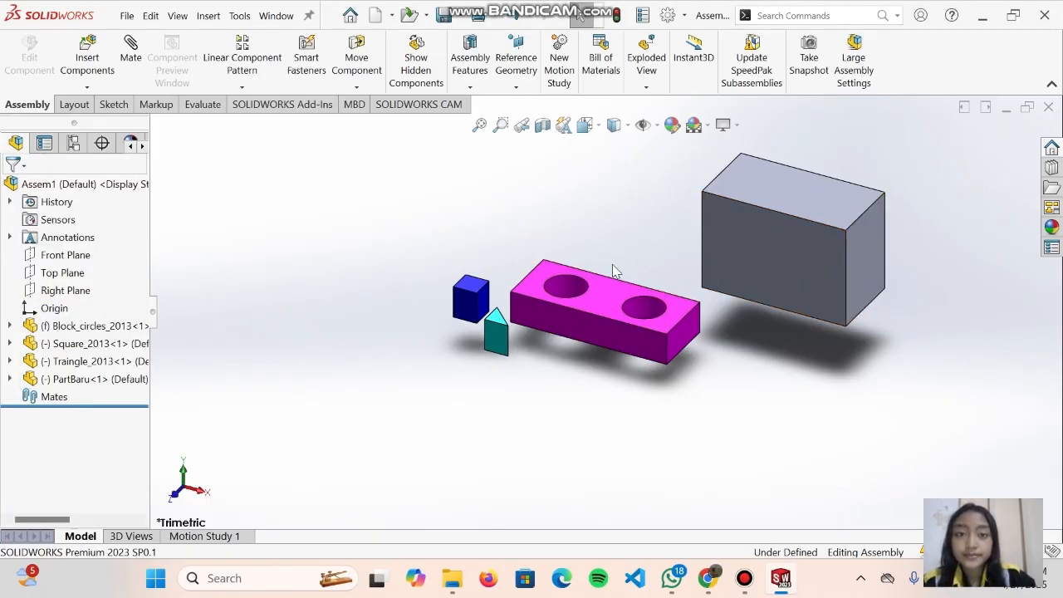
Try to move the fixed block with two holes within the assembly.
{"action": "left_click", "coordinate": [594, 280]}
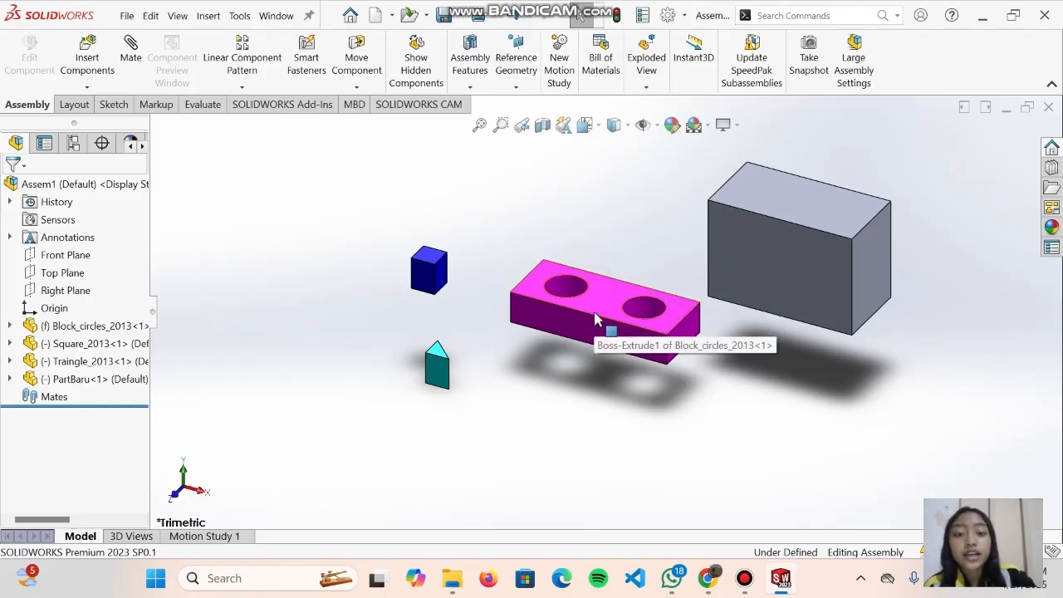
{"action": "middle_click_drag", "start_coordinate": [600, 310], "coordinate": [666, 327]}
{"action": "left_click", "coordinate": [629, 410]}
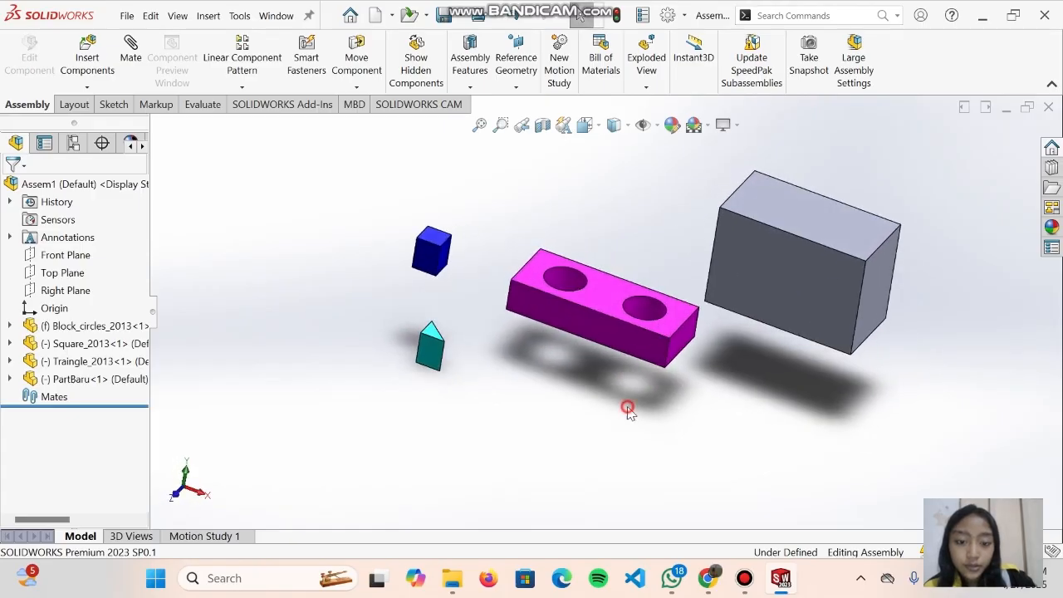
{"action": "left_click", "coordinate": [613, 318]}
{"action": "left_click", "coordinate": [589, 421]}
{"action": "left_click_drag", "start_coordinate": [593, 316], "coordinate": [591, 291]}
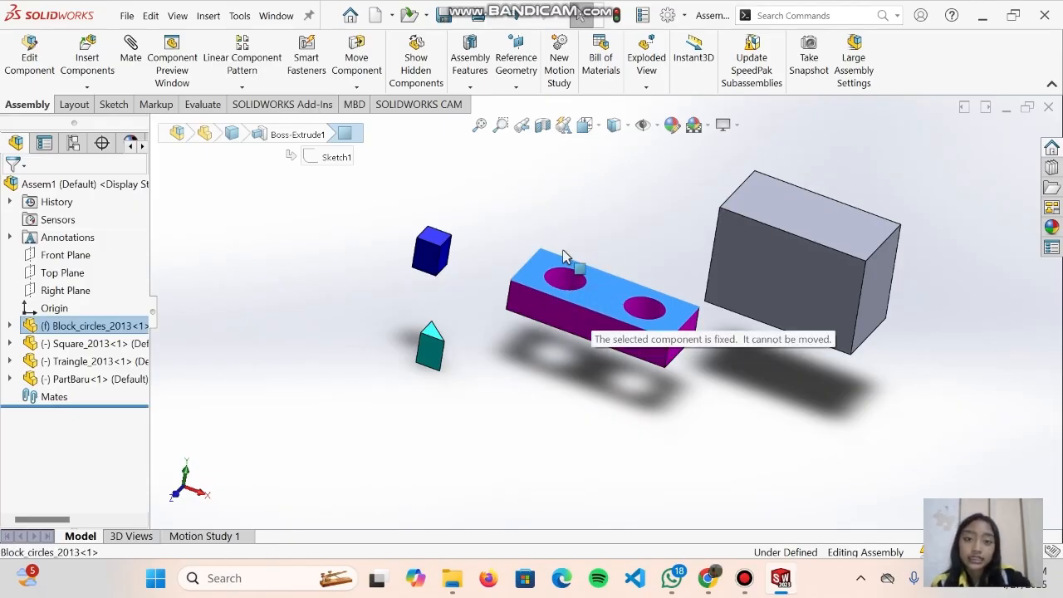
{"action": "left_click_drag", "start_coordinate": [563, 323], "coordinate": [558, 310]}
{"action": "left_click", "coordinate": [555, 400]}
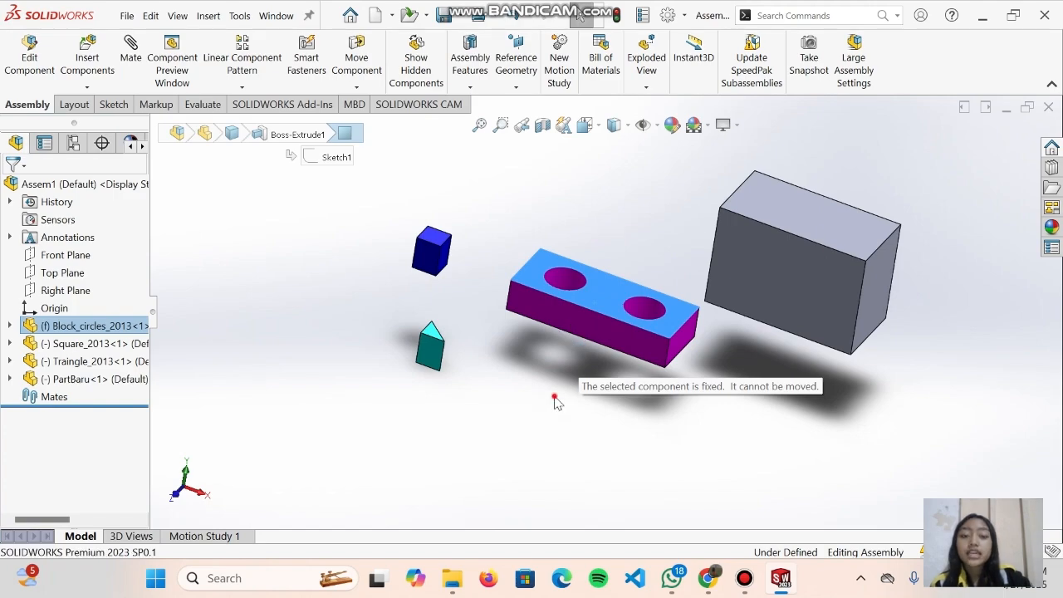
Move the PartBaru, square and triangle components slightly to new positions in the assembly.
{"action": "left_click", "coordinate": [818, 263]}
{"action": "mouse_move", "coordinate": [818, 263]}
{"action": "left_mouse_down"}
{"action": "mouse_move", "coordinate": [871, 223]}
{"action": "mouse_move", "coordinate": [829, 274]}
{"action": "left_mouse_up"}
{"action": "left_click_drag", "start_coordinate": [427, 259], "coordinate": [448, 226]}
{"action": "left_click_drag", "start_coordinate": [431, 342], "coordinate": [439, 320]}
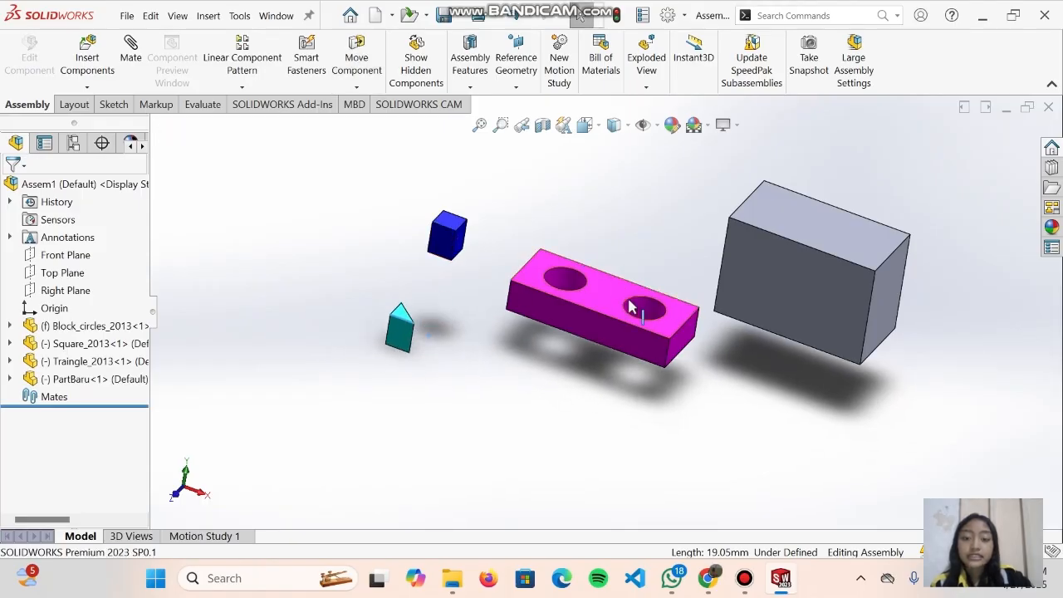
Try again to shift the Block_circles_2013 component by its top face.
{"action": "left_click_drag", "start_coordinate": [629, 306], "coordinate": [574, 297]}
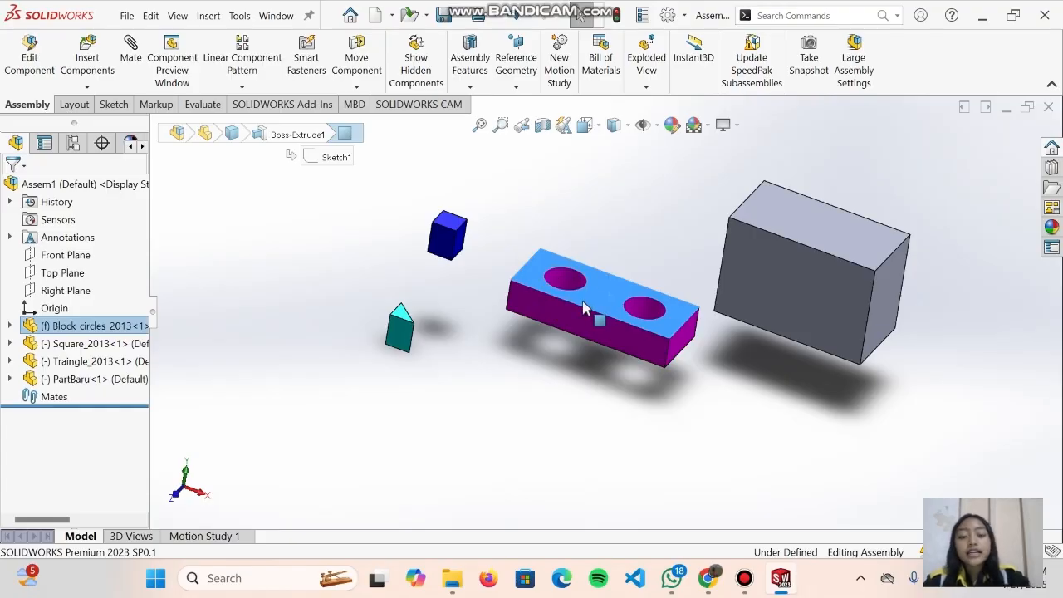
{"action": "scroll", "coordinate": [582, 307], "scroll_direction": "up", "scroll_amount": 1}
{"action": "scroll", "coordinate": [657, 311], "scroll_direction": "down", "scroll_amount": 5}
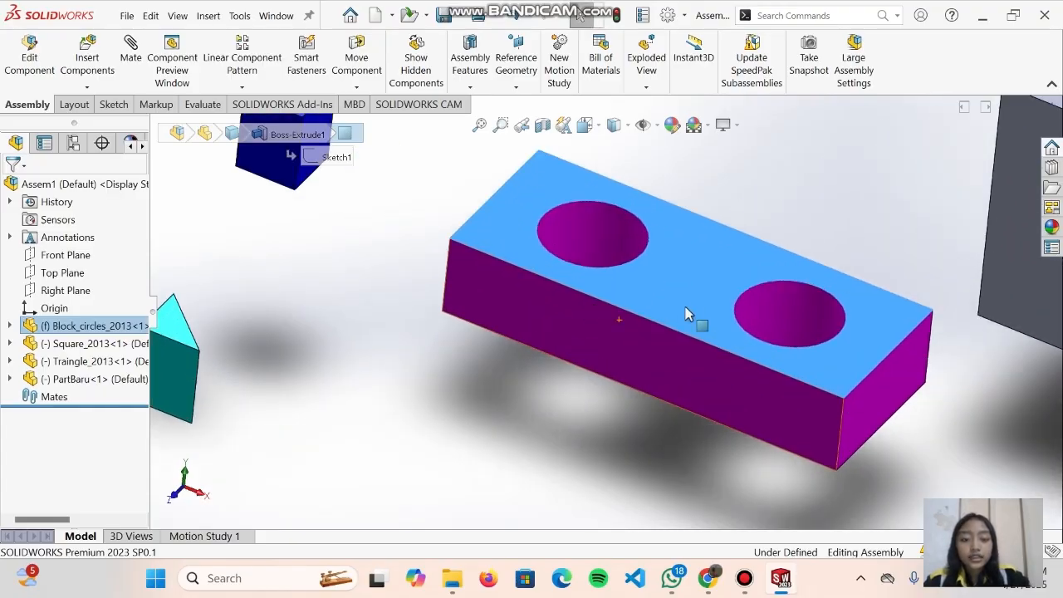
{"action": "left_click_drag", "start_coordinate": [652, 314], "coordinate": [638, 283]}
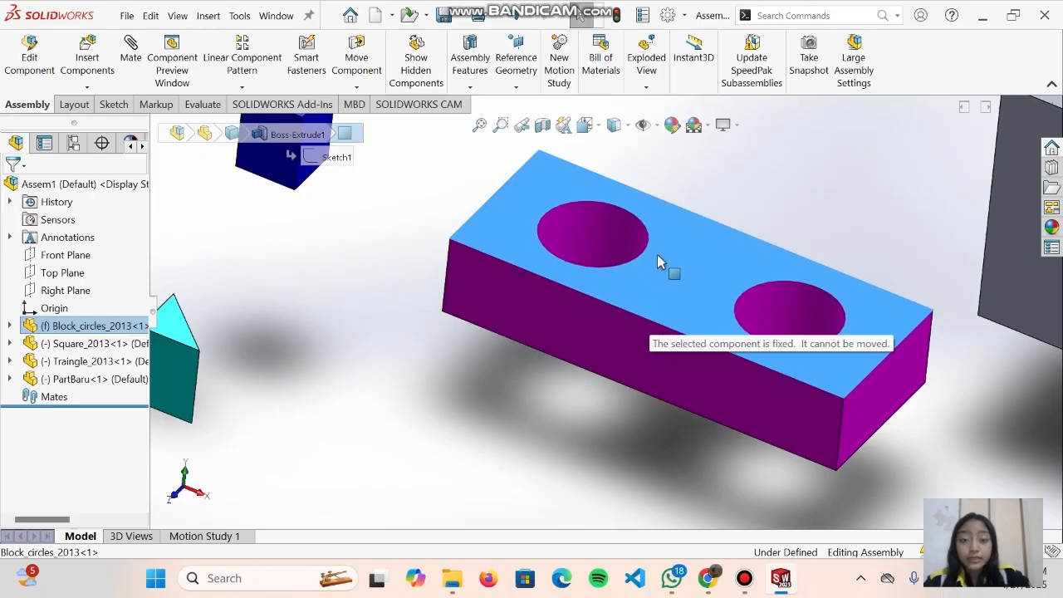
Set Block_circles_2013 to Float and move it closer to the square and triangle.
{"action": "scroll", "coordinate": [654, 270], "scroll_direction": "up", "scroll_amount": 2}
{"action": "left_click", "coordinate": [537, 366]}
{"action": "left_click", "coordinate": [638, 337]}
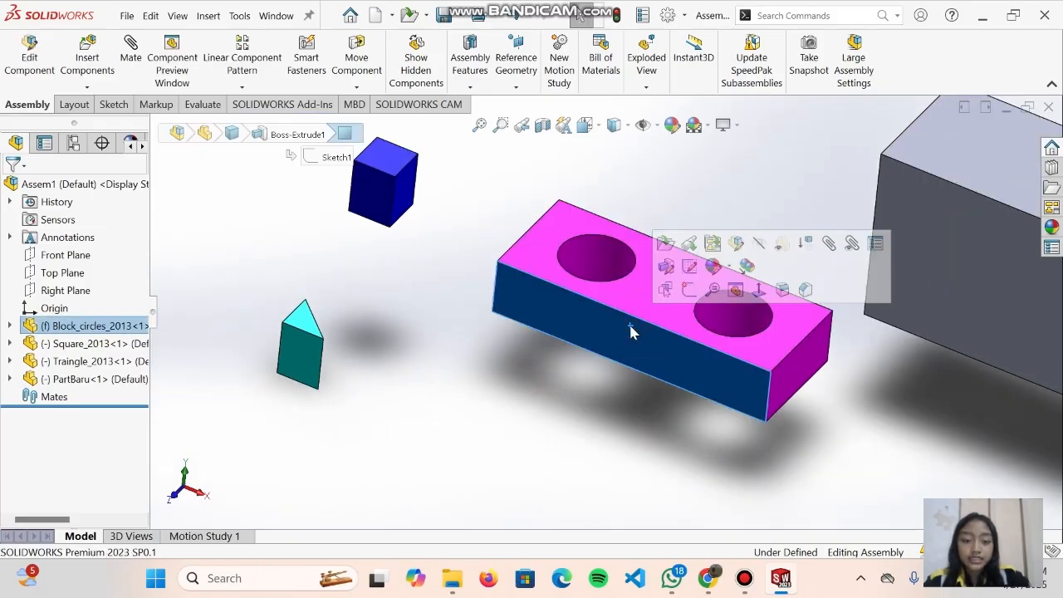
{"action": "right_click", "coordinate": [631, 332]}
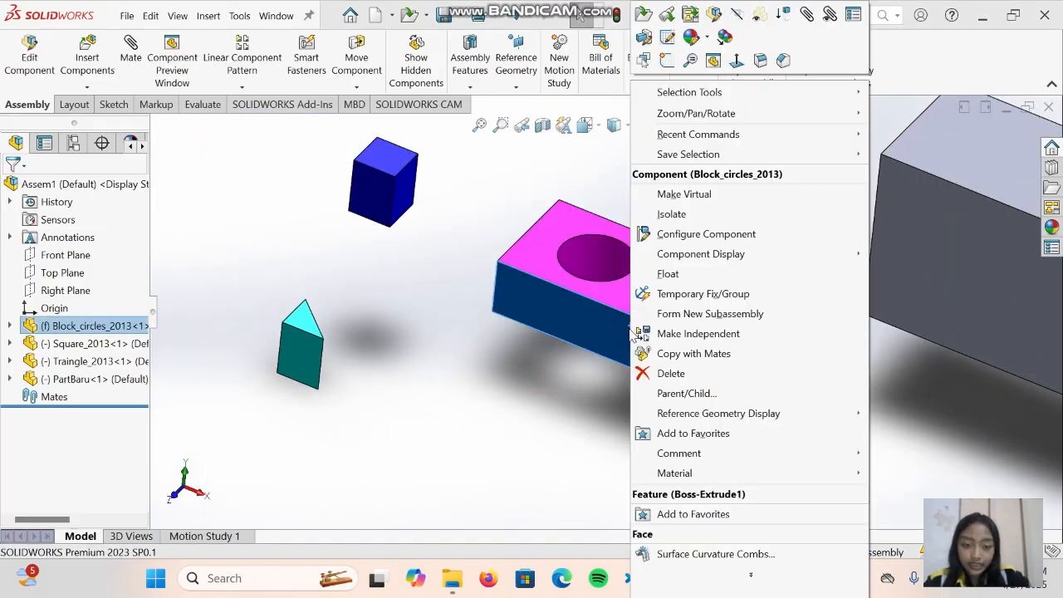
{"action": "left_click", "coordinate": [691, 274]}
{"action": "left_click_drag", "start_coordinate": [660, 308], "coordinate": [585, 293]}
{"action": "key", "text": "Escape"}
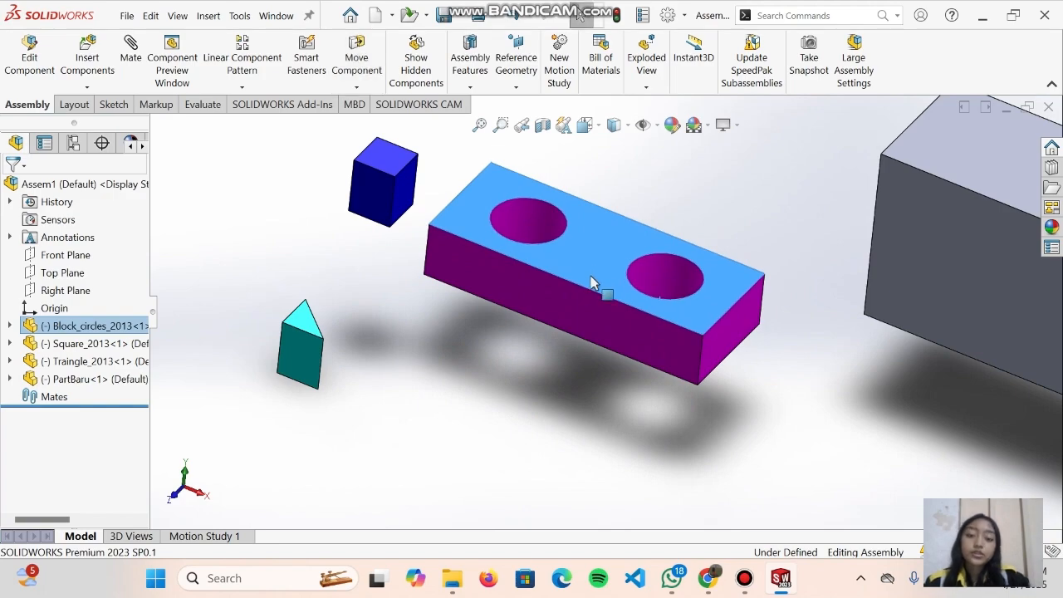
{"action": "scroll", "coordinate": [591, 282], "scroll_direction": "up", "scroll_amount": 2}
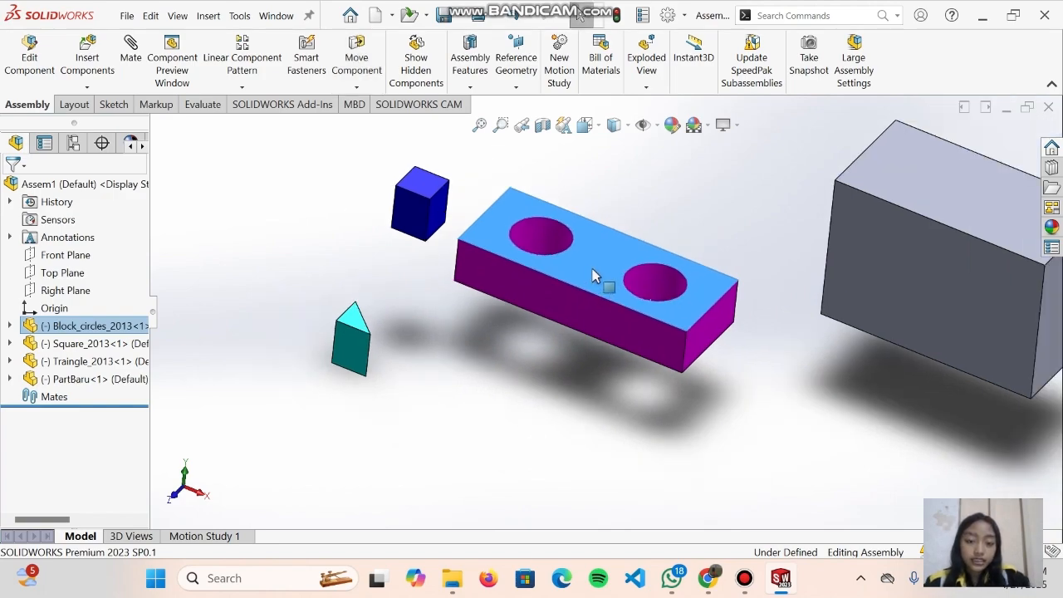
{"action": "mouse_move", "coordinate": [595, 276]}
{"action": "left_mouse_down"}
{"action": "mouse_move", "coordinate": [577, 301]}
{"action": "mouse_move", "coordinate": [600, 249]}
{"action": "mouse_move", "coordinate": [570, 244]}
{"action": "mouse_move", "coordinate": [618, 265]}
{"action": "mouse_move", "coordinate": [574, 276]}
{"action": "left_mouse_up"}
{"action": "scroll", "coordinate": [575, 276], "scroll_direction": "down", "scroll_amount": 2}
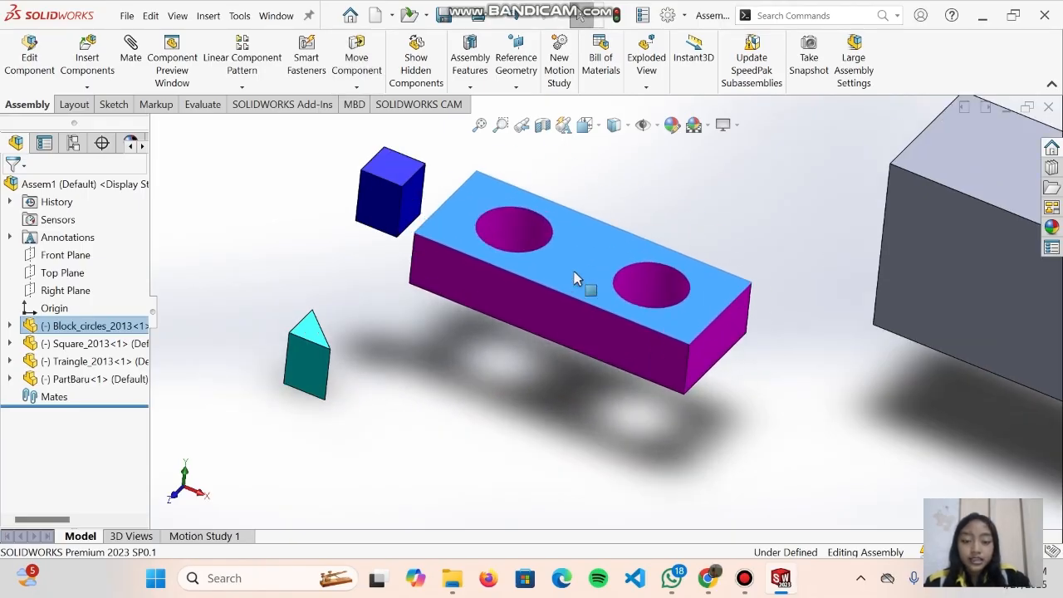
Fix Block_circles_2013 in place and try to move it.
{"action": "left_click", "coordinate": [570, 291]}
{"action": "right_click", "coordinate": [570, 289]}
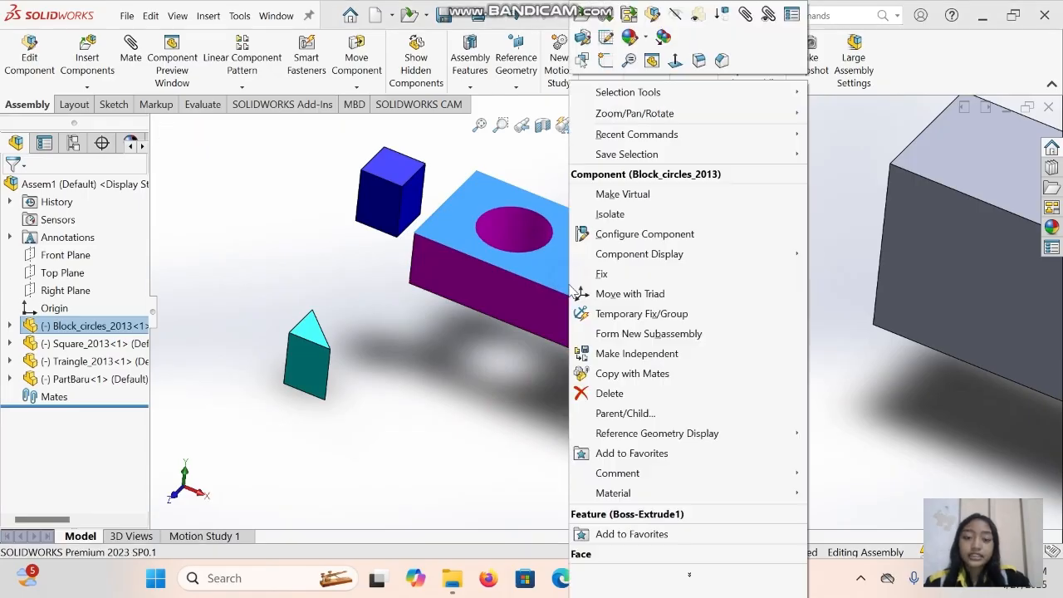
{"action": "left_click", "coordinate": [607, 275]}
{"action": "scroll", "coordinate": [585, 287], "scroll_direction": "up", "scroll_amount": 2}
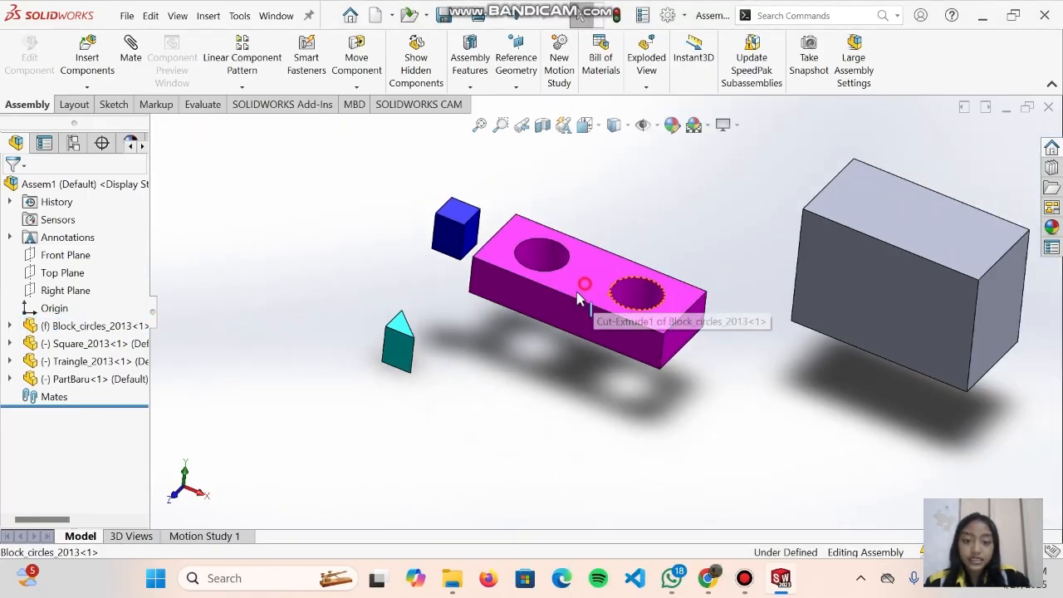
{"action": "left_click_drag", "start_coordinate": [590, 304], "coordinate": [592, 307]}
Float Block_circles_2013 again and move it slightly towards PartBaru.
{"action": "left_click", "coordinate": [606, 289]}
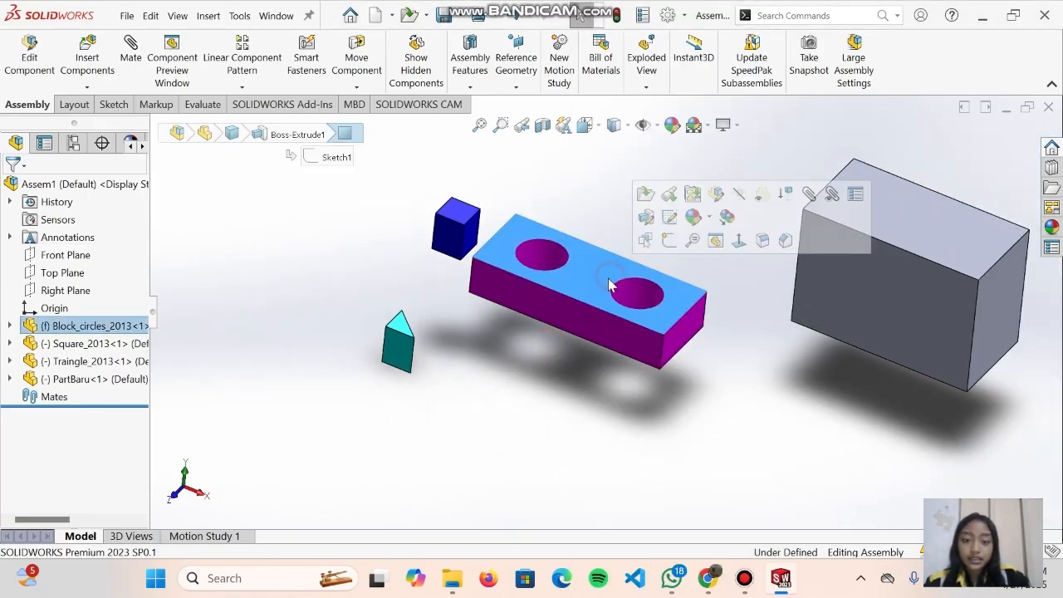
{"action": "right_click", "coordinate": [612, 285]}
{"action": "left_click", "coordinate": [649, 274]}
{"action": "left_click_drag", "start_coordinate": [589, 285], "coordinate": [628, 280]}
Fix the PartBaru component in place, test moving it, and return it to floating.
{"action": "left_click", "coordinate": [850, 249]}
{"action": "right_click", "coordinate": [850, 249]}
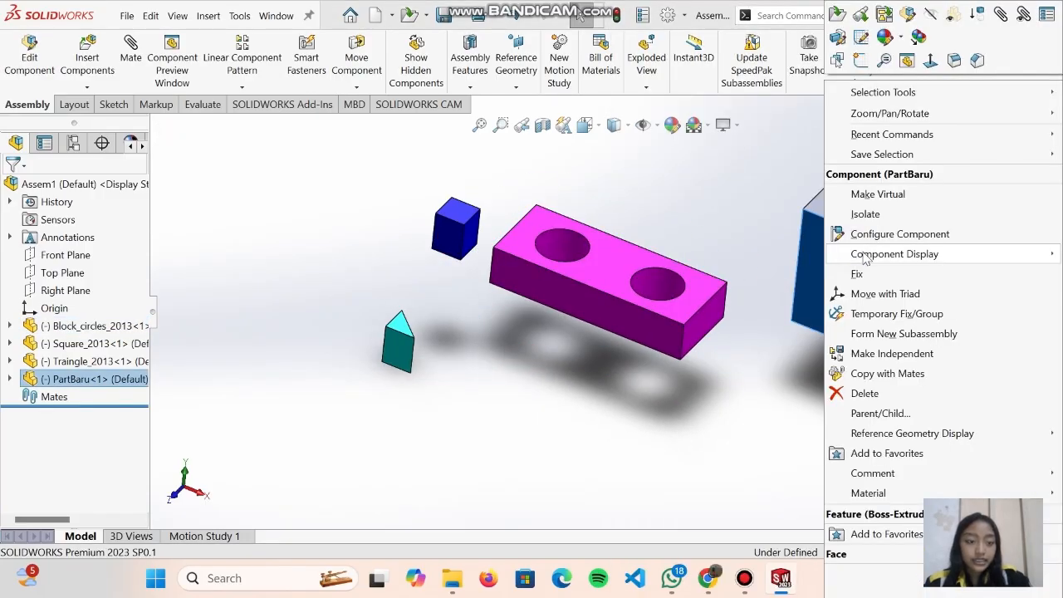
{"action": "left_click", "coordinate": [858, 275]}
{"action": "left_click_drag", "start_coordinate": [883, 259], "coordinate": [822, 236]}
{"action": "right_click", "coordinate": [844, 260]}
{"action": "left_click", "coordinate": [861, 270]}
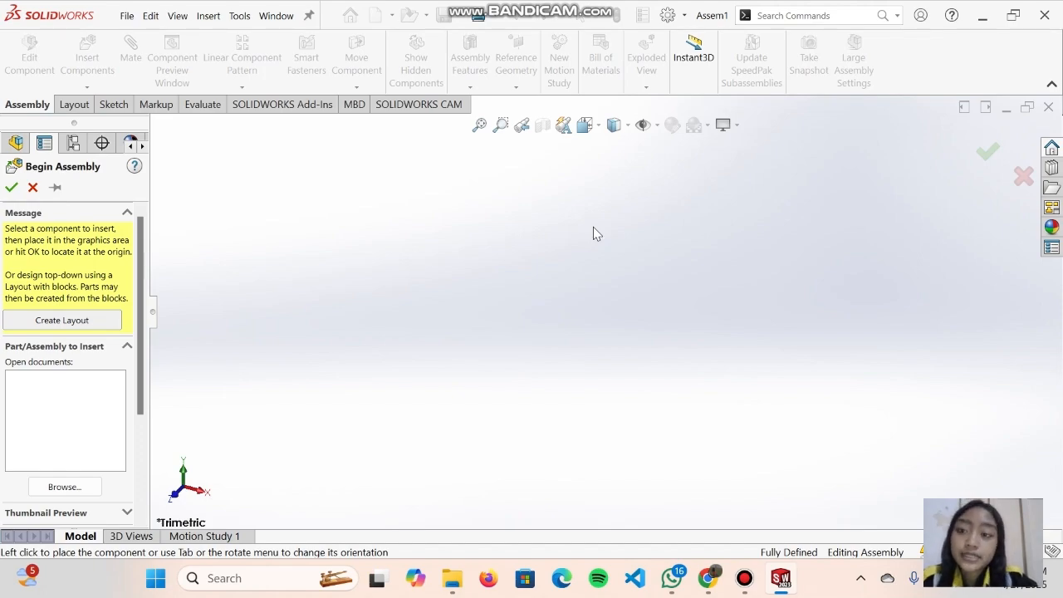
Browse for components in folder 59 of the coursework folder under Downloads.
{"action": "left_click", "coordinate": [81, 486]}
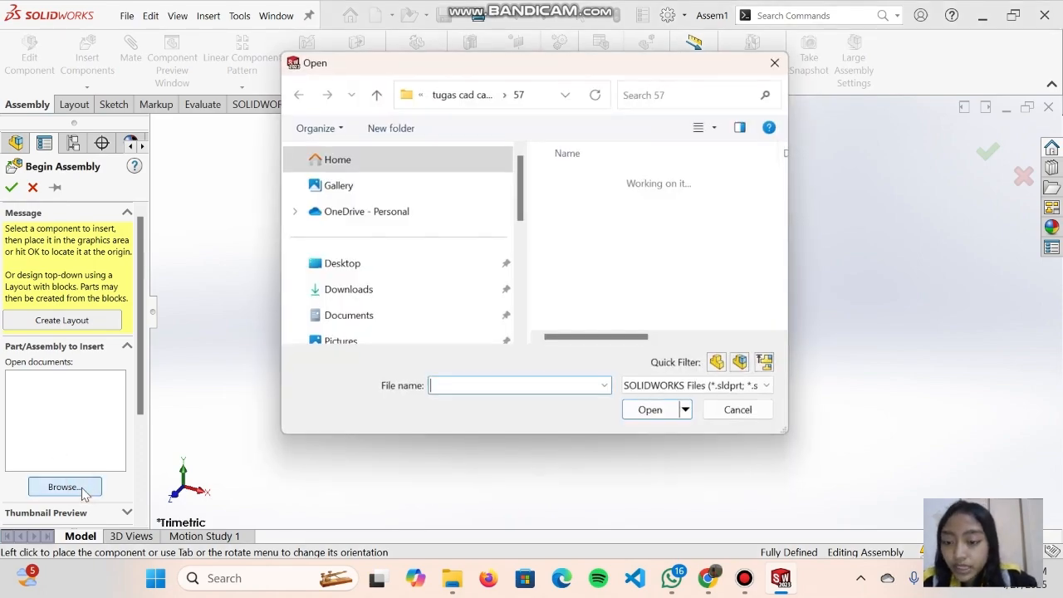
{"action": "left_click_drag", "start_coordinate": [392, 357], "coordinate": [388, 293]}
{"action": "left_click", "coordinate": [387, 291]}
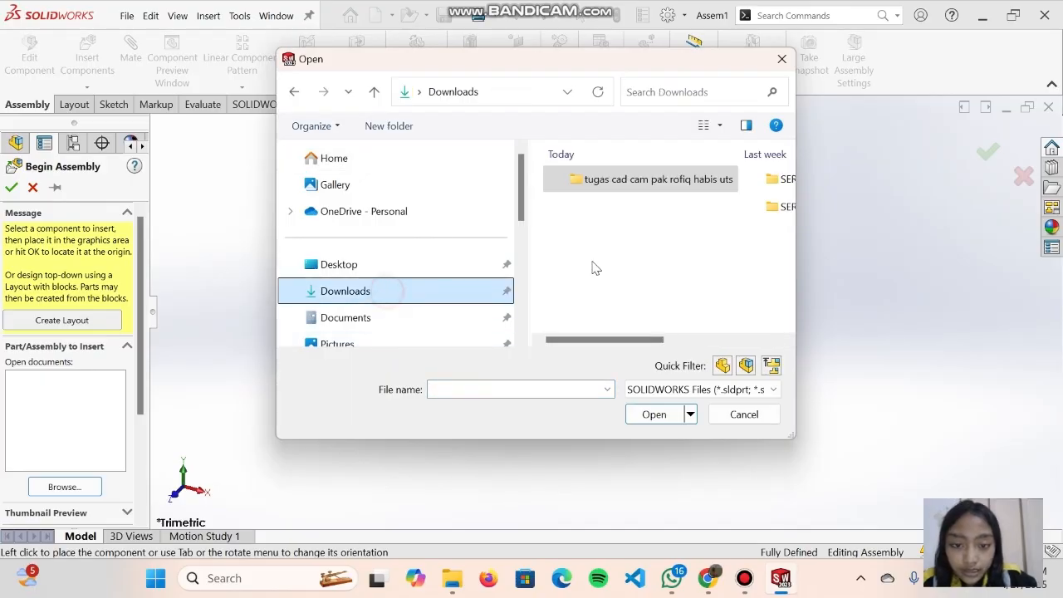
{"action": "left_click", "coordinate": [620, 189]}
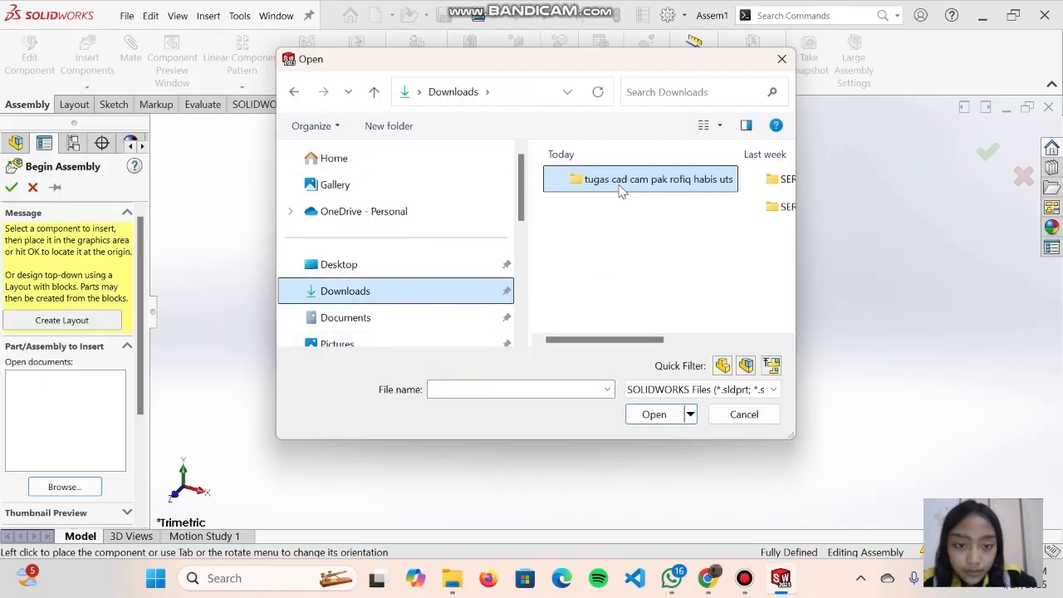
{"action": "double_click", "coordinate": [570, 181]}
{"action": "scroll", "coordinate": [604, 236], "scroll_direction": "down", "scroll_amount": 5}
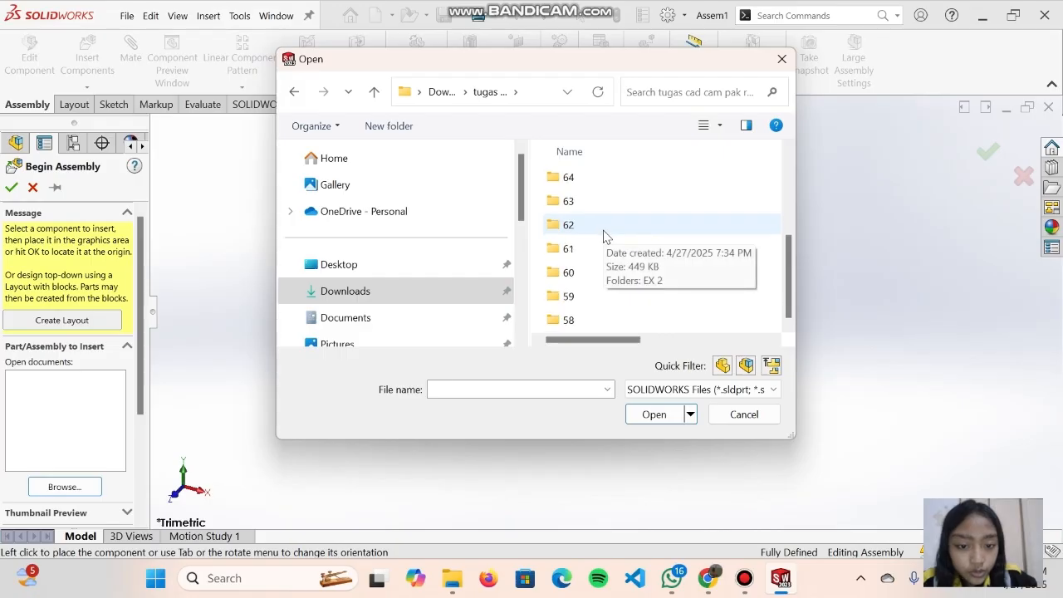
{"action": "double_click", "coordinate": [604, 299]}
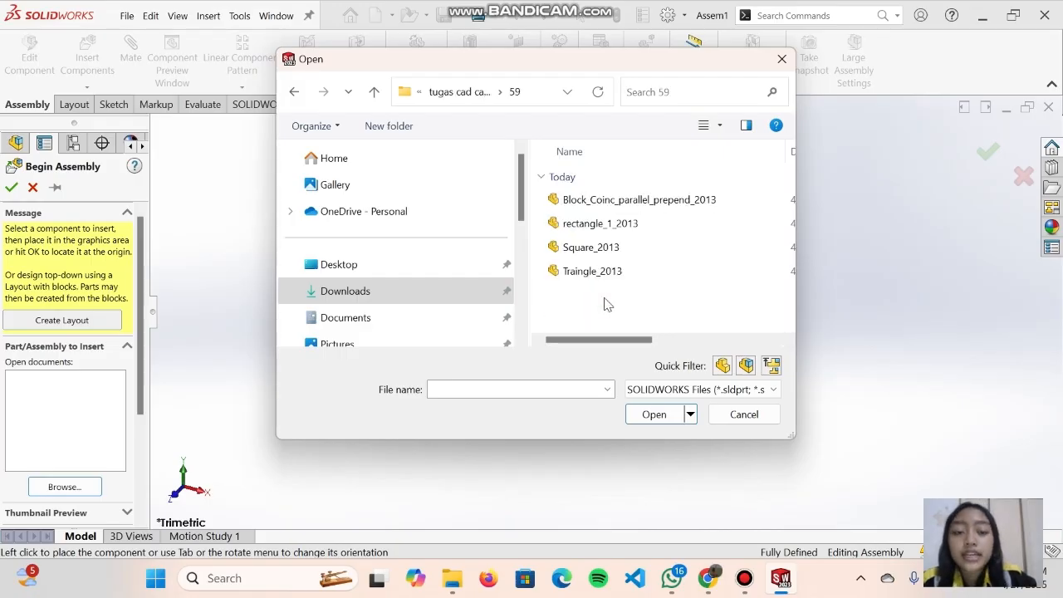
Insert rectangle_1_2013, Square_2013 and Traingle_2013 together, placing the square and the triangle on opposite sides of the rectangle.
{"action": "left_click", "coordinate": [631, 203]}
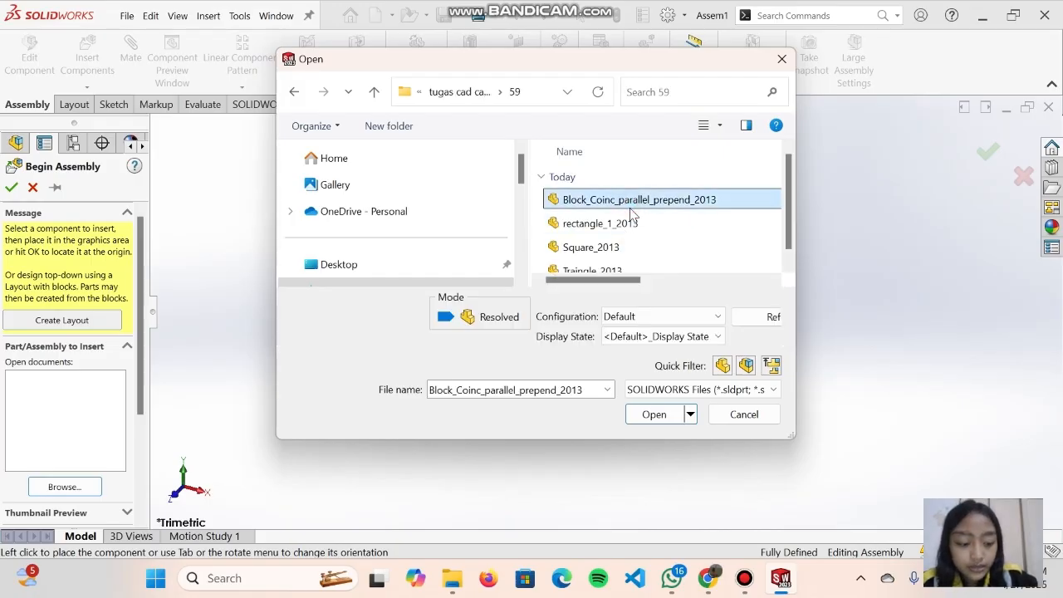
{"action": "left_click", "coordinate": [634, 224]}
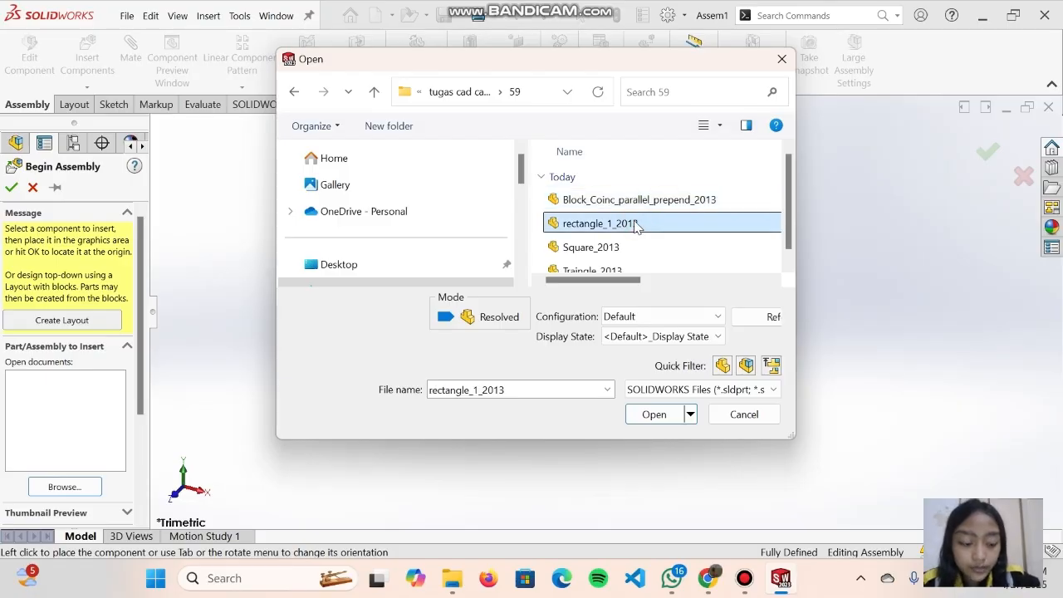
{"action": "key", "text": "shift+Down"}
{"action": "key", "text": "shift+Down"}
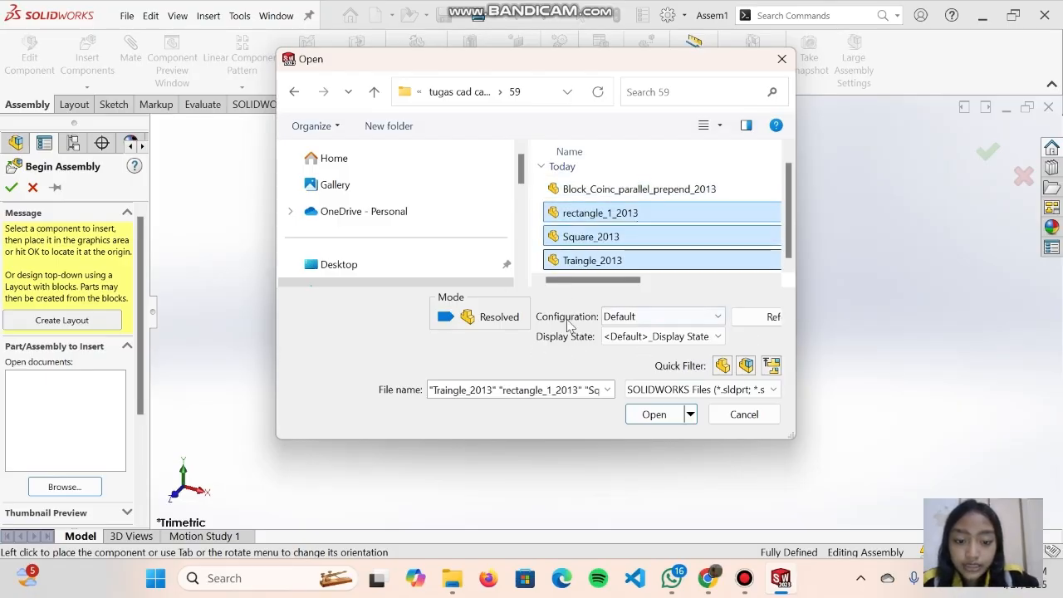
{"action": "left_click", "coordinate": [654, 414]}
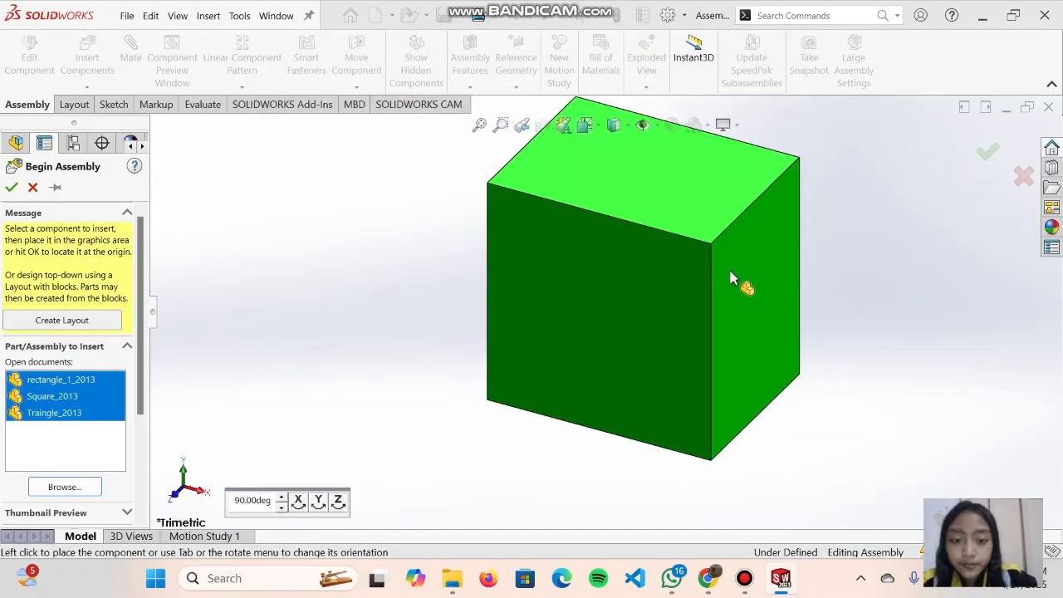
{"action": "left_click", "coordinate": [832, 252]}
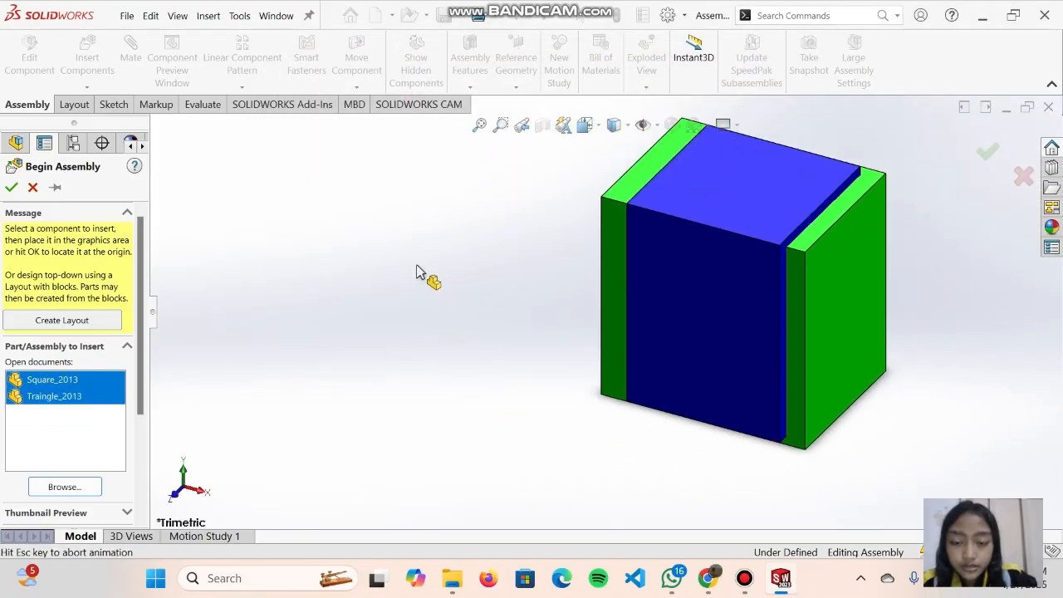
{"action": "left_click", "coordinate": [326, 268]}
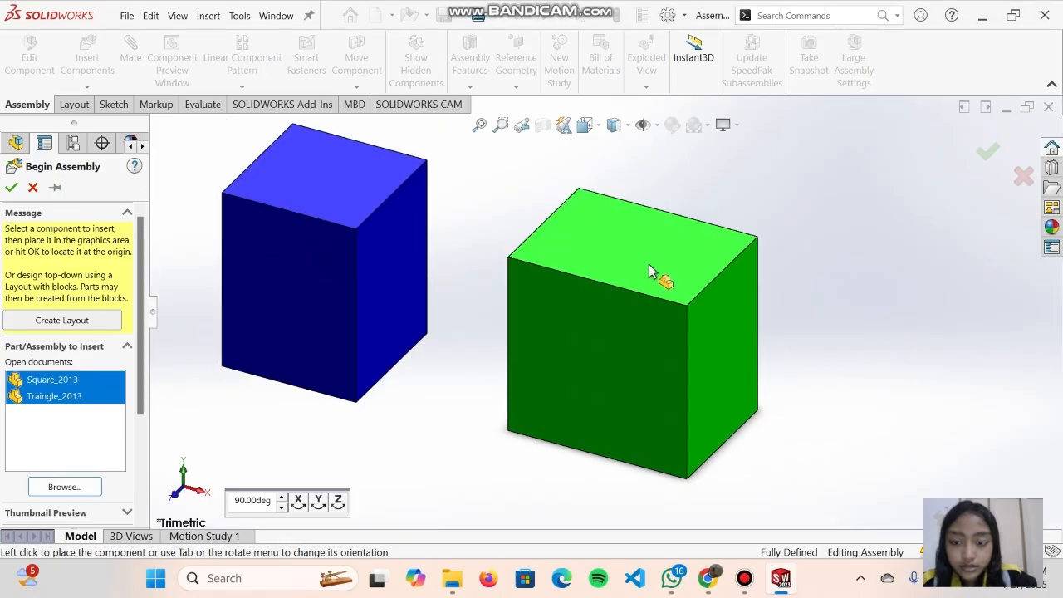
{"action": "left_click", "coordinate": [912, 316]}
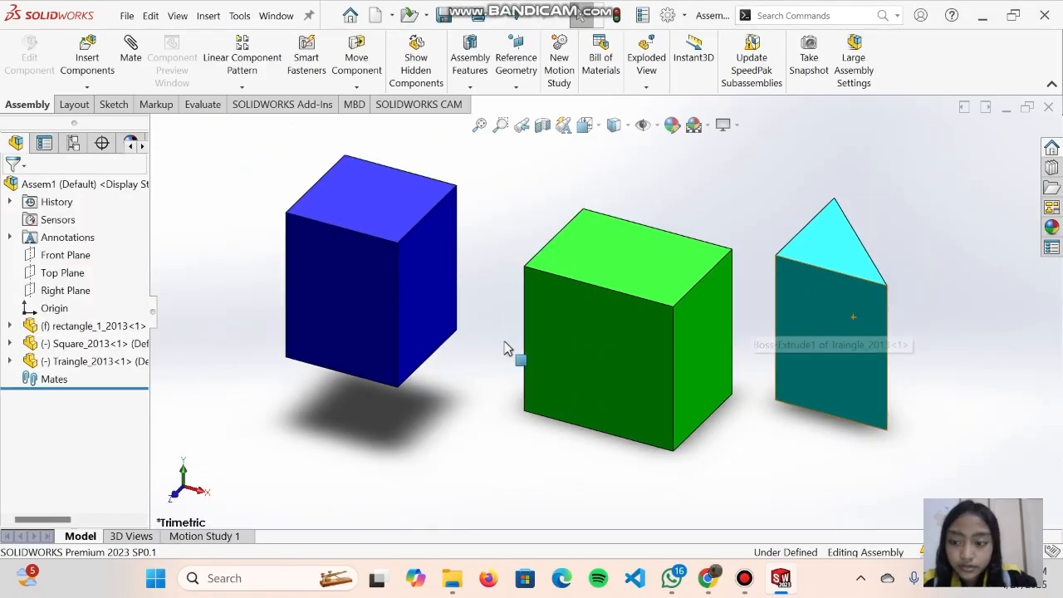
Insert Block_Coinc_parallel_prepend_2013 and place it in front of the three smaller parts.
{"action": "left_click", "coordinate": [86, 54]}
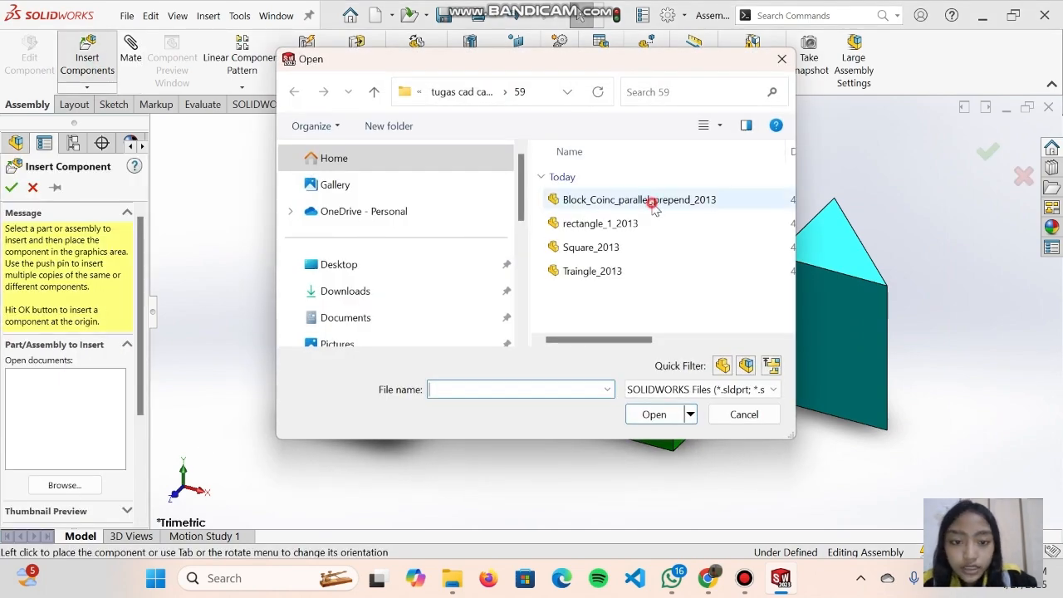
{"action": "left_click", "coordinate": [639, 200]}
{"action": "left_click", "coordinate": [654, 413]}
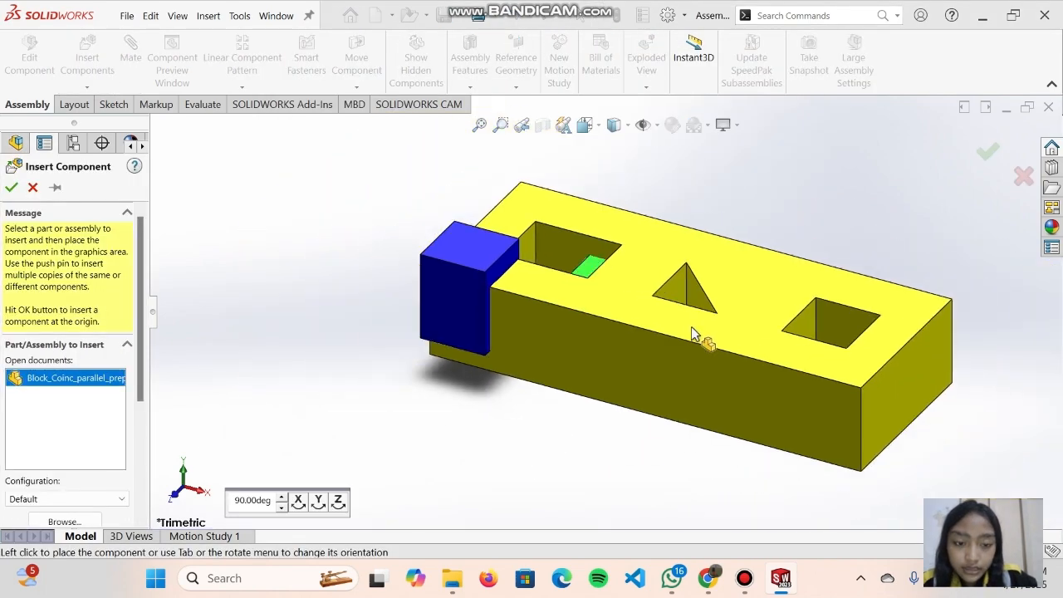
{"action": "scroll", "coordinate": [447, 358], "scroll_direction": "up", "scroll_amount": 3}
{"action": "left_click", "coordinate": [369, 372]}
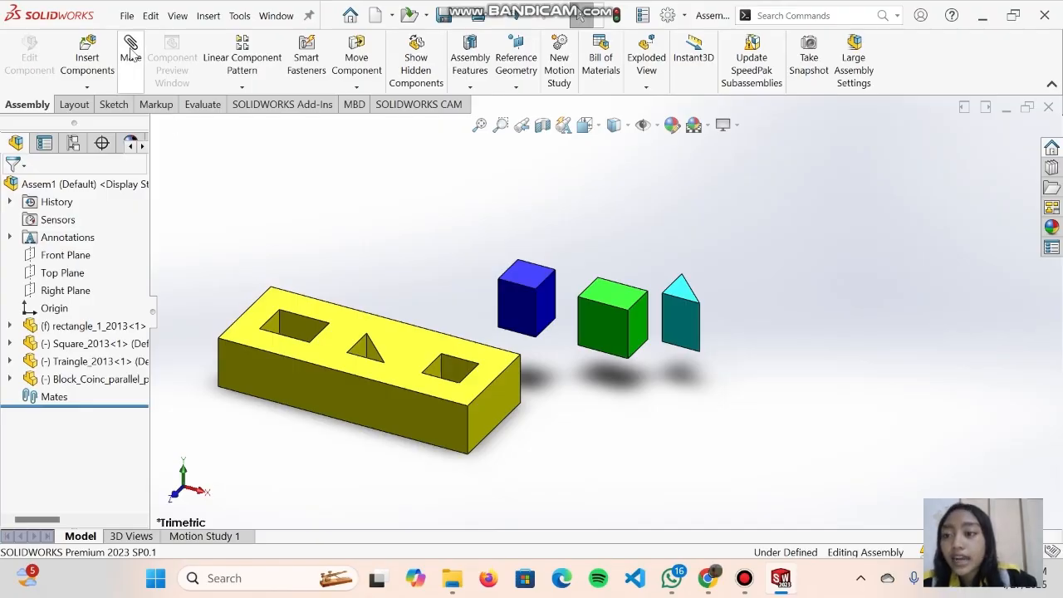
Review the standard mate types, alignment settings and options offered by the Mate command.
{"action": "left_click", "coordinate": [133, 82]}
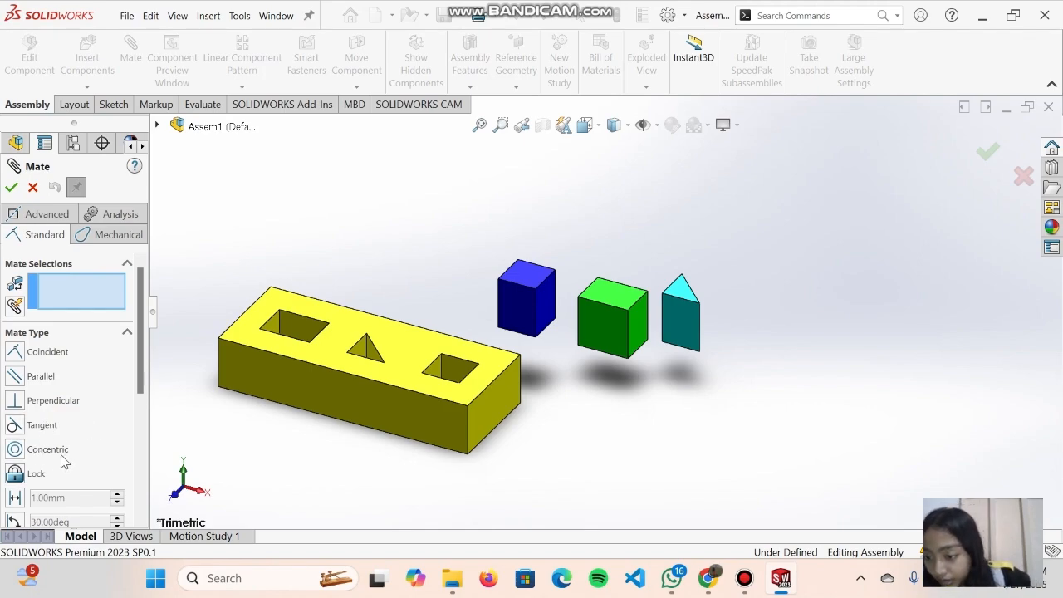
{"action": "scroll", "coordinate": [71, 471], "scroll_direction": "down", "scroll_amount": 3}
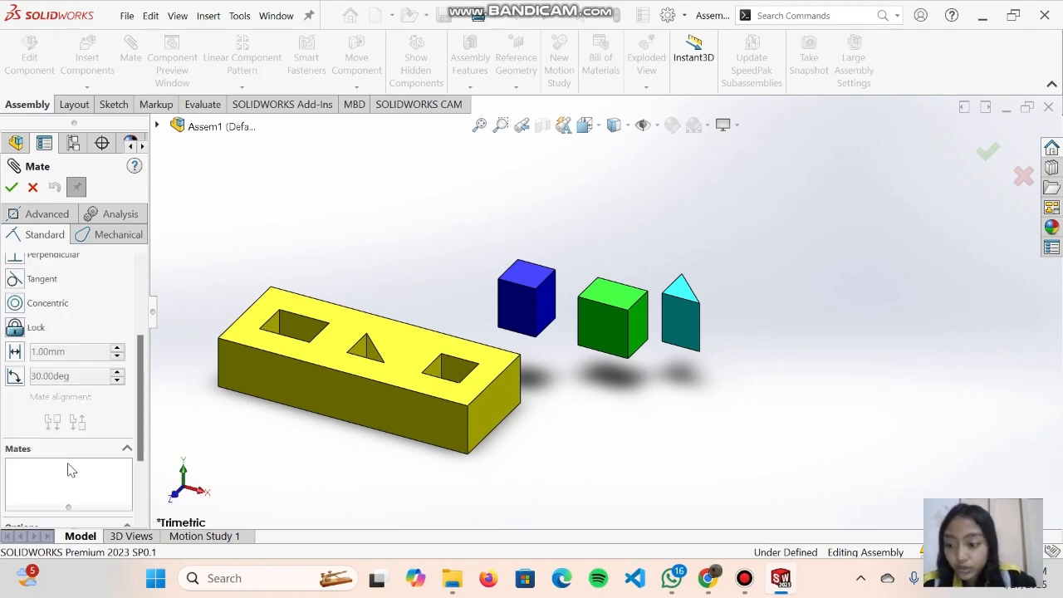
{"action": "scroll", "coordinate": [108, 426], "scroll_direction": "down", "scroll_amount": 2}
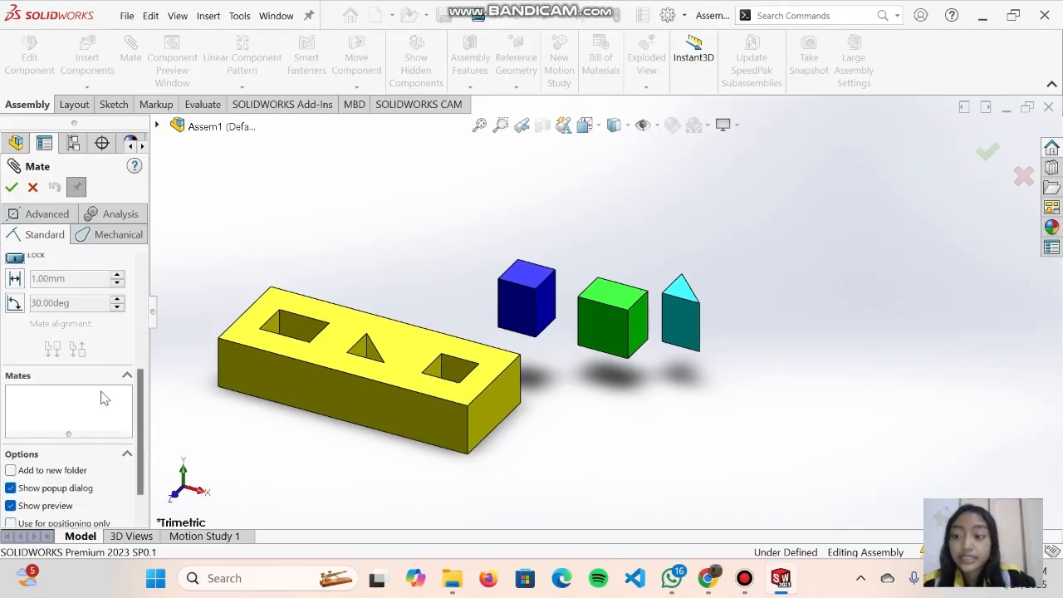
{"action": "scroll", "coordinate": [100, 398], "scroll_direction": "up", "scroll_amount": 2}
{"action": "key", "text": "Escape"}
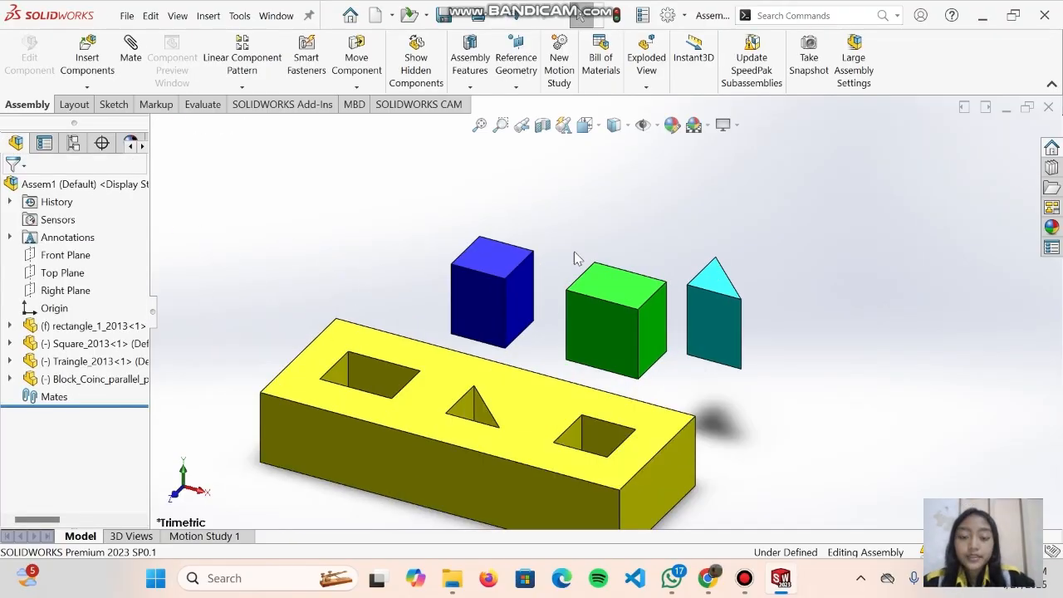
Add a Coincident mate between the front vertical edge of rectangle_1_2013 and the matching inner corner edge of the block's rectangular pocket.
{"action": "scroll", "coordinate": [507, 331], "scroll_direction": "up", "scroll_amount": 3}
{"action": "scroll", "coordinate": [505, 331], "scroll_direction": "down", "scroll_amount": 2}
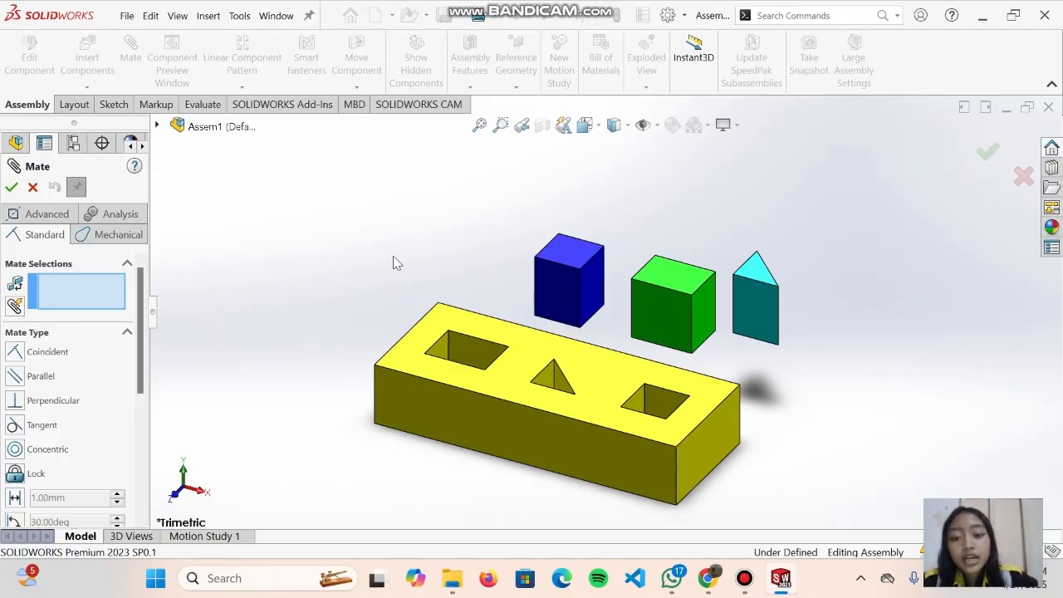
{"action": "scroll", "coordinate": [678, 307], "scroll_direction": "down", "scroll_amount": 2}
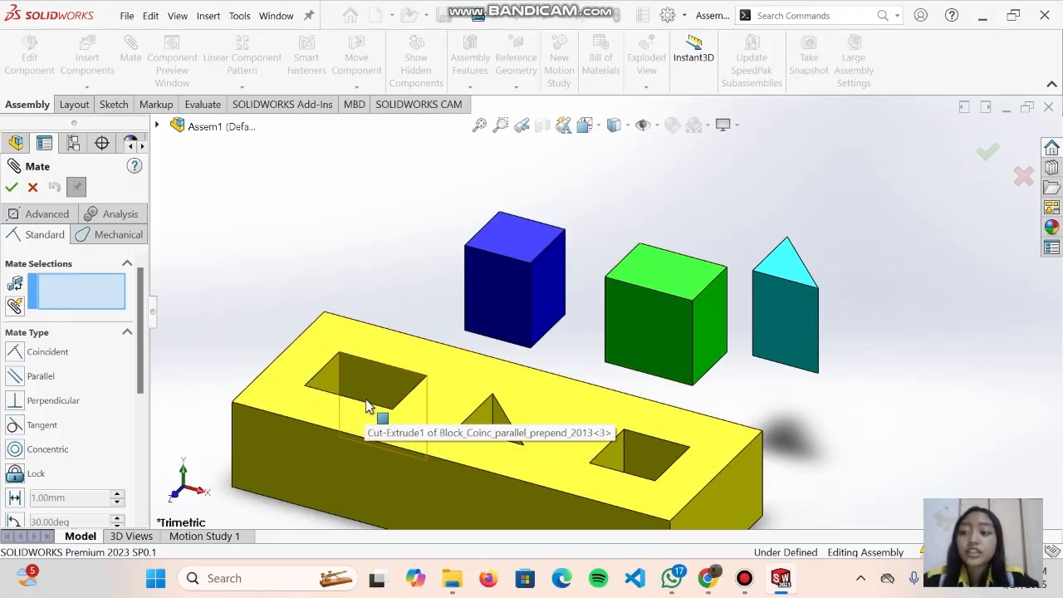
{"action": "scroll", "coordinate": [569, 284], "scroll_direction": "up", "scroll_amount": 3}
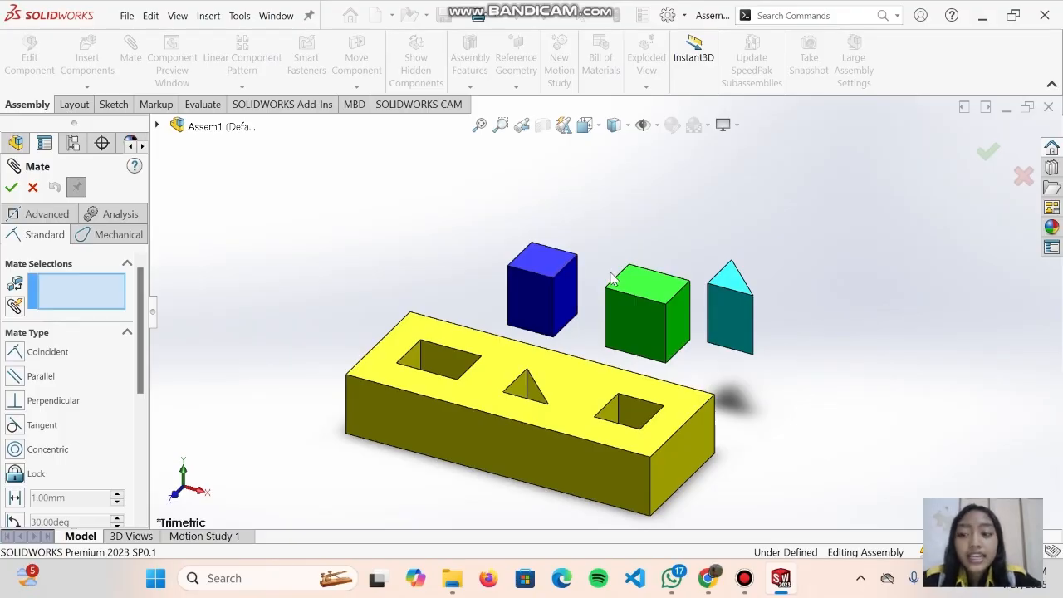
{"action": "scroll", "coordinate": [615, 282], "scroll_direction": "up", "scroll_amount": 2}
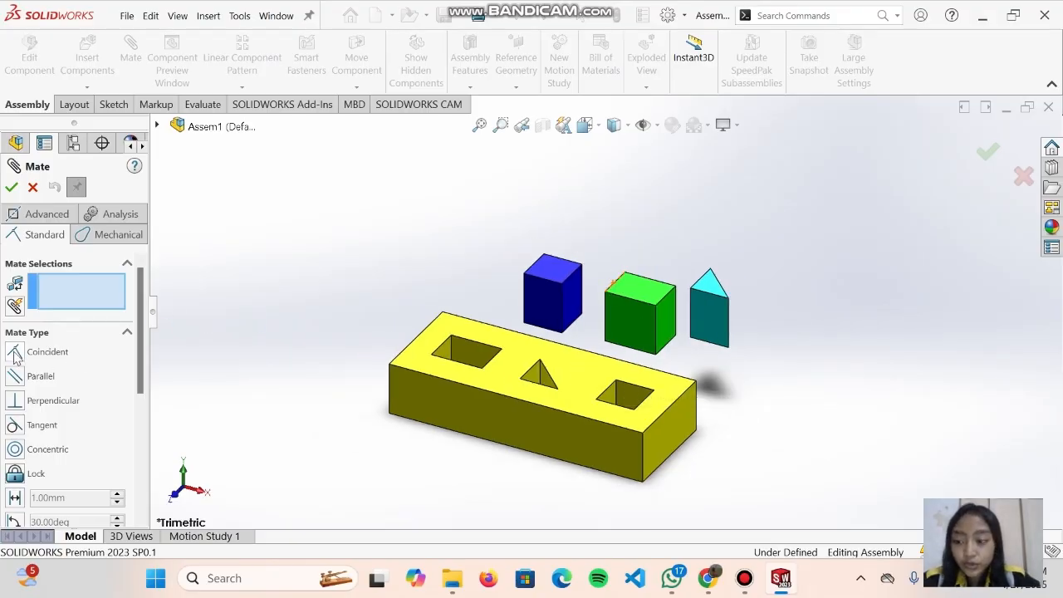
{"action": "scroll", "coordinate": [648, 333], "scroll_direction": "down", "scroll_amount": 5}
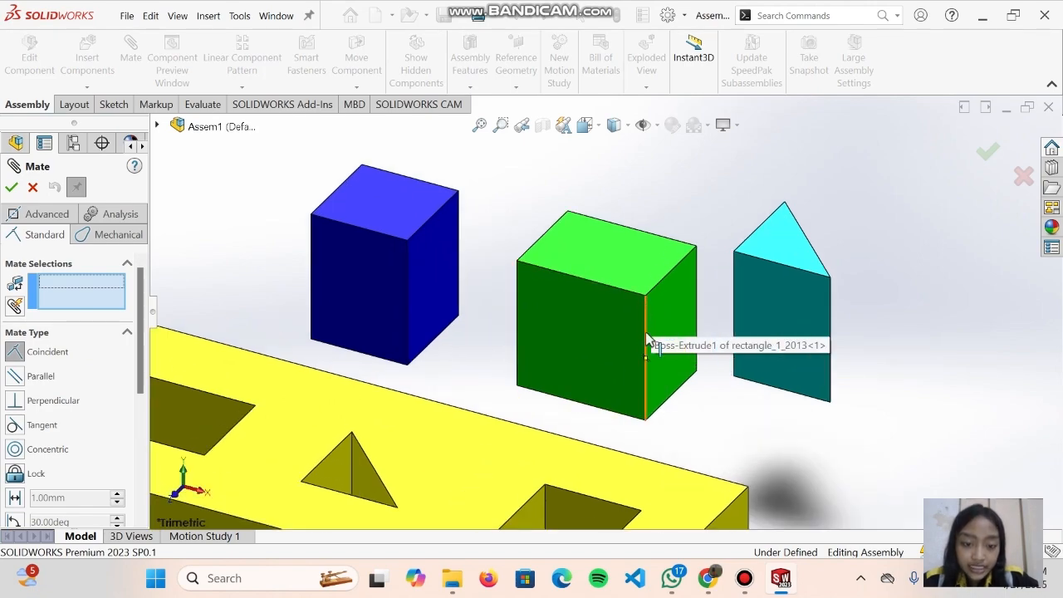
{"action": "left_click", "coordinate": [646, 343]}
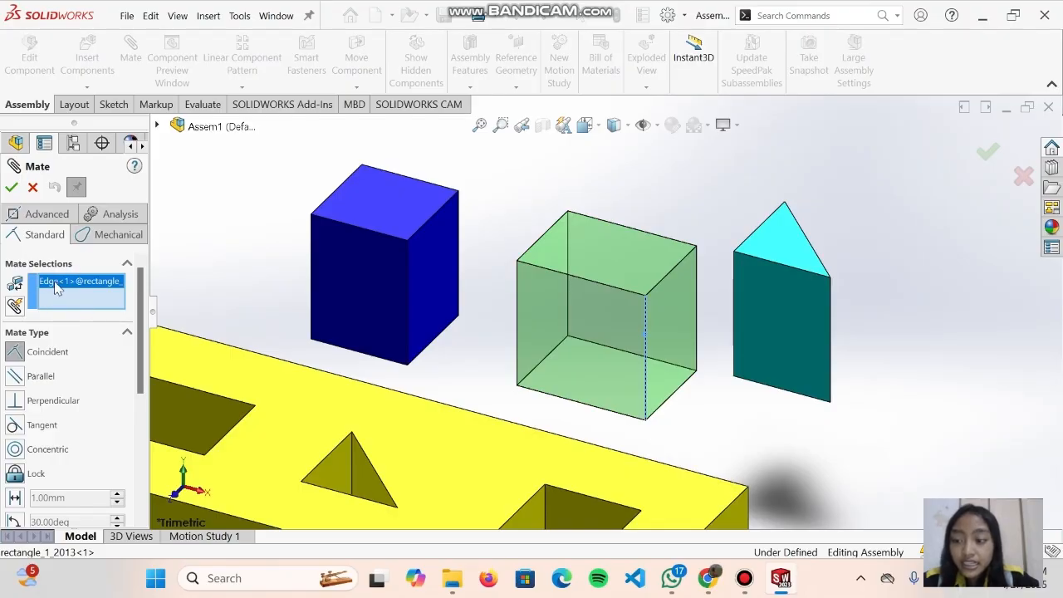
{"action": "scroll", "coordinate": [303, 339], "scroll_direction": "up", "scroll_amount": 5}
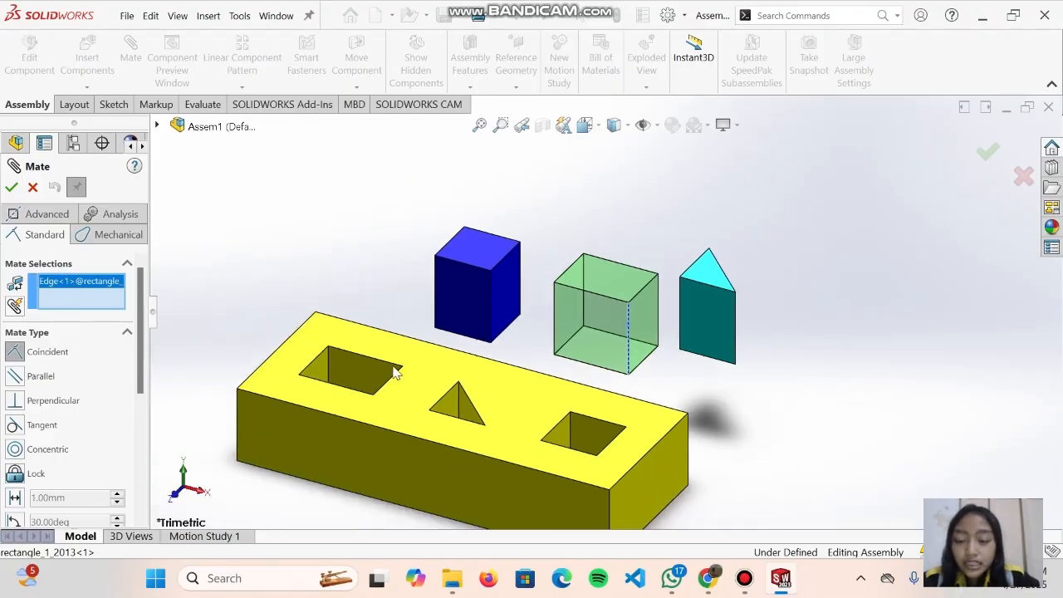
{"action": "middle_click_drag", "start_coordinate": [373, 375], "coordinate": [388, 396]}
{"action": "scroll", "coordinate": [366, 319], "scroll_direction": "down", "scroll_amount": 5}
{"action": "middle_click_drag", "start_coordinate": [365, 320], "coordinate": [373, 387]}
{"action": "scroll", "coordinate": [373, 387], "scroll_direction": "up", "scroll_amount": 4}
{"action": "scroll", "coordinate": [535, 368], "scroll_direction": "down", "scroll_amount": 4}
{"action": "middle_click_drag", "start_coordinate": [535, 368], "coordinate": [527, 449]}
{"action": "left_click", "coordinate": [539, 437]}
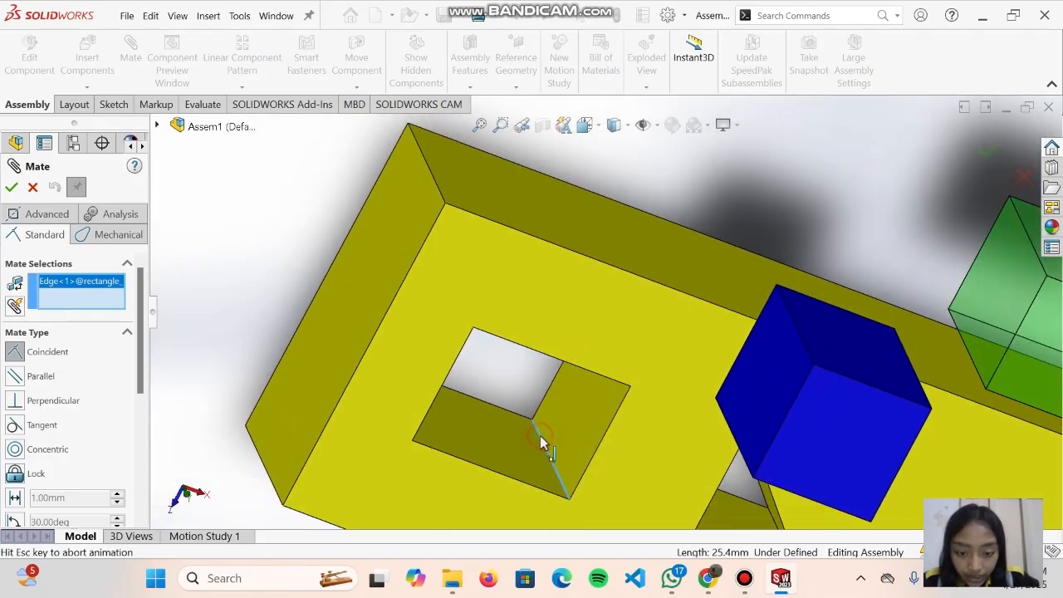
{"action": "scroll", "coordinate": [793, 347], "scroll_direction": "up", "scroll_amount": 2}
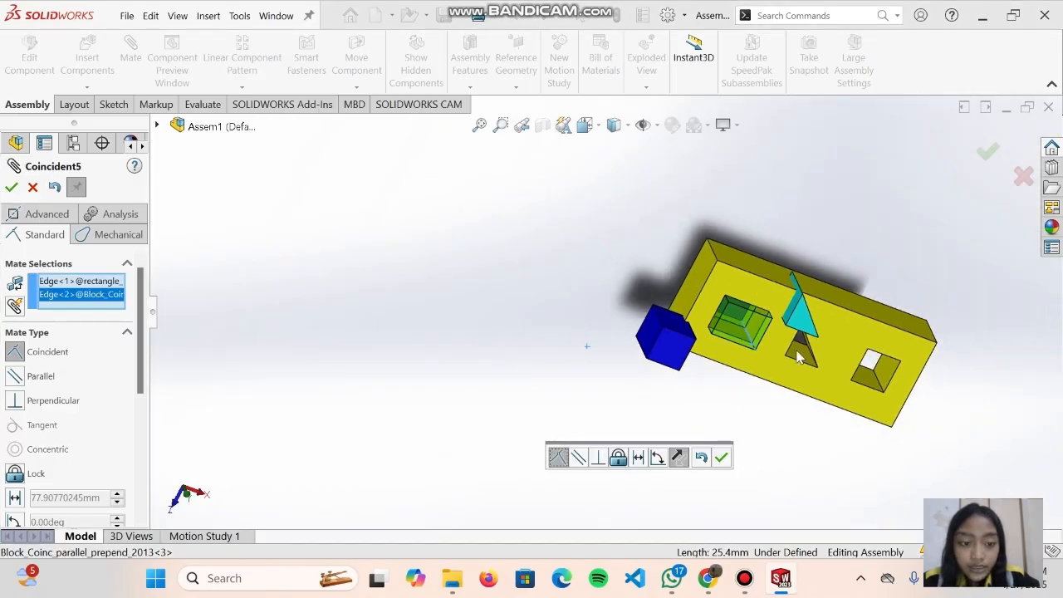
{"action": "middle_click_drag", "start_coordinate": [794, 348], "coordinate": [790, 188]}
{"action": "scroll", "coordinate": [783, 261], "scroll_direction": "down", "scroll_amount": 4}
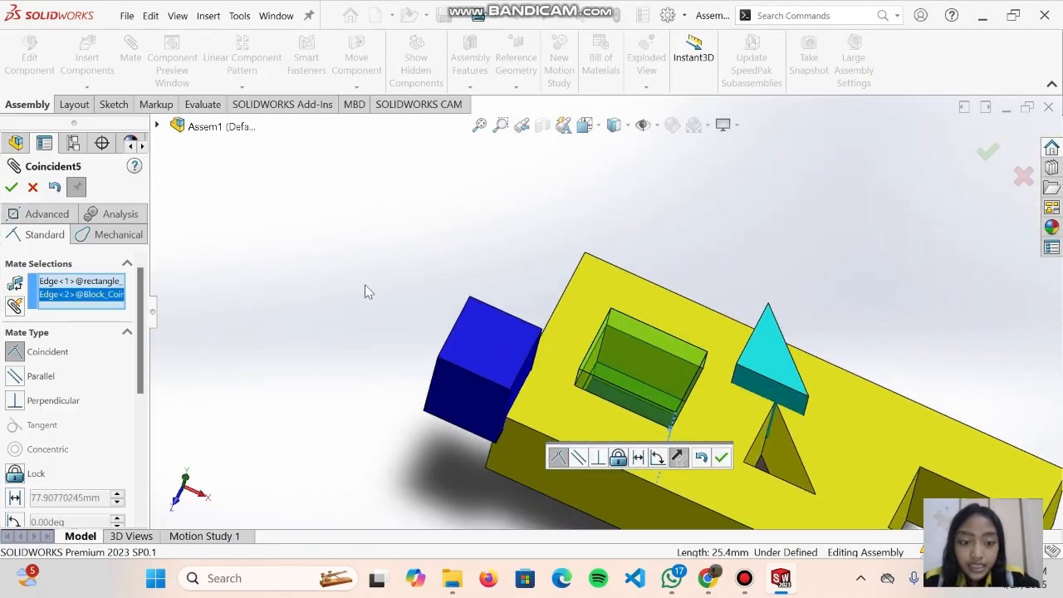
{"action": "left_click", "coordinate": [12, 187]}
Rotate the yellow block about the mated edge to test its remaining freedom, and inspect the coincident corner from several angles.
{"action": "scroll", "coordinate": [598, 285], "scroll_direction": "up", "scroll_amount": 3}
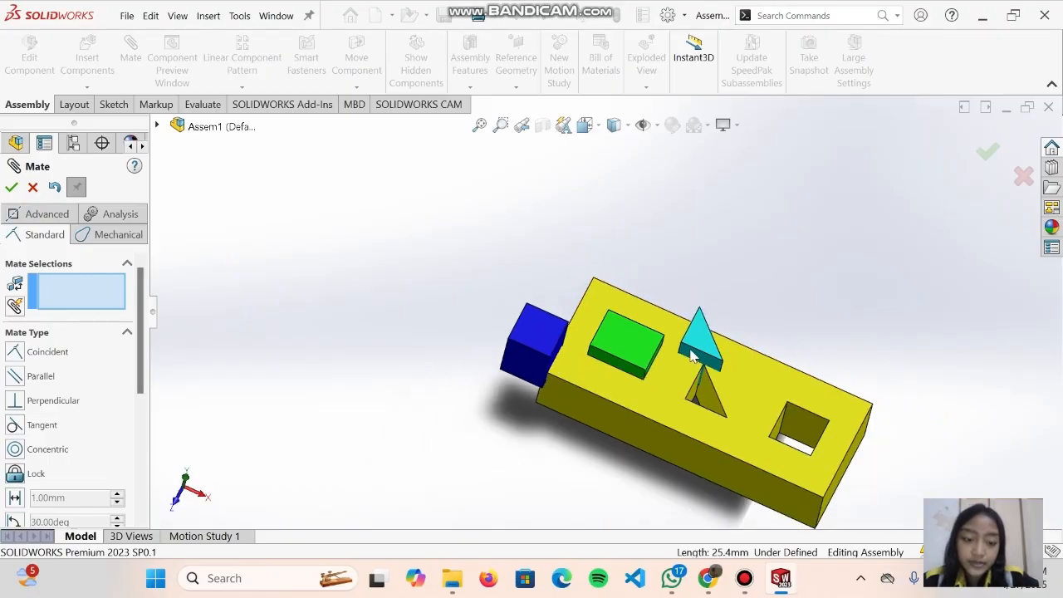
{"action": "middle_click_drag", "start_coordinate": [656, 378], "coordinate": [675, 397]}
{"action": "scroll", "coordinate": [646, 375], "scroll_direction": "down", "scroll_amount": 3}
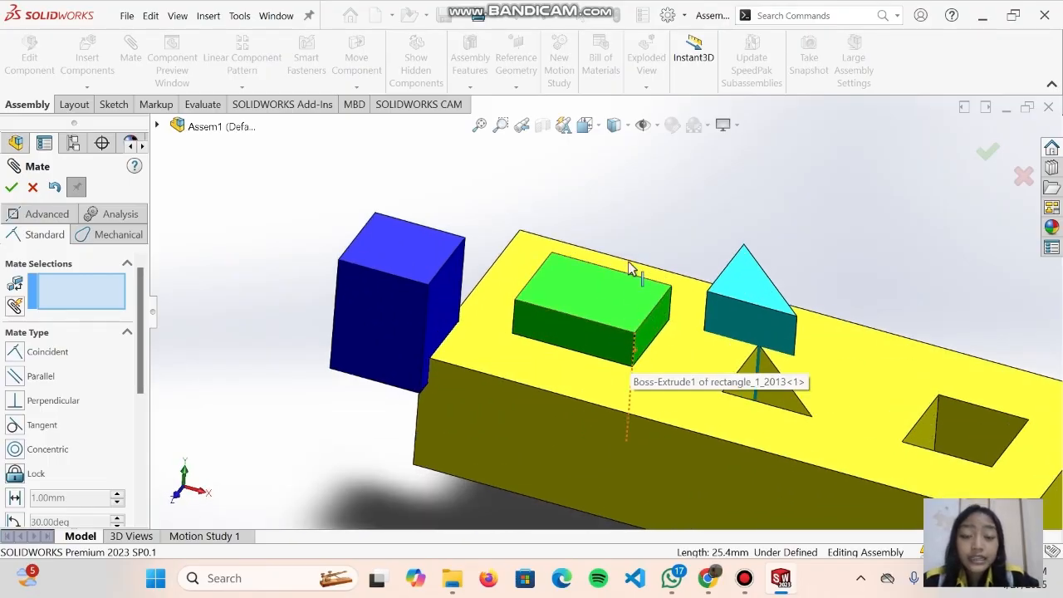
{"action": "middle_click_drag", "start_coordinate": [621, 292], "coordinate": [622, 297]}
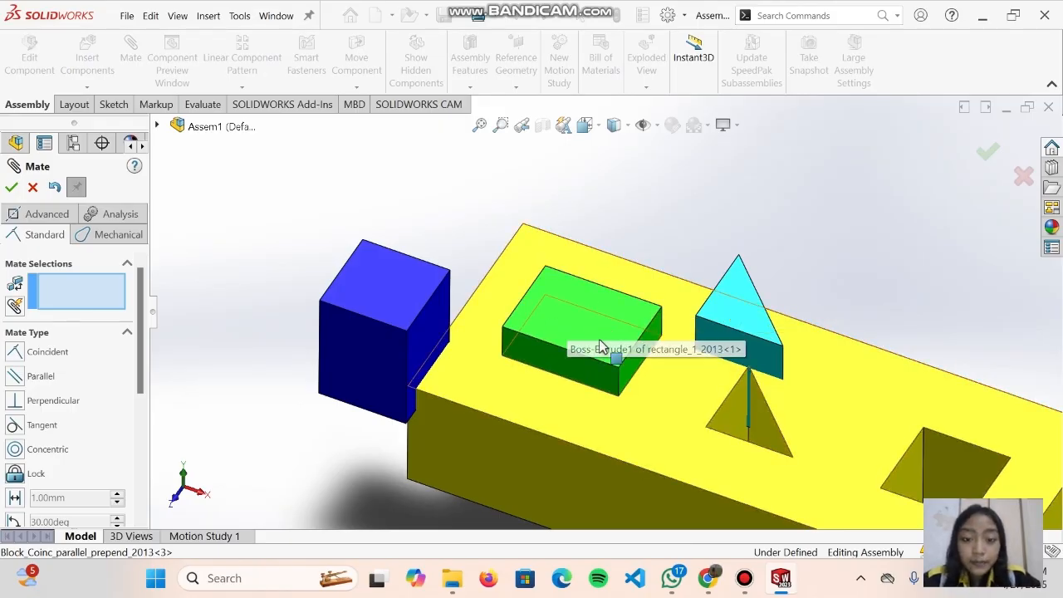
{"action": "mouse_move", "coordinate": [576, 414]}
{"action": "left_mouse_down"}
{"action": "mouse_move", "coordinate": [560, 440]}
{"action": "mouse_move", "coordinate": [563, 385]}
{"action": "mouse_move", "coordinate": [589, 395]}
{"action": "mouse_move", "coordinate": [580, 398]}
{"action": "mouse_move", "coordinate": [653, 357]}
{"action": "mouse_move", "coordinate": [686, 289]}
{"action": "mouse_move", "coordinate": [600, 391]}
{"action": "mouse_move", "coordinate": [565, 404]}
{"action": "mouse_move", "coordinate": [593, 410]}
{"action": "mouse_move", "coordinate": [565, 408]}
{"action": "left_mouse_up"}
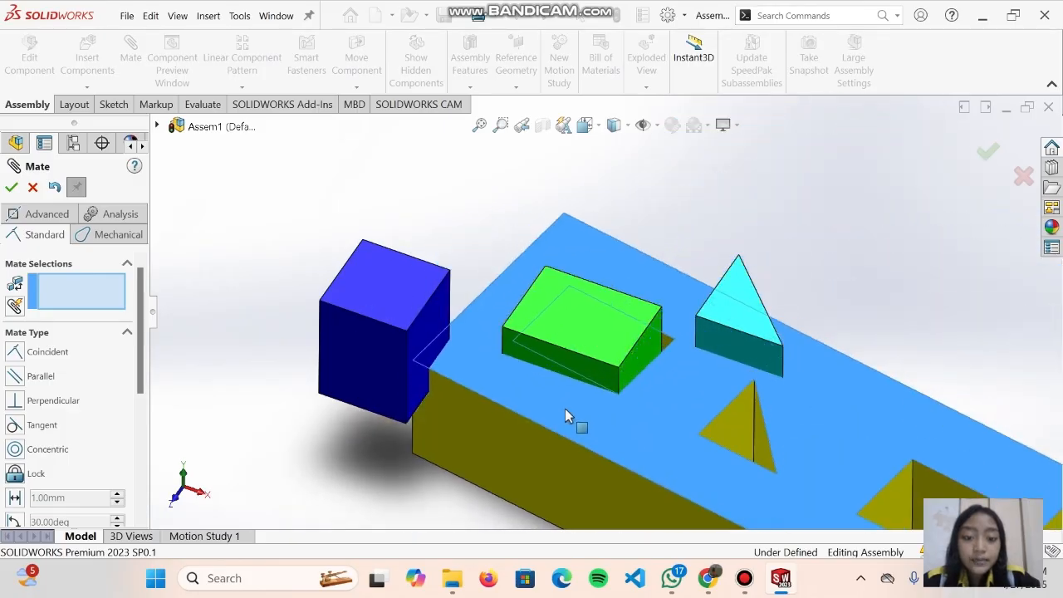
{"action": "scroll", "coordinate": [606, 399], "scroll_direction": "down", "scroll_amount": 5}
{"action": "scroll", "coordinate": [635, 374], "scroll_direction": "down", "scroll_amount": 5}
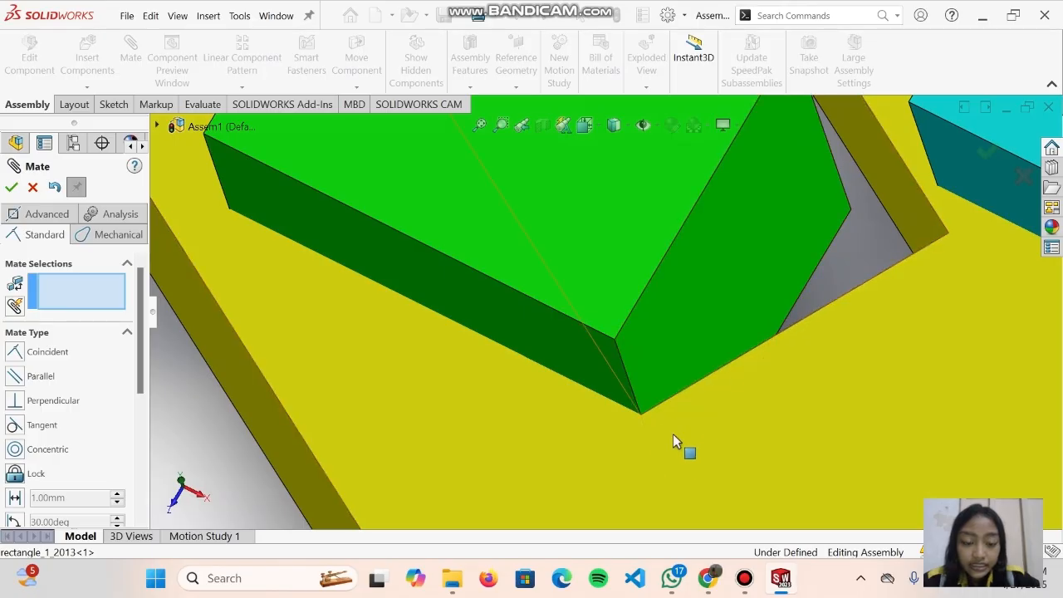
{"action": "scroll", "coordinate": [642, 470], "scroll_direction": "up", "scroll_amount": 10}
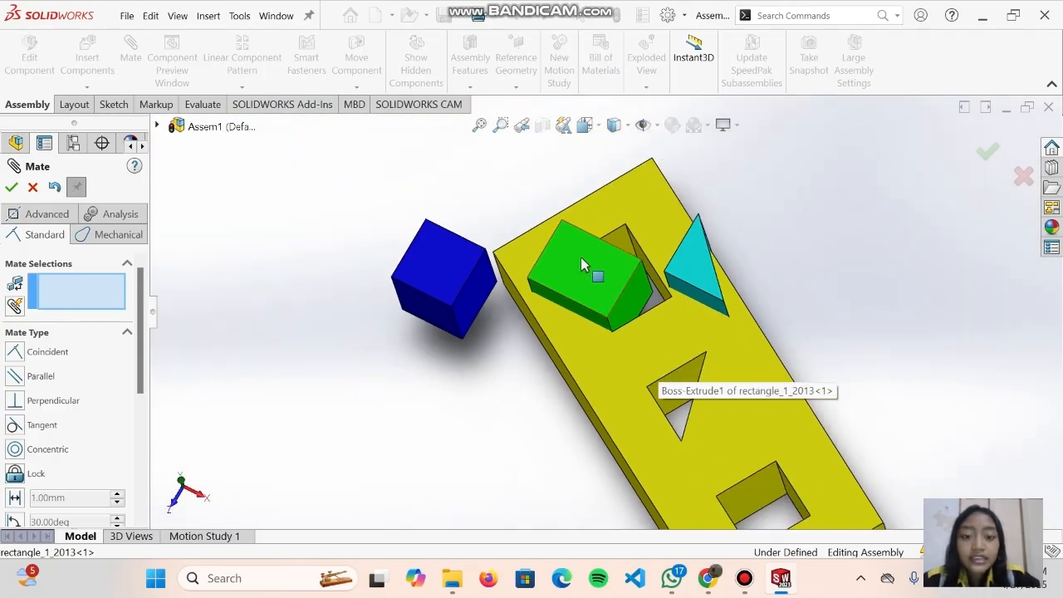
Examine how rectangle_1_2013 sits against the block's rectangular pocket, swinging the block slightly and comparing the underside, Top and Isometric views.
{"action": "mouse_move", "coordinate": [712, 325]}
{"action": "left_mouse_down"}
{"action": "mouse_move", "coordinate": [762, 301]}
{"action": "mouse_move", "coordinate": [684, 410]}
{"action": "mouse_move", "coordinate": [739, 410]}
{"action": "mouse_move", "coordinate": [817, 277]}
{"action": "mouse_move", "coordinate": [856, 376]}
{"action": "mouse_move", "coordinate": [572, 444]}
{"action": "mouse_move", "coordinate": [786, 282]}
{"action": "mouse_move", "coordinate": [612, 435]}
{"action": "mouse_move", "coordinate": [856, 379]}
{"action": "mouse_move", "coordinate": [872, 290]}
{"action": "mouse_move", "coordinate": [569, 434]}
{"action": "mouse_move", "coordinate": [930, 340]}
{"action": "mouse_move", "coordinate": [859, 377]}
{"action": "mouse_move", "coordinate": [501, 443]}
{"action": "mouse_move", "coordinate": [731, 294]}
{"action": "mouse_move", "coordinate": [708, 285]}
{"action": "mouse_move", "coordinate": [720, 306]}
{"action": "left_mouse_up"}
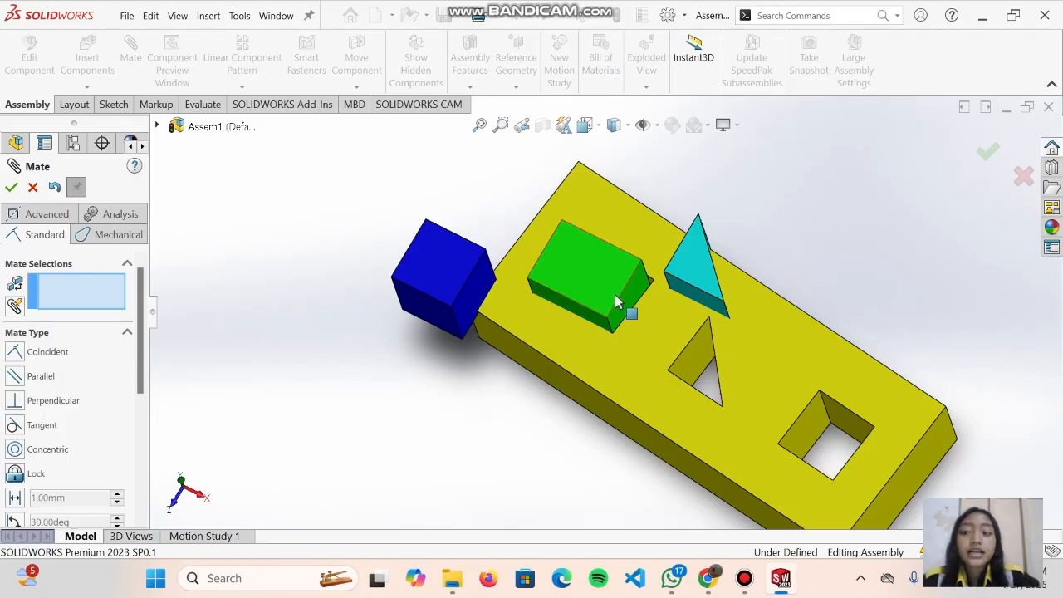
{"action": "scroll", "coordinate": [640, 306], "scroll_direction": "up", "scroll_amount": 3}
{"action": "scroll", "coordinate": [629, 301], "scroll_direction": "down", "scroll_amount": 5}
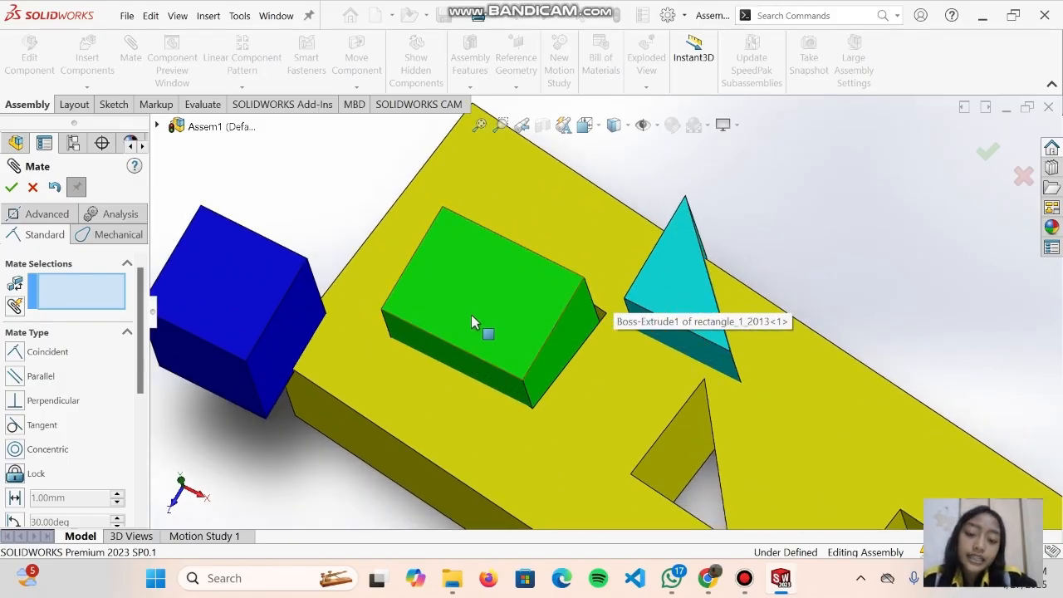
{"action": "scroll", "coordinate": [474, 316], "scroll_direction": "up", "scroll_amount": 2}
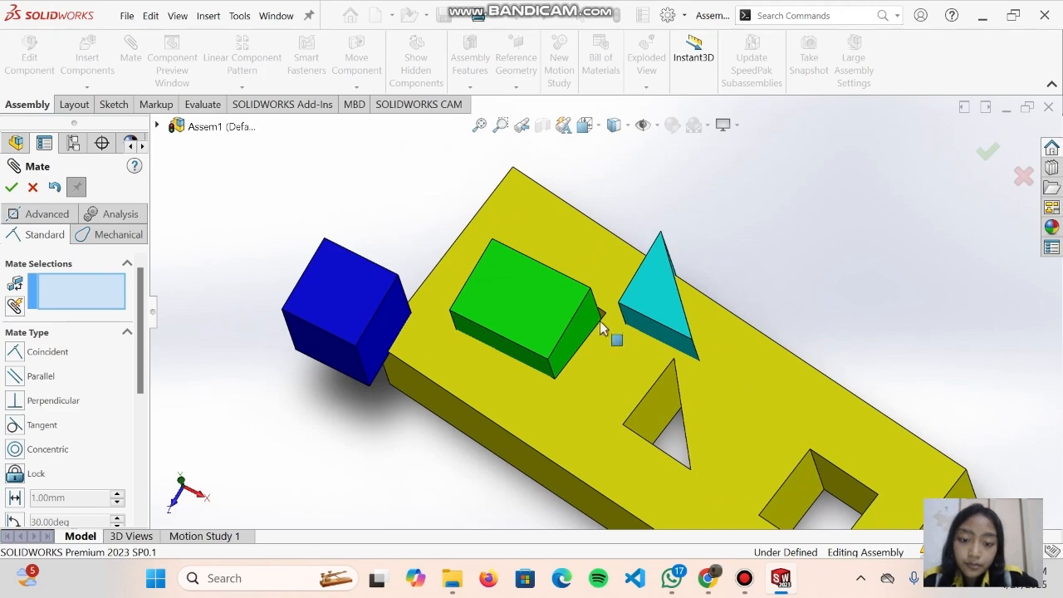
{"action": "middle_click_drag", "start_coordinate": [596, 391], "coordinate": [559, 259]}
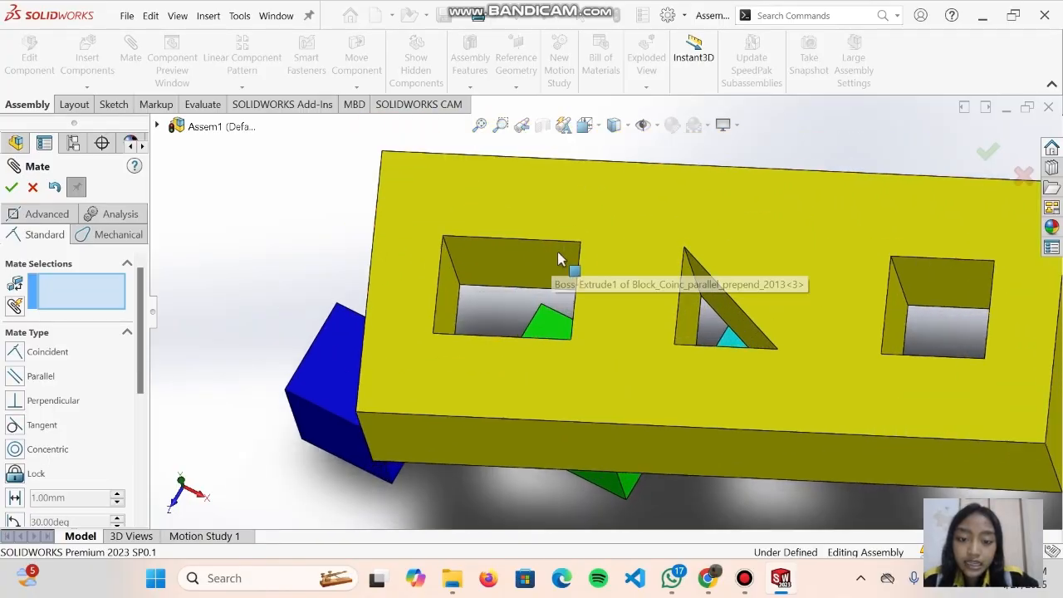
{"action": "scroll", "coordinate": [559, 259], "scroll_direction": "up", "scroll_amount": 3}
{"action": "left_click", "coordinate": [591, 125]}
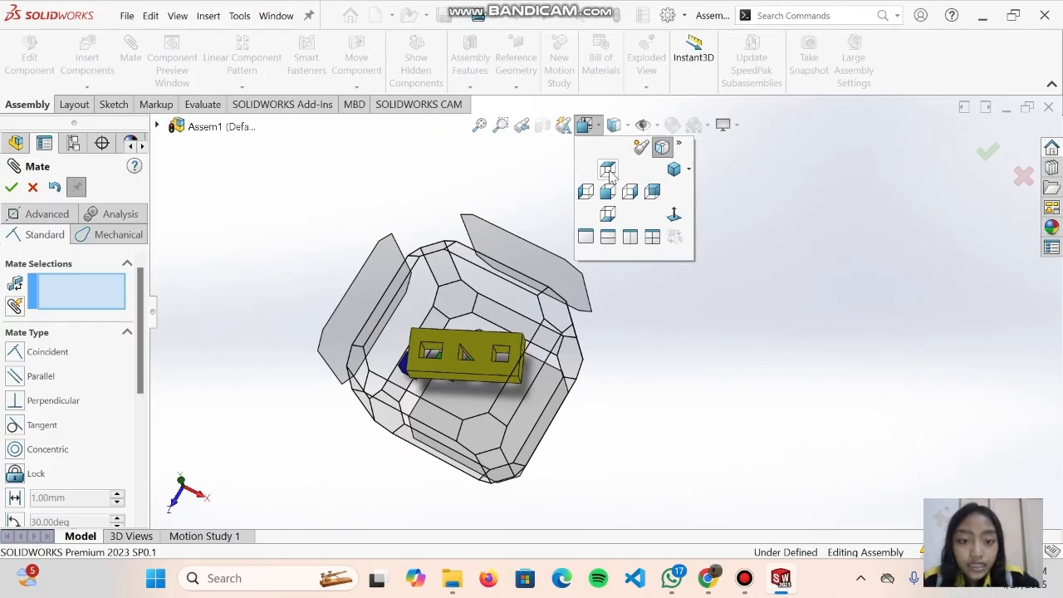
{"action": "left_click", "coordinate": [608, 170]}
{"action": "left_click", "coordinate": [586, 125]}
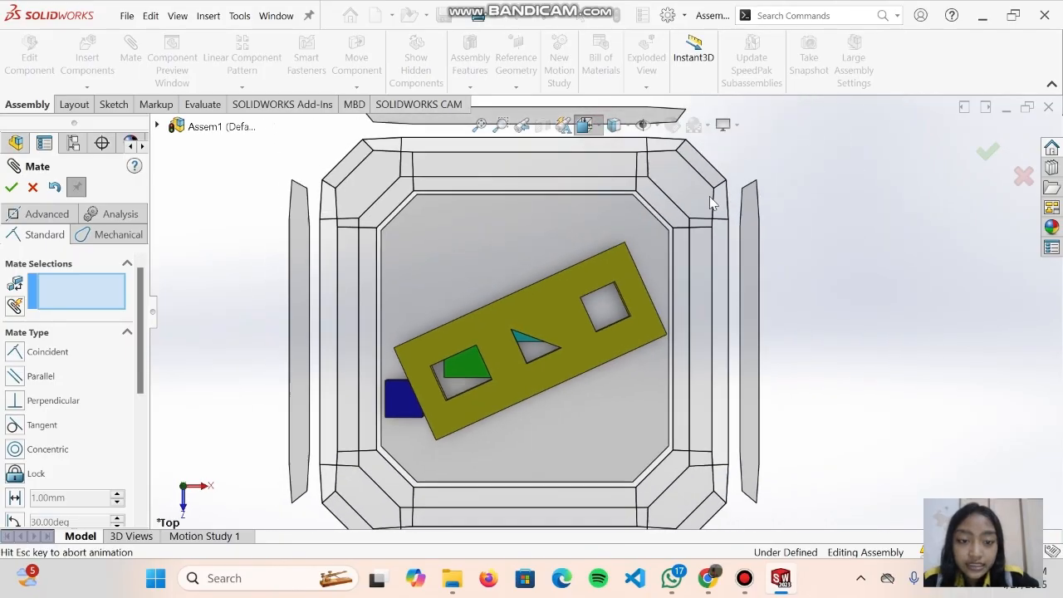
{"action": "left_click", "coordinate": [674, 170]}
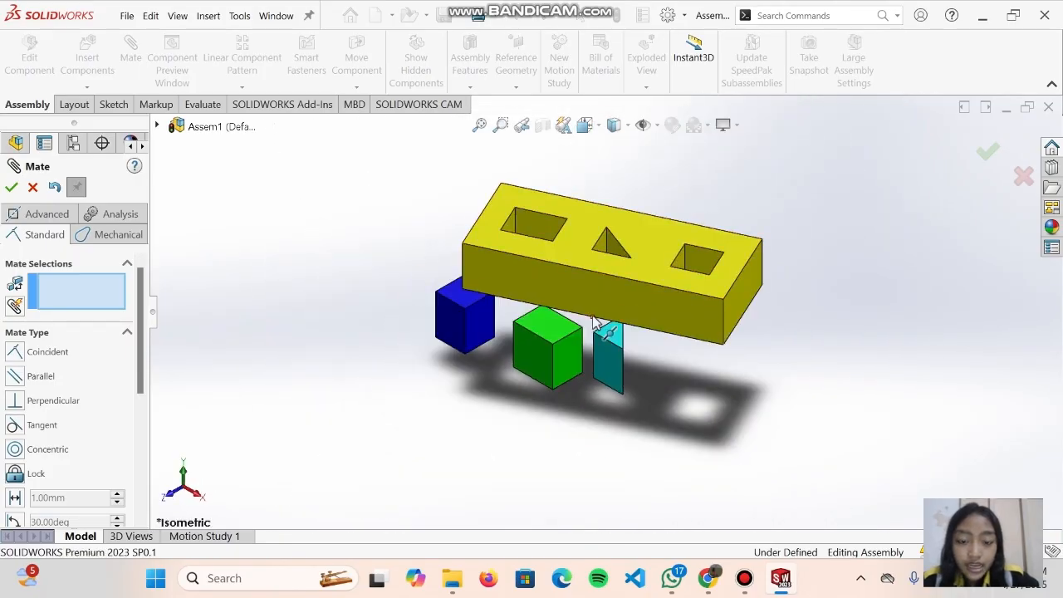
{"action": "scroll", "coordinate": [565, 336], "scroll_direction": "down", "scroll_amount": 5}
{"action": "scroll", "coordinate": [553, 249], "scroll_direction": "down", "scroll_amount": 5}
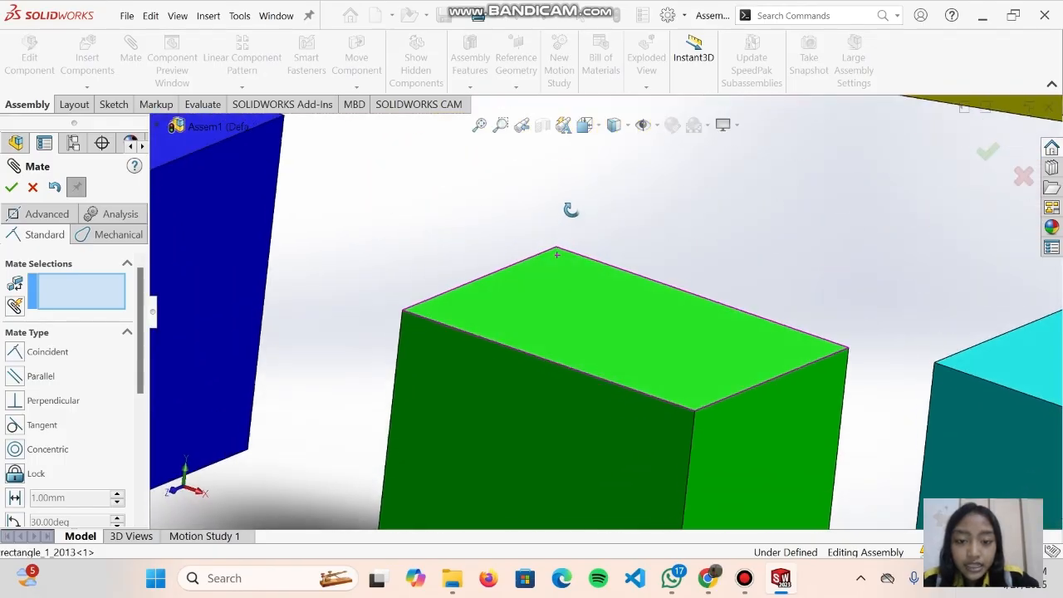
{"action": "left_click", "coordinate": [21, 353]}
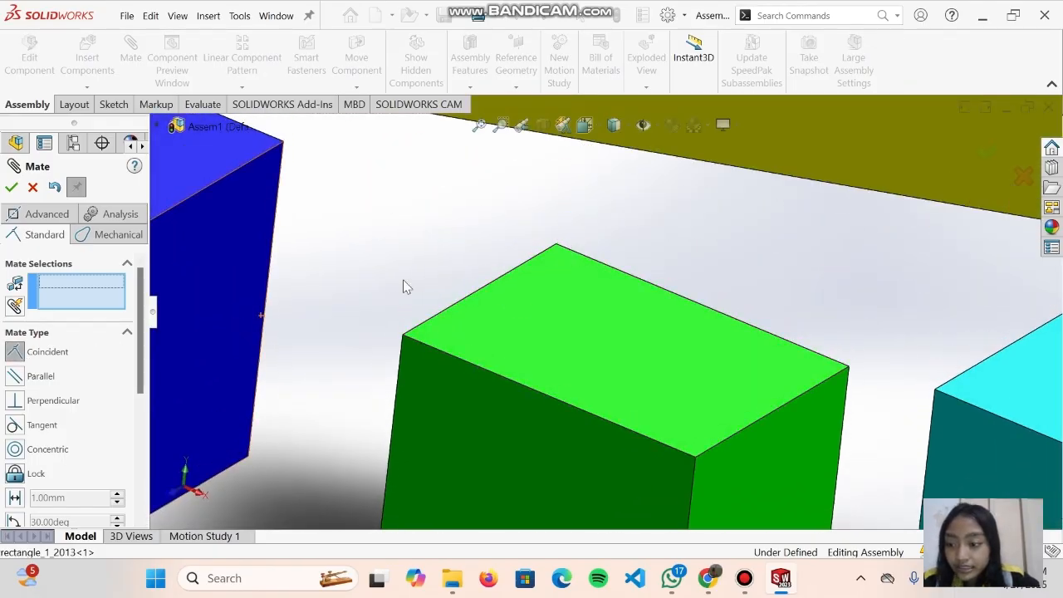
{"action": "left_click", "coordinate": [558, 249]}
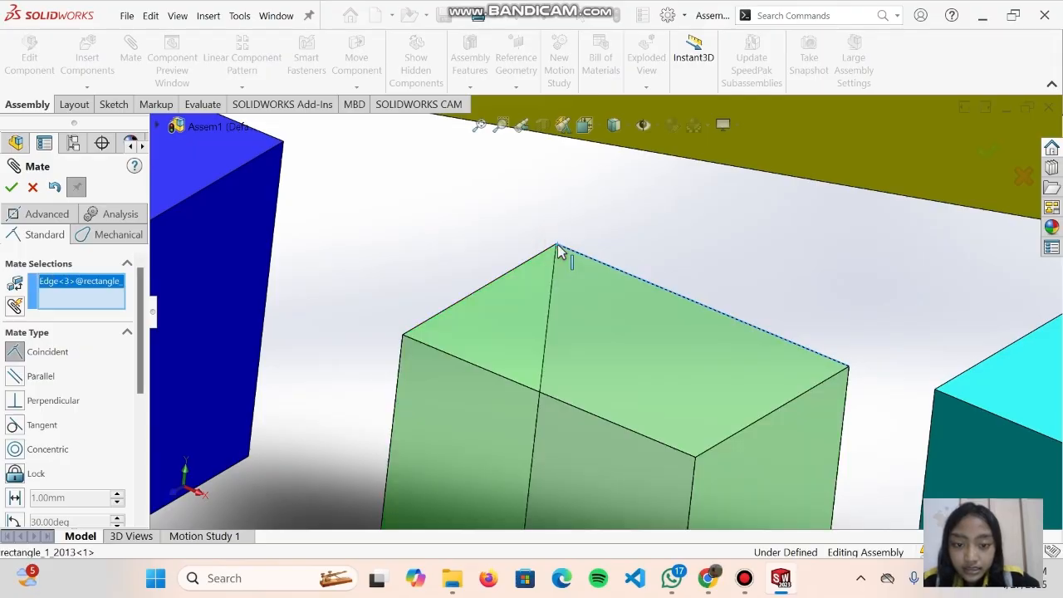
{"action": "scroll", "coordinate": [562, 257], "scroll_direction": "down", "scroll_amount": 3}
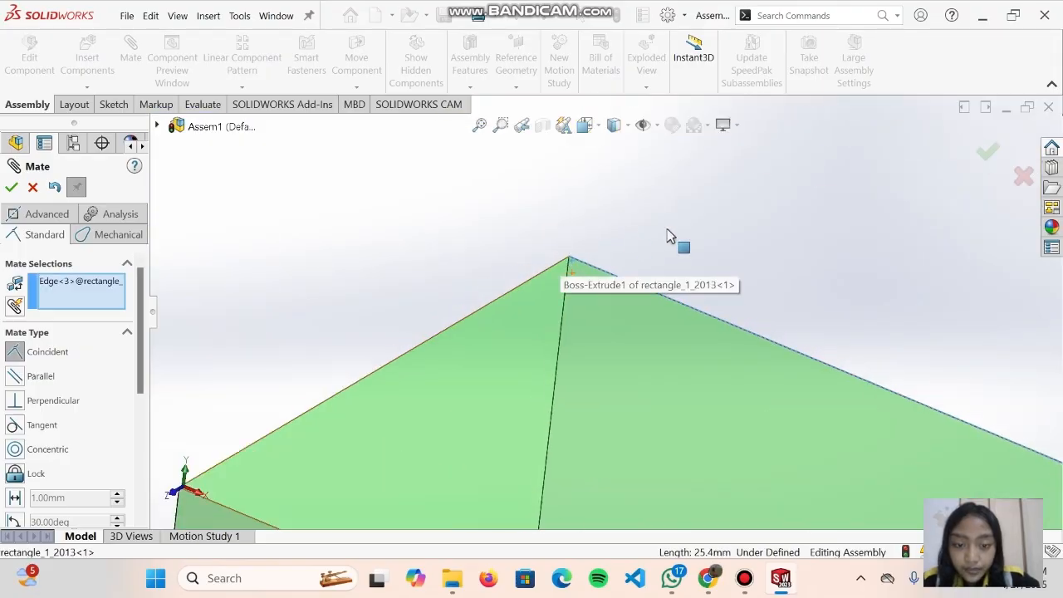
{"action": "right_click", "coordinate": [104, 285]}
{"action": "left_click", "coordinate": [141, 285]}
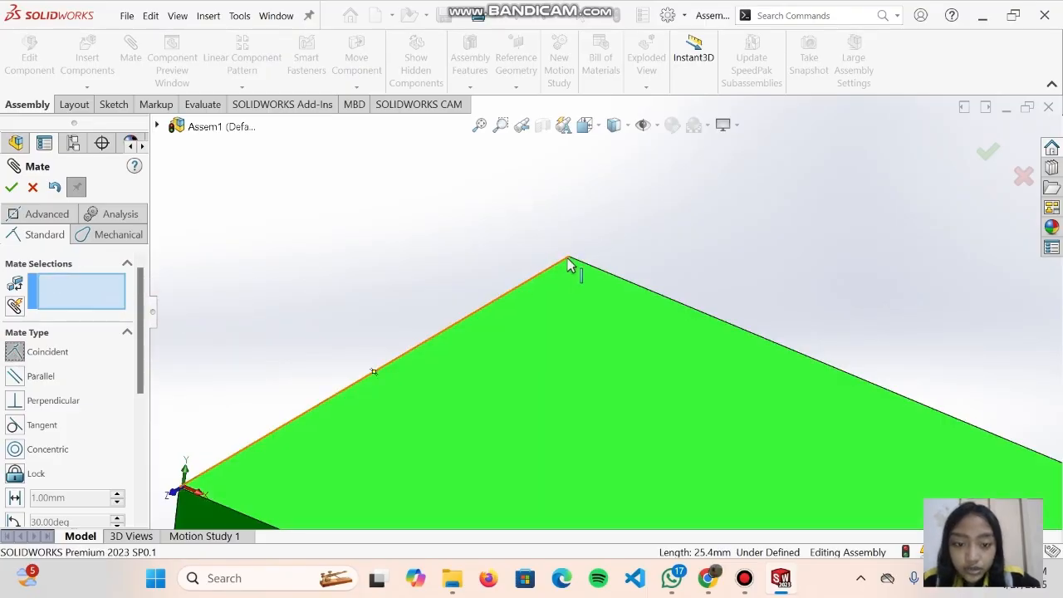
Add a Coincident mate between a top corner vertex of rectangle_1_2013 and the matching corner vertex of the block's rectangular pocket.
{"action": "middle_click_drag", "start_coordinate": [568, 264], "coordinate": [633, 350]}
{"action": "scroll", "coordinate": [658, 262], "scroll_direction": "up", "scroll_amount": 6}
{"action": "scroll", "coordinate": [633, 349], "scroll_direction": "down", "scroll_amount": 3}
{"action": "left_click", "coordinate": [569, 360]}
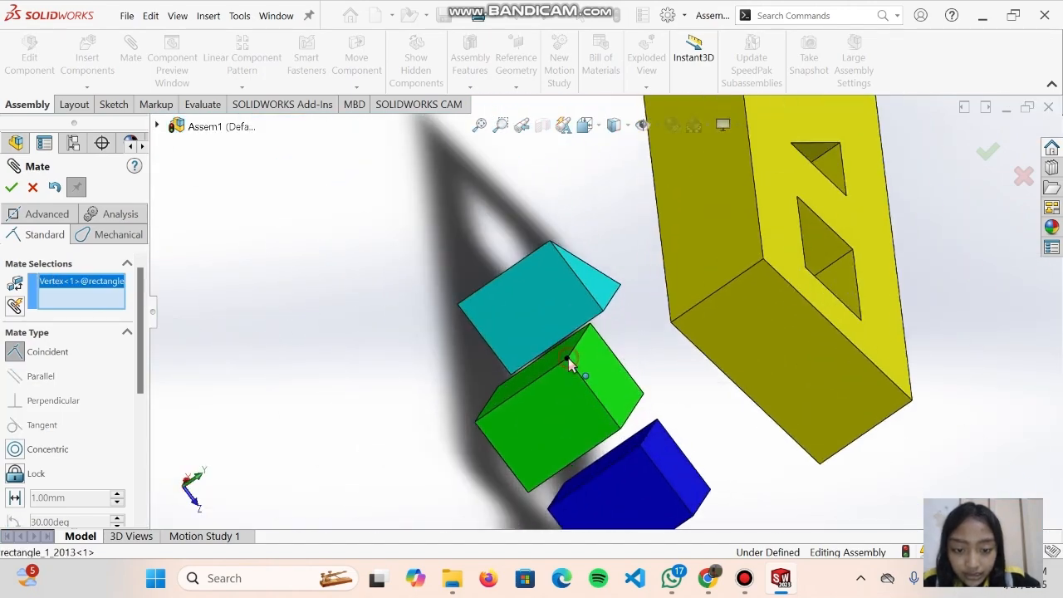
{"action": "middle_click_drag", "start_coordinate": [869, 242], "coordinate": [748, 266]}
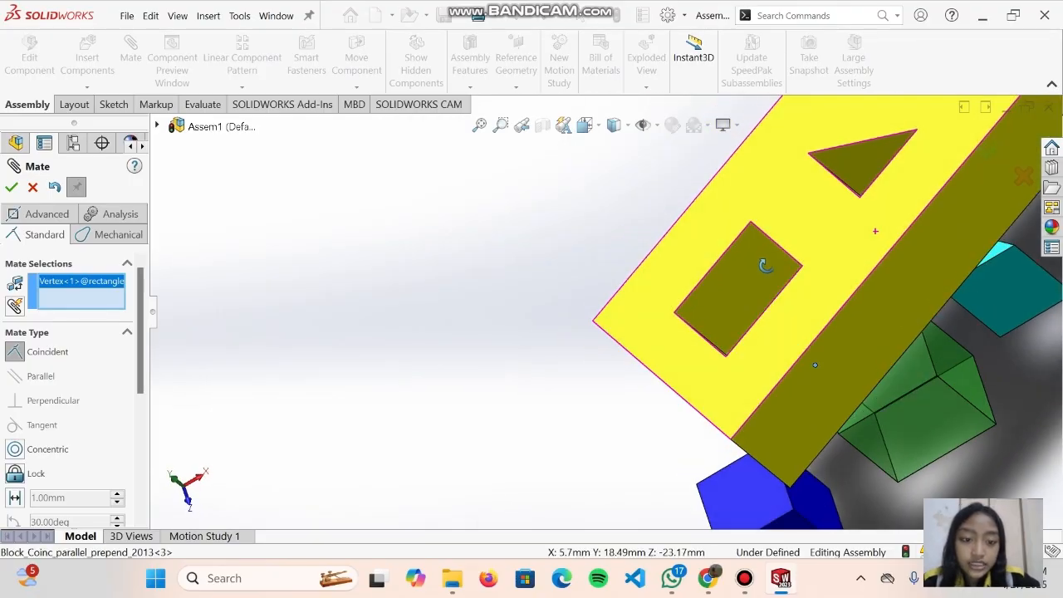
{"action": "scroll", "coordinate": [640, 361], "scroll_direction": "down", "scroll_amount": 3}
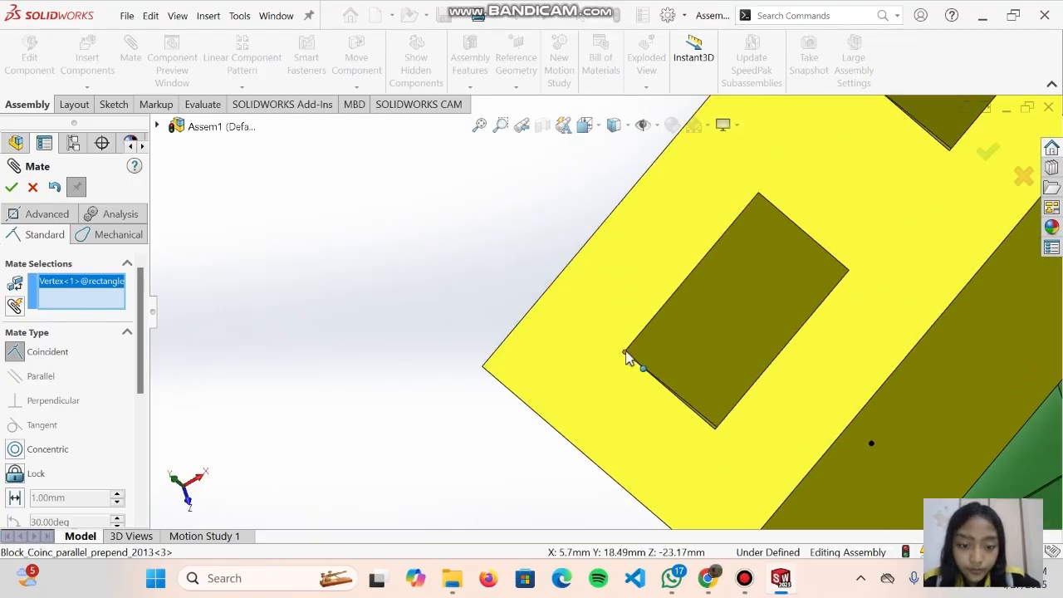
{"action": "left_click", "coordinate": [625, 353]}
{"action": "scroll", "coordinate": [839, 316], "scroll_direction": "up", "scroll_amount": 8}
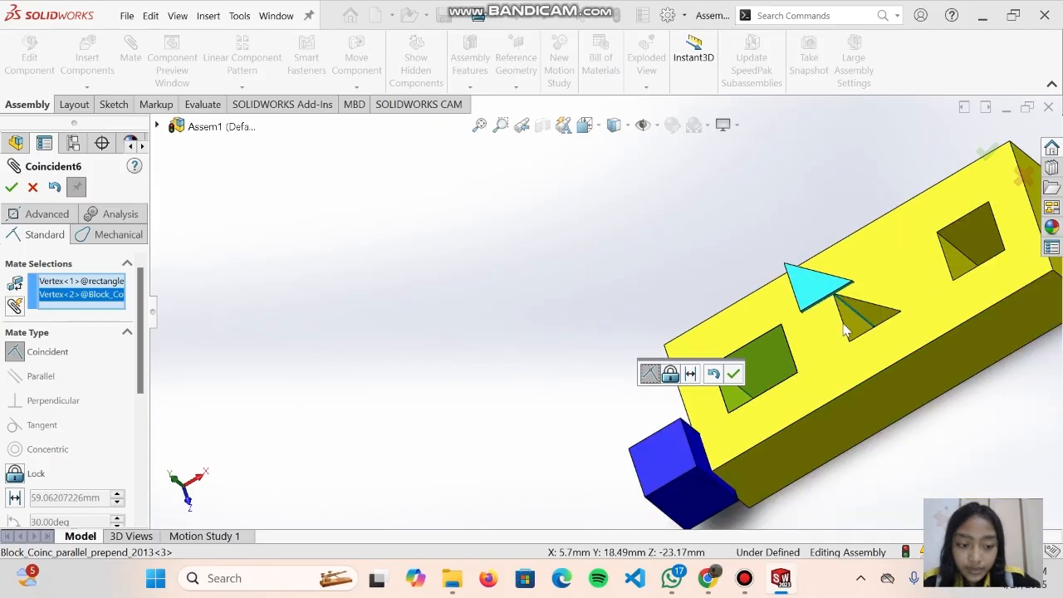
{"action": "middle_click_drag", "start_coordinate": [692, 284], "coordinate": [731, 326]}
{"action": "scroll", "coordinate": [732, 327], "scroll_direction": "down", "scroll_amount": 5}
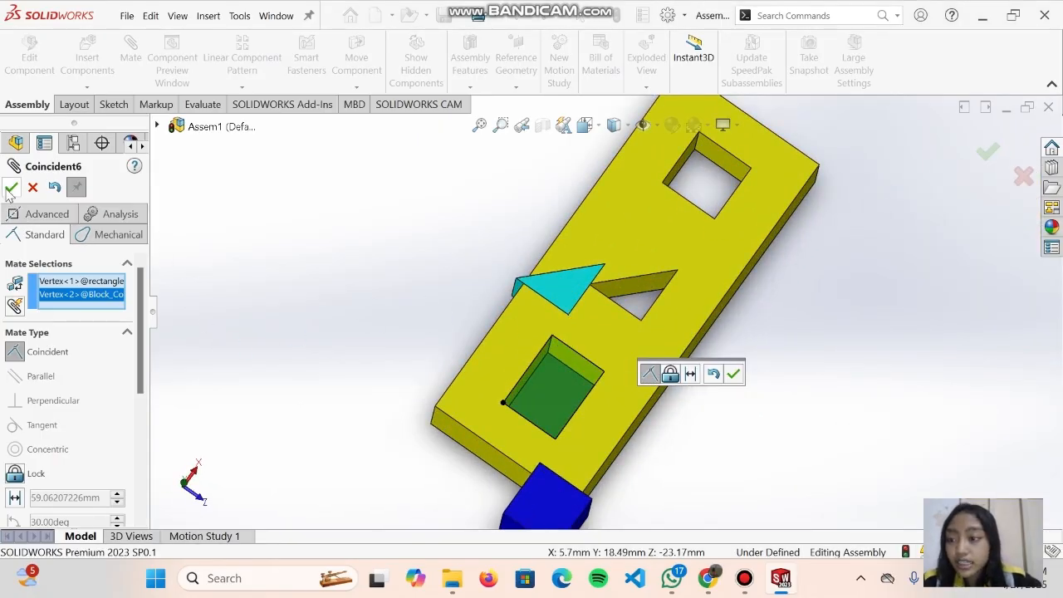
{"action": "left_click", "coordinate": [10, 187]}
Move Traingle_2013 and Square_2013 clear of the yellow block and close the Mate command.
{"action": "scroll", "coordinate": [634, 370], "scroll_direction": "down", "scroll_amount": 2}
{"action": "scroll", "coordinate": [628, 349], "scroll_direction": "up", "scroll_amount": 4}
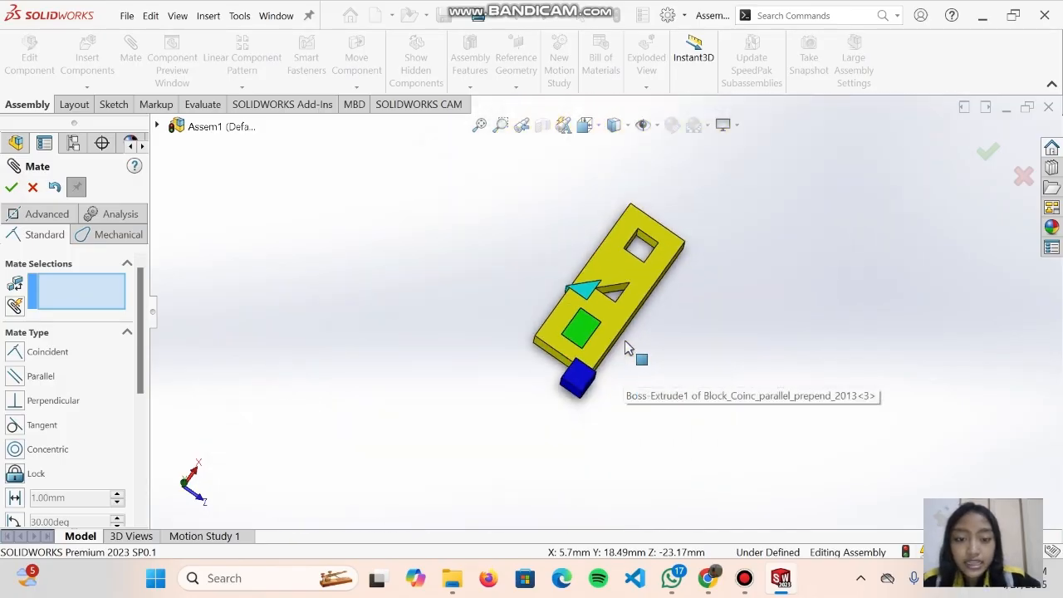
{"action": "middle_click_drag", "start_coordinate": [627, 349], "coordinate": [627, 305]}
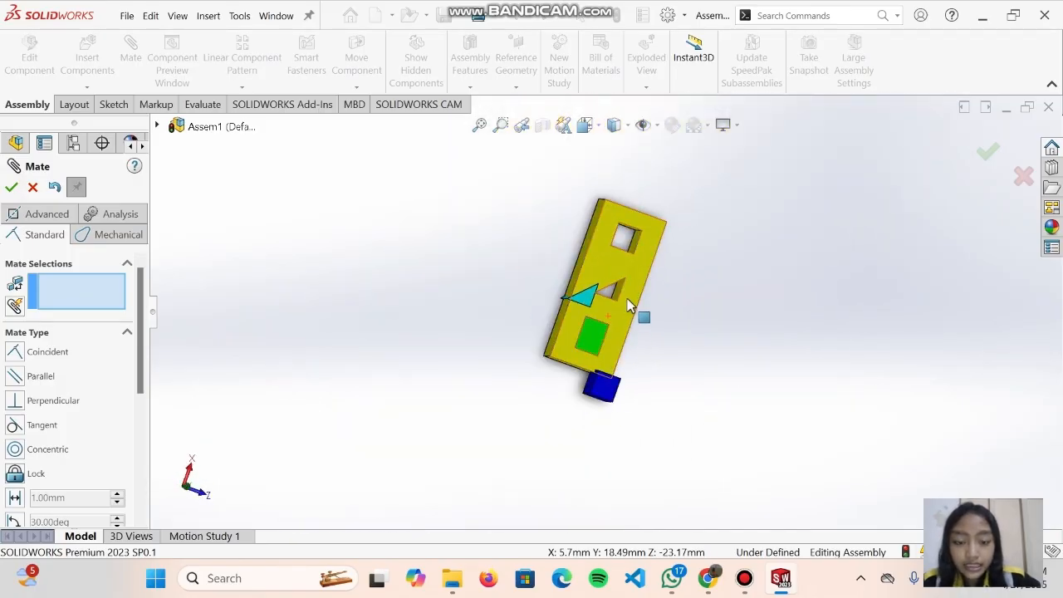
{"action": "scroll", "coordinate": [627, 303], "scroll_direction": "down", "scroll_amount": 3}
{"action": "left_click_drag", "start_coordinate": [490, 304], "coordinate": [376, 253]}
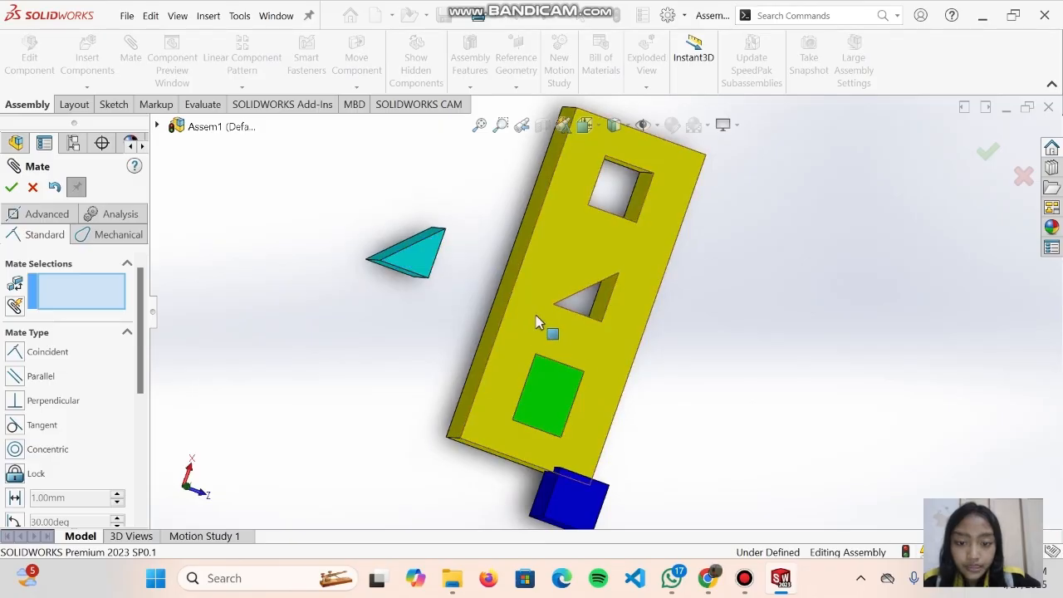
{"action": "scroll", "coordinate": [517, 410], "scroll_direction": "down", "scroll_amount": 2}
{"action": "scroll", "coordinate": [600, 380], "scroll_direction": "up", "scroll_amount": 5}
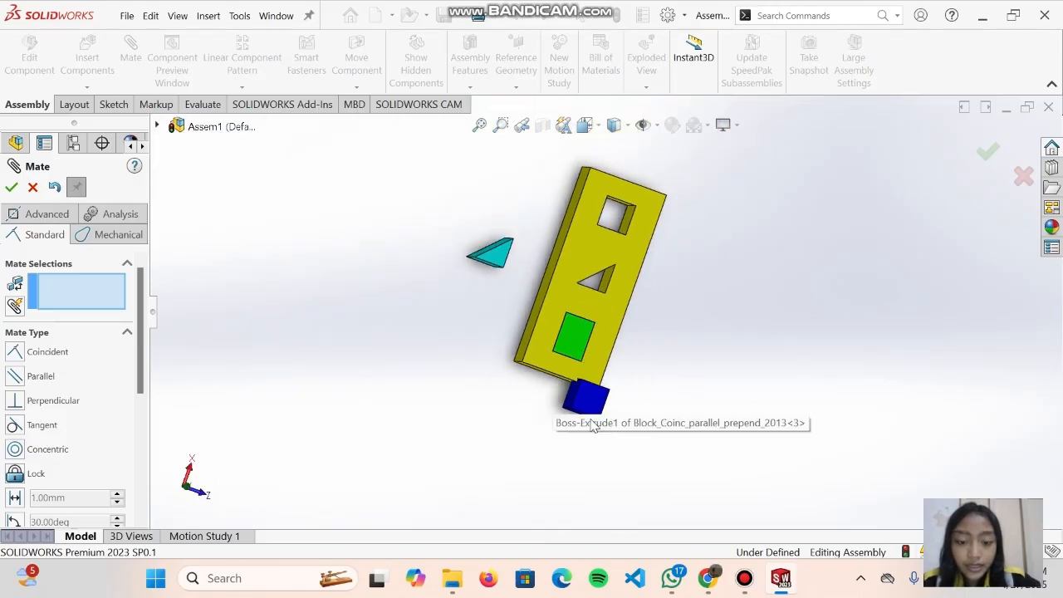
{"action": "left_click_drag", "start_coordinate": [582, 397], "coordinate": [453, 292]}
{"action": "scroll", "coordinate": [629, 307], "scroll_direction": "up", "scroll_amount": 2}
{"action": "scroll", "coordinate": [581, 344], "scroll_direction": "down", "scroll_amount": 6}
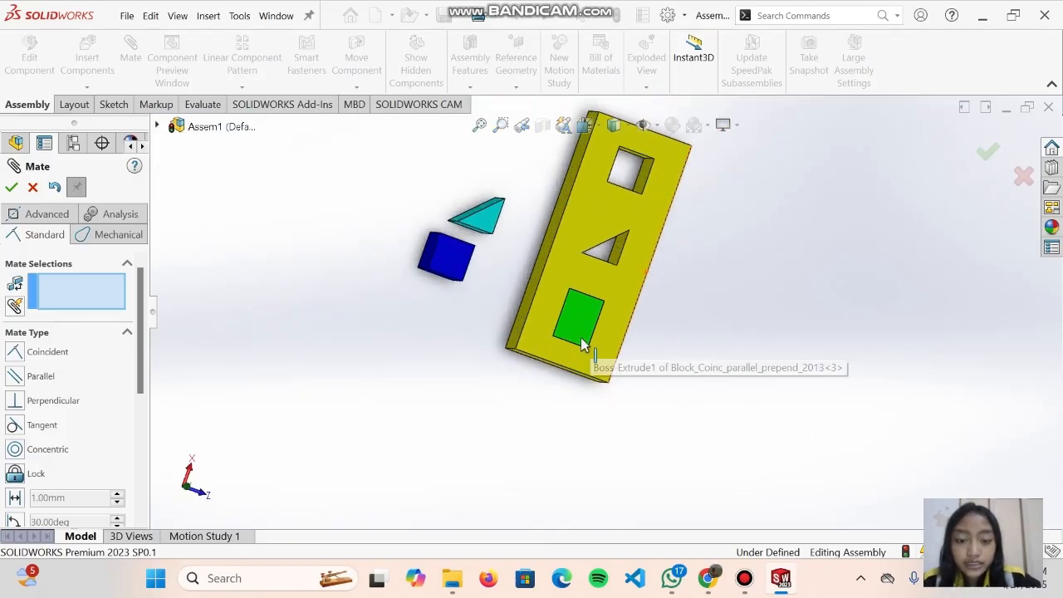
{"action": "scroll", "coordinate": [606, 310], "scroll_direction": "up", "scroll_amount": 4}
{"action": "left_click", "coordinate": [613, 266]}
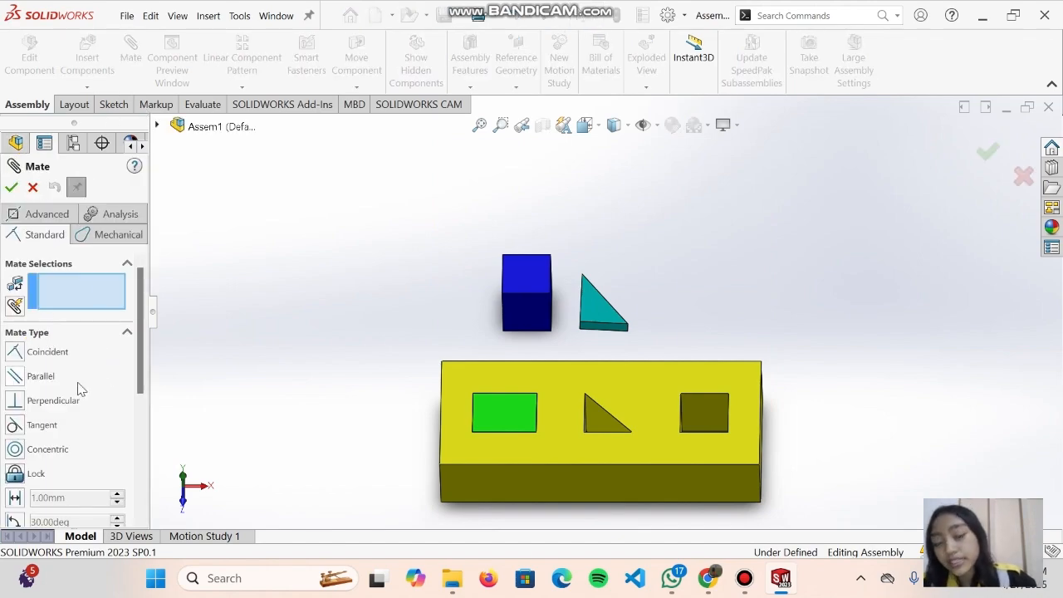
{"action": "scroll", "coordinate": [657, 278], "scroll_direction": "up", "scroll_amount": 2}
{"action": "scroll", "coordinate": [266, 275], "scroll_direction": "down", "scroll_amount": 2}
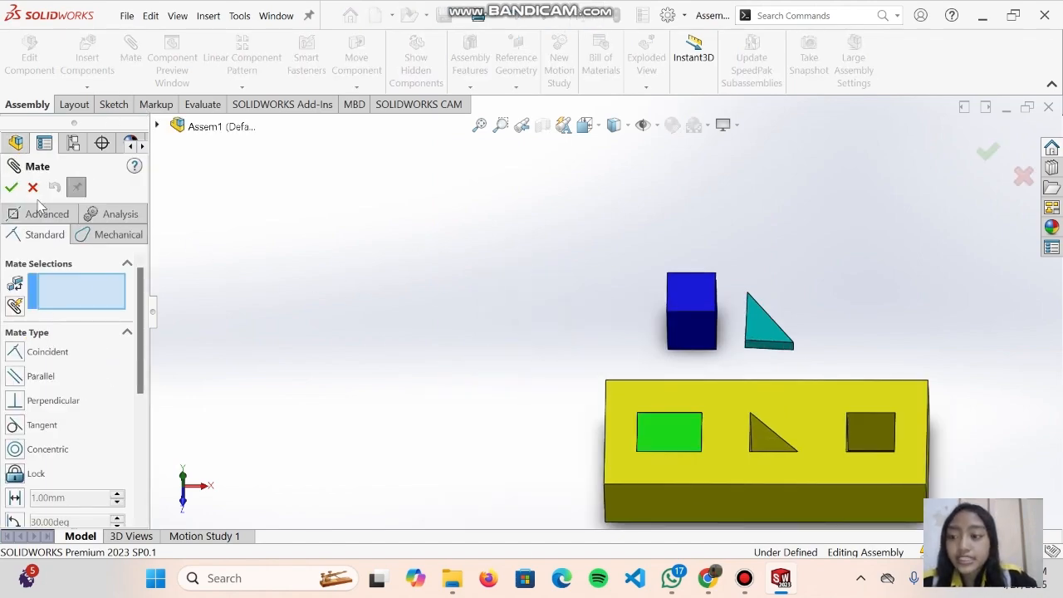
{"action": "left_click", "coordinate": [32, 187]}
Rotate Traingle_2013 with Rotate Component in Free Drag mode until one of its rectangular side faces points forward.
{"action": "scroll", "coordinate": [750, 361], "scroll_direction": "up", "scroll_amount": 2}
{"action": "scroll", "coordinate": [781, 385], "scroll_direction": "down", "scroll_amount": 1}
{"action": "scroll", "coordinate": [781, 391], "scroll_direction": "down", "scroll_amount": 2}
{"action": "scroll", "coordinate": [582, 240], "scroll_direction": "down", "scroll_amount": 2}
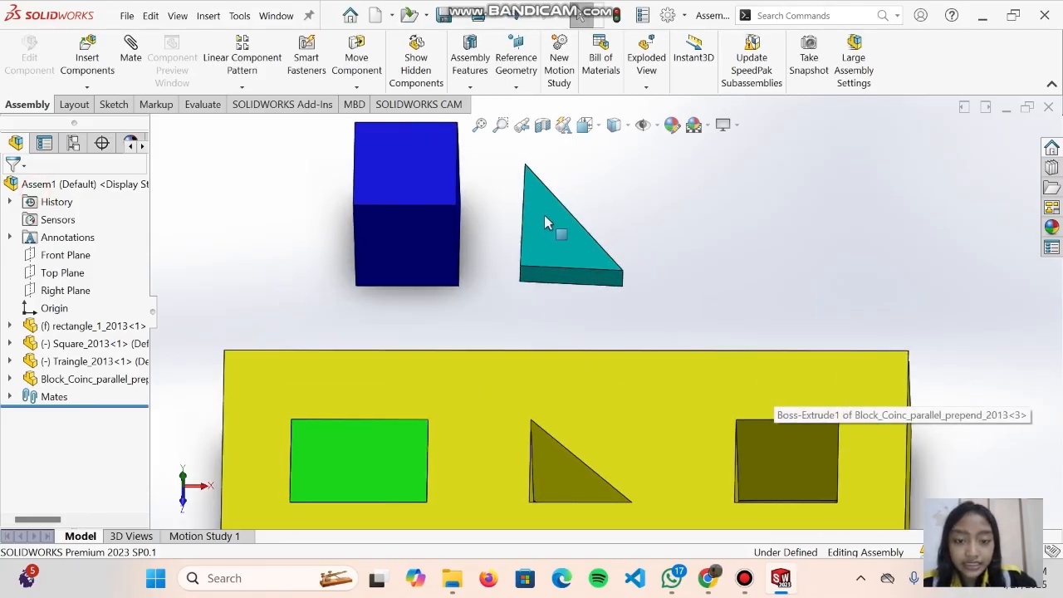
{"action": "left_click_drag", "start_coordinate": [621, 258], "coordinate": [569, 234]}
{"action": "scroll", "coordinate": [563, 205], "scroll_direction": "up", "scroll_amount": 1}
{"action": "left_click", "coordinate": [731, 220]}
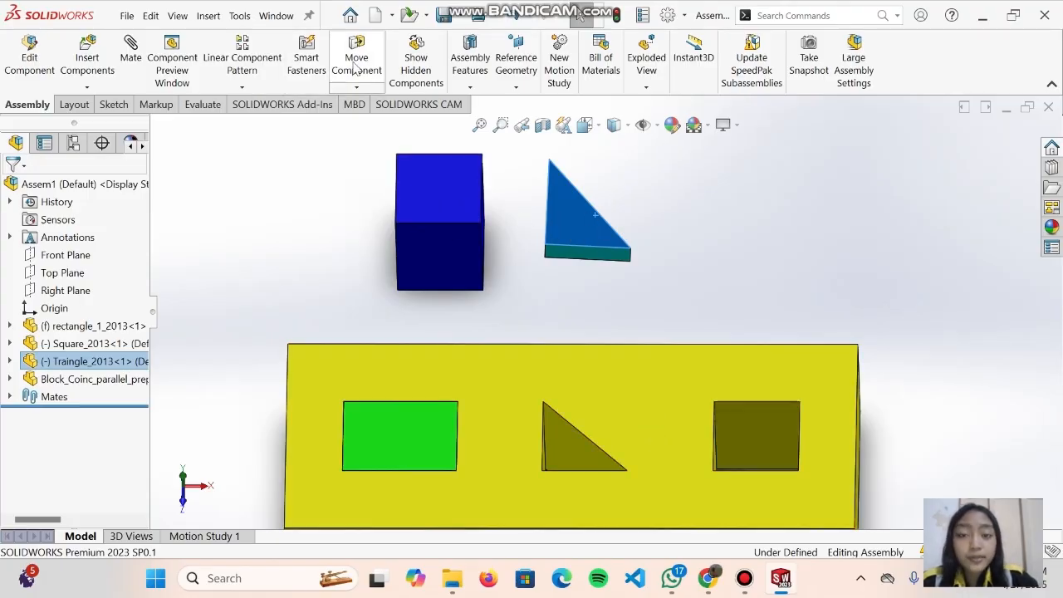
{"action": "left_click", "coordinate": [357, 88]}
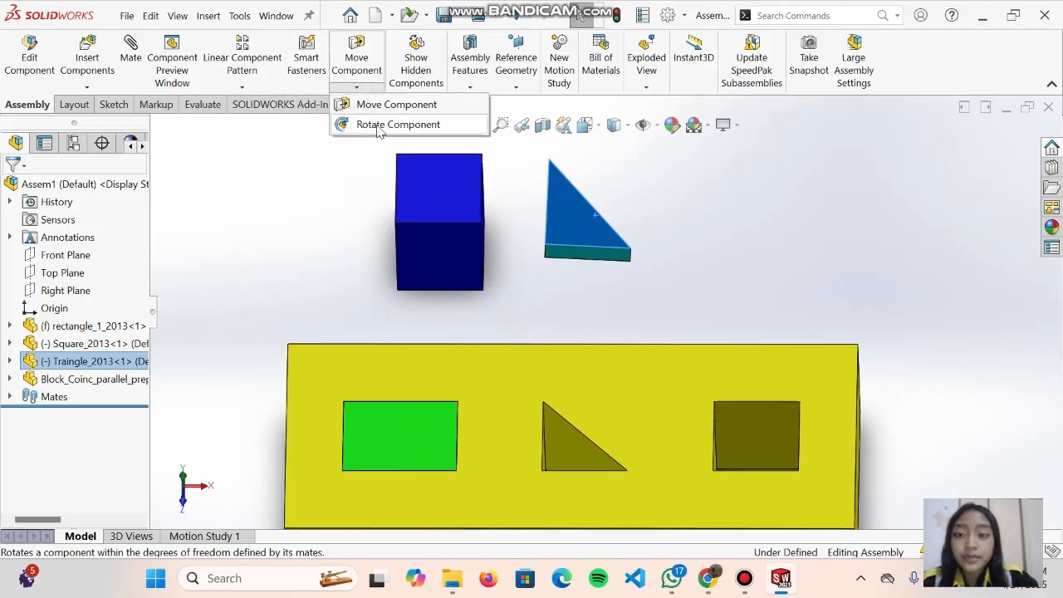
{"action": "left_click", "coordinate": [366, 124]}
{"action": "mouse_move", "coordinate": [595, 221]}
{"action": "left_mouse_down"}
{"action": "mouse_move", "coordinate": [680, 189]}
{"action": "mouse_move", "coordinate": [574, 297]}
{"action": "mouse_move", "coordinate": [633, 146]}
{"action": "mouse_move", "coordinate": [722, 327]}
{"action": "mouse_move", "coordinate": [672, 208]}
{"action": "mouse_move", "coordinate": [605, 220]}
{"action": "left_mouse_up"}
{"action": "left_click_drag", "start_coordinate": [736, 234], "coordinate": [6, 251]}
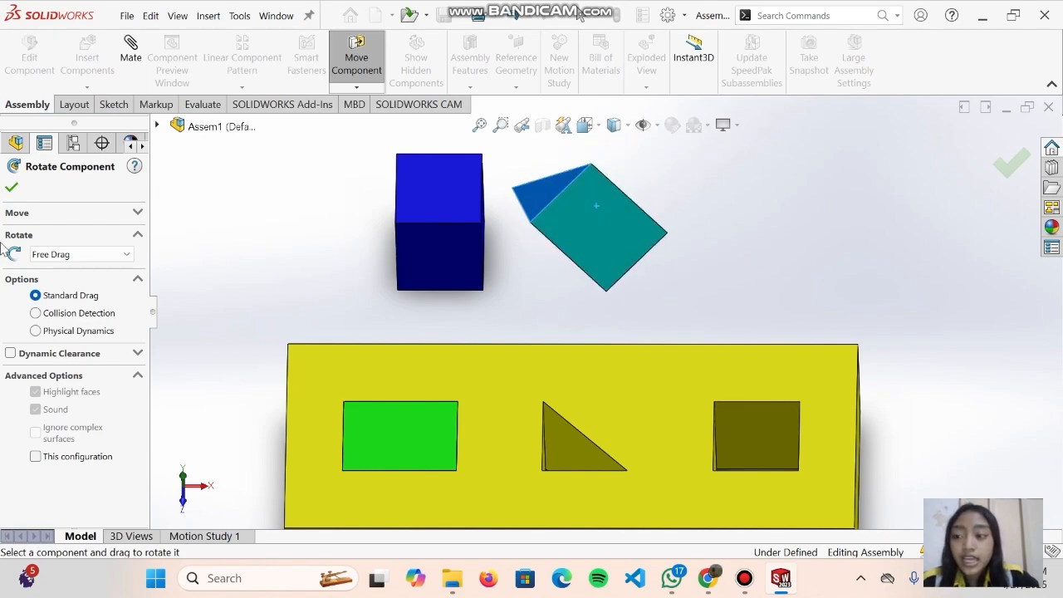
{"action": "left_click", "coordinate": [11, 191]}
Start the Mate command and shift Traingle_2013 slightly farther away from Square_2013.
{"action": "scroll", "coordinate": [626, 231], "scroll_direction": "up", "scroll_amount": 3}
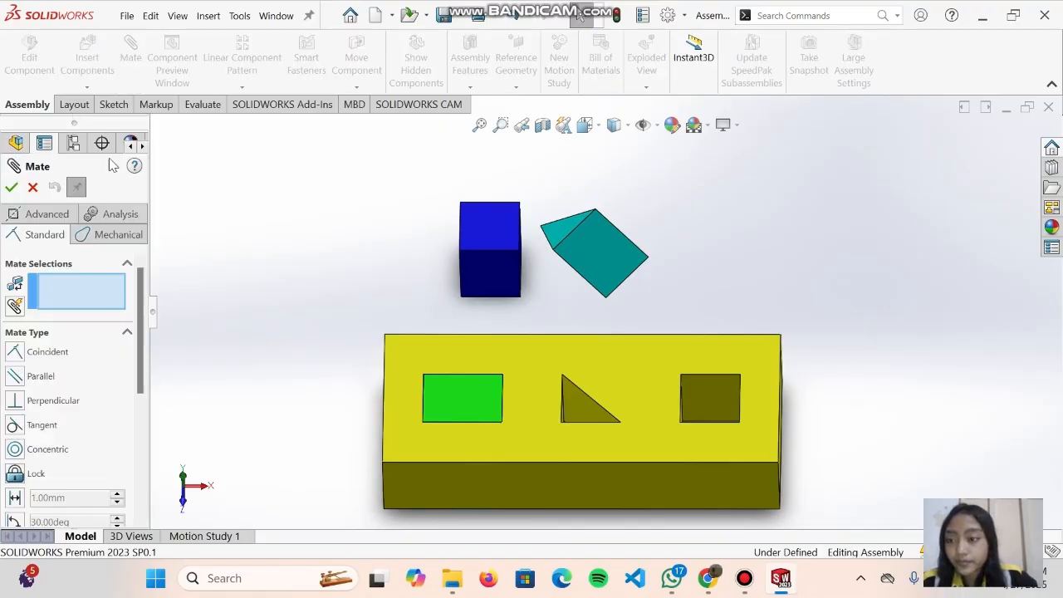
{"action": "scroll", "coordinate": [616, 388], "scroll_direction": "down", "scroll_amount": 1}
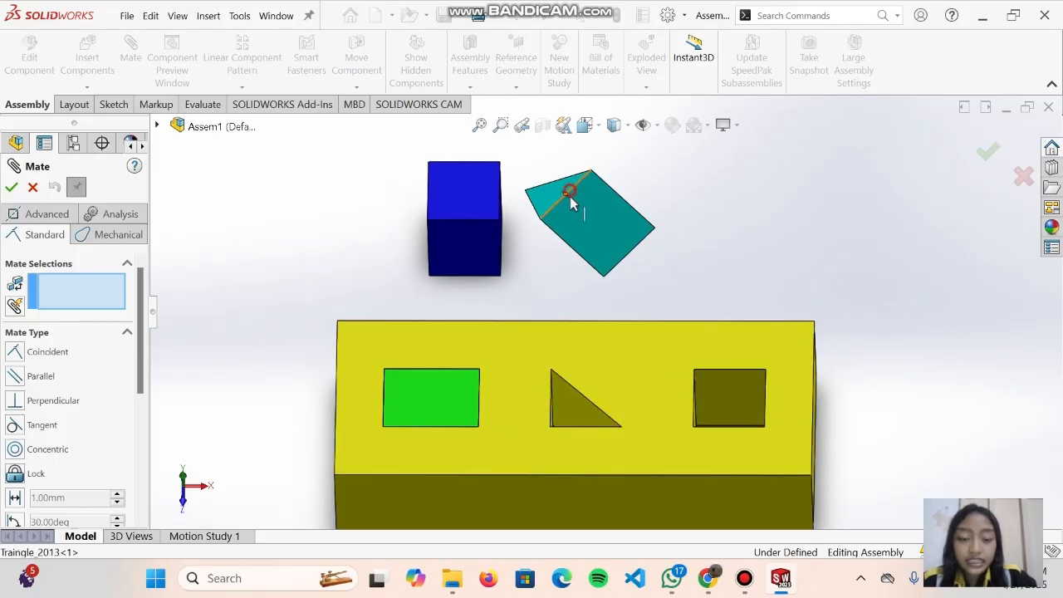
{"action": "mouse_move", "coordinate": [570, 190]}
{"action": "left_mouse_down"}
{"action": "mouse_move", "coordinate": [667, 180]}
{"action": "mouse_move", "coordinate": [531, 249]}
{"action": "mouse_move", "coordinate": [582, 216]}
{"action": "mouse_move", "coordinate": [593, 221]}
{"action": "mouse_move", "coordinate": [540, 225]}
{"action": "mouse_move", "coordinate": [594, 175]}
{"action": "mouse_move", "coordinate": [582, 196]}
{"action": "left_mouse_up"}
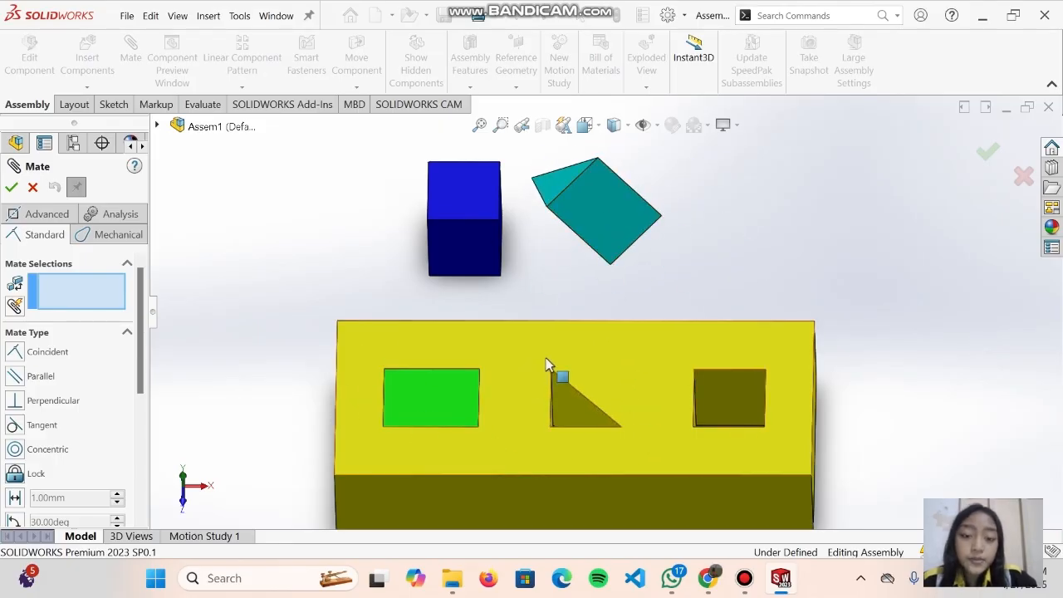
{"action": "left_click_drag", "start_coordinate": [590, 206], "coordinate": [597, 209]}
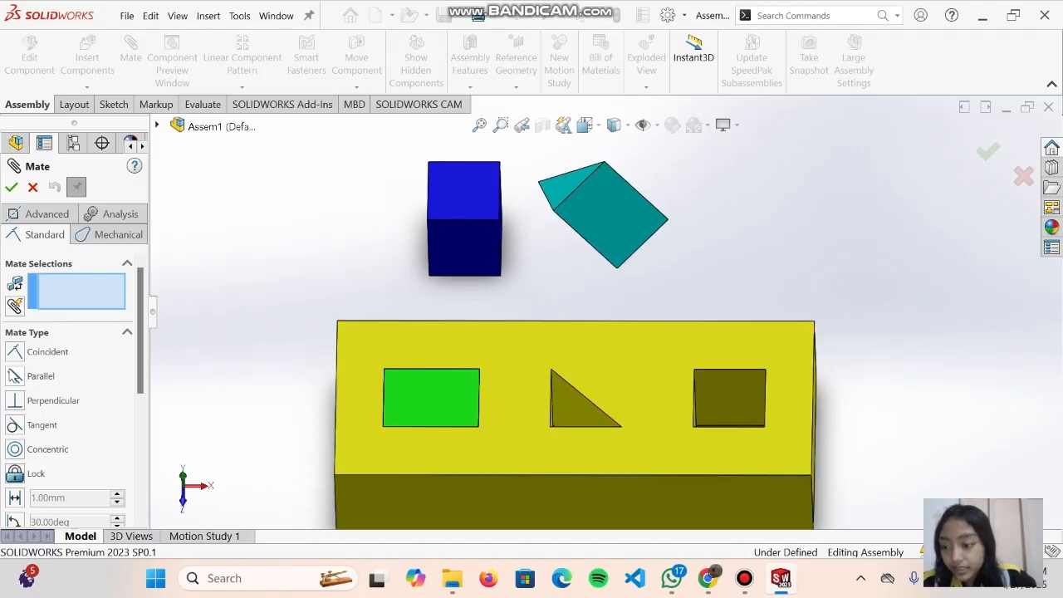
{"action": "scroll", "coordinate": [653, 272], "scroll_direction": "down", "scroll_amount": 2}
{"action": "left_click", "coordinate": [606, 213]}
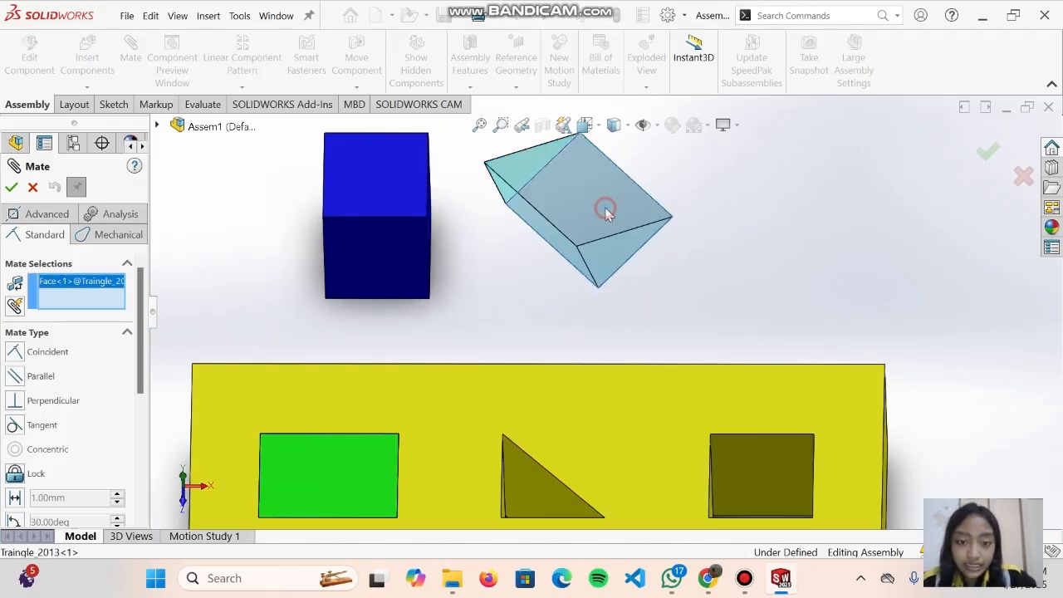
{"action": "scroll", "coordinate": [631, 253], "scroll_direction": "up", "scroll_amount": 2}
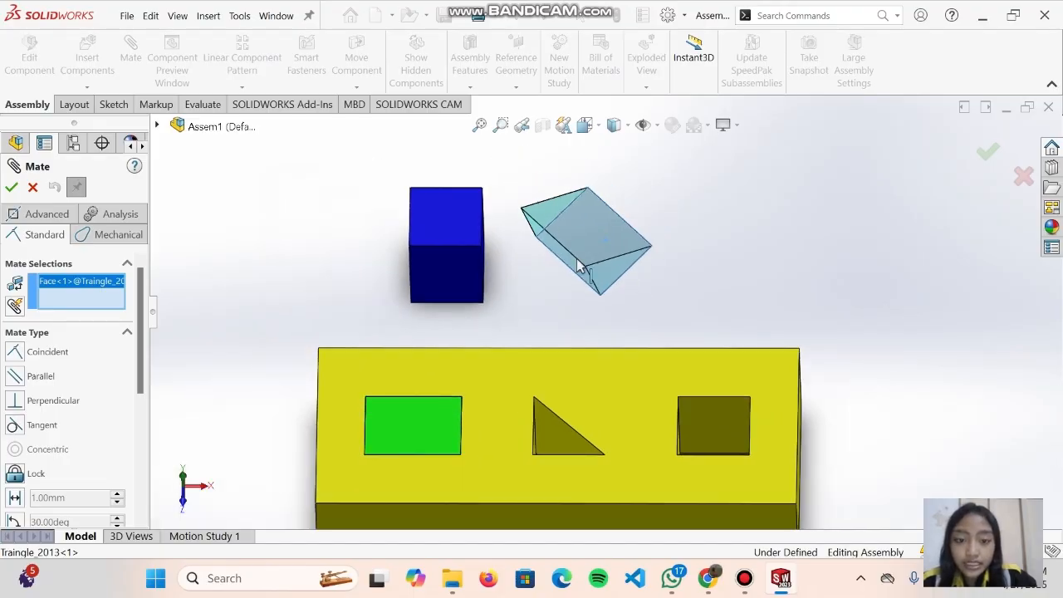
{"action": "left_click", "coordinate": [576, 389]}
{"action": "left_click", "coordinate": [23, 379]}
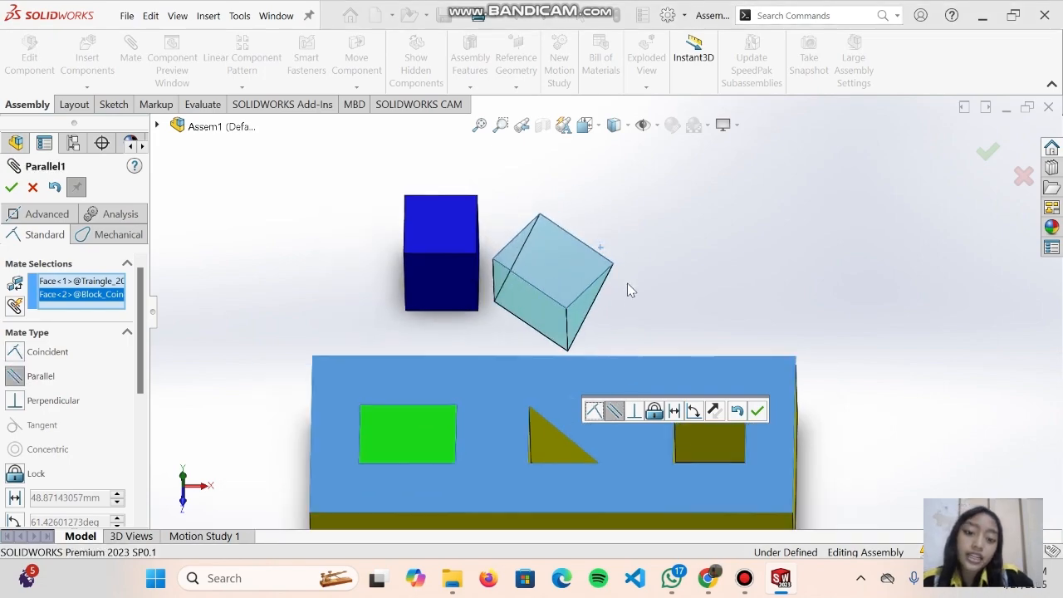
{"action": "scroll", "coordinate": [669, 280], "scroll_direction": "up", "scroll_amount": 2}
{"action": "scroll", "coordinate": [648, 306], "scroll_direction": "down", "scroll_amount": 3}
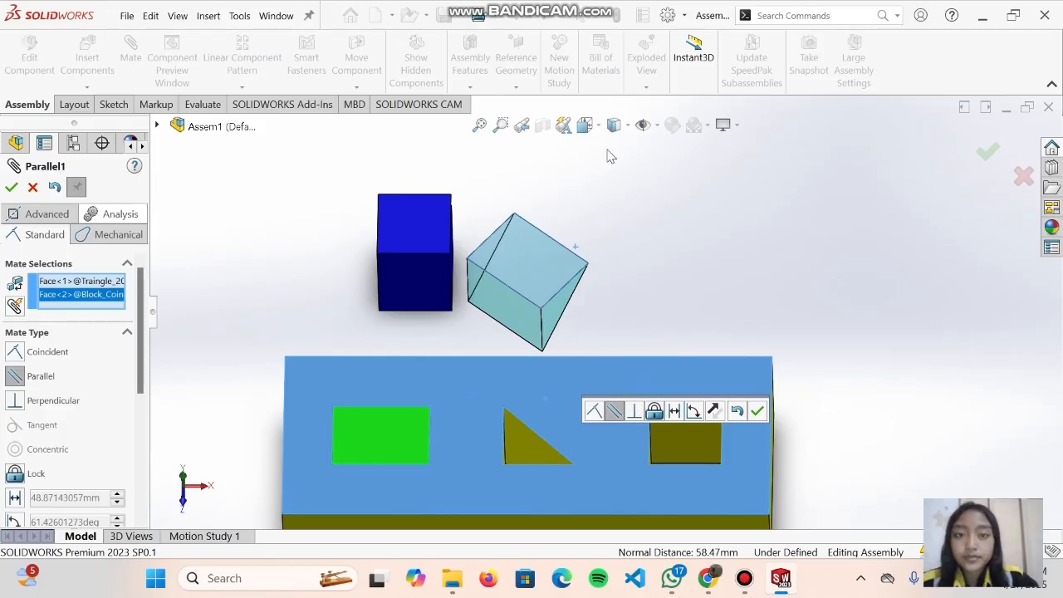
{"action": "left_click", "coordinate": [30, 188]}
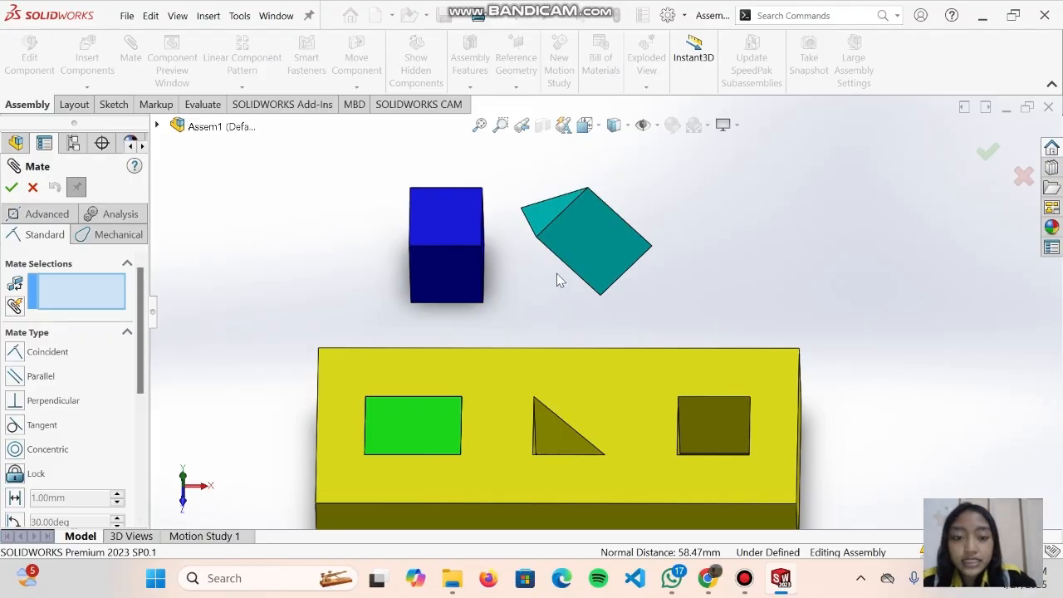
Add a Perpendicular mate between the edge joining Traingle_2013's triangular and rectangular faces and the horizontal edge of the block's triangular pocket.
{"action": "left_click", "coordinate": [558, 219]}
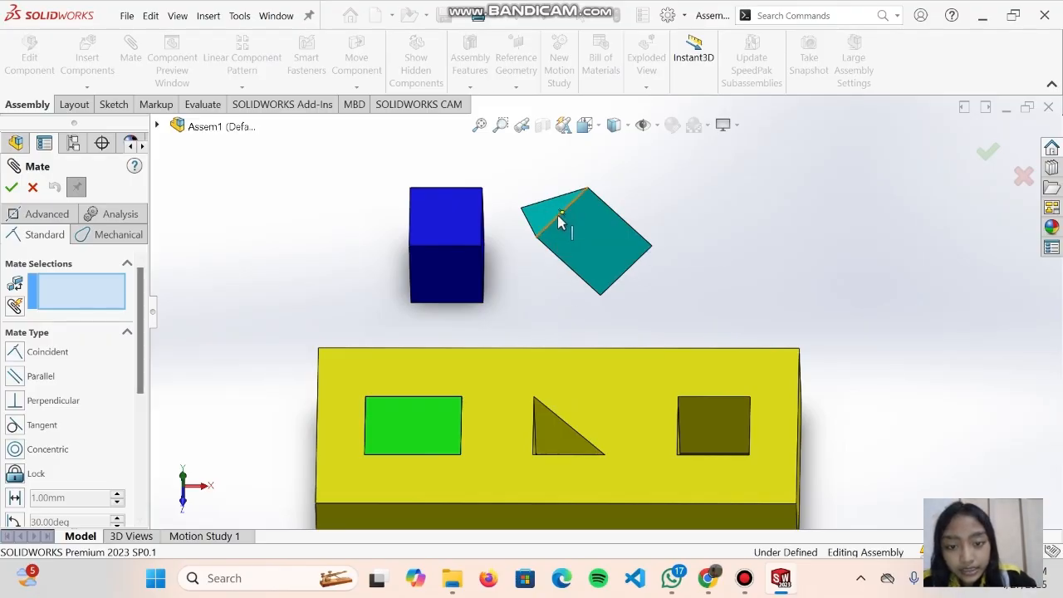
{"action": "left_click", "coordinate": [560, 220]}
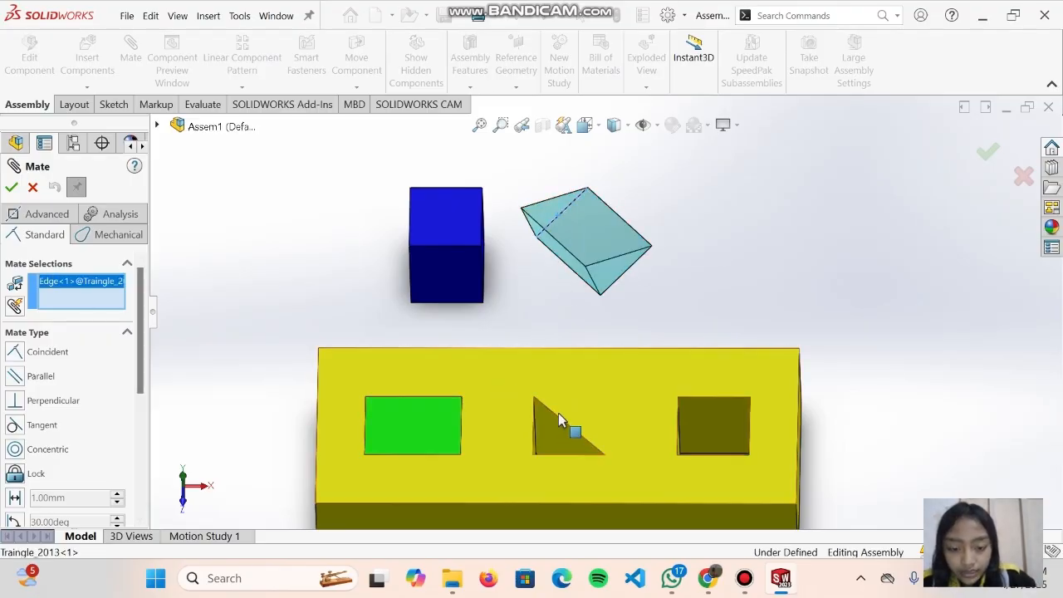
{"action": "middle_click_drag", "start_coordinate": [559, 412], "coordinate": [565, 457]}
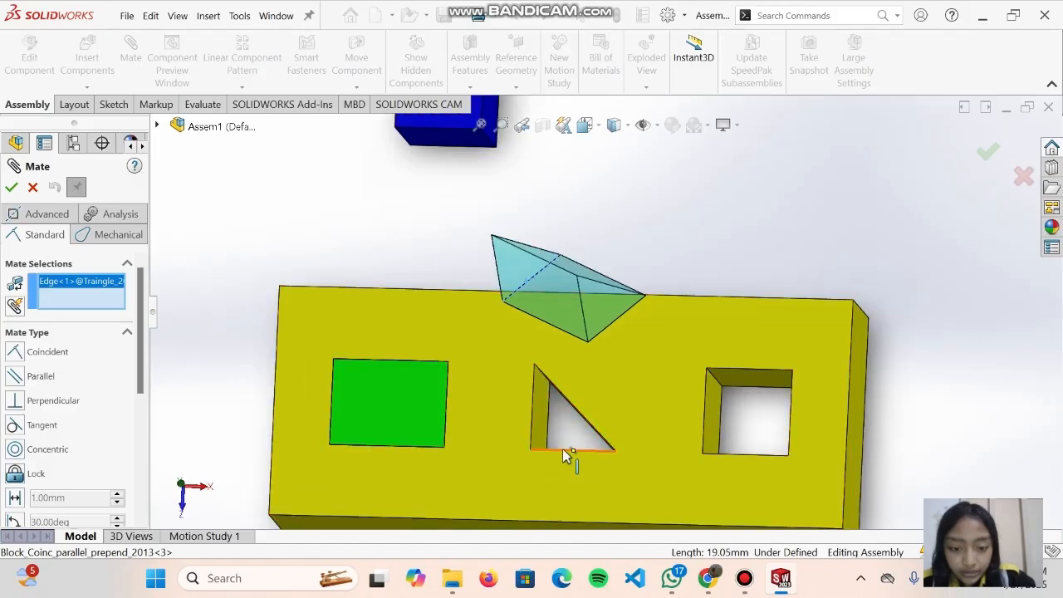
{"action": "left_click", "coordinate": [562, 450]}
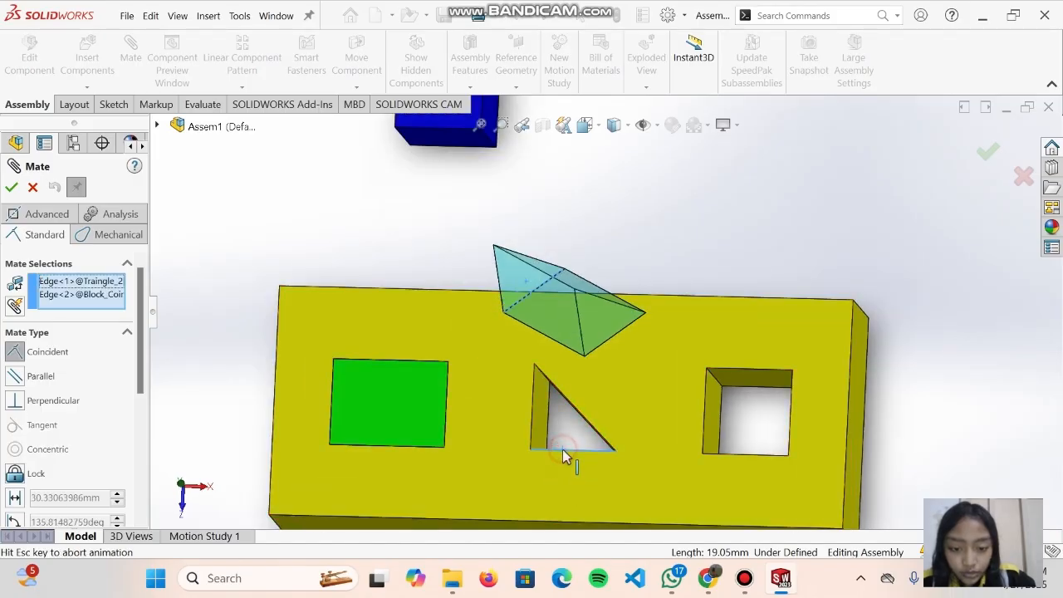
{"action": "left_click", "coordinate": [19, 401]}
{"action": "scroll", "coordinate": [648, 332], "scroll_direction": "up", "scroll_amount": 4}
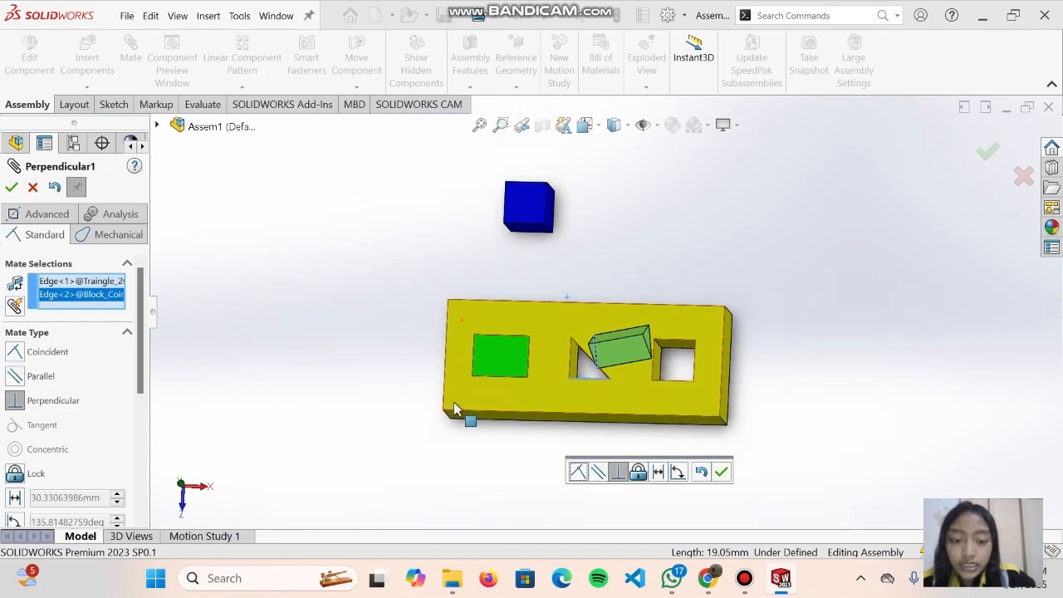
{"action": "middle_click_drag", "start_coordinate": [455, 409], "coordinate": [491, 191]}
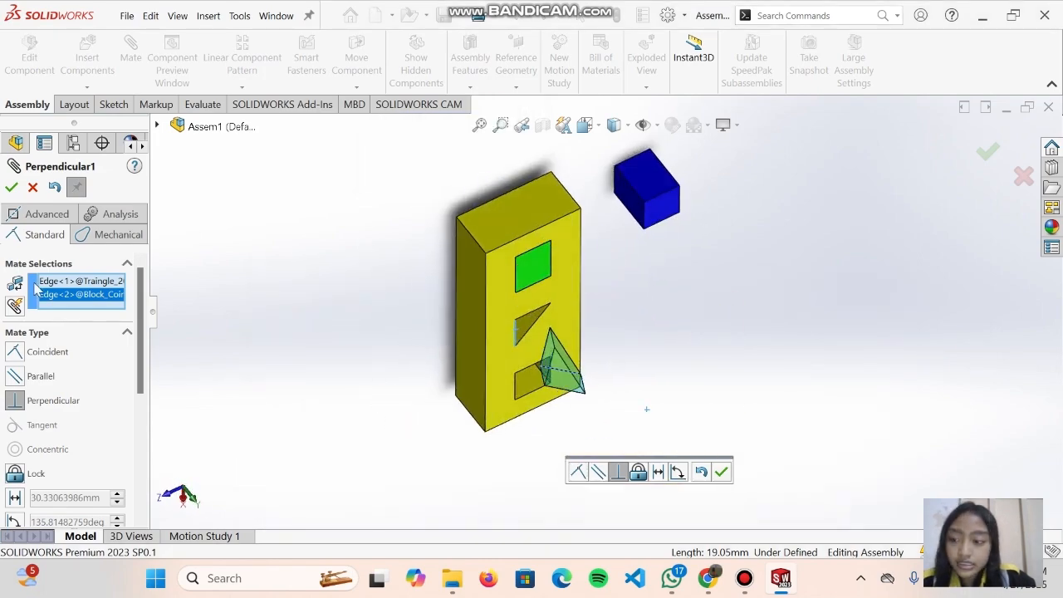
{"action": "left_click", "coordinate": [12, 188]}
Close the Mate command and examine from several angles how Traingle_2013 is oriented relative to the block's triangular pocket.
{"action": "middle_click_drag", "start_coordinate": [579, 425], "coordinate": [578, 301]}
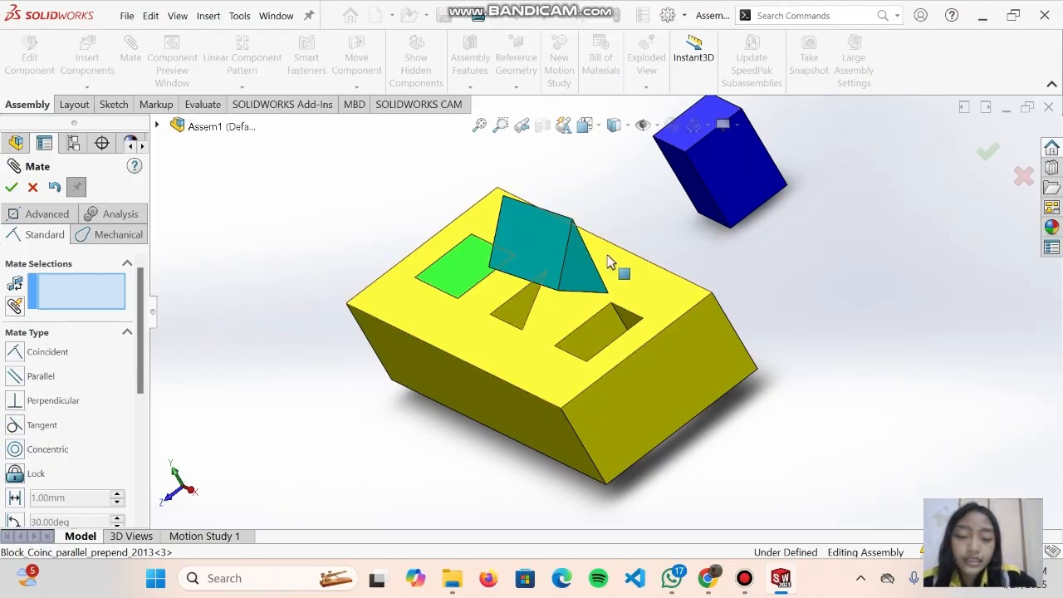
{"action": "middle_click_drag", "start_coordinate": [610, 261], "coordinate": [632, 227]}
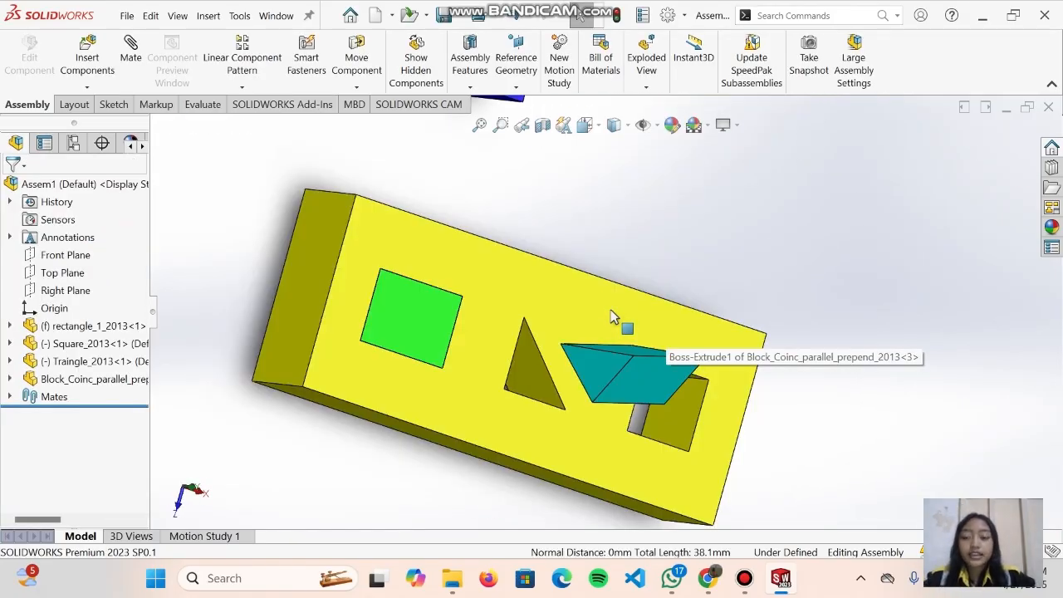
{"action": "middle_click_drag", "start_coordinate": [619, 349], "coordinate": [639, 197]}
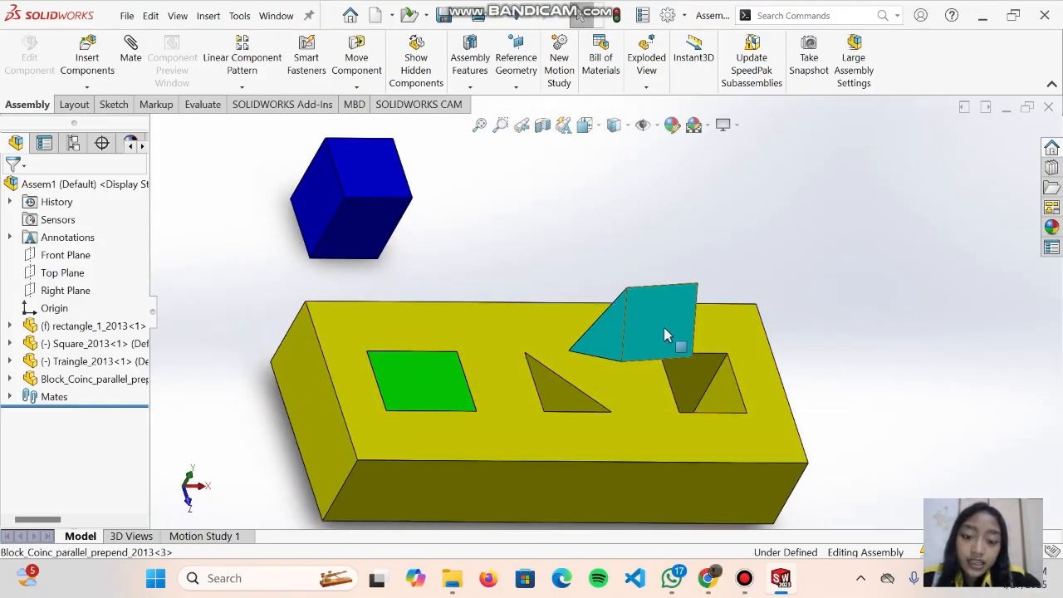
{"action": "middle_click_drag", "start_coordinate": [650, 327], "coordinate": [439, 374]}
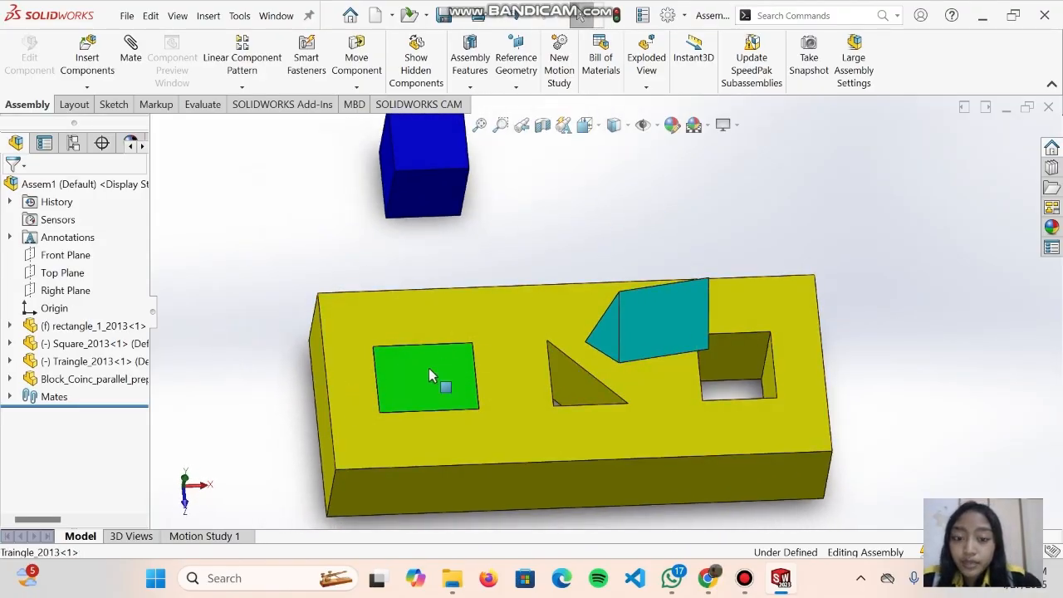
{"action": "middle_click_drag", "start_coordinate": [656, 315], "coordinate": [544, 392]}
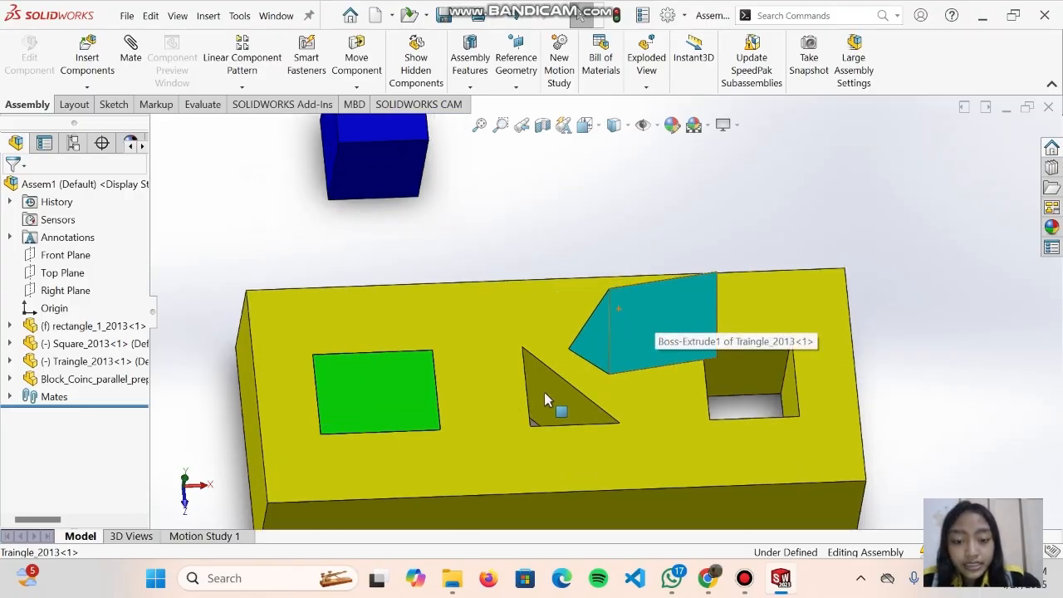
Add a Coincident mate between an end-face edge of Traingle_2013 and the straight leg edge of the triangular pocket facing the rectangle.
{"action": "left_click", "coordinate": [132, 51]}
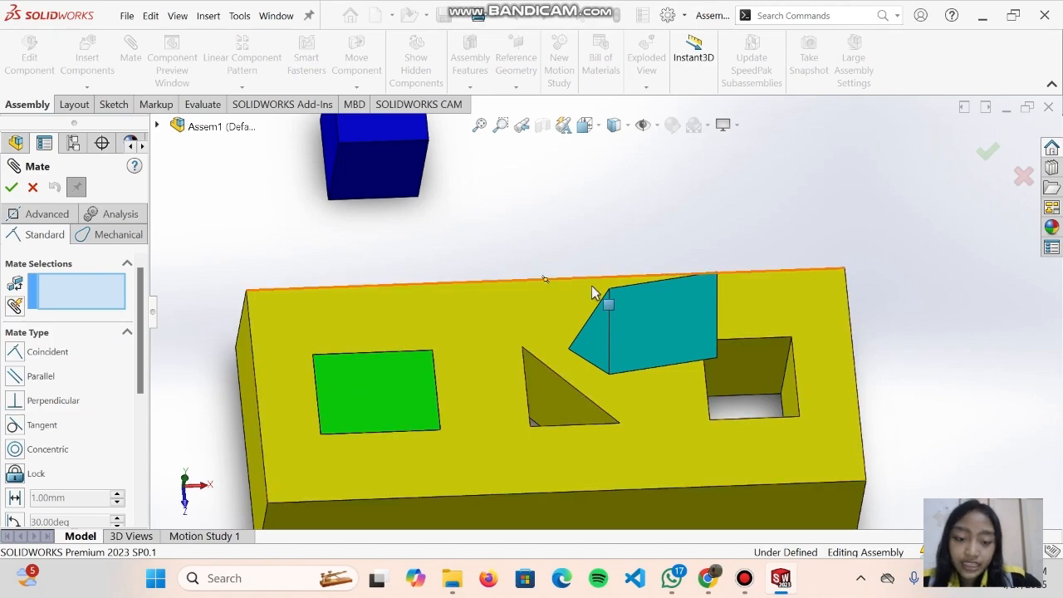
{"action": "middle_click_drag", "start_coordinate": [598, 296], "coordinate": [648, 290]}
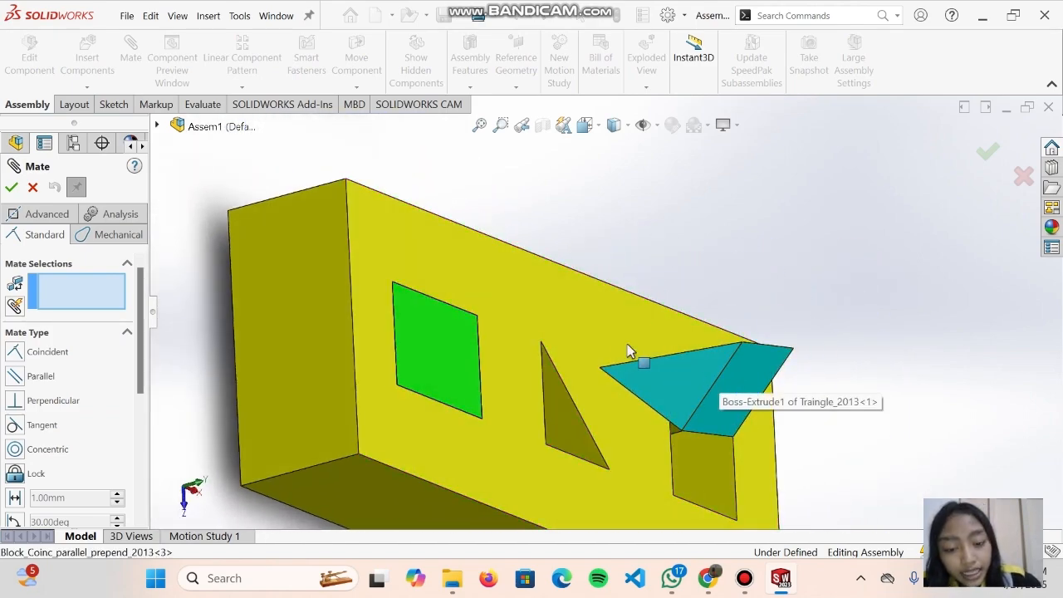
{"action": "middle_click_drag", "start_coordinate": [629, 350], "coordinate": [508, 415]}
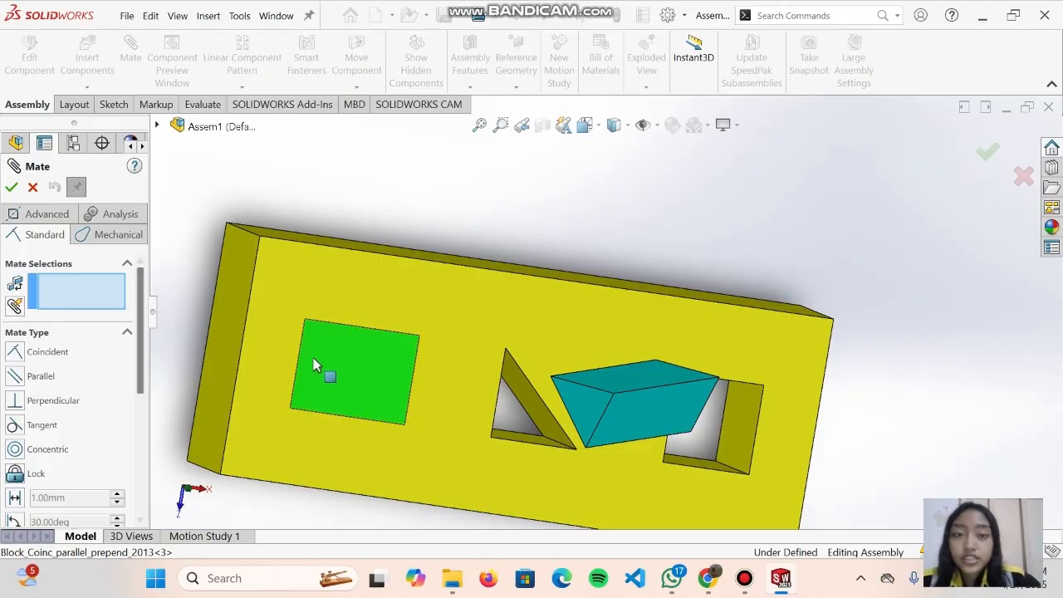
{"action": "left_click", "coordinate": [605, 419]}
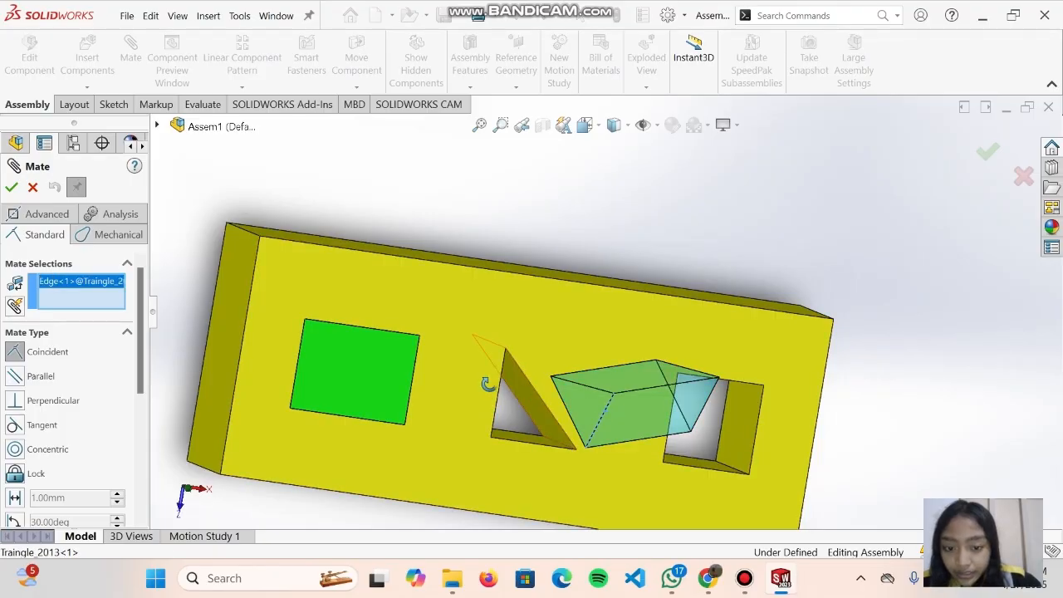
{"action": "middle_click_drag", "start_coordinate": [487, 380], "coordinate": [490, 390]}
{"action": "left_click", "coordinate": [503, 383]}
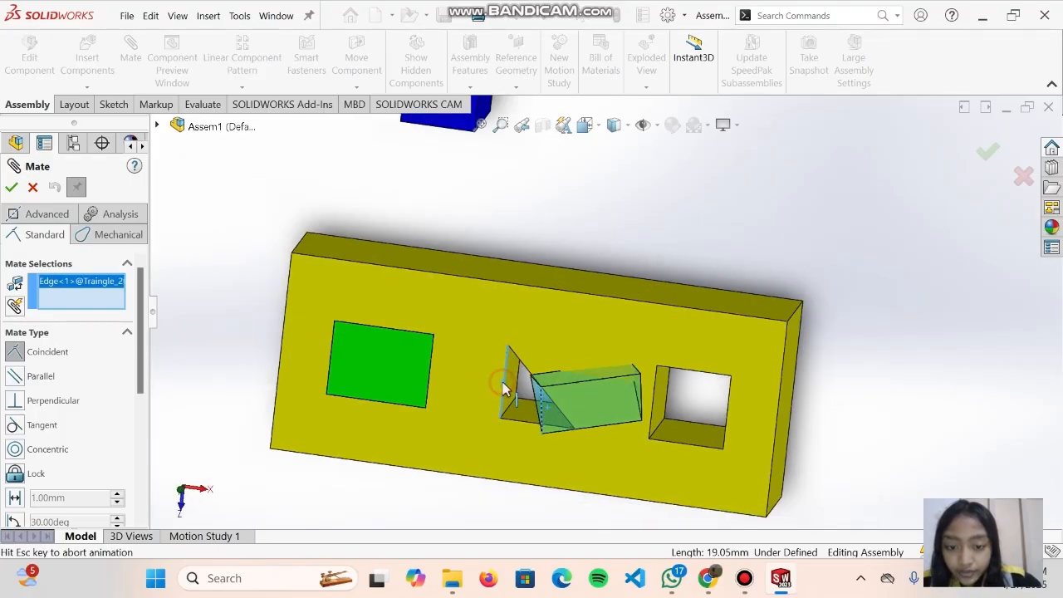
{"action": "left_click", "coordinate": [502, 386]}
{"action": "scroll", "coordinate": [581, 378], "scroll_direction": "up", "scroll_amount": 2}
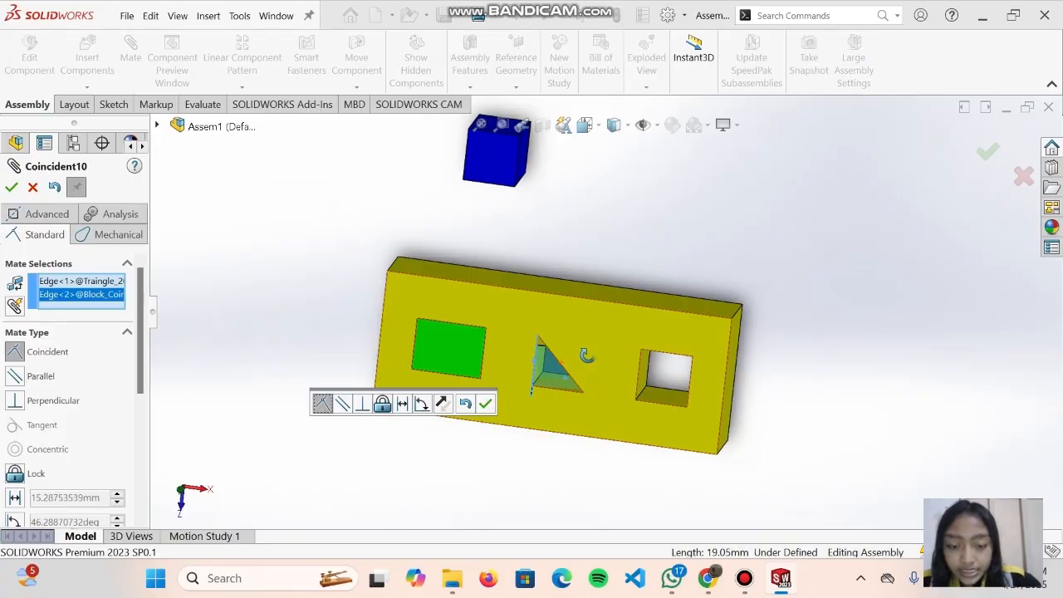
{"action": "mouse_move", "coordinate": [544, 358]}
{"action": "middle_mouse_down"}
{"action": "mouse_move", "coordinate": [597, 307]}
{"action": "mouse_move", "coordinate": [574, 363]}
{"action": "mouse_move", "coordinate": [577, 339]}
{"action": "mouse_move", "coordinate": [557, 365]}
{"action": "middle_mouse_up"}
{"action": "scroll", "coordinate": [565, 339], "scroll_direction": "down", "scroll_amount": 2}
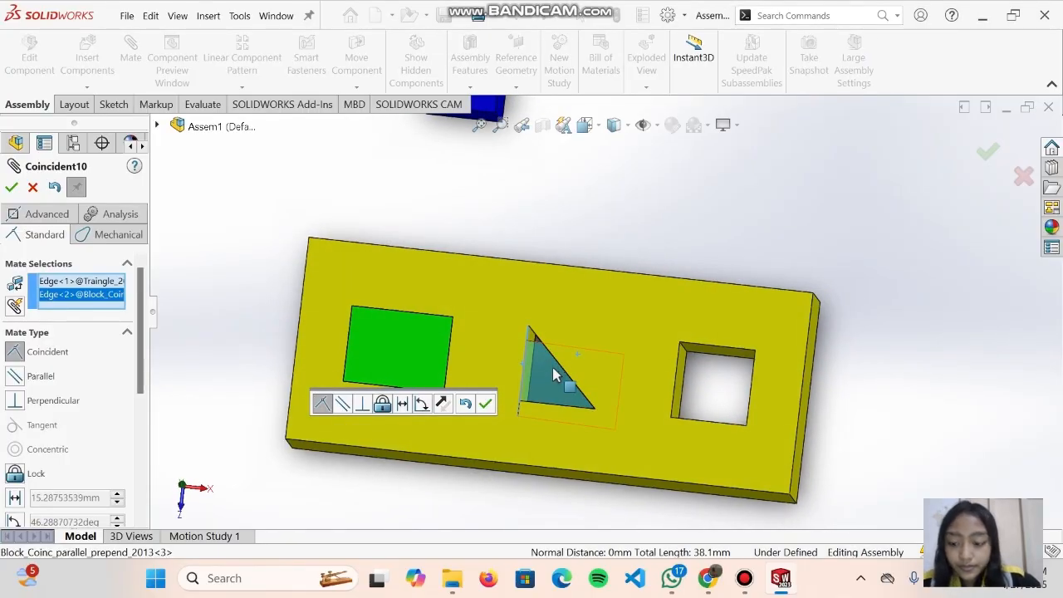
{"action": "scroll", "coordinate": [553, 376], "scroll_direction": "down", "scroll_amount": 3}
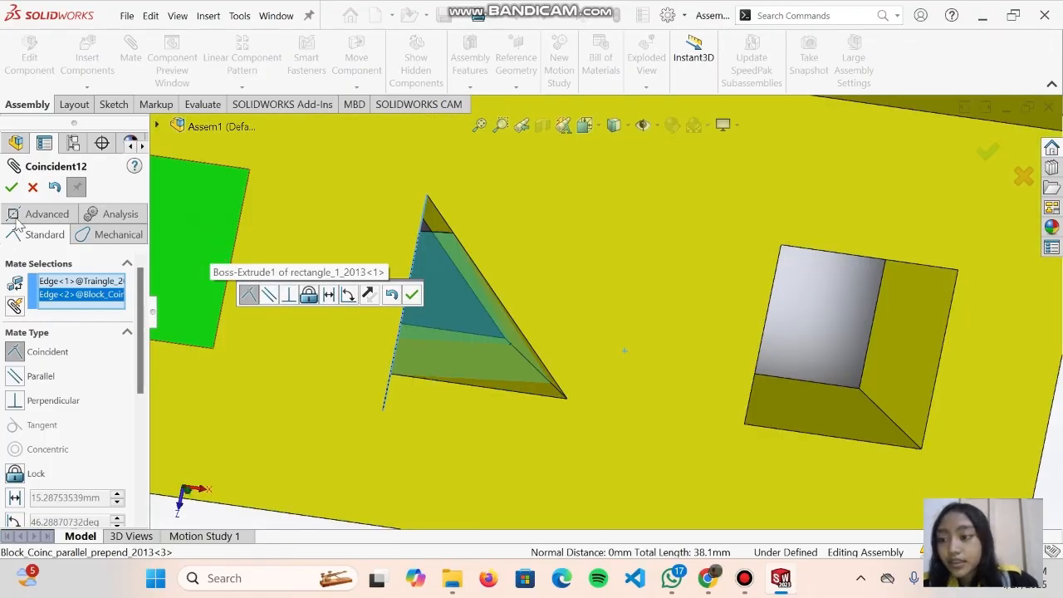
{"action": "left_click", "coordinate": [12, 187]}
{"action": "mouse_move", "coordinate": [606, 336]}
{"action": "middle_mouse_down"}
{"action": "mouse_move", "coordinate": [614, 246]}
{"action": "mouse_move", "coordinate": [595, 327]}
{"action": "mouse_move", "coordinate": [582, 294]}
{"action": "mouse_move", "coordinate": [553, 311]}
{"action": "mouse_move", "coordinate": [647, 281]}
{"action": "mouse_move", "coordinate": [670, 257]}
{"action": "mouse_move", "coordinate": [588, 295]}
{"action": "mouse_move", "coordinate": [622, 339]}
{"action": "mouse_move", "coordinate": [618, 316]}
{"action": "mouse_move", "coordinate": [552, 333]}
{"action": "mouse_move", "coordinate": [535, 319]}
{"action": "mouse_move", "coordinate": [545, 357]}
{"action": "middle_mouse_up"}
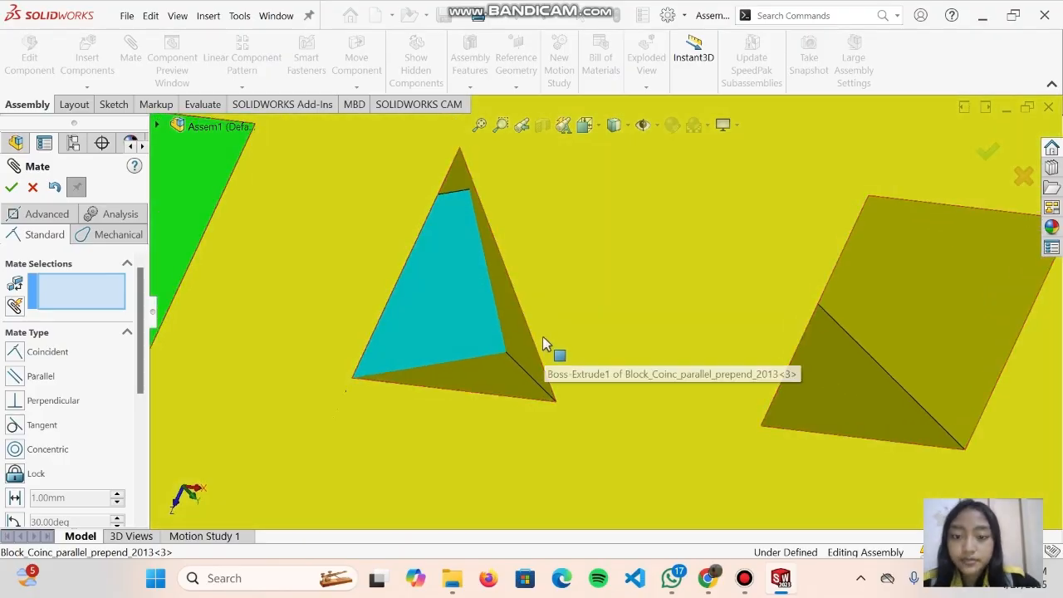
{"action": "scroll", "coordinate": [454, 325], "scroll_direction": "down", "scroll_amount": 2}
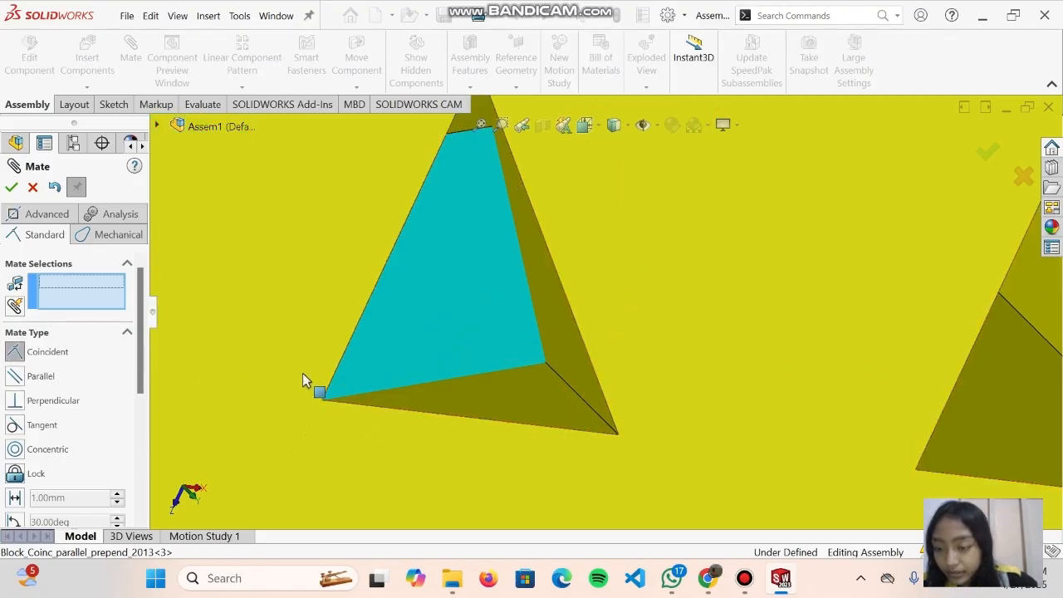
{"action": "scroll", "coordinate": [540, 370], "scroll_direction": "down", "scroll_amount": 4}
{"action": "scroll", "coordinate": [540, 370], "scroll_direction": "down", "scroll_amount": 3}
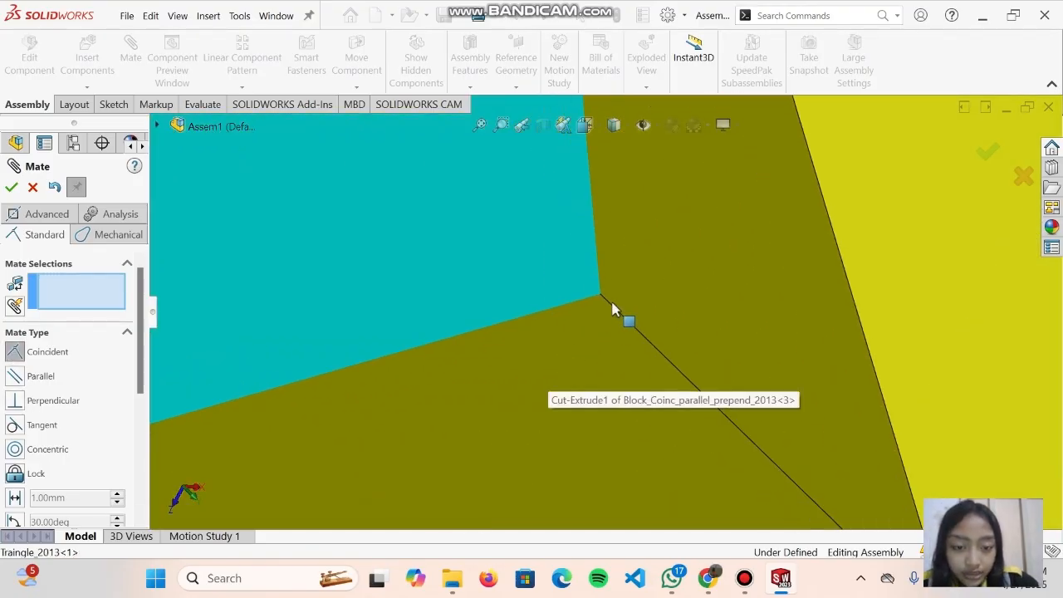
{"action": "scroll", "coordinate": [600, 293], "scroll_direction": "down", "scroll_amount": 2}
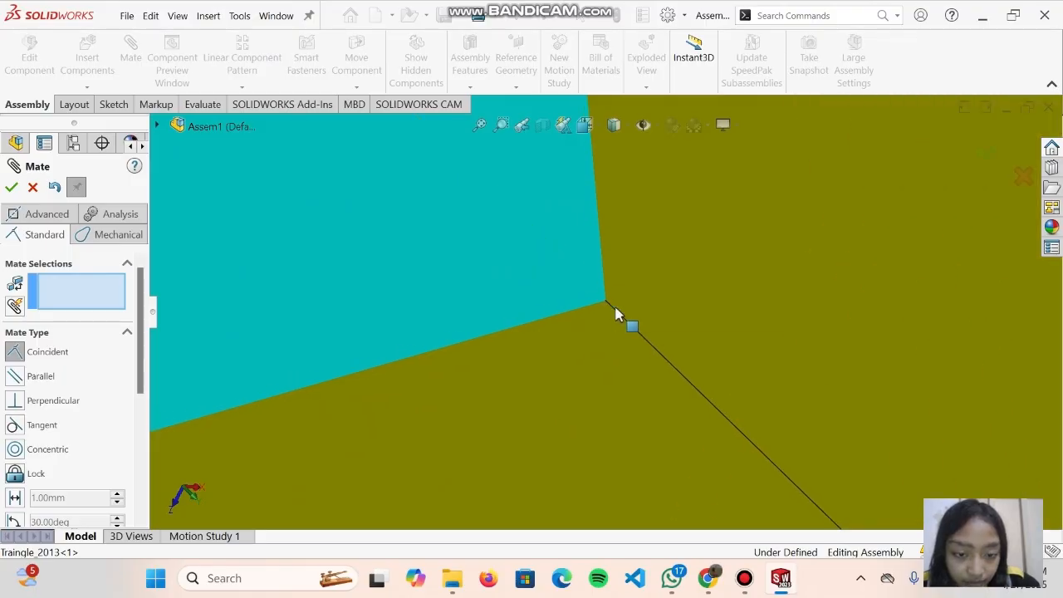
{"action": "left_click", "coordinate": [605, 304]}
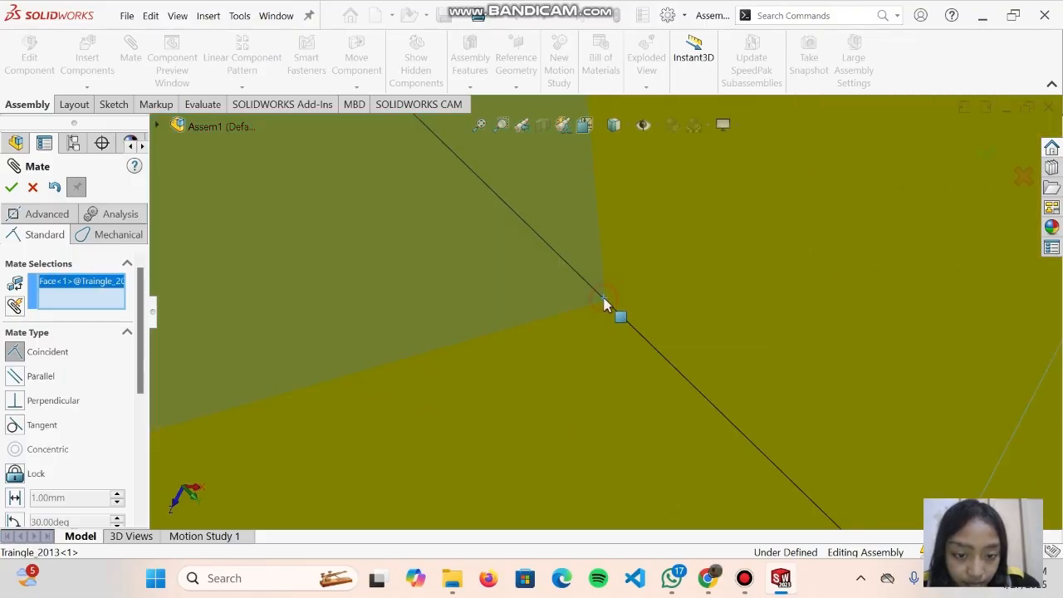
{"action": "scroll", "coordinate": [605, 299], "scroll_direction": "up", "scroll_amount": 3}
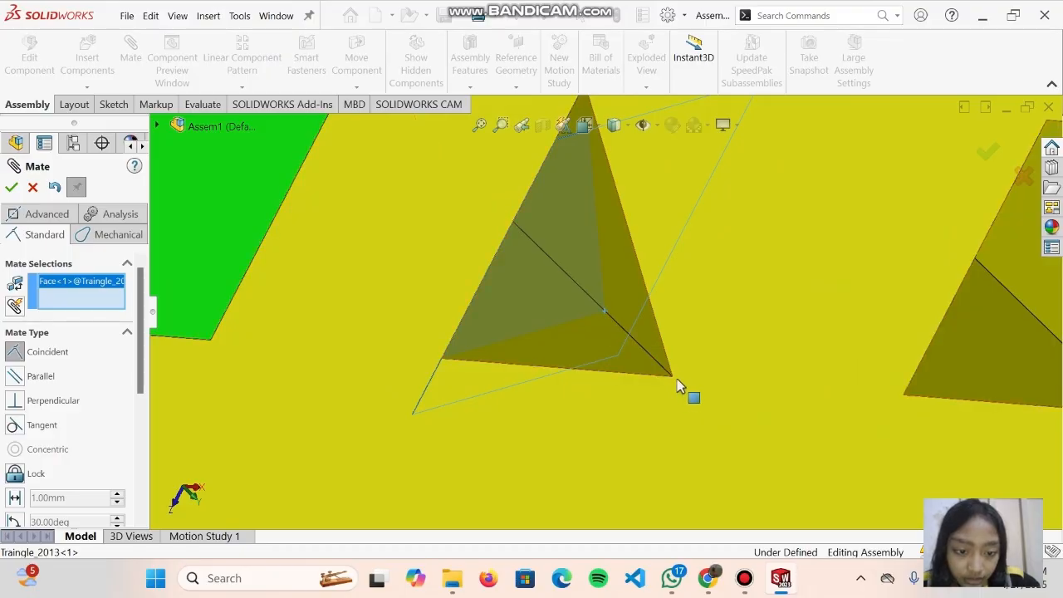
{"action": "left_click", "coordinate": [672, 375]}
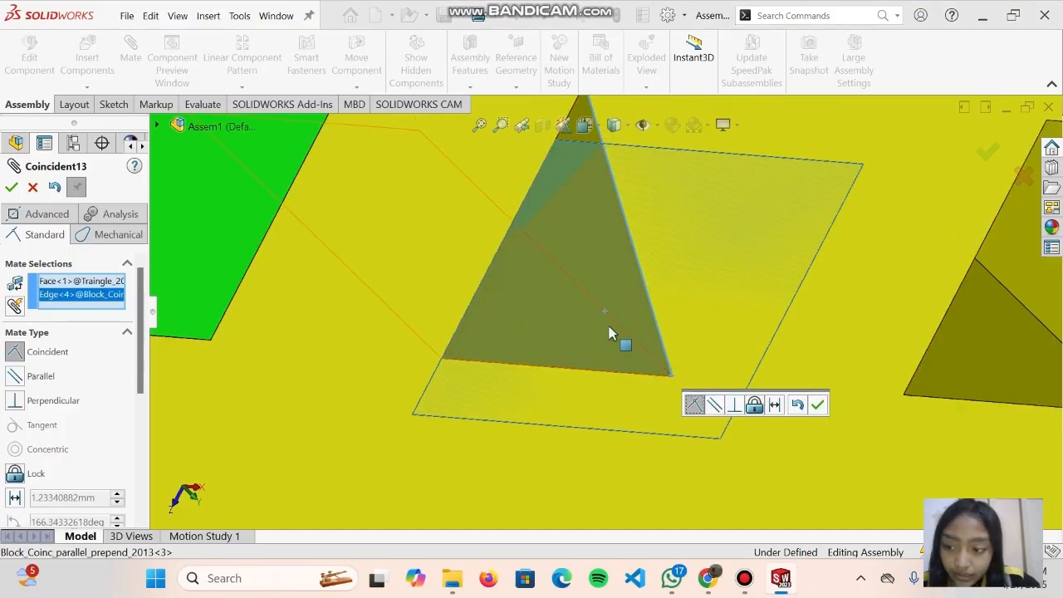
{"action": "middle_click_drag", "start_coordinate": [610, 335], "coordinate": [640, 224]}
{"action": "scroll", "coordinate": [641, 220], "scroll_direction": "up", "scroll_amount": 4}
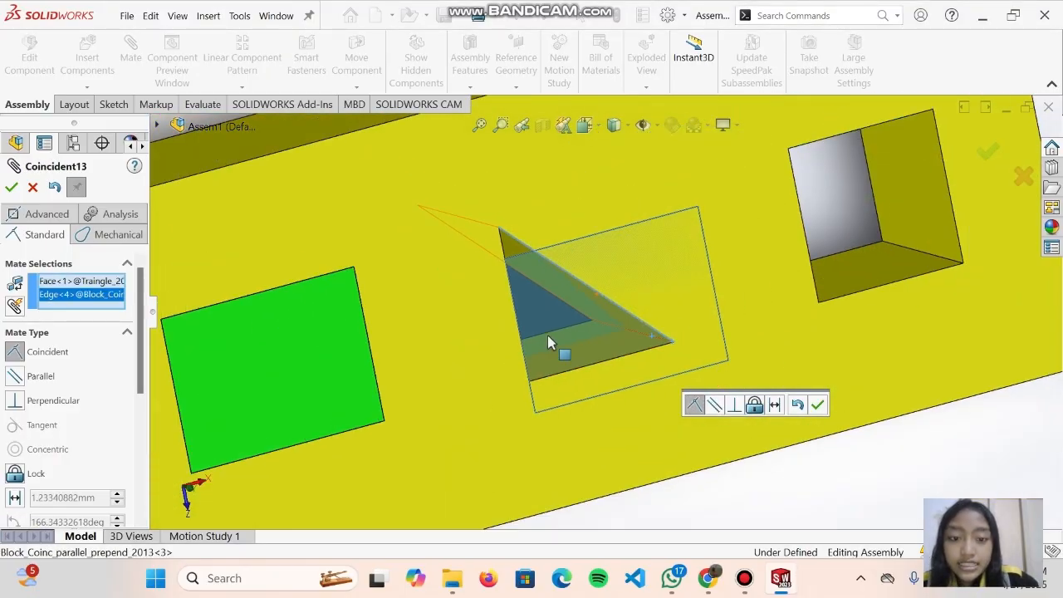
{"action": "middle_click_drag", "start_coordinate": [548, 335], "coordinate": [517, 297]}
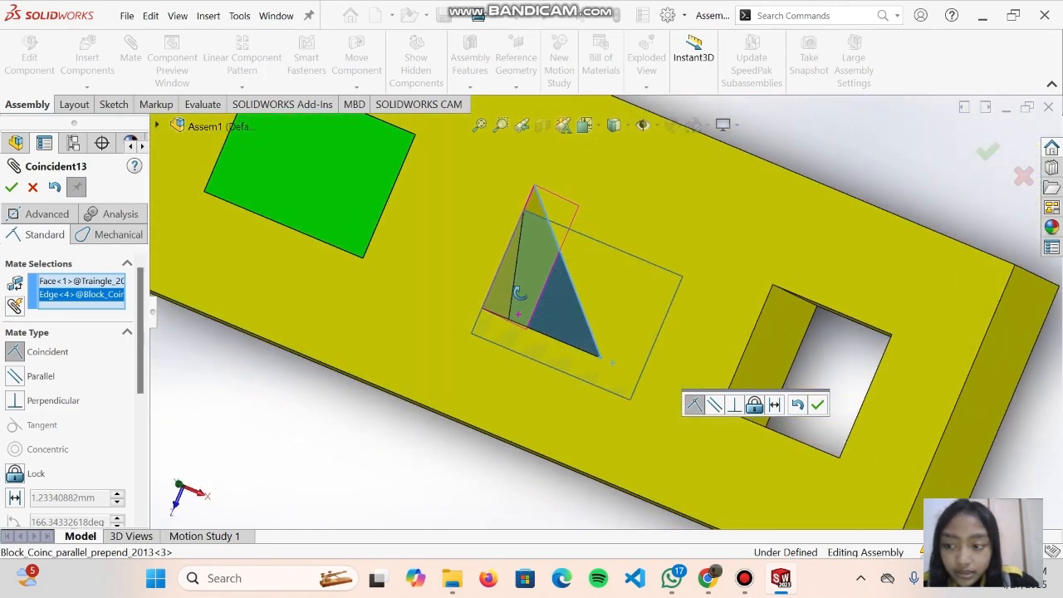
{"action": "left_click", "coordinate": [32, 188]}
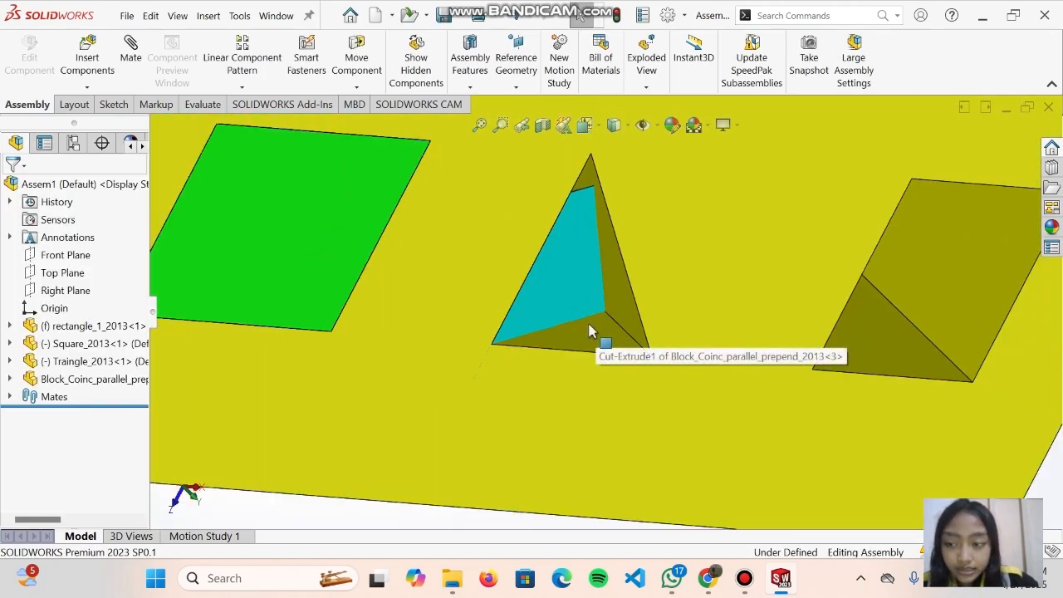
Examine from several angles how Traingle_2013 sits in the block's triangular pocket and where Square_2013 lies relative to the block.
{"action": "scroll", "coordinate": [683, 265], "scroll_direction": "up", "scroll_amount": 2}
{"action": "scroll", "coordinate": [684, 265], "scroll_direction": "down", "scroll_amount": 3}
{"action": "scroll", "coordinate": [648, 285], "scroll_direction": "up", "scroll_amount": 1}
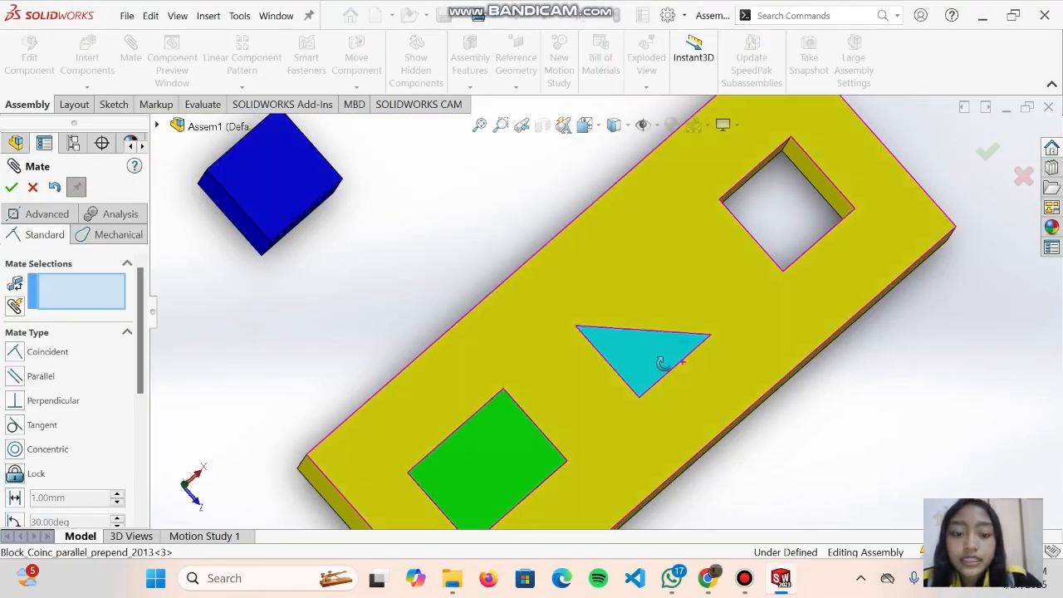
{"action": "middle_click_drag", "start_coordinate": [662, 363], "coordinate": [636, 357]}
{"action": "scroll", "coordinate": [610, 297], "scroll_direction": "down", "scroll_amount": 5}
{"action": "middle_click_drag", "start_coordinate": [558, 287], "coordinate": [682, 358]}
{"action": "scroll", "coordinate": [645, 302], "scroll_direction": "up", "scroll_amount": 3}
{"action": "middle_click_drag", "start_coordinate": [645, 302], "coordinate": [603, 297]}
{"action": "scroll", "coordinate": [594, 270], "scroll_direction": "down", "scroll_amount": 2}
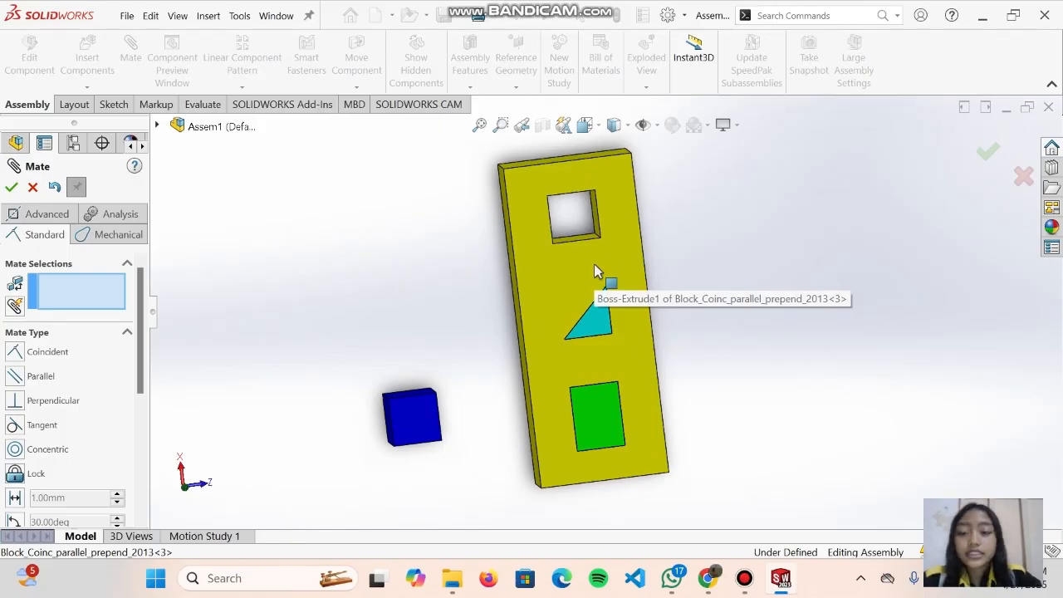
Move Square_2013 alongside the square-pocket end of the block and switch to the isometric view.
{"action": "left_click_drag", "start_coordinate": [427, 440], "coordinate": [446, 251]}
{"action": "scroll", "coordinate": [576, 302], "scroll_direction": "up", "scroll_amount": 5}
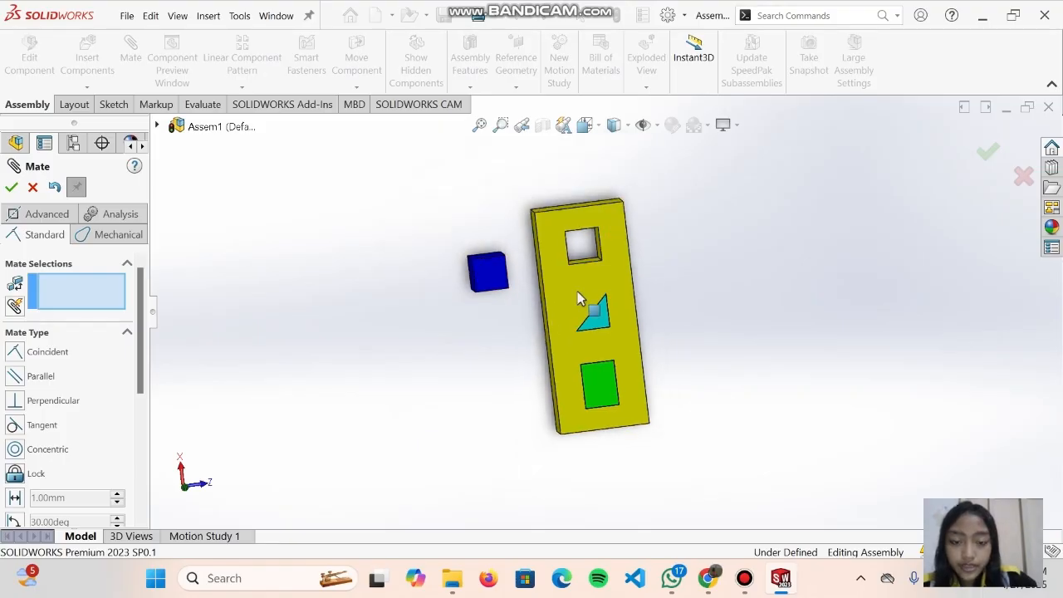
{"action": "left_click", "coordinate": [585, 125]}
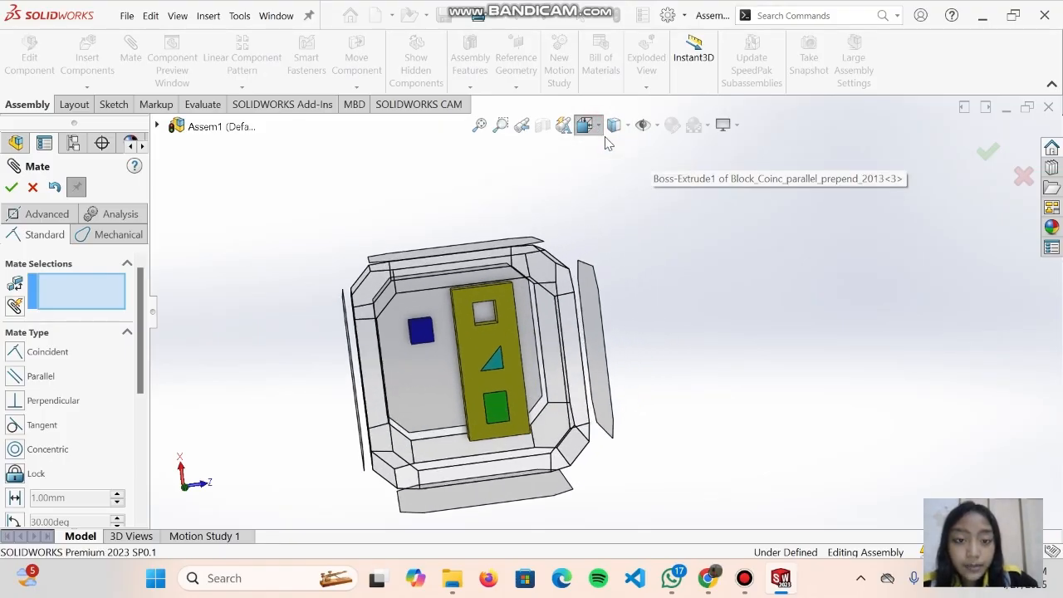
{"action": "left_click", "coordinate": [674, 170]}
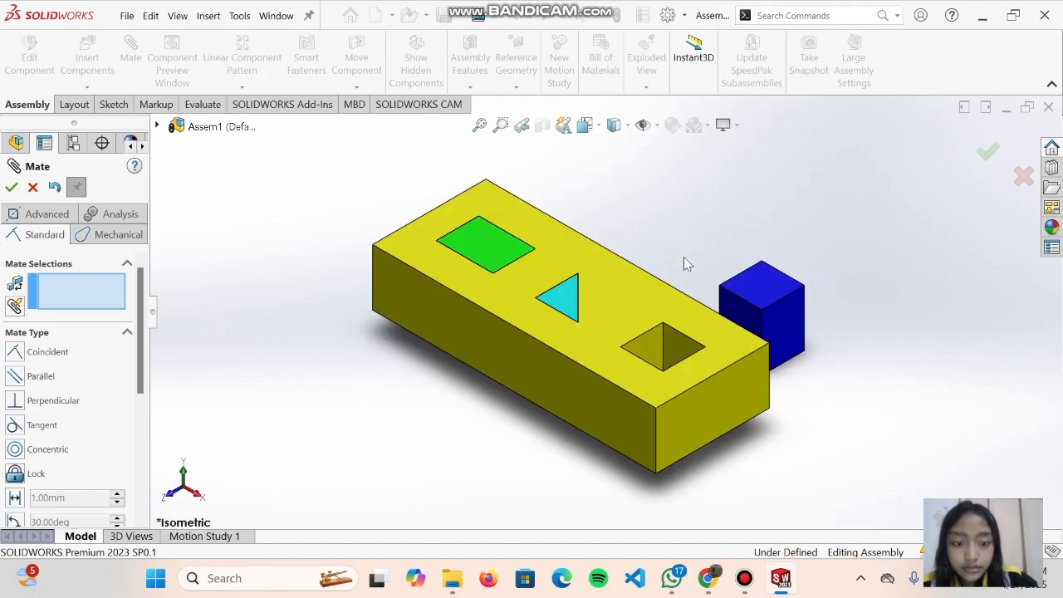
Add a Coincident mate between the rear top corner vertex of Square_2013 and the rear top corner of the block's square pocket.
{"action": "scroll", "coordinate": [761, 308], "scroll_direction": "down", "scroll_amount": 4}
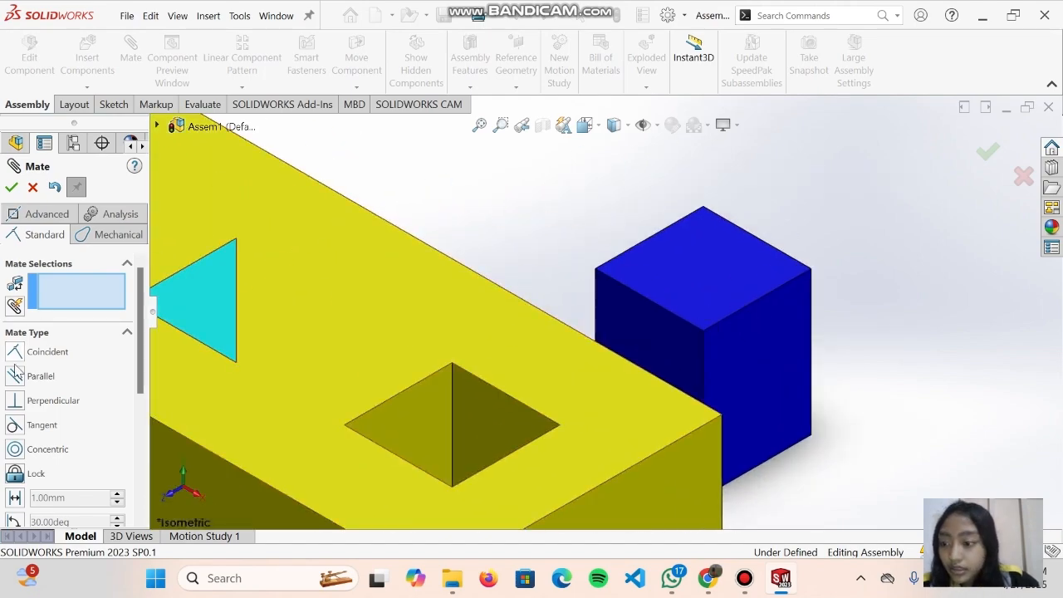
{"action": "left_click", "coordinate": [702, 207]}
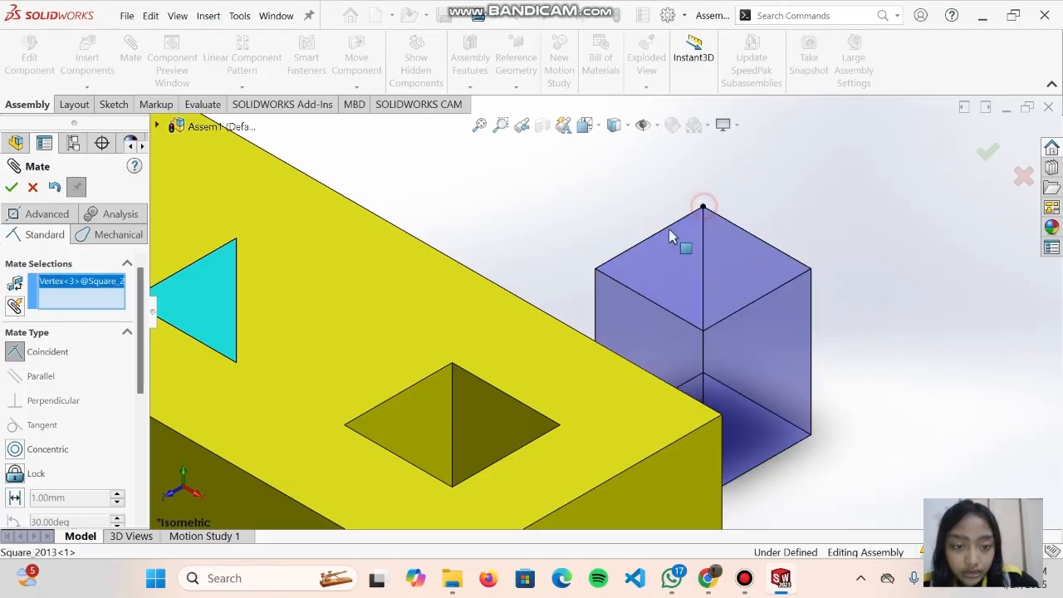
{"action": "left_click", "coordinate": [453, 366]}
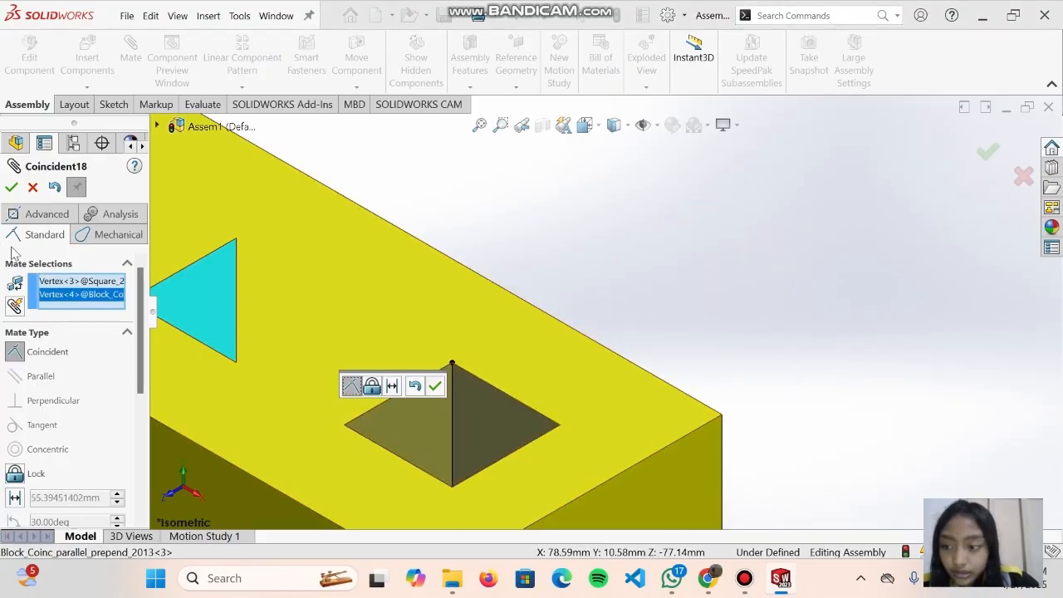
{"action": "left_click", "coordinate": [11, 187]}
Swing Square_2013 out of its pocket and mate its diagonally opposite top vertex Coincident with the square pocket's front top corner.
{"action": "left_click_drag", "start_coordinate": [435, 440], "coordinate": [631, 332]}
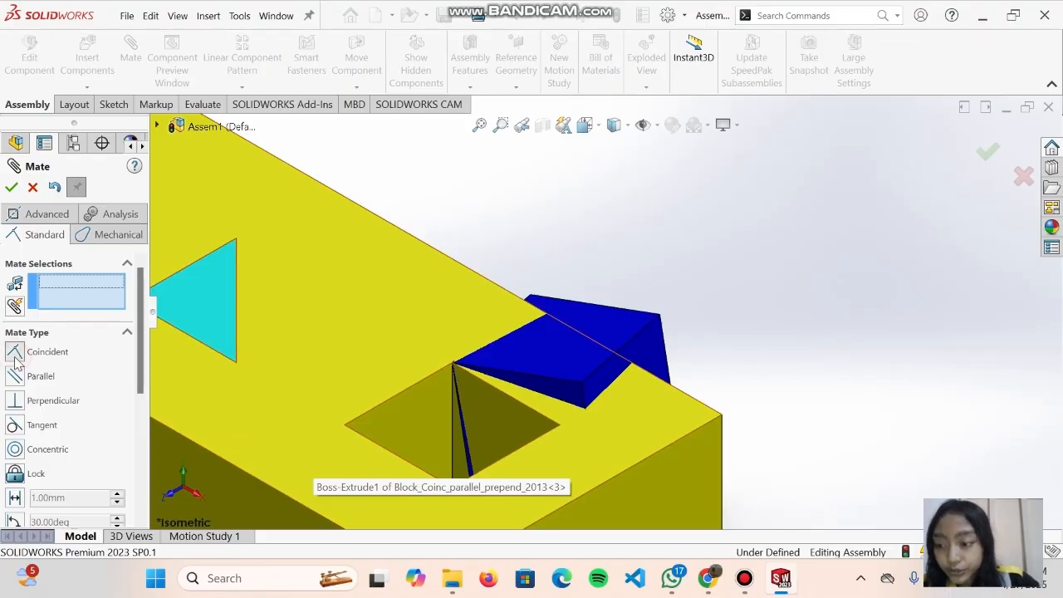
{"action": "left_click", "coordinate": [660, 317]}
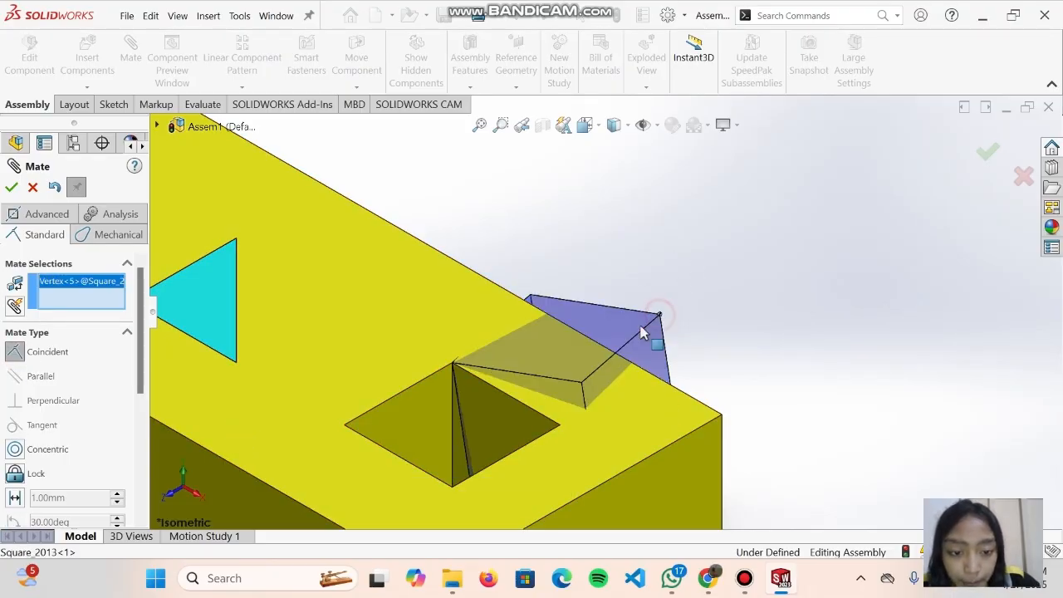
{"action": "left_click", "coordinate": [454, 490]}
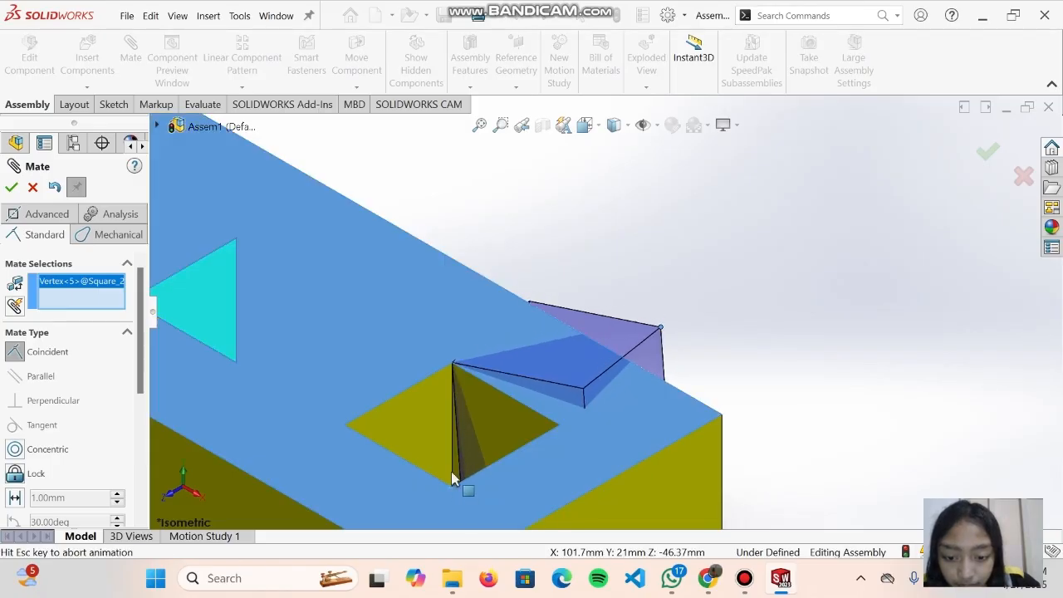
{"action": "right_click", "coordinate": [75, 299]}
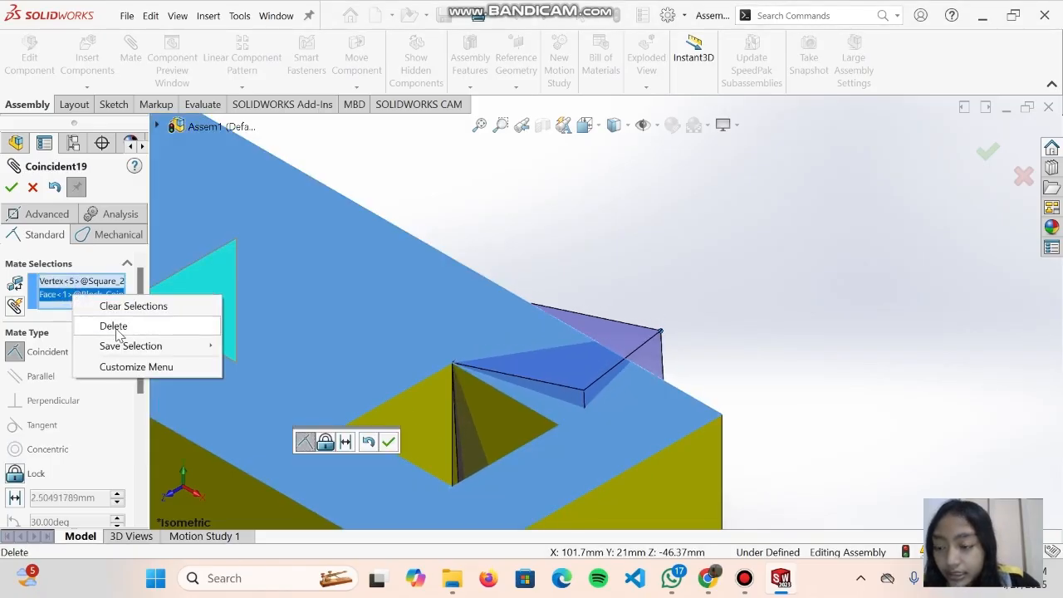
{"action": "left_click", "coordinate": [113, 327]}
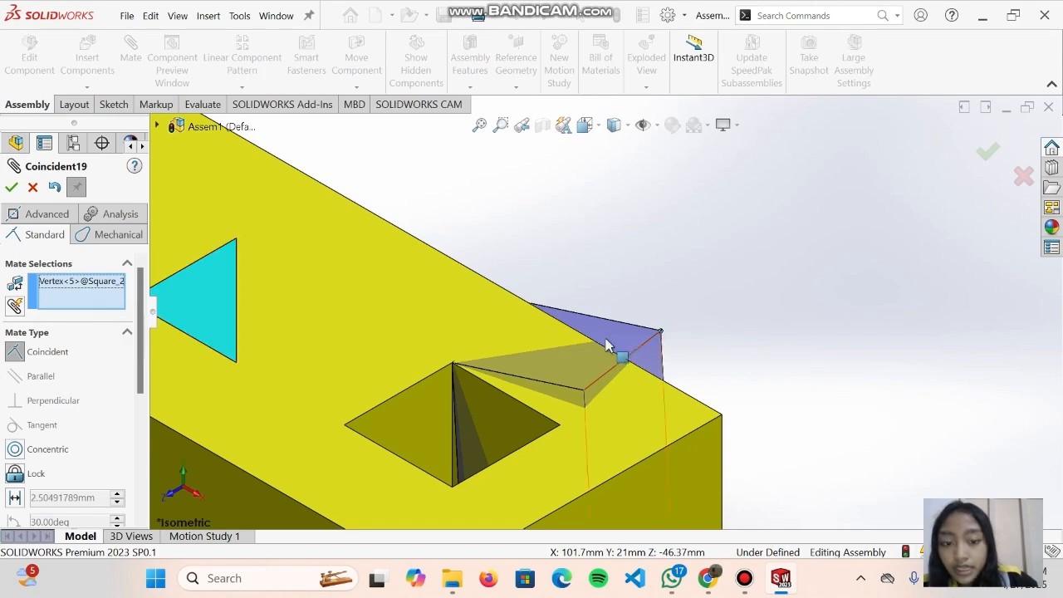
{"action": "scroll", "coordinate": [631, 299], "scroll_direction": "down", "scroll_amount": 3}
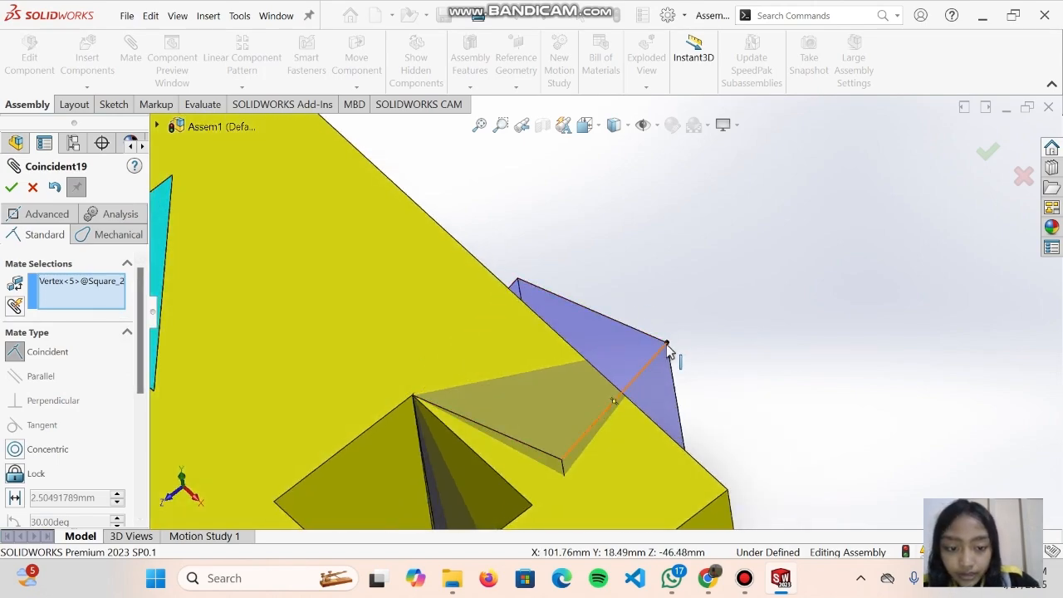
{"action": "scroll", "coordinate": [440, 457], "scroll_direction": "up", "scroll_amount": 4}
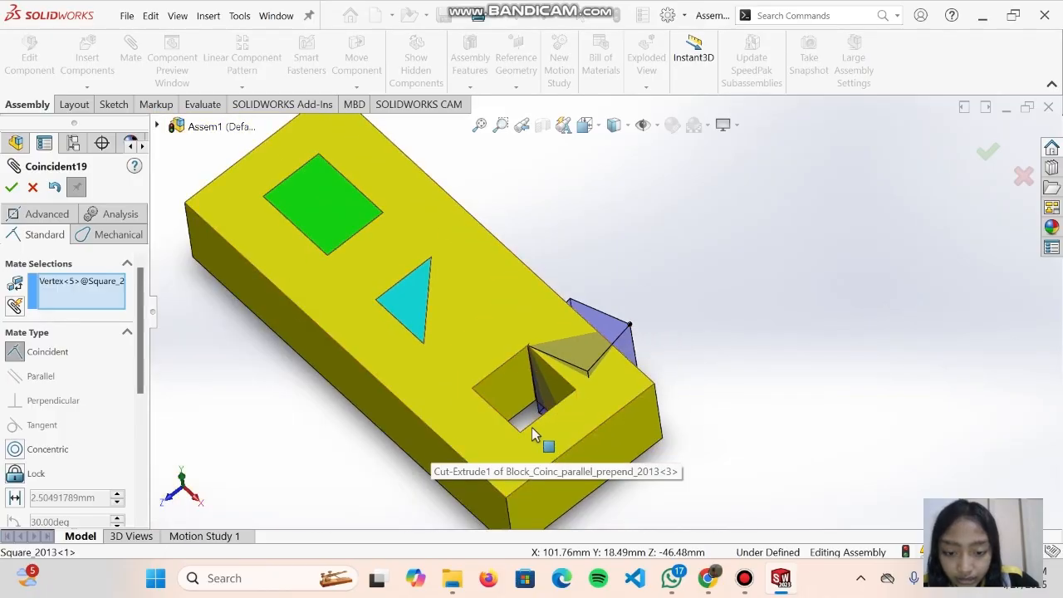
{"action": "left_click", "coordinate": [519, 433]}
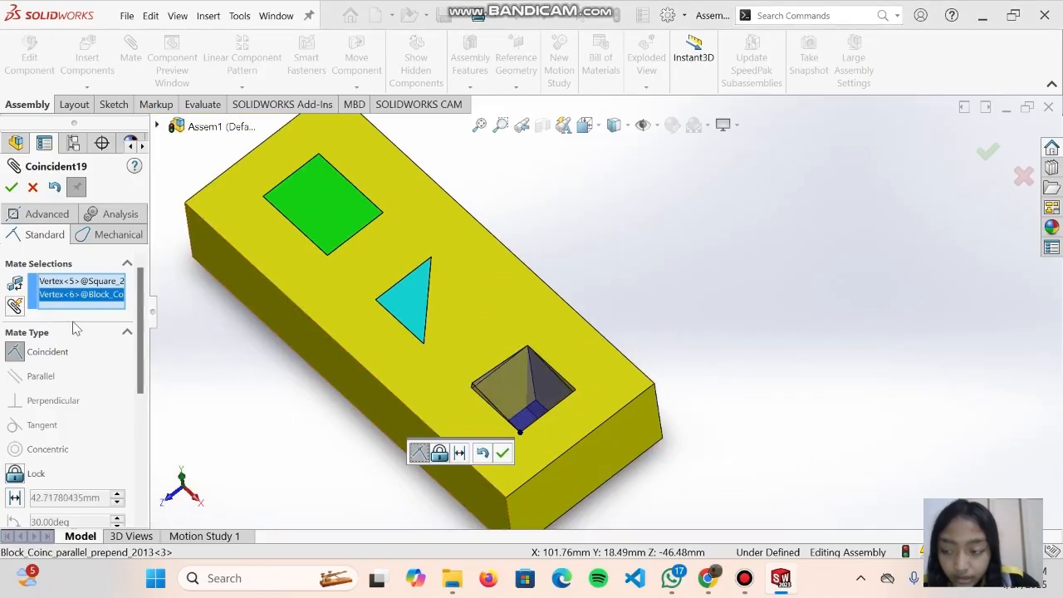
{"action": "scroll", "coordinate": [540, 317], "scroll_direction": "down", "scroll_amount": 1}
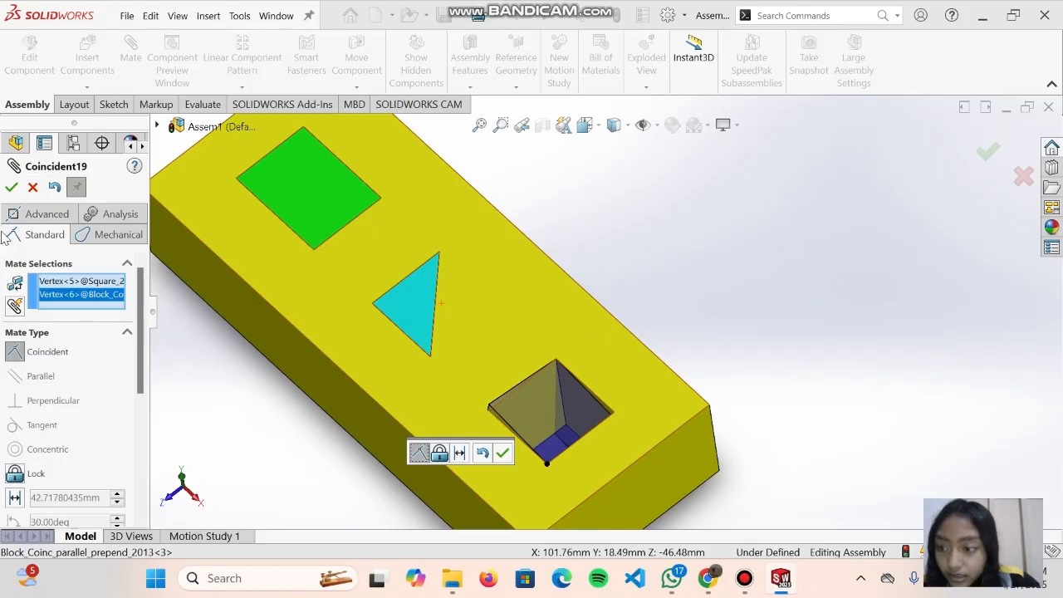
{"action": "left_click", "coordinate": [12, 188]}
Rotate Square_2013 about its mated corners and add a Coincident mate between its free corner vertex and the square pocket's corner nearest the triangle's side.
{"action": "scroll", "coordinate": [552, 403], "scroll_direction": "down", "scroll_amount": 4}
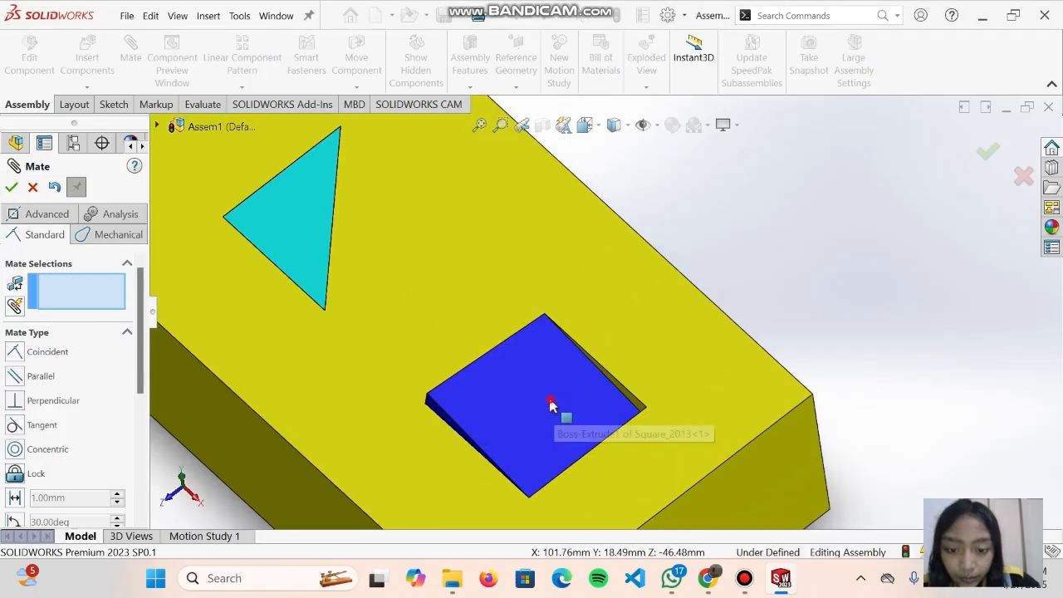
{"action": "left_click_drag", "start_coordinate": [552, 393], "coordinate": [670, 357]}
{"action": "left_click_drag", "start_coordinate": [582, 391], "coordinate": [551, 371]}
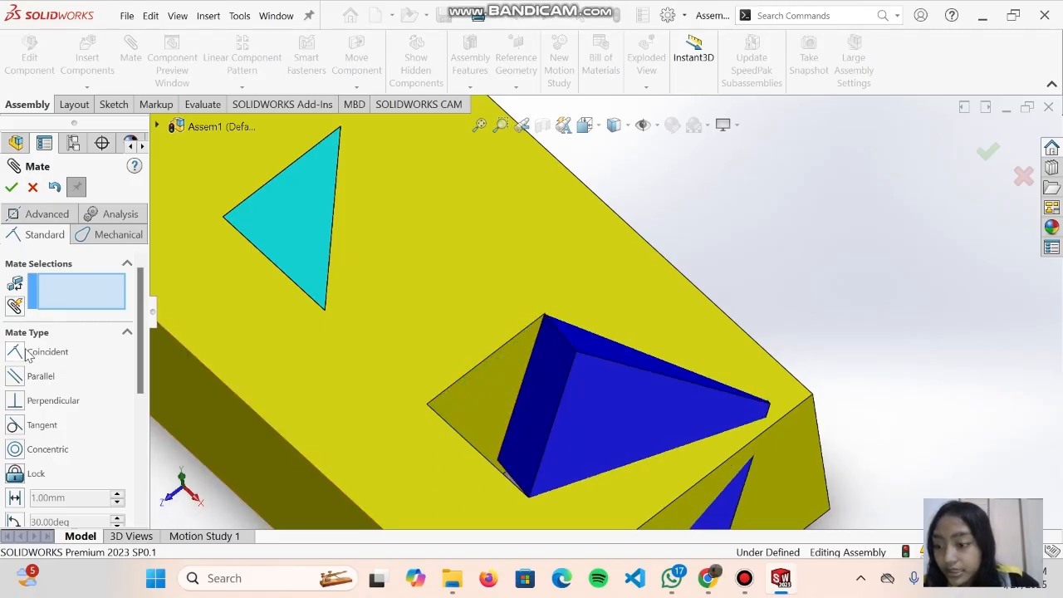
{"action": "scroll", "coordinate": [490, 486], "scroll_direction": "down", "scroll_amount": 5}
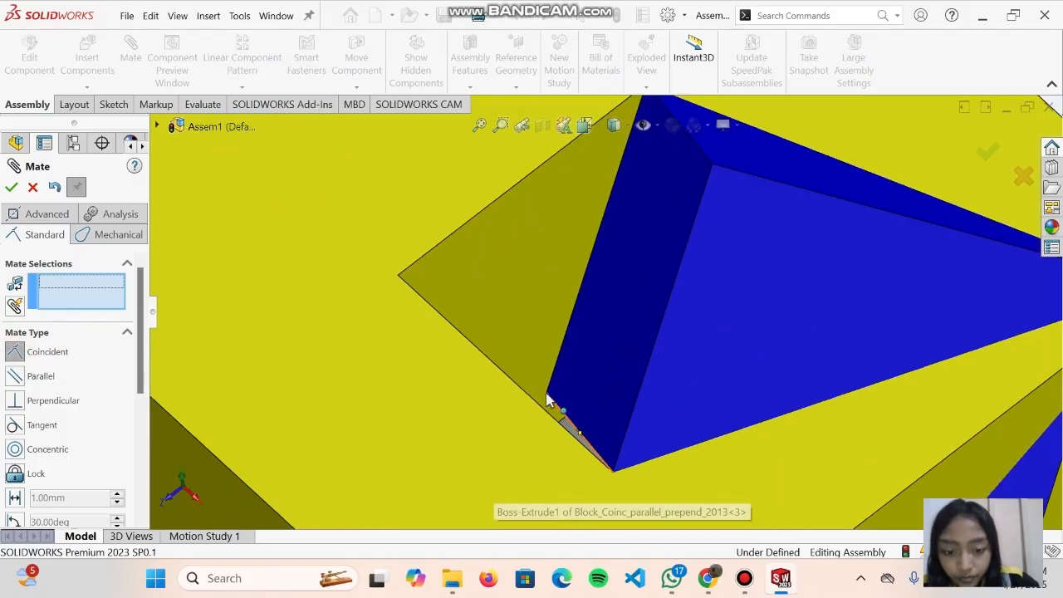
{"action": "left_click", "coordinate": [546, 397]}
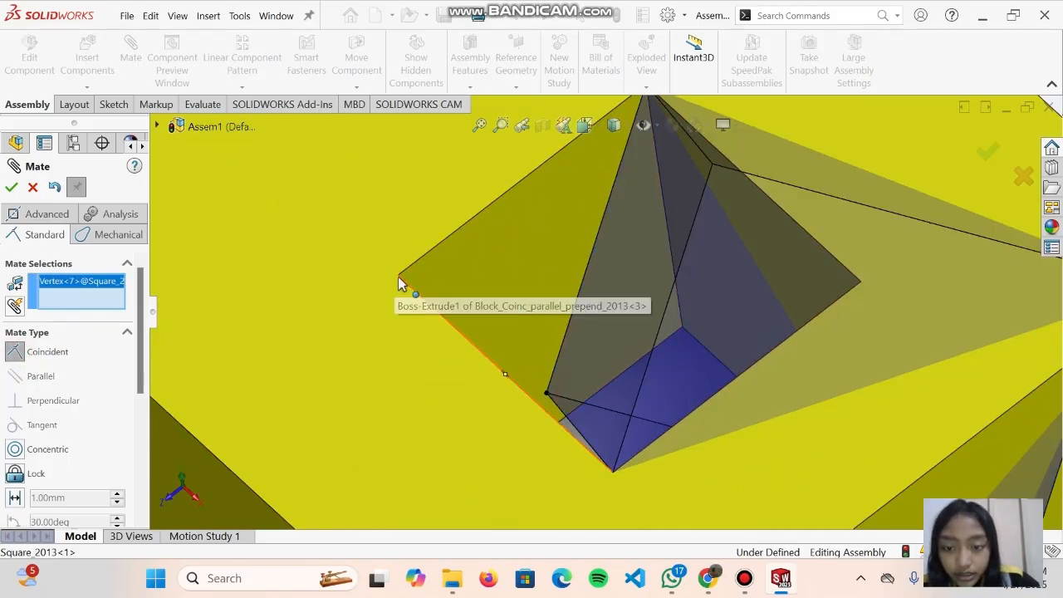
{"action": "left_click", "coordinate": [398, 276]}
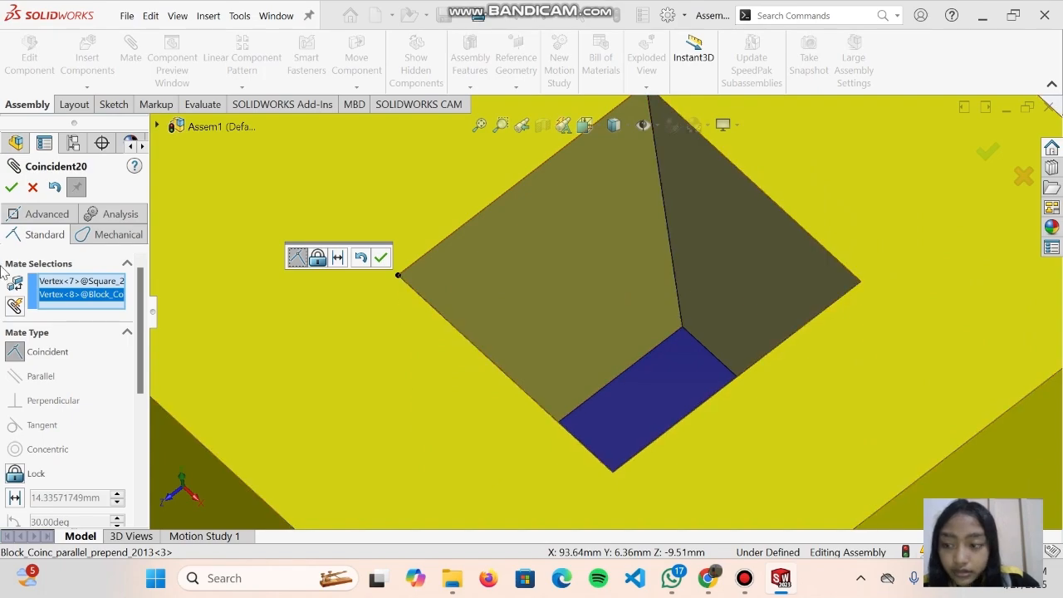
{"action": "left_click", "coordinate": [11, 187]}
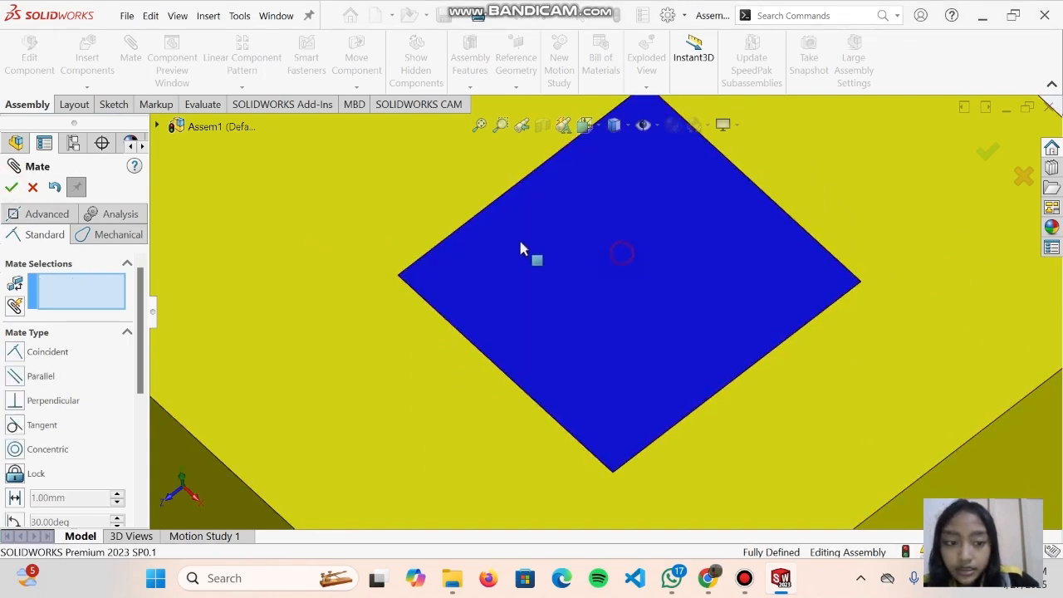
{"action": "scroll", "coordinate": [548, 274], "scroll_direction": "up", "scroll_amount": 5}
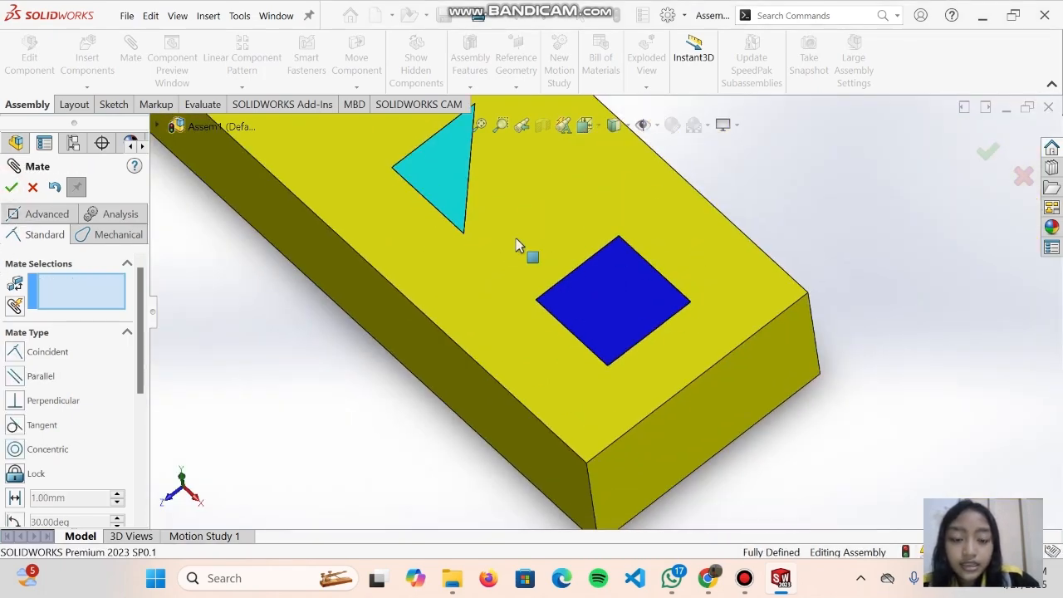
{"action": "scroll", "coordinate": [612, 290], "scroll_direction": "up", "scroll_amount": 3}
{"action": "scroll", "coordinate": [593, 301], "scroll_direction": "up", "scroll_amount": 2}
{"action": "scroll", "coordinate": [525, 225], "scroll_direction": "down", "scroll_amount": 3}
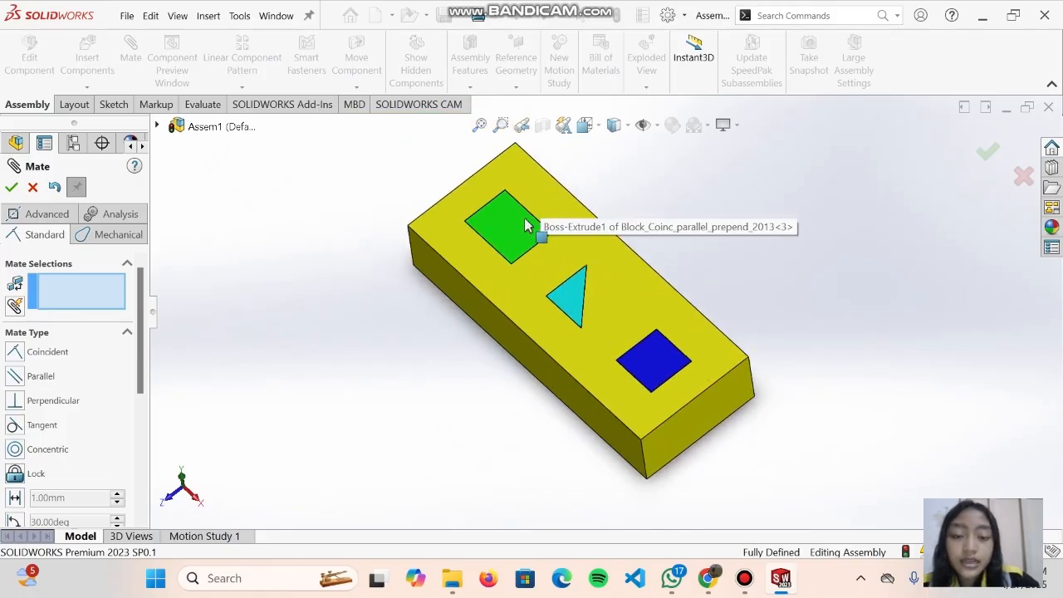
Examine the finished block assembly with its rectangle, triangle and square inserts from several angles and distances.
{"action": "scroll", "coordinate": [525, 225], "scroll_direction": "down", "scroll_amount": 3}
{"action": "scroll", "coordinate": [554, 335], "scroll_direction": "up", "scroll_amount": 6}
{"action": "scroll", "coordinate": [602, 266], "scroll_direction": "down", "scroll_amount": 2}
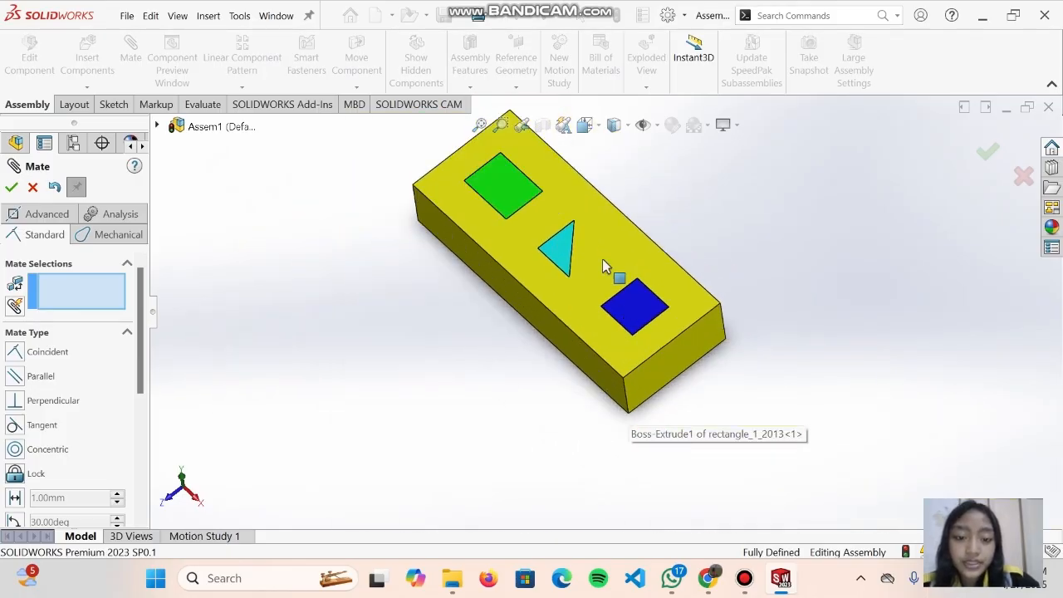
{"action": "middle_click_drag", "start_coordinate": [604, 266], "coordinate": [545, 422]}
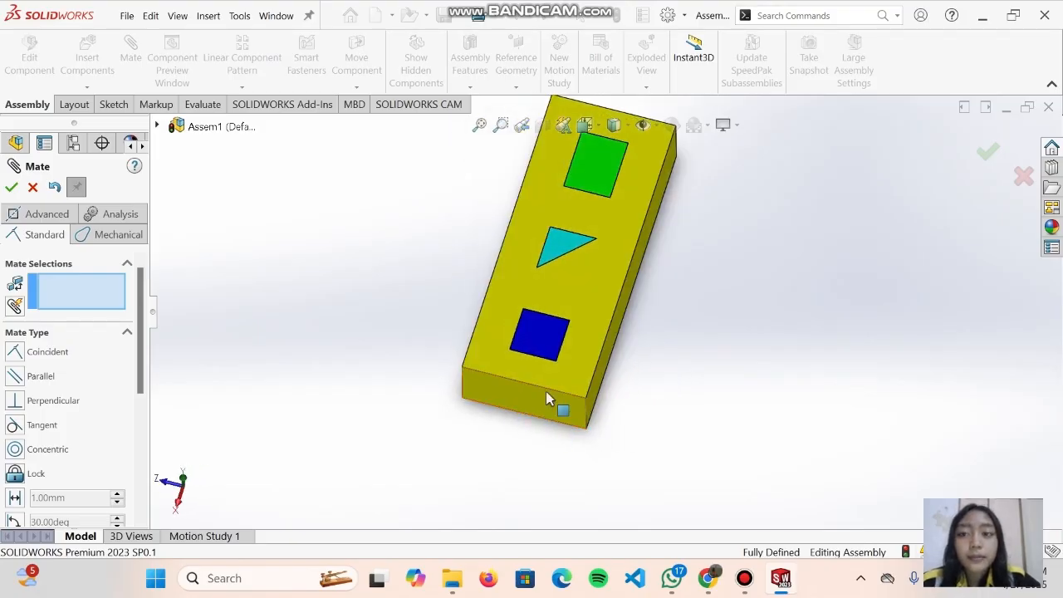
{"action": "scroll", "coordinate": [546, 294], "scroll_direction": "up", "scroll_amount": 3}
{"action": "scroll", "coordinate": [545, 295], "scroll_direction": "down", "scroll_amount": 4}
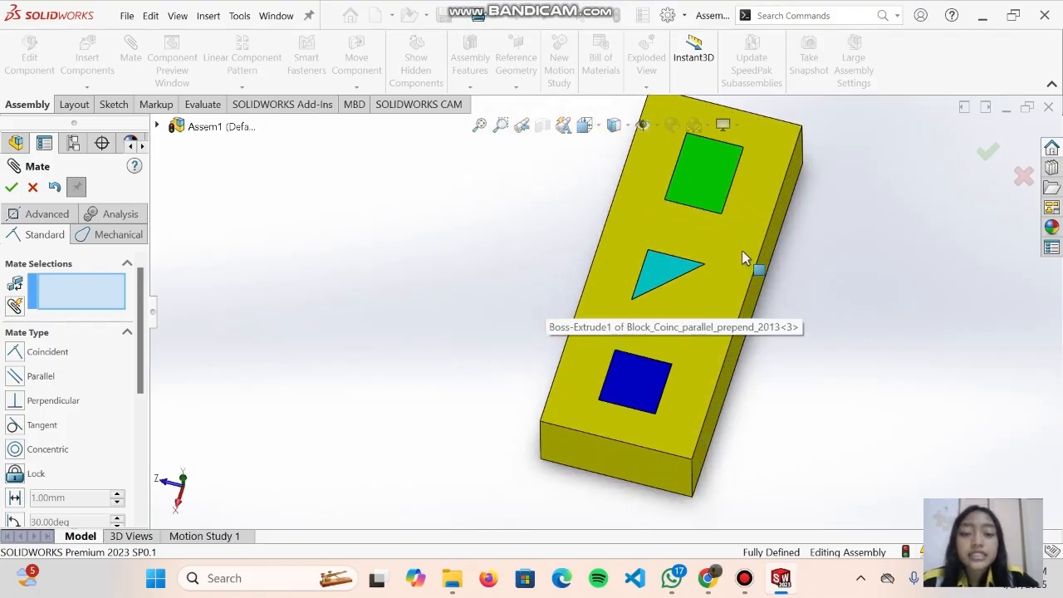
{"action": "scroll", "coordinate": [740, 249], "scroll_direction": "up", "scroll_amount": 2}
{"action": "scroll", "coordinate": [739, 248], "scroll_direction": "down", "scroll_amount": 2}
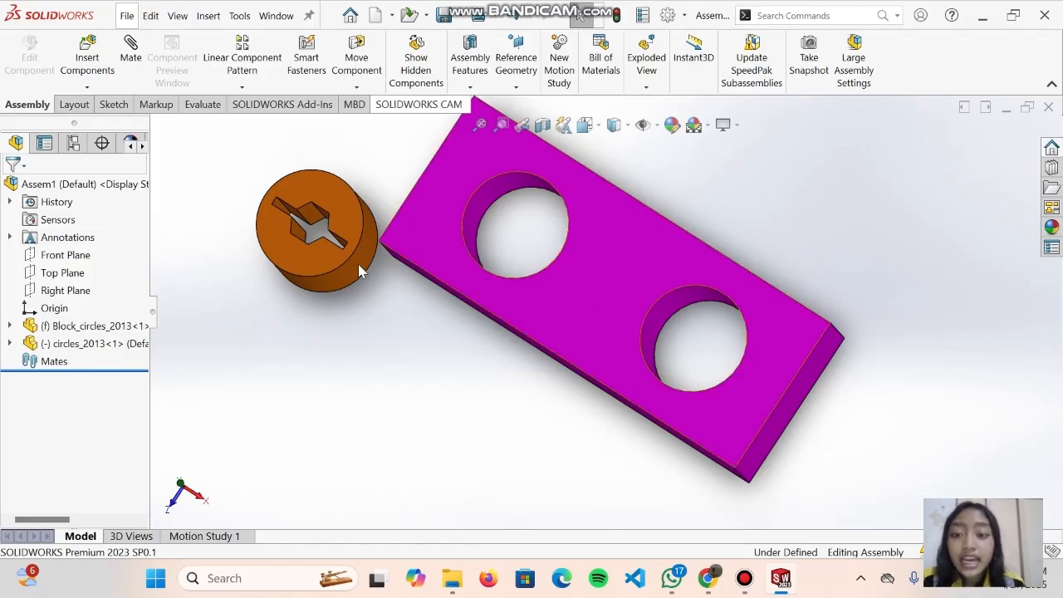
Inspect Block_circles_2013 and circles_2013 in the new assembly, checking which component is fixed and which one can be moved.
{"action": "left_click", "coordinate": [581, 274]}
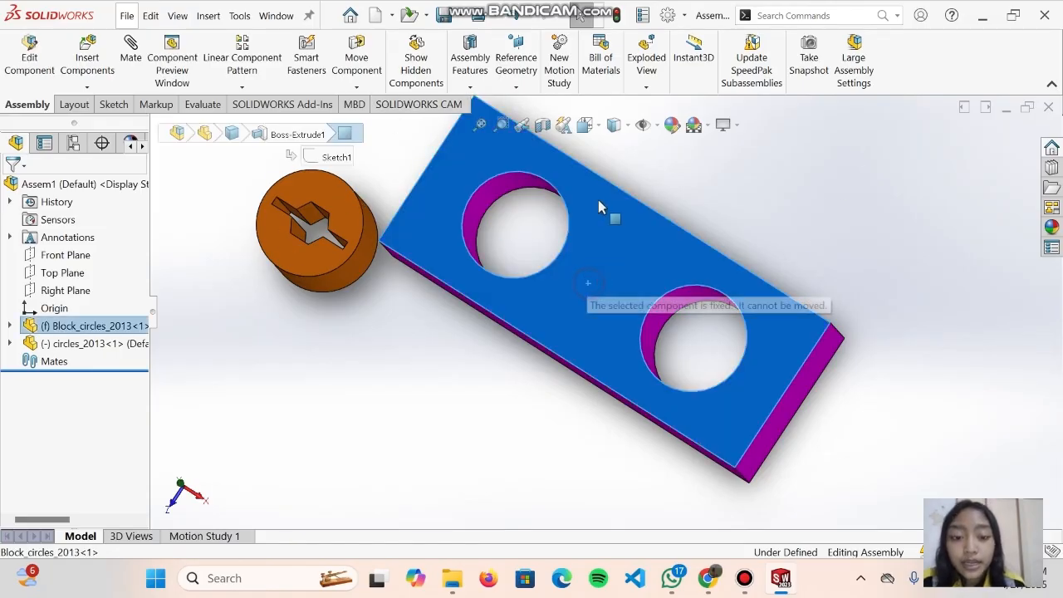
{"action": "mouse_move", "coordinate": [317, 271]}
{"action": "left_mouse_down"}
{"action": "mouse_move", "coordinate": [333, 289]}
{"action": "mouse_move", "coordinate": [238, 278]}
{"action": "mouse_move", "coordinate": [319, 286]}
{"action": "mouse_move", "coordinate": [322, 257]}
{"action": "left_mouse_up"}
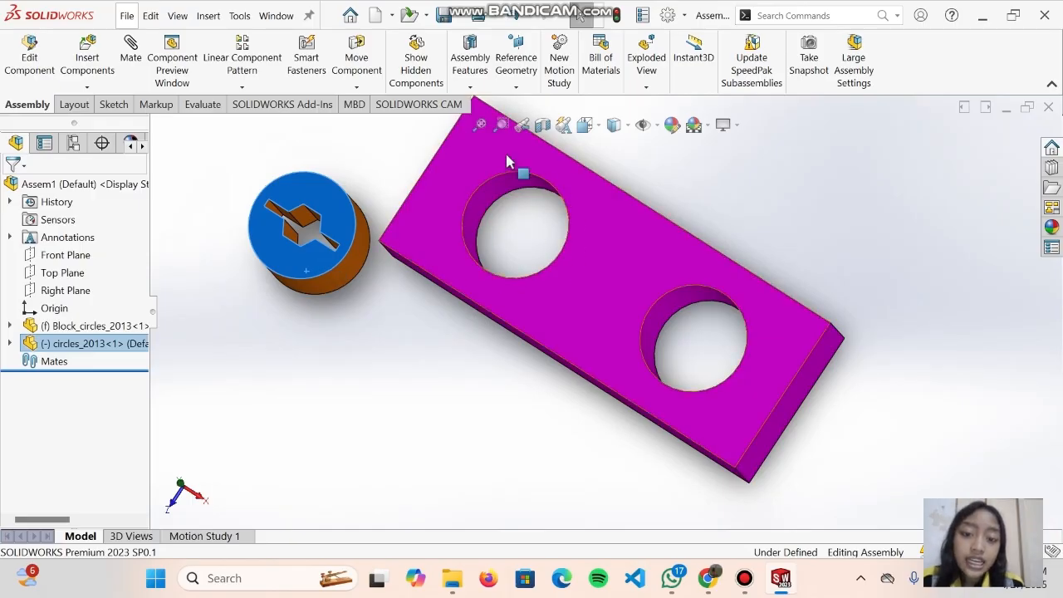
{"action": "middle_click_drag", "start_coordinate": [520, 195], "coordinate": [440, 269]}
{"action": "left_click", "coordinate": [347, 315]}
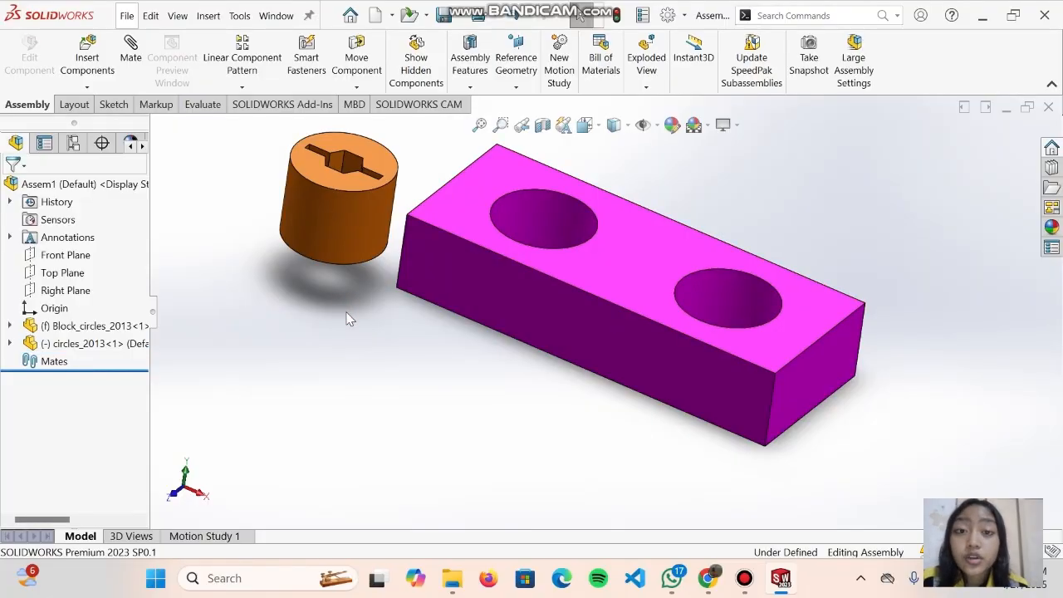
{"action": "left_click", "coordinate": [346, 221]}
{"action": "right_click", "coordinate": [345, 221]}
{"action": "left_click", "coordinate": [309, 320]}
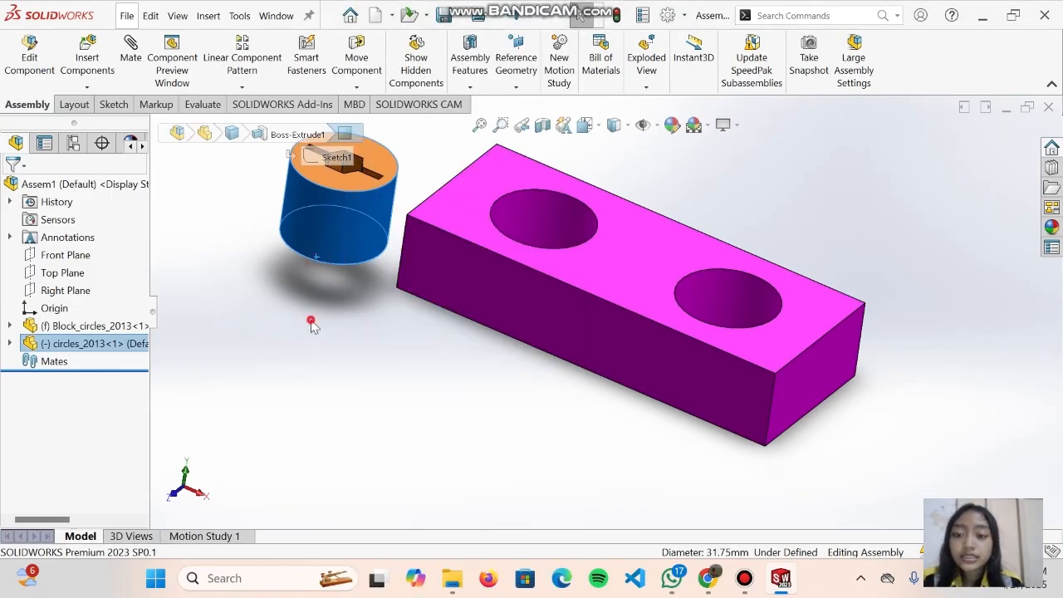
{"action": "left_click", "coordinate": [311, 321]}
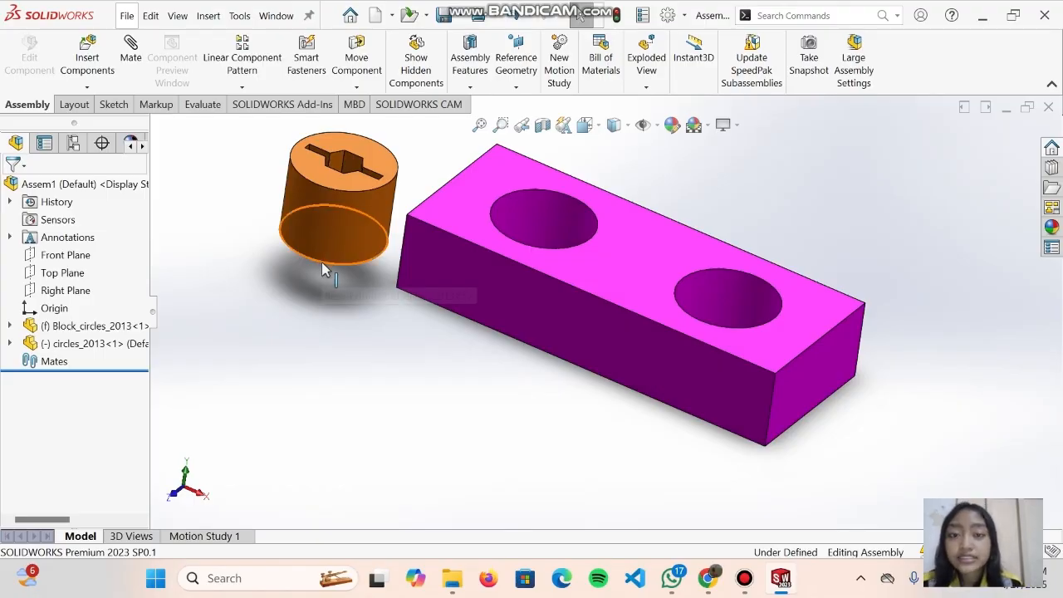
Copy circles_2013 three times in front of the block and copy Block_circles_2013 once behind the original.
{"action": "left_click_drag", "start_coordinate": [321, 261], "coordinate": [353, 345], "text": "ctrl"}
{"action": "left_click_drag", "start_coordinate": [353, 298], "coordinate": [353, 298], "text": "ctrl"}
{"action": "left_click_drag", "start_coordinate": [332, 238], "coordinate": [465, 390], "text": "ctrl"}
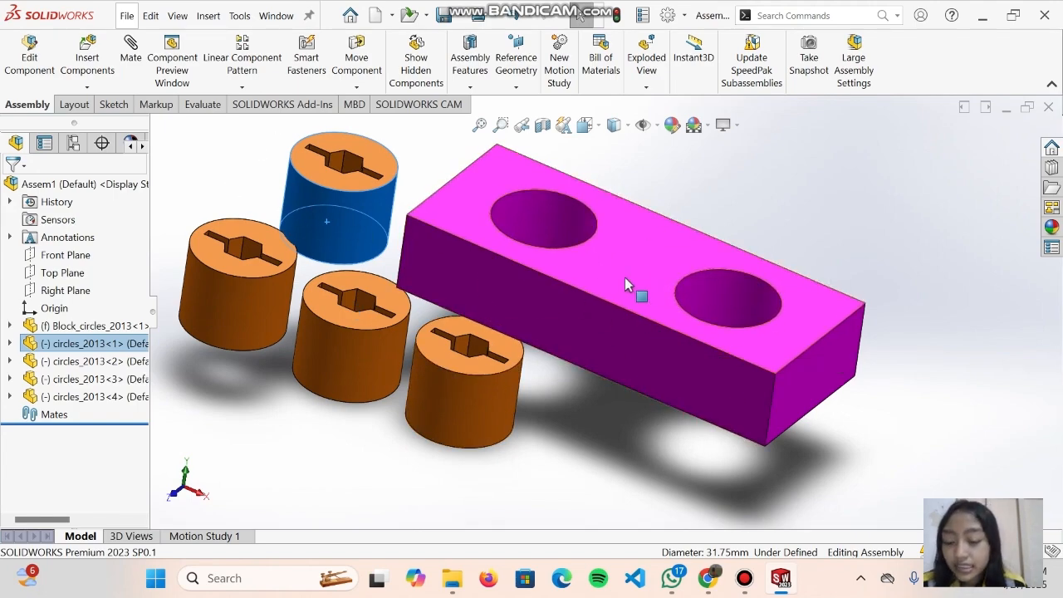
{"action": "left_click_drag", "start_coordinate": [651, 271], "coordinate": [646, 210], "text": "ctrl"}
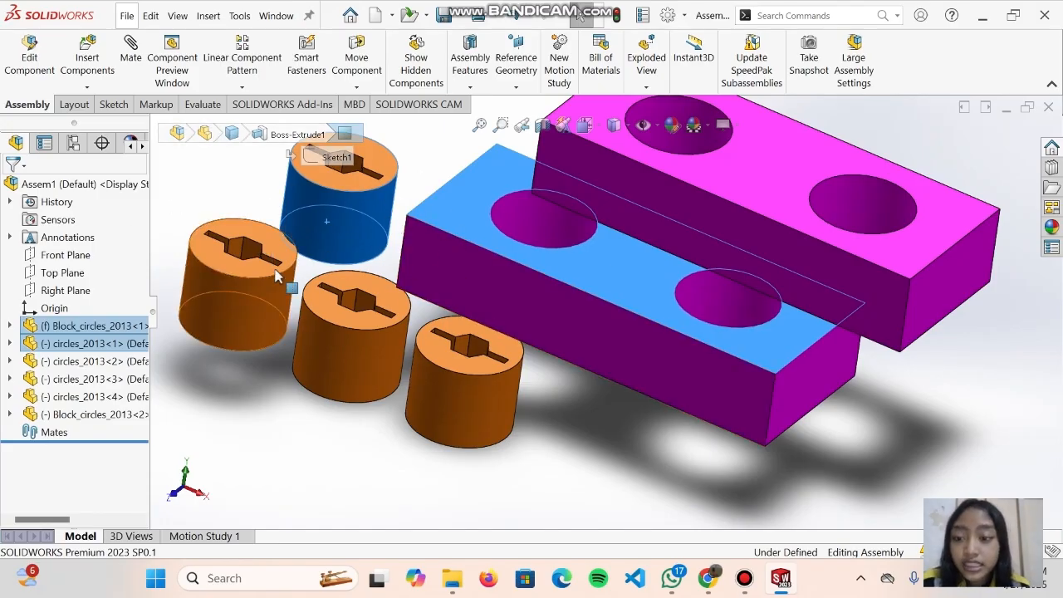
Delete the surplus cylinder copy circles_2013<2> from the assembly.
{"action": "right_click", "coordinate": [348, 376]}
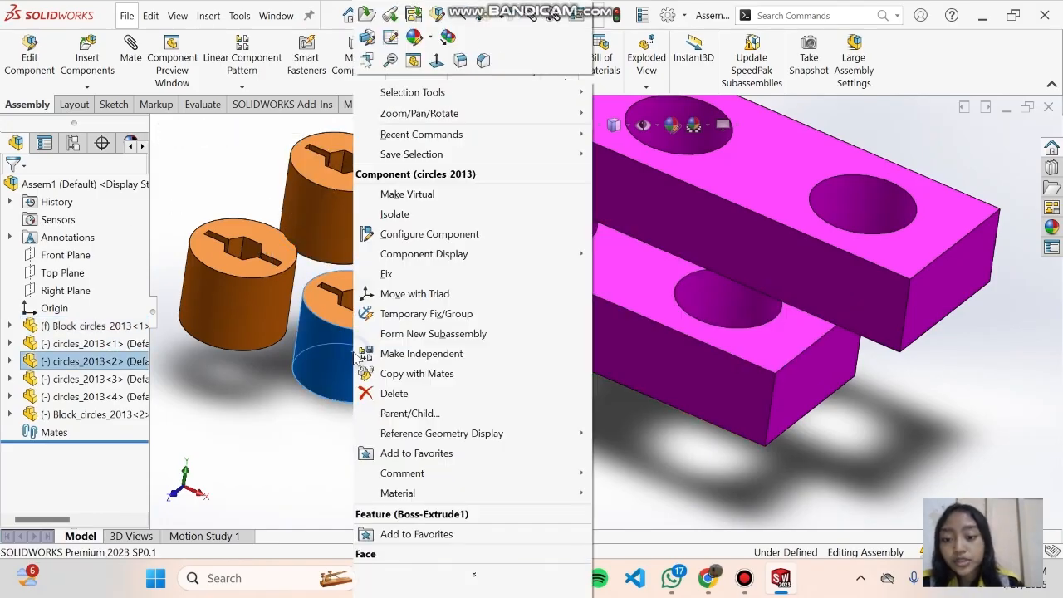
{"action": "left_click", "coordinate": [390, 394]}
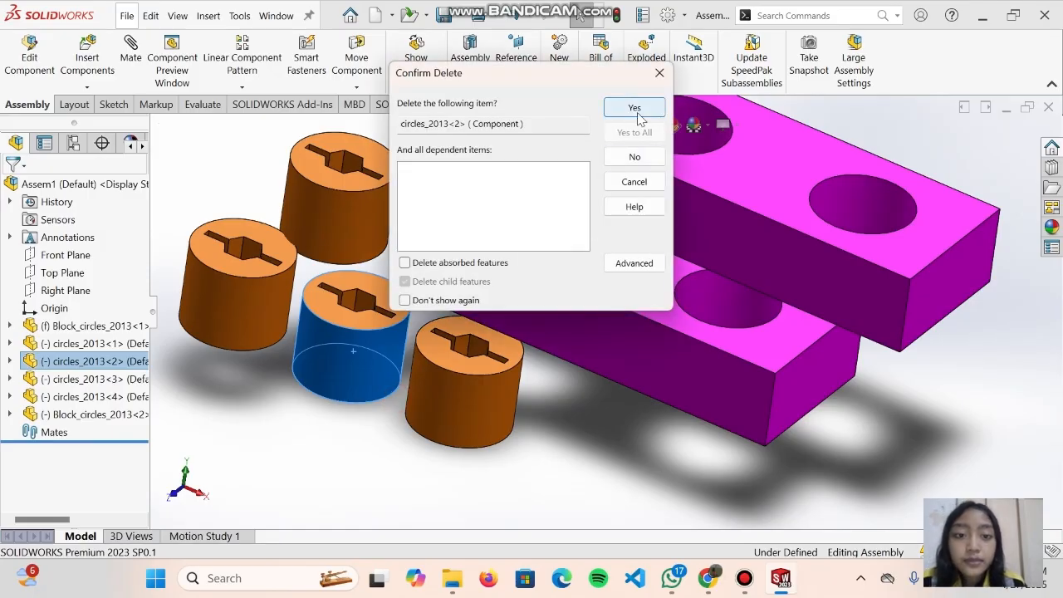
{"action": "left_click", "coordinate": [635, 110]}
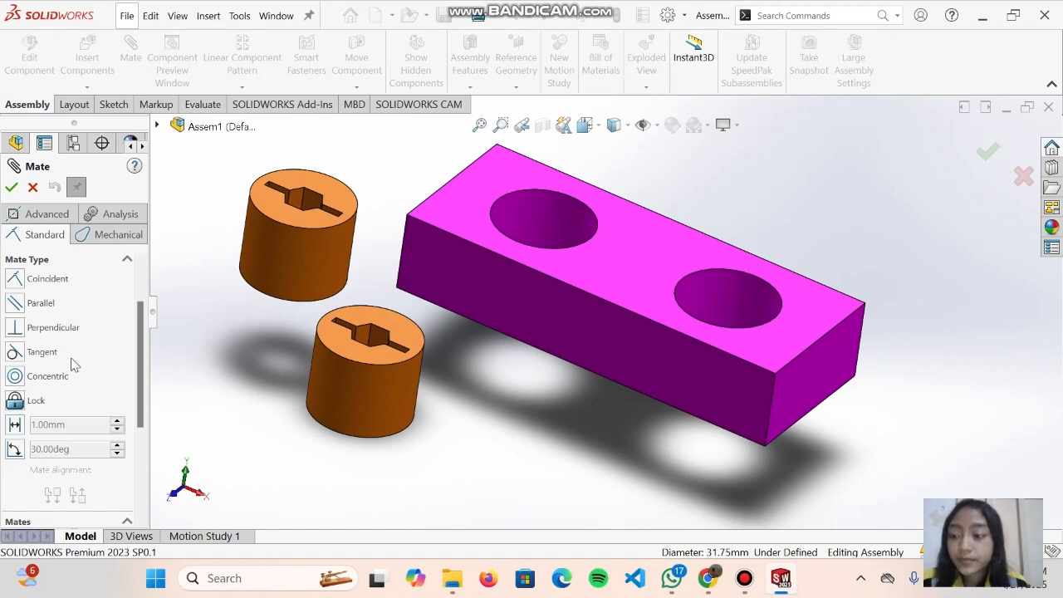
Move circles_2013<1> clear of the block and add a Concentric mate between its outer cylindrical face and the block hole nearest the cylinders.
{"action": "scroll", "coordinate": [68, 359], "scroll_direction": "up", "scroll_amount": 2}
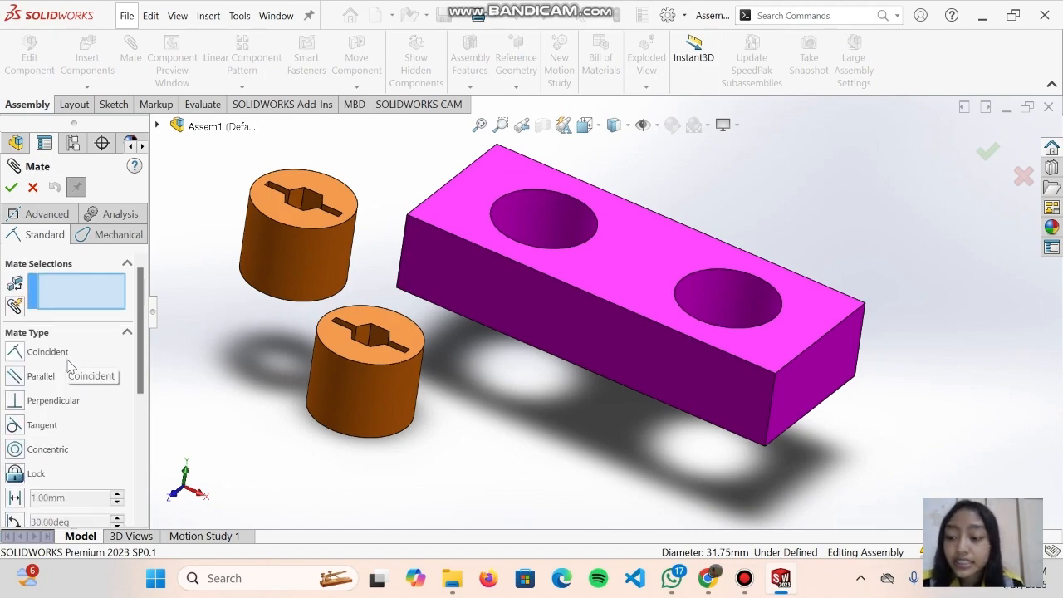
{"action": "scroll", "coordinate": [67, 407], "scroll_direction": "down", "scroll_amount": 2}
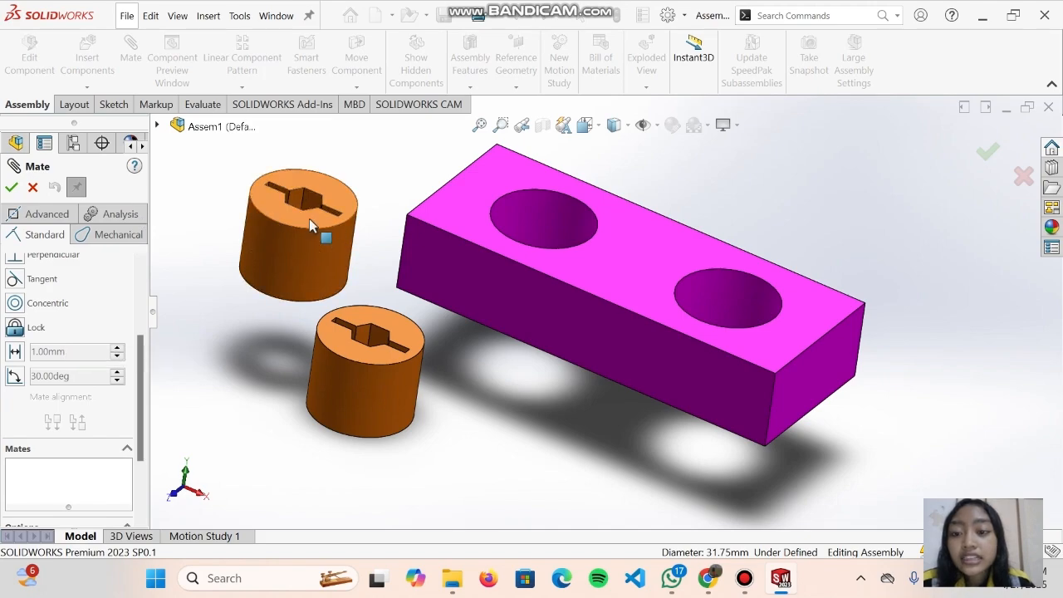
{"action": "left_click_drag", "start_coordinate": [308, 221], "coordinate": [281, 241]}
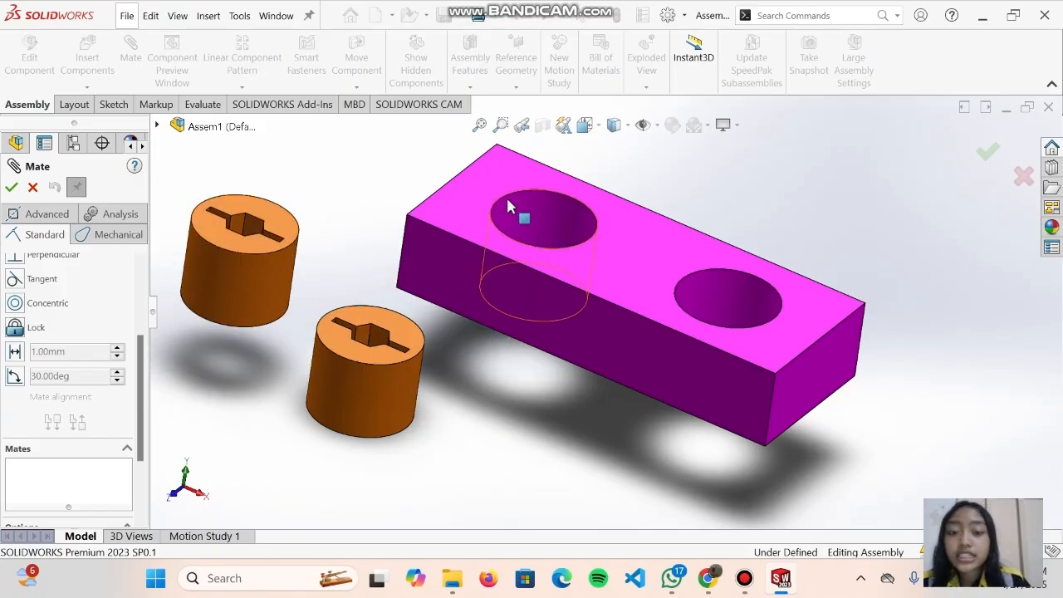
{"action": "middle_click_drag", "start_coordinate": [562, 174], "coordinate": [584, 268]}
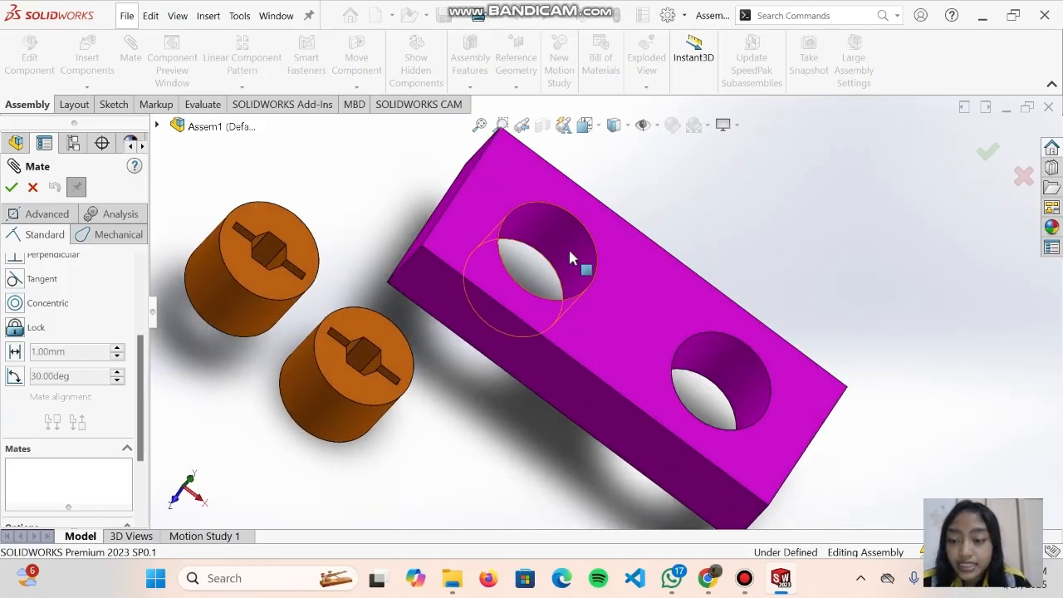
{"action": "left_click", "coordinate": [230, 306]}
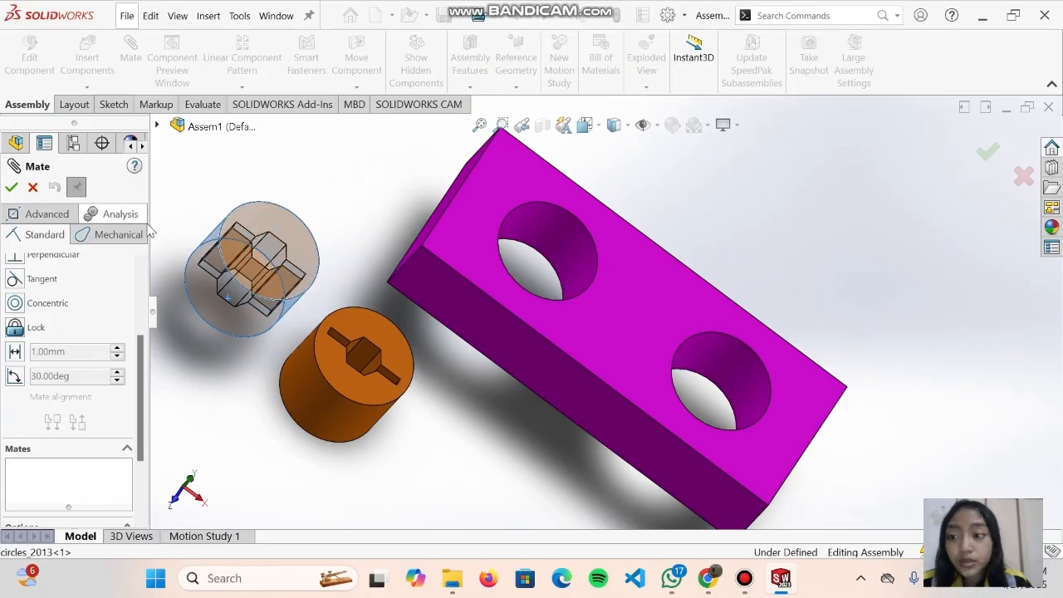
{"action": "left_click", "coordinate": [18, 305]}
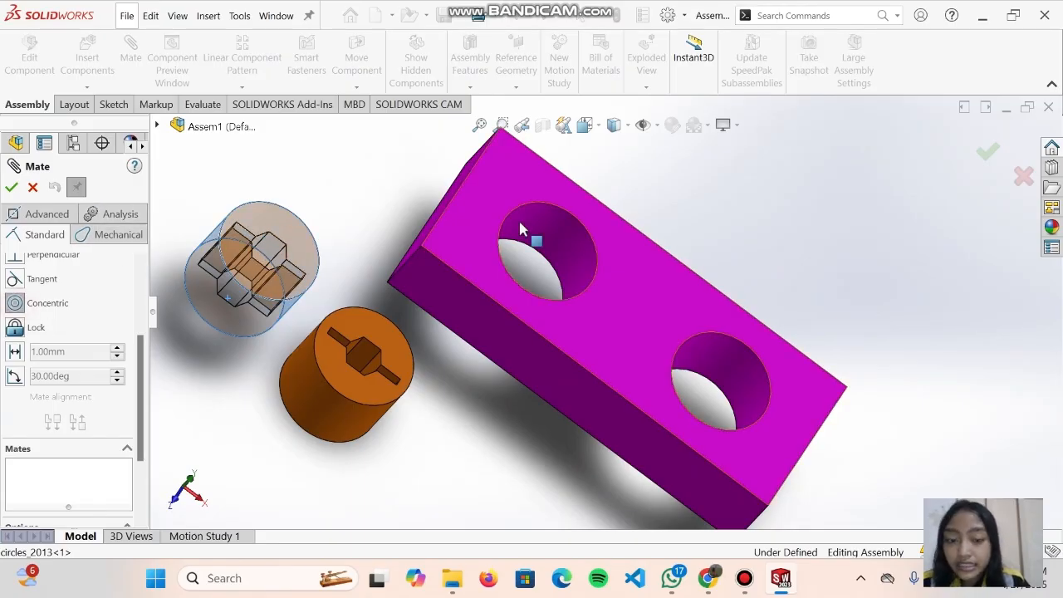
{"action": "left_click", "coordinate": [552, 237]}
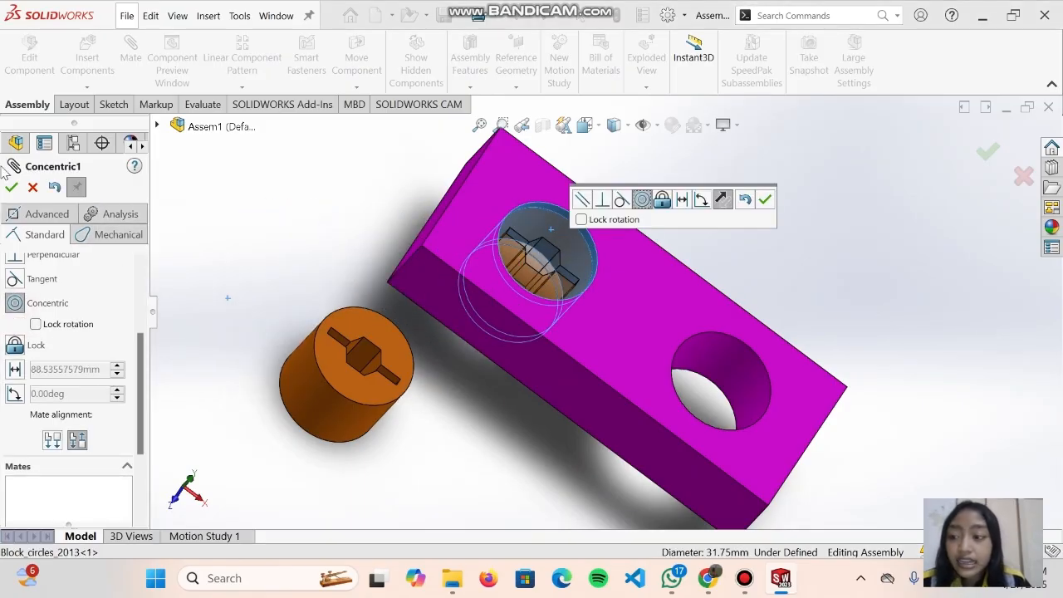
{"action": "left_click", "coordinate": [11, 187]}
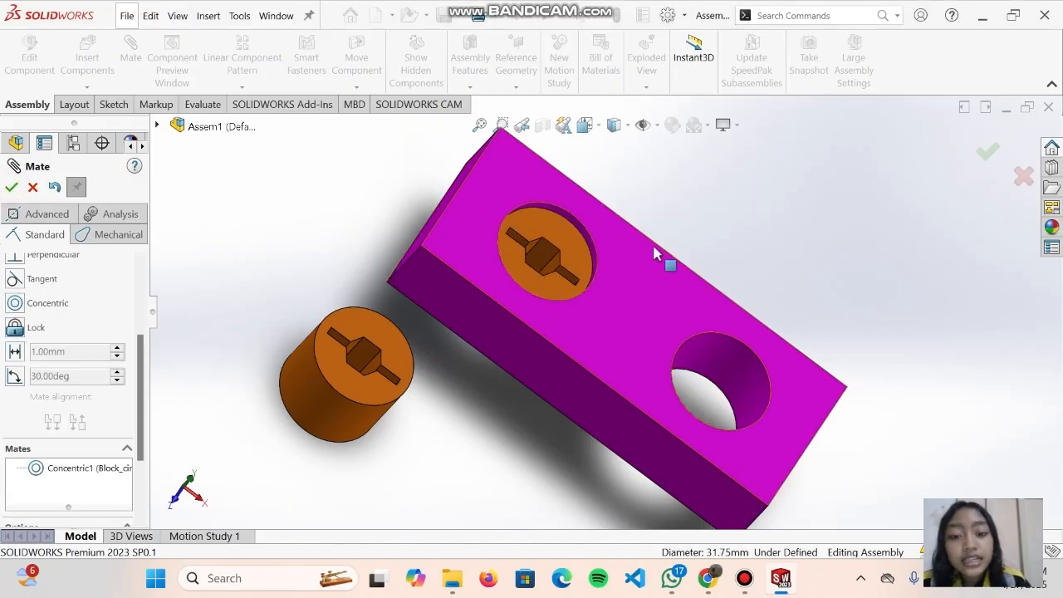
Slide circles_2013<1> up out of its hole and add a Coincident mate making its top face flush with the block's top.
{"action": "middle_click_drag", "start_coordinate": [654, 247], "coordinate": [609, 279]}
{"action": "left_click_drag", "start_coordinate": [534, 262], "coordinate": [633, 181]}
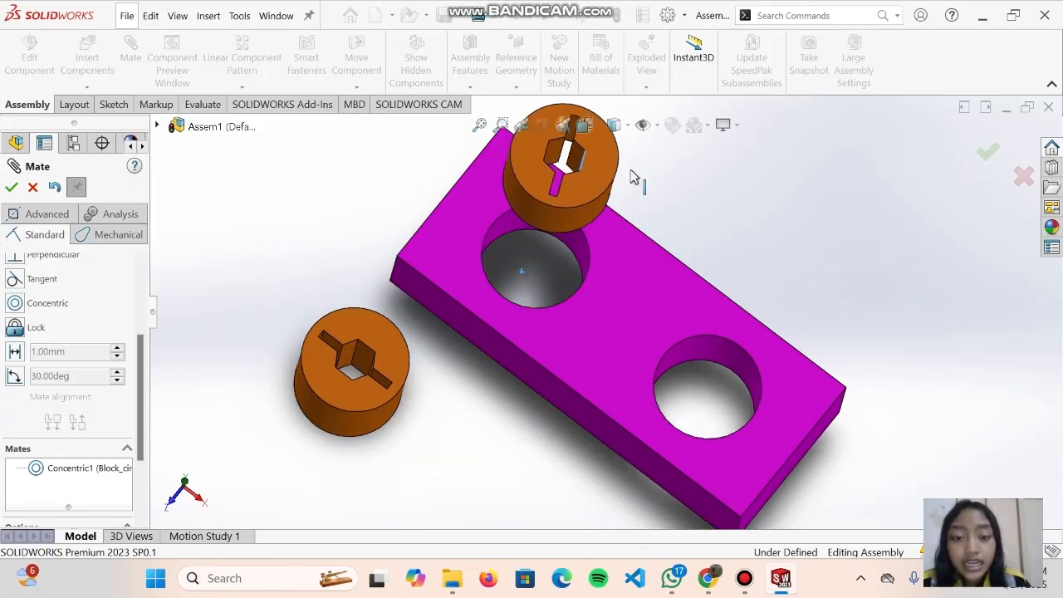
{"action": "middle_click_drag", "start_coordinate": [612, 306], "coordinate": [627, 236]}
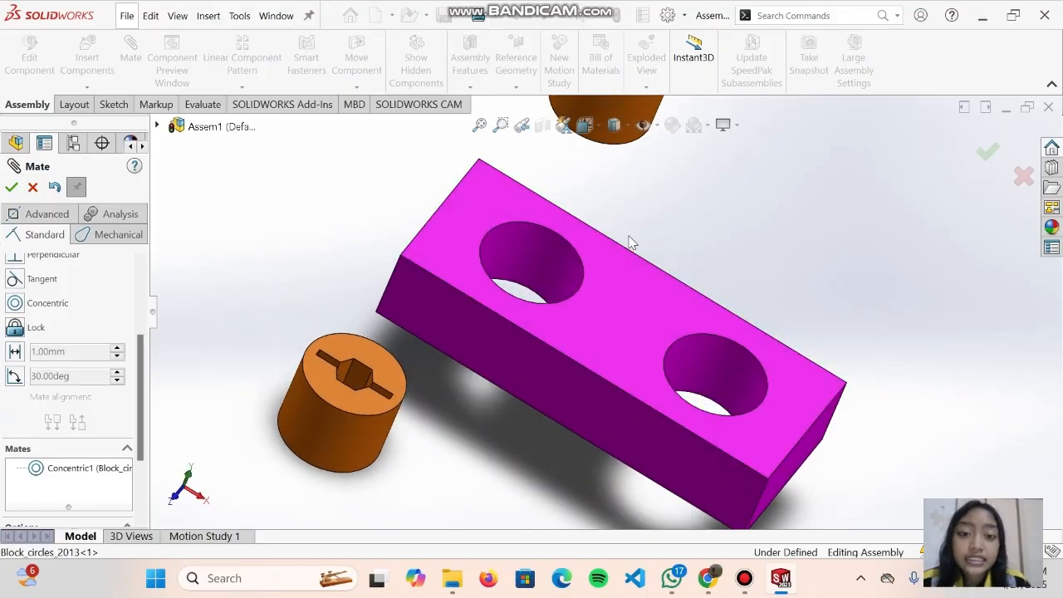
{"action": "scroll", "coordinate": [614, 173], "scroll_direction": "up", "scroll_amount": 1}
{"action": "scroll", "coordinate": [614, 171], "scroll_direction": "up", "scroll_amount": 2}
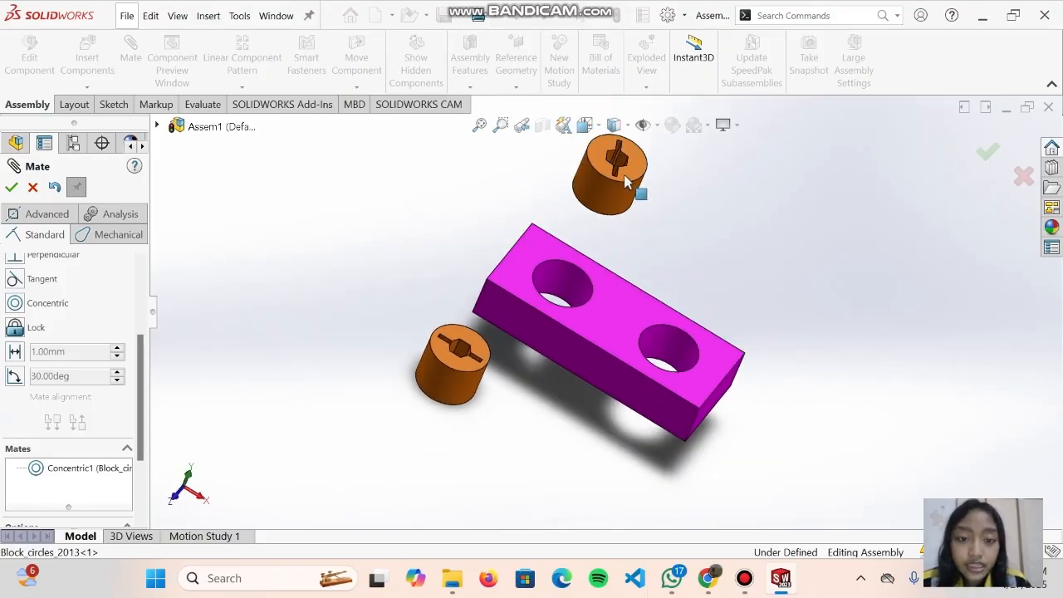
{"action": "left_click", "coordinate": [624, 183]}
{"action": "scroll", "coordinate": [33, 287], "scroll_direction": "up", "scroll_amount": 3}
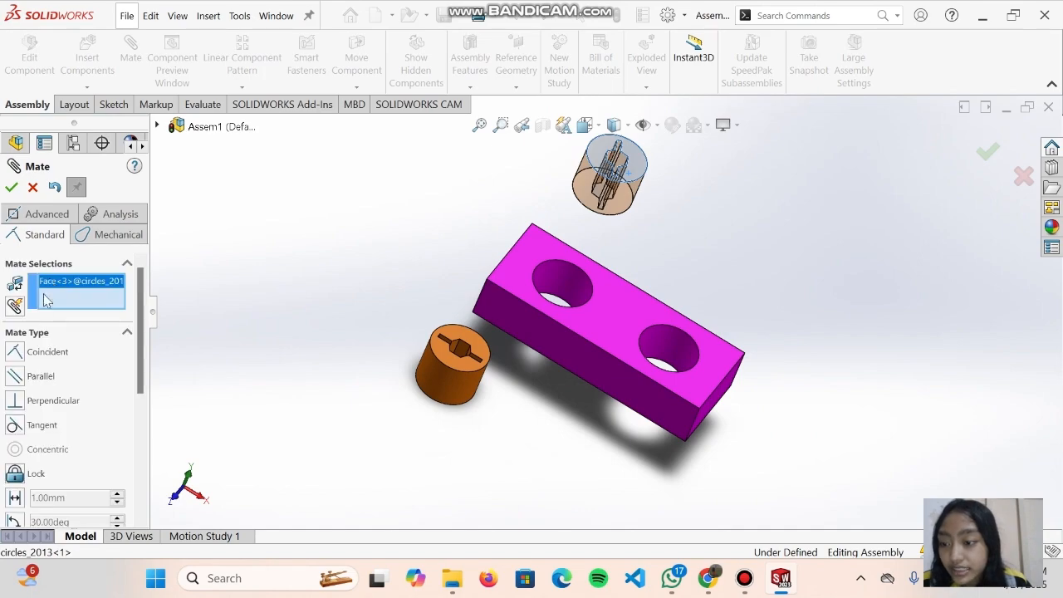
{"action": "left_click", "coordinate": [566, 268]}
{"action": "left_click", "coordinate": [12, 187]}
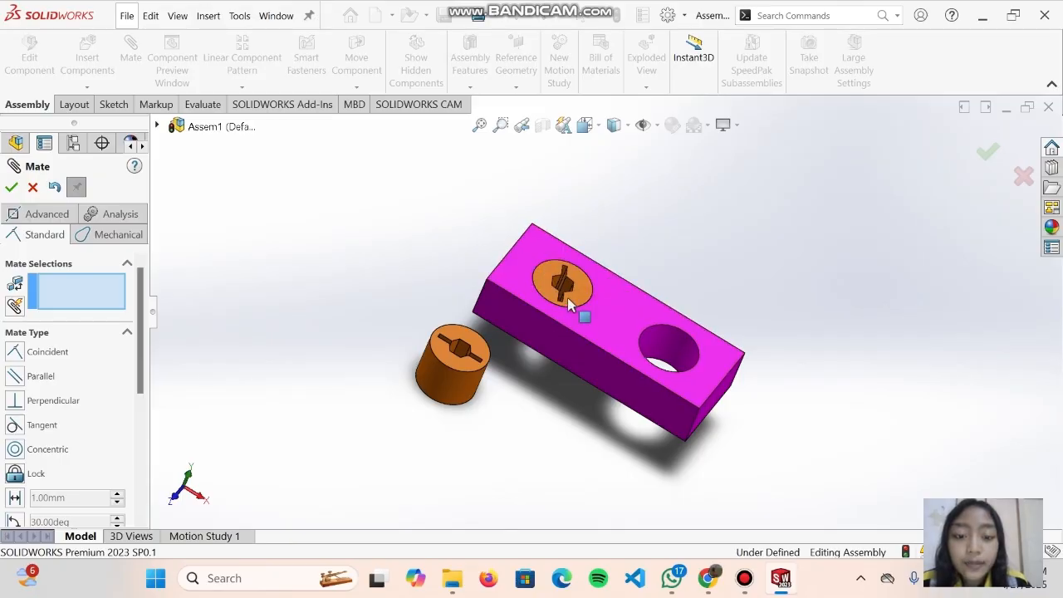
Rotate circles_2013<1> within its hole to test its remaining rotational freedom.
{"action": "left_click_drag", "start_coordinate": [561, 294], "coordinate": [254, 328]}
{"action": "scroll", "coordinate": [568, 274], "scroll_direction": "down", "scroll_amount": 5}
{"action": "scroll", "coordinate": [52, 390], "scroll_direction": "down", "scroll_amount": 2}
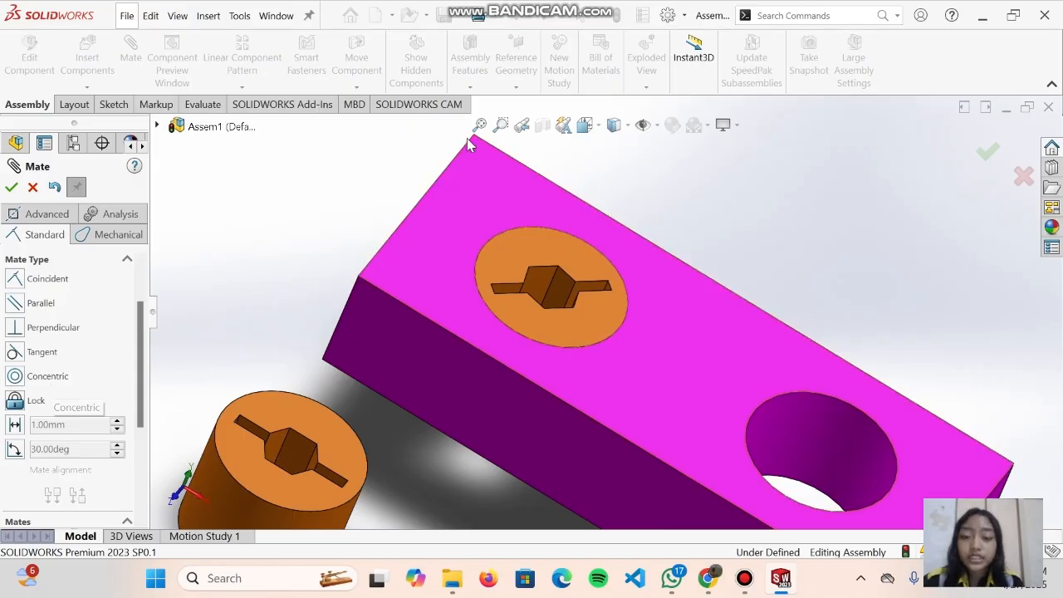
{"action": "left_click", "coordinate": [372, 172]}
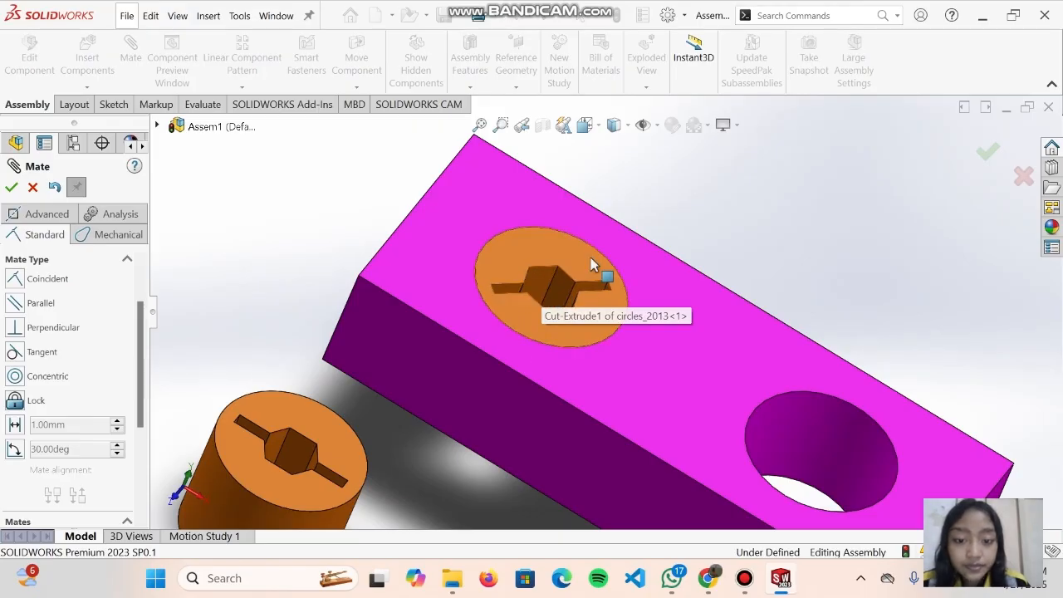
Add a Parallel mate between a flat inner face of the cutout in circles_2013<1> and the block's long front side face.
{"action": "scroll", "coordinate": [537, 299], "scroll_direction": "down", "scroll_amount": 3}
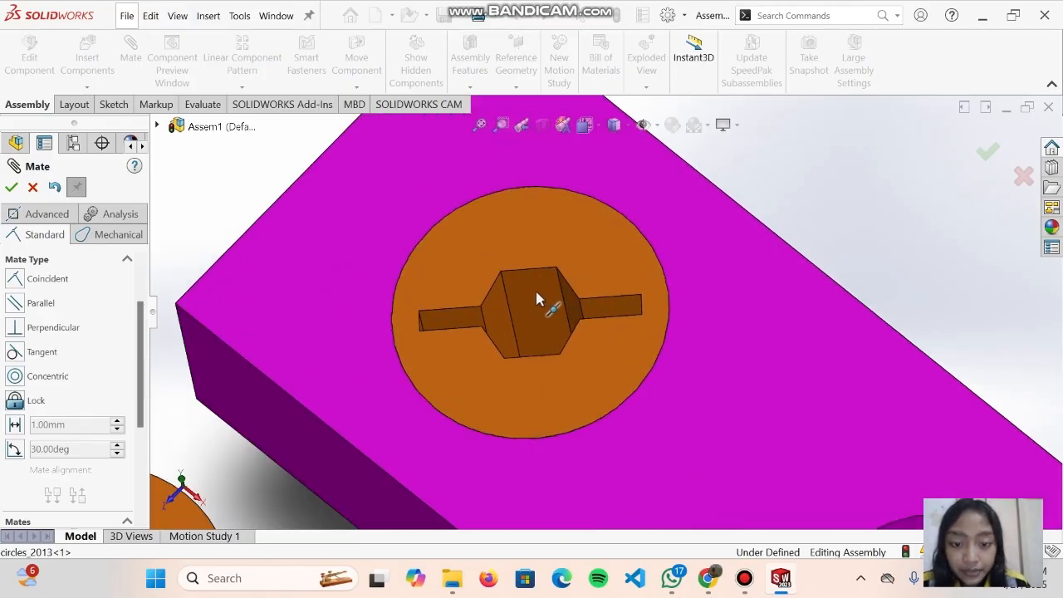
{"action": "left_click", "coordinate": [537, 299]}
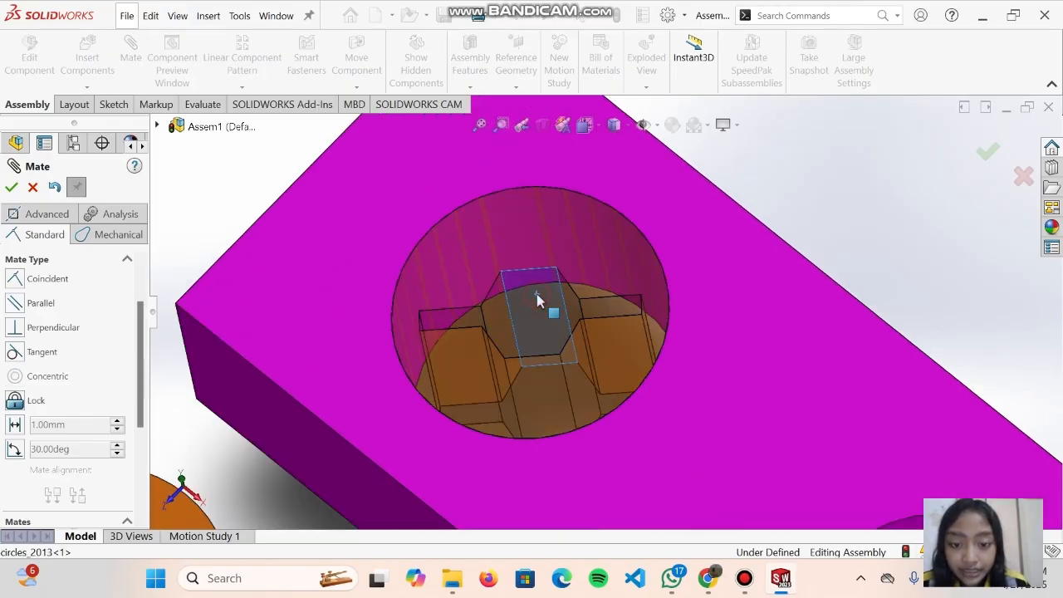
{"action": "left_click", "coordinate": [16, 304]}
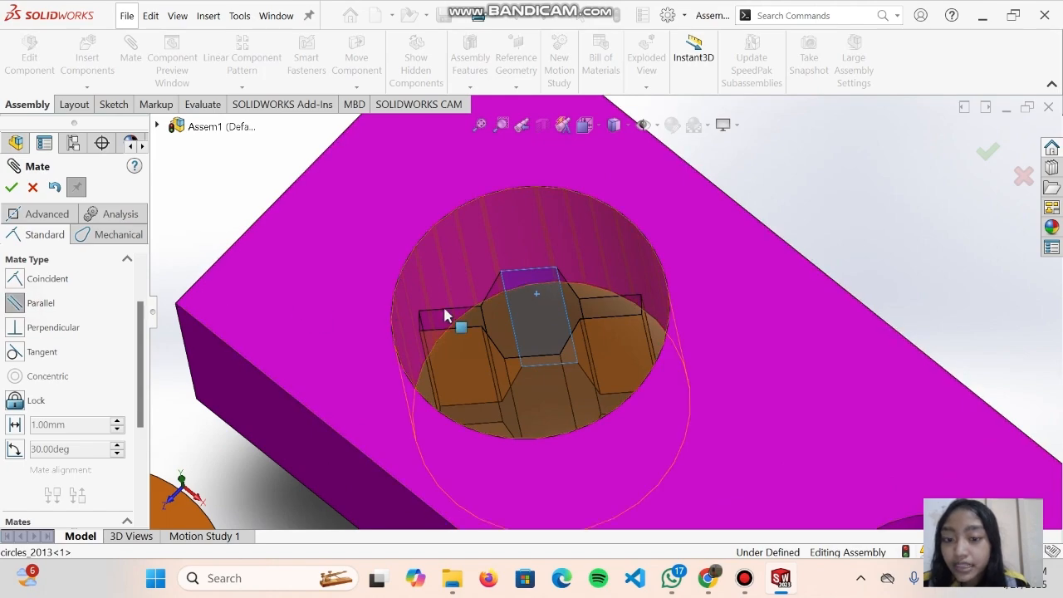
{"action": "scroll", "coordinate": [474, 332], "scroll_direction": "up", "scroll_amount": 4}
{"action": "middle_click_drag", "start_coordinate": [493, 359], "coordinate": [427, 415]}
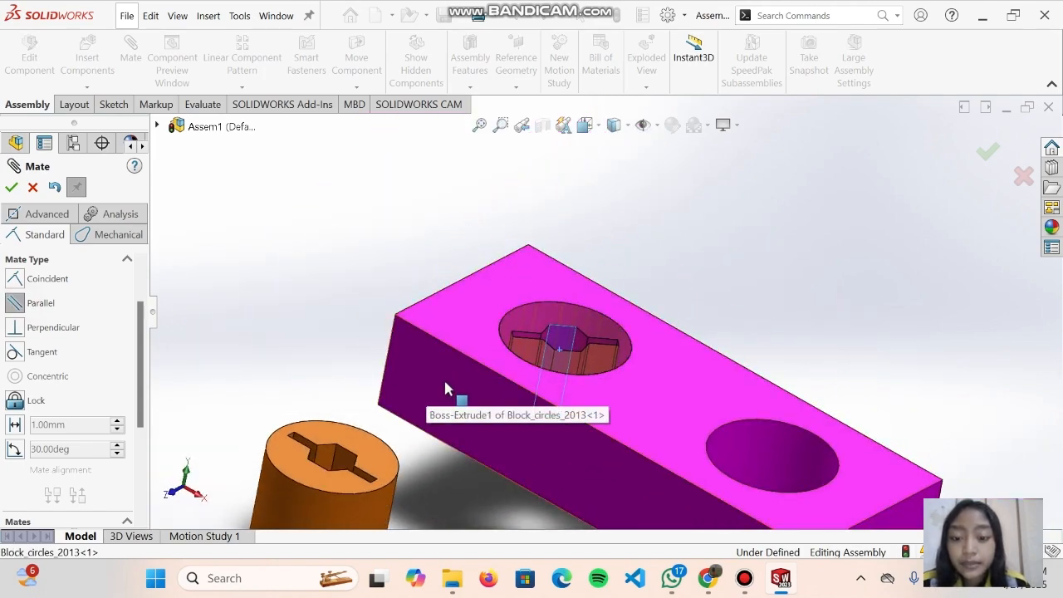
{"action": "left_click", "coordinate": [446, 388]}
{"action": "left_click", "coordinate": [573, 349]}
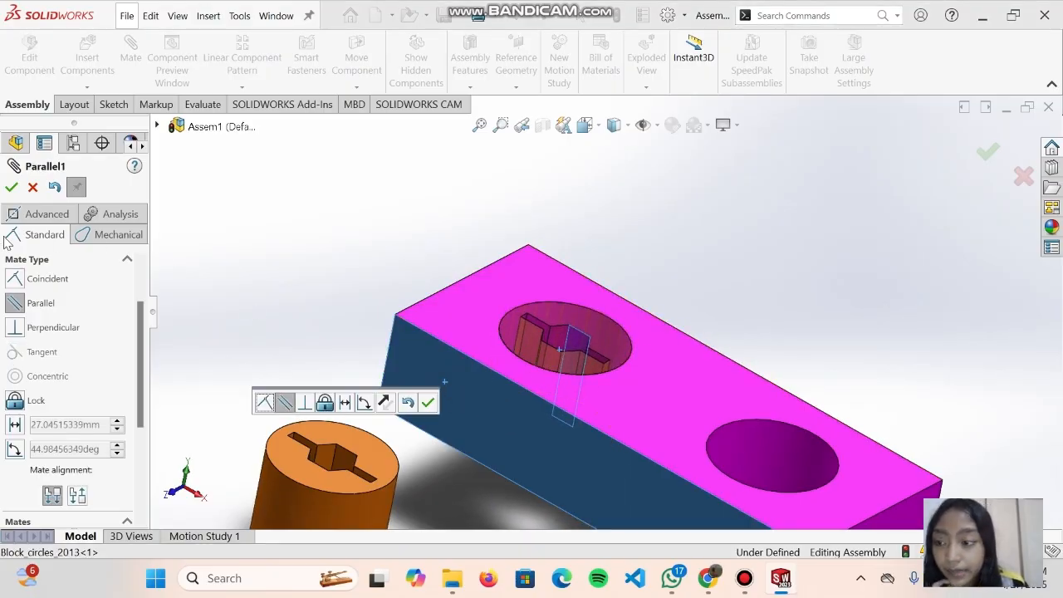
{"action": "left_click", "coordinate": [11, 188]}
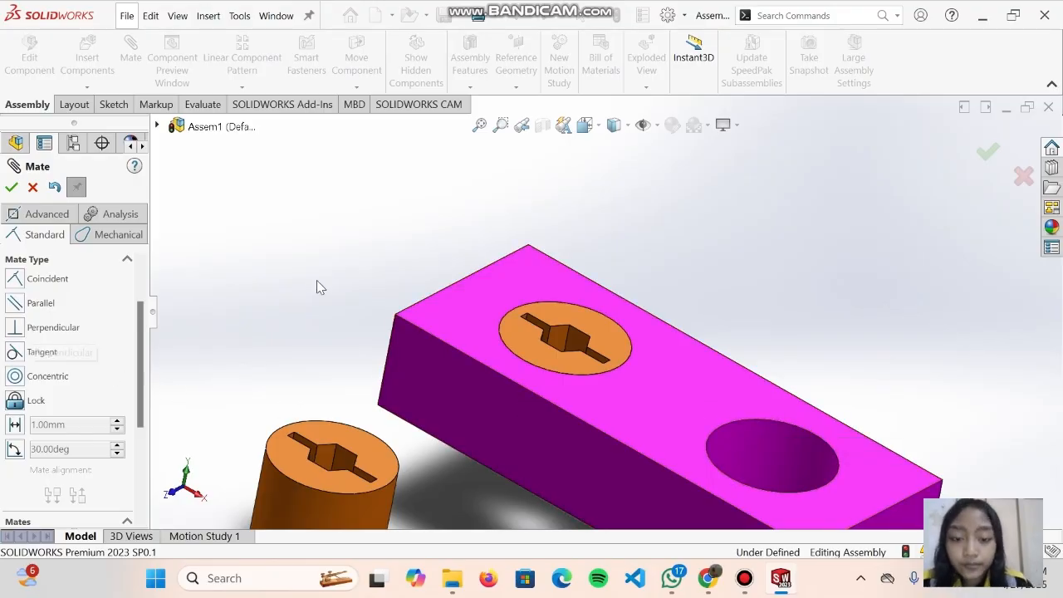
Add a Concentric mate between the outer cylindrical face of circles_2013<5> and the block's empty hole.
{"action": "middle_click_drag", "start_coordinate": [721, 316], "coordinate": [653, 415]}
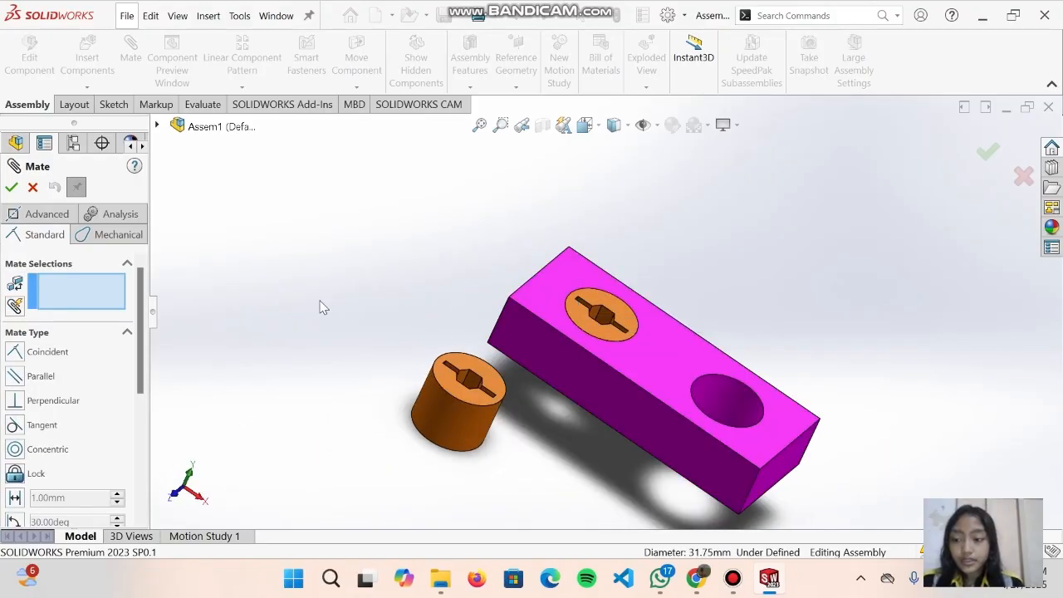
{"action": "left_click", "coordinate": [336, 373]}
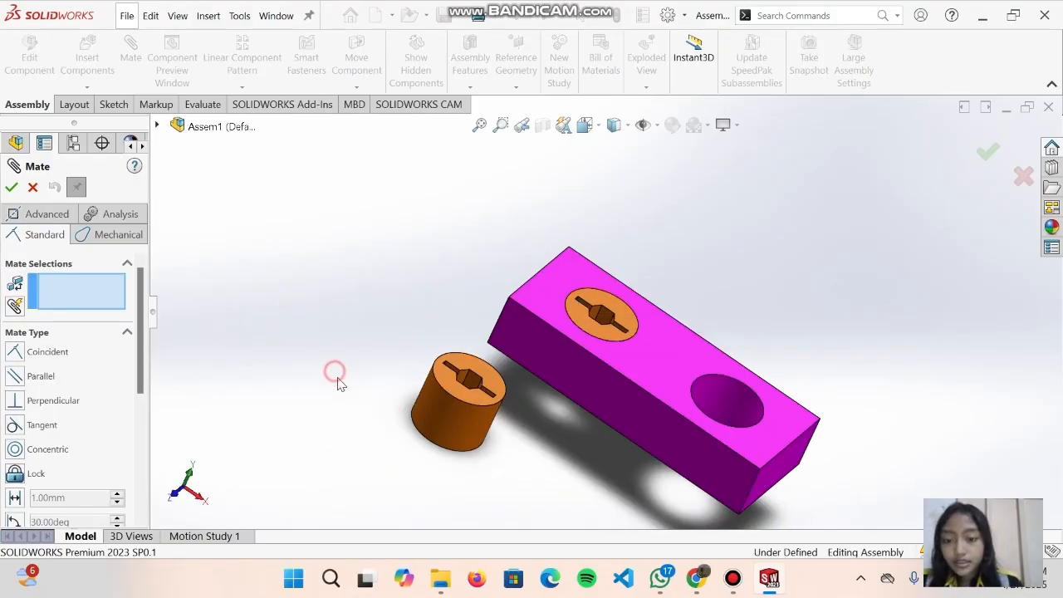
{"action": "left_click", "coordinate": [455, 413]}
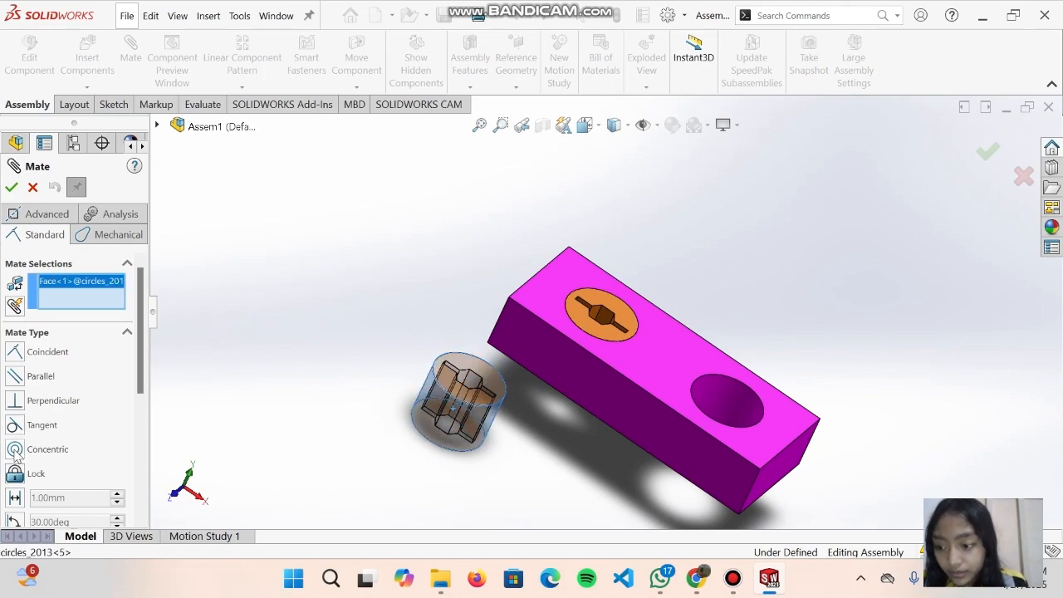
{"action": "left_click", "coordinate": [731, 414]}
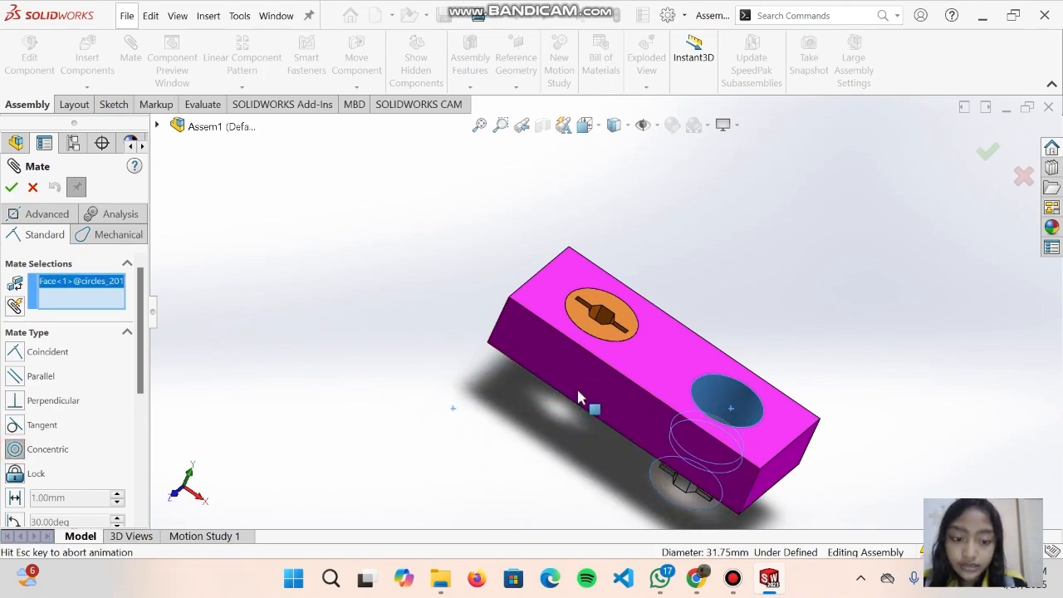
{"action": "left_click", "coordinate": [11, 189]}
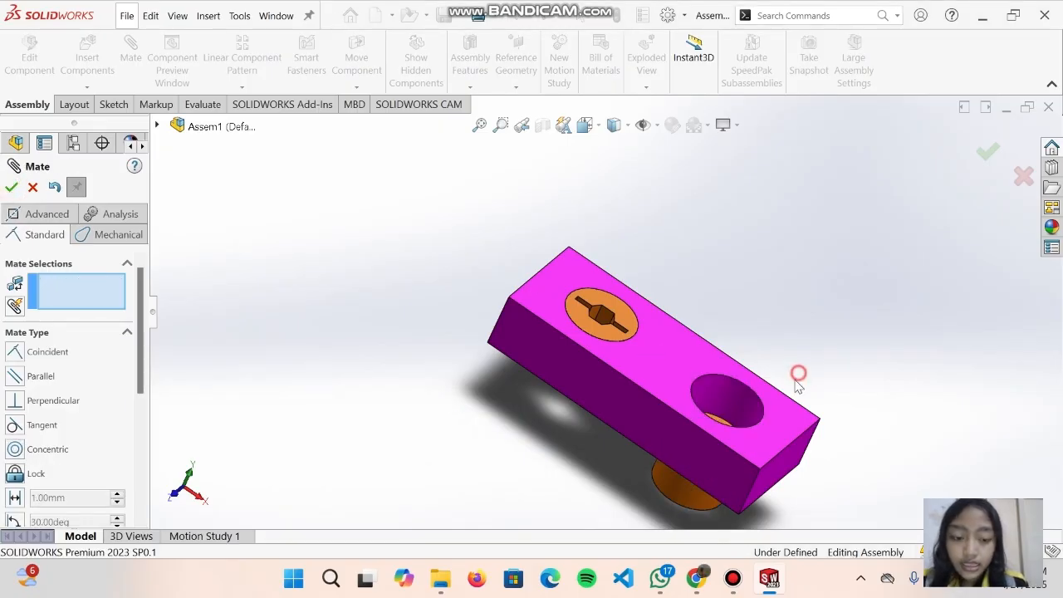
Add a Coincident mate making the top face of circles_2013<5> flush with the block's top face.
{"action": "middle_click_drag", "start_coordinate": [815, 388], "coordinate": [790, 465]}
{"action": "scroll", "coordinate": [733, 418], "scroll_direction": "down", "scroll_amount": 2}
{"action": "scroll", "coordinate": [731, 413], "scroll_direction": "down", "scroll_amount": 2}
{"action": "middle_click_drag", "start_coordinate": [731, 414], "coordinate": [703, 370]}
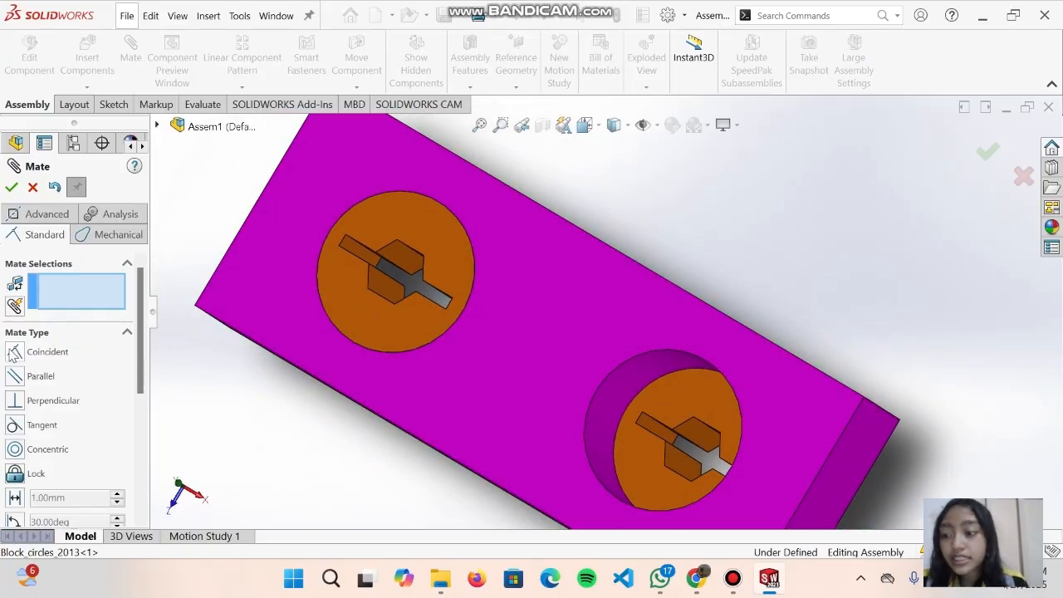
{"action": "left_click", "coordinate": [14, 352]}
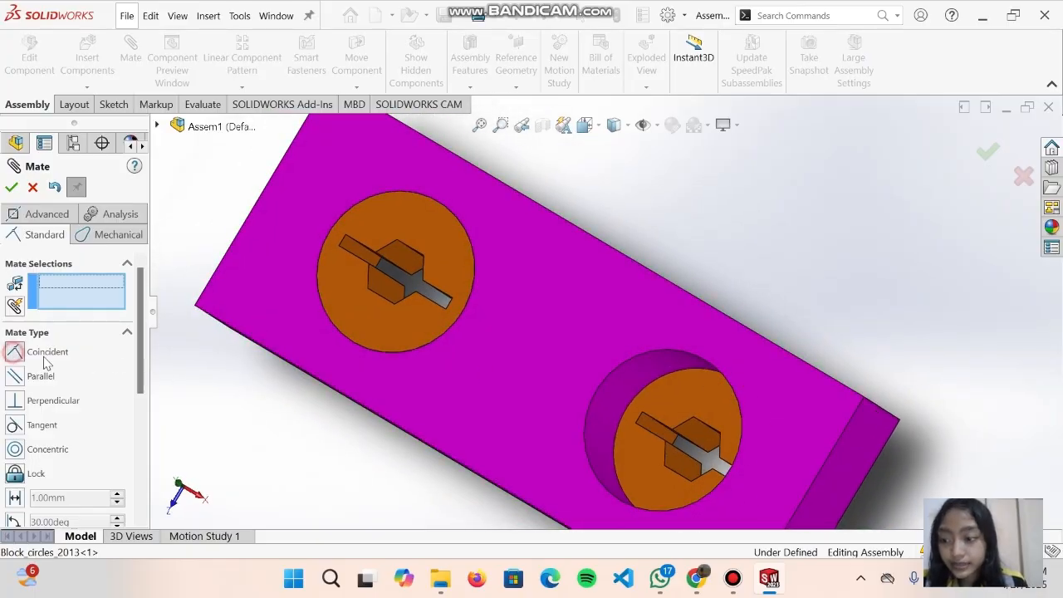
{"action": "left_click", "coordinate": [653, 399]}
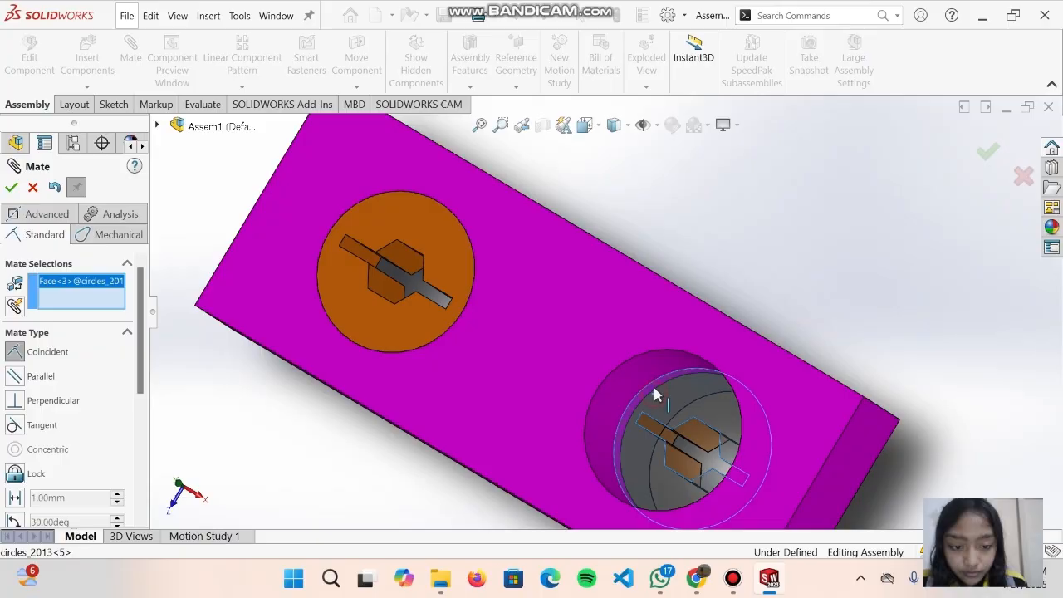
{"action": "left_click", "coordinate": [504, 368]}
{"action": "left_click", "coordinate": [11, 187]}
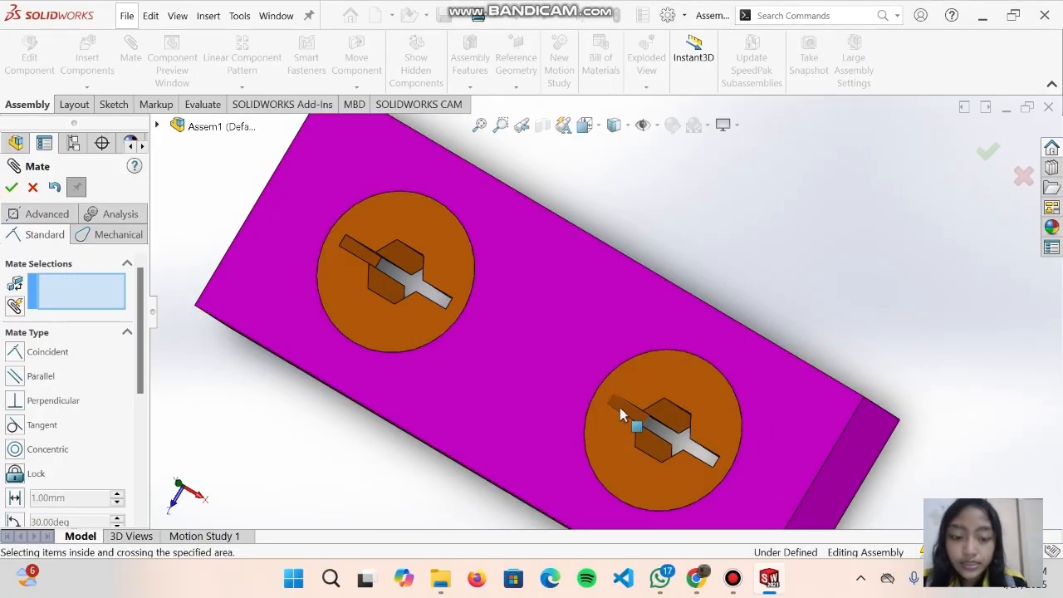
Rotate circles_2013<5> within its hole to test its remaining rotational freedom.
{"action": "middle_click_drag", "start_coordinate": [621, 409], "coordinate": [662, 312]}
{"action": "left_click_drag", "start_coordinate": [654, 385], "coordinate": [693, 399]}
{"action": "scroll", "coordinate": [717, 373], "scroll_direction": "down", "scroll_amount": 2}
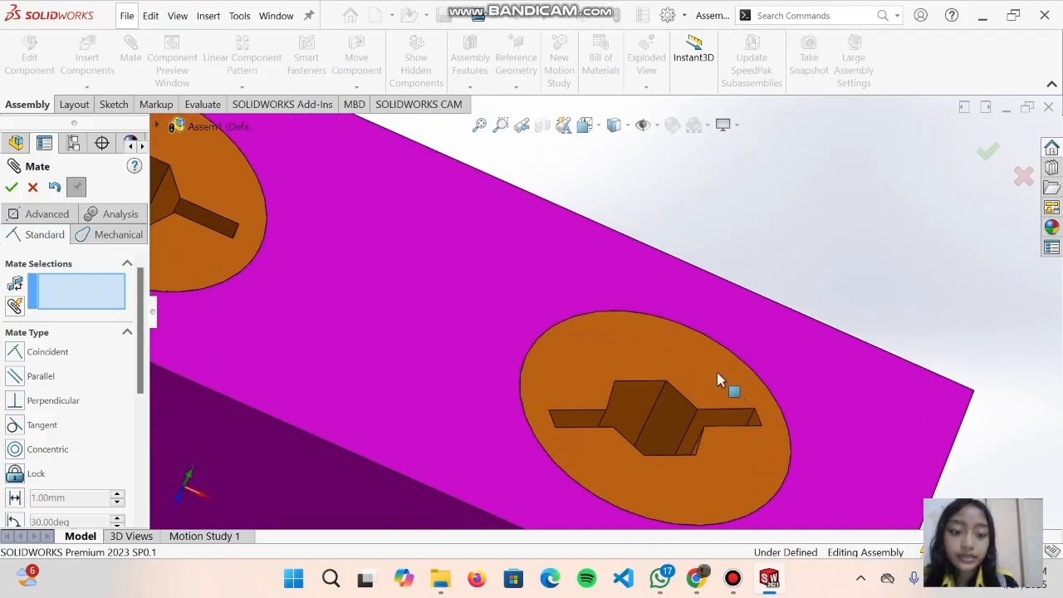
Add a Perpendicular mate between a flat inner face of the cutout in circles_2013<5> and the block's long front side face, and finish mating.
{"action": "left_click", "coordinate": [639, 424]}
{"action": "middle_click_drag", "start_coordinate": [889, 292], "coordinate": [825, 279]}
{"action": "scroll", "coordinate": [88, 419], "scroll_direction": "down", "scroll_amount": 2}
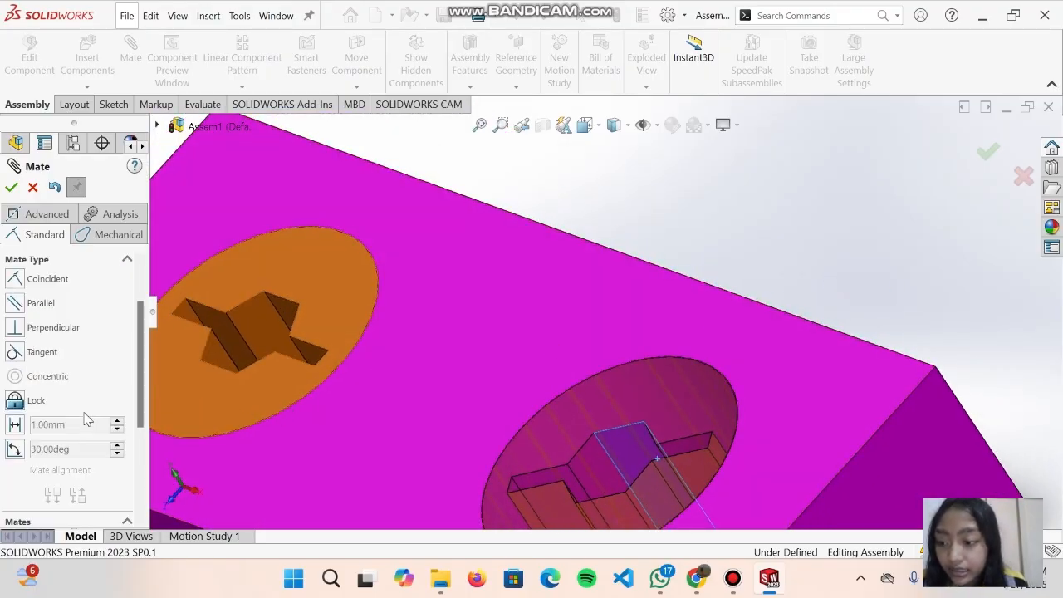
{"action": "scroll", "coordinate": [75, 399], "scroll_direction": "up", "scroll_amount": 2}
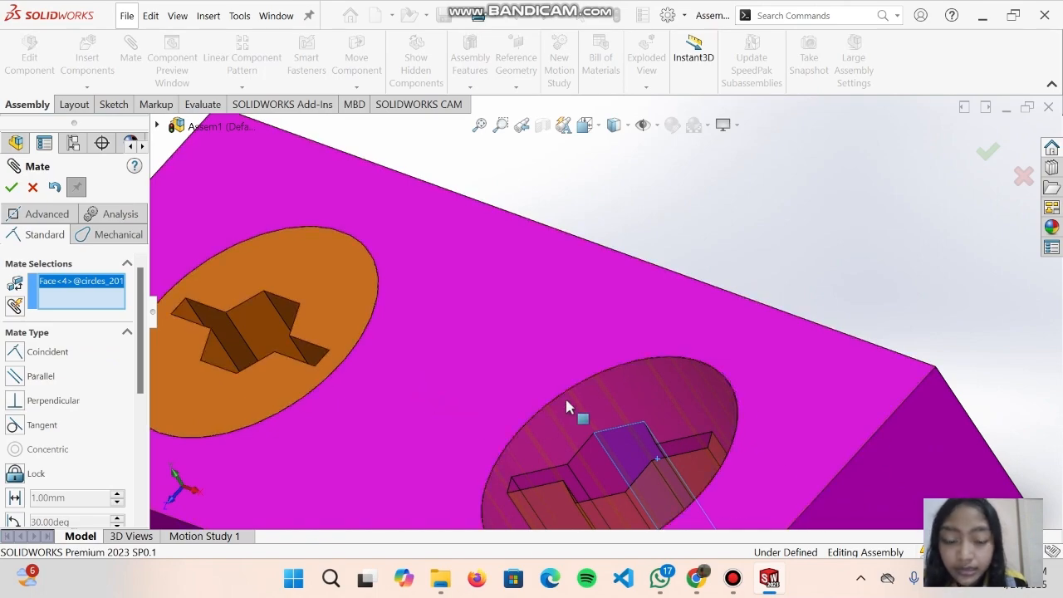
{"action": "scroll", "coordinate": [568, 395], "scroll_direction": "up", "scroll_amount": 3}
{"action": "middle_click_drag", "start_coordinate": [580, 387], "coordinate": [620, 398]}
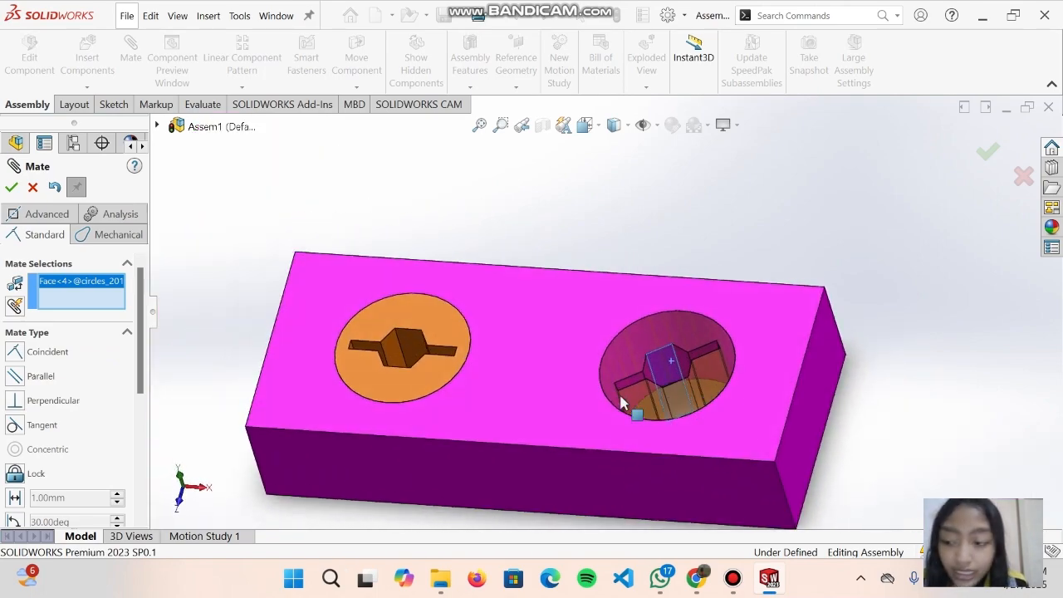
{"action": "left_click", "coordinate": [21, 404]}
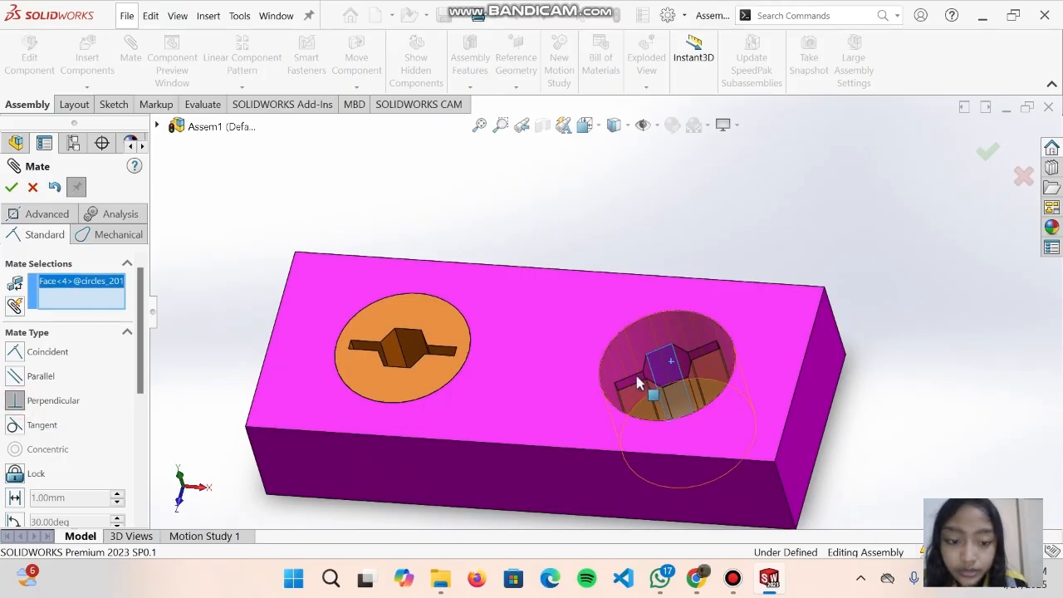
{"action": "left_click", "coordinate": [665, 486]}
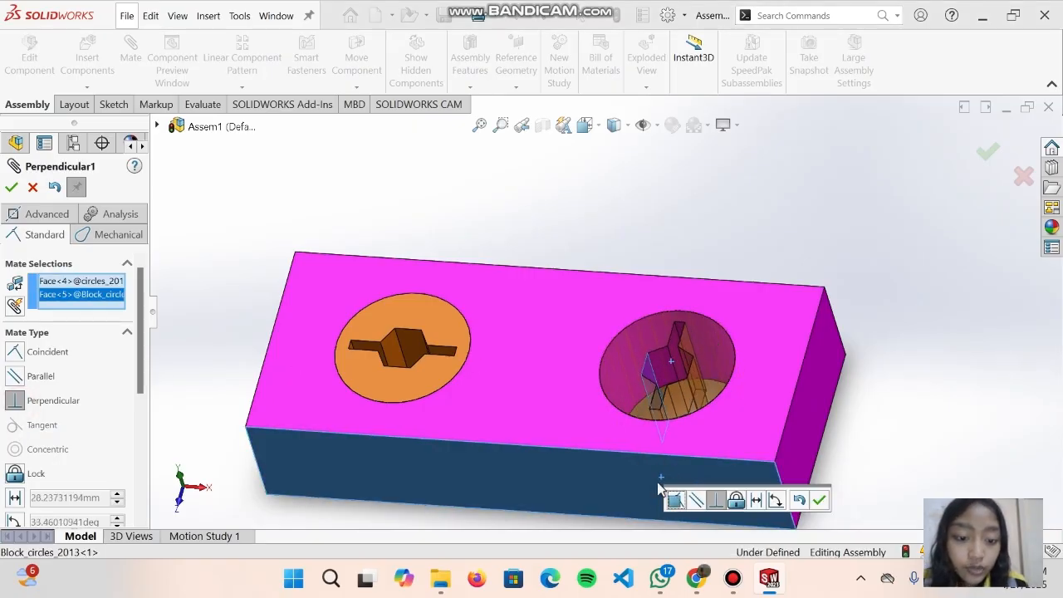
{"action": "middle_click_drag", "start_coordinate": [691, 332], "coordinate": [669, 437]}
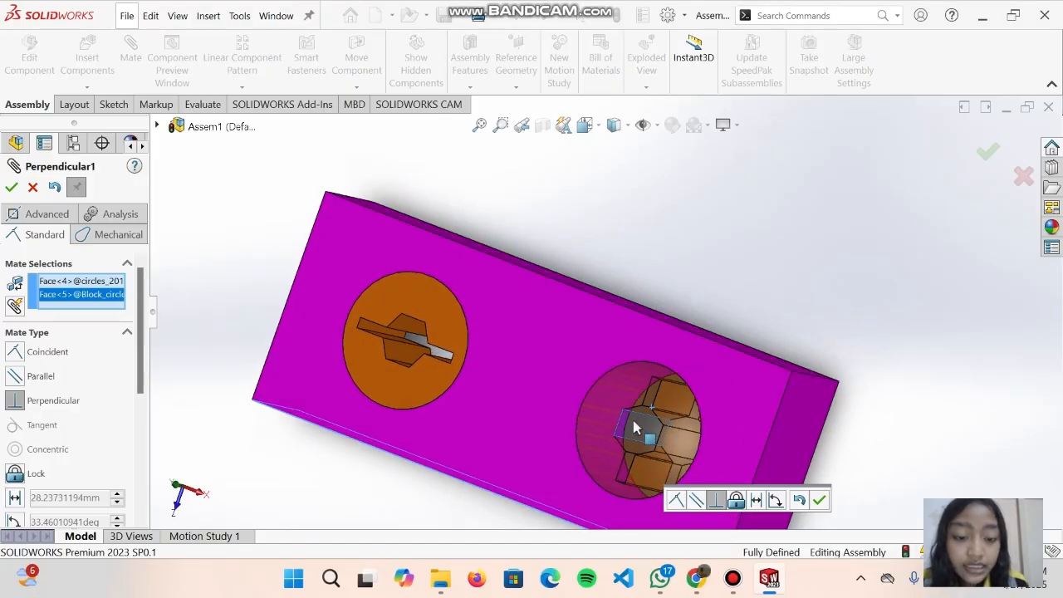
{"action": "middle_click_drag", "start_coordinate": [667, 415], "coordinate": [687, 325]}
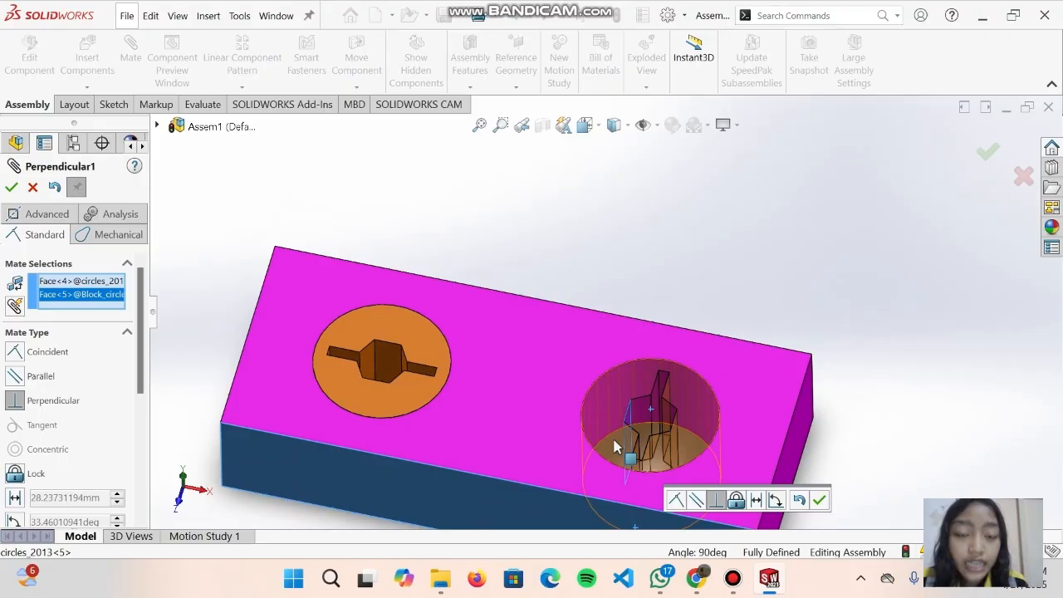
{"action": "left_click", "coordinate": [14, 190]}
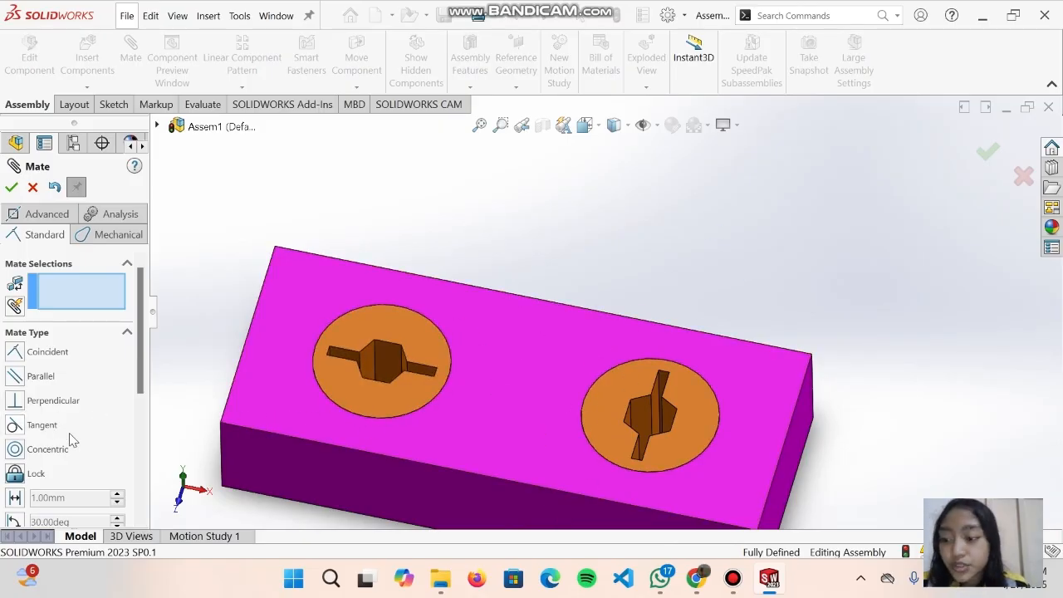
{"action": "scroll", "coordinate": [529, 330], "scroll_direction": "up", "scroll_amount": 1}
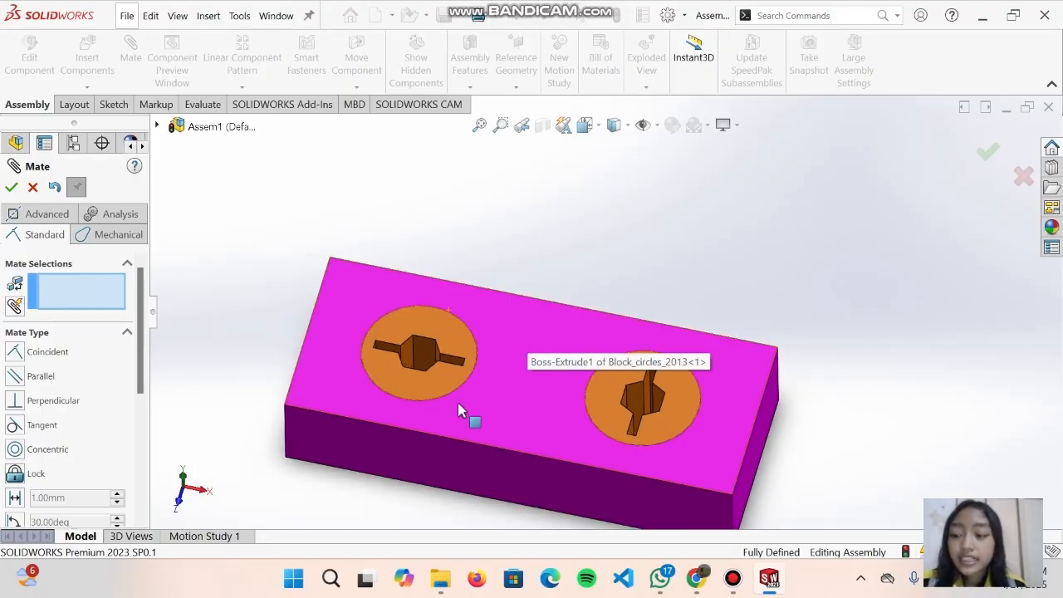
{"action": "scroll", "coordinate": [510, 408], "scroll_direction": "up", "scroll_amount": 1}
{"action": "scroll", "coordinate": [526, 365], "scroll_direction": "down", "scroll_amount": 1}
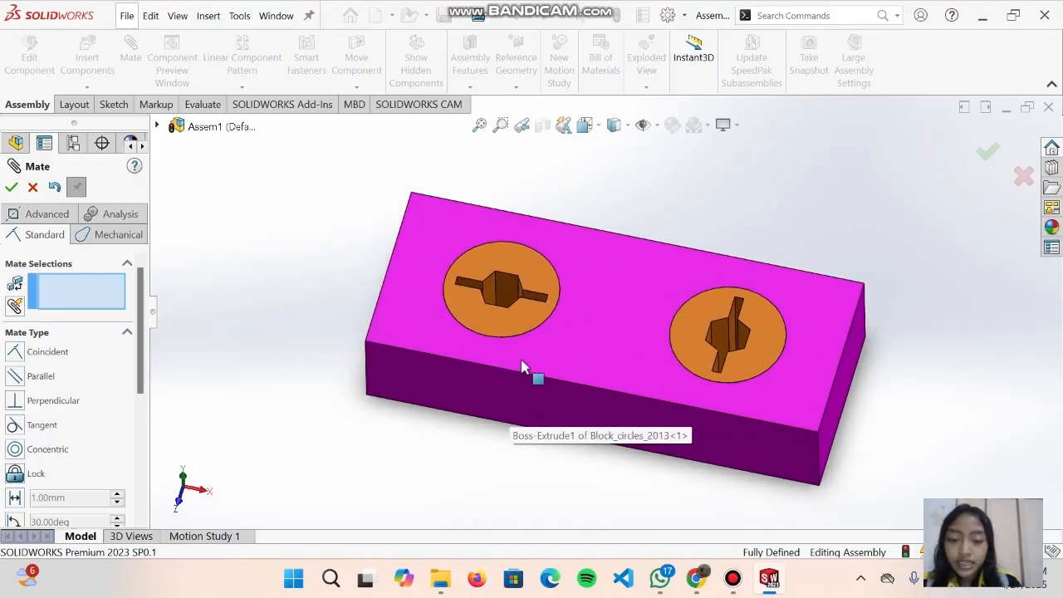
{"action": "left_click", "coordinate": [12, 190]}
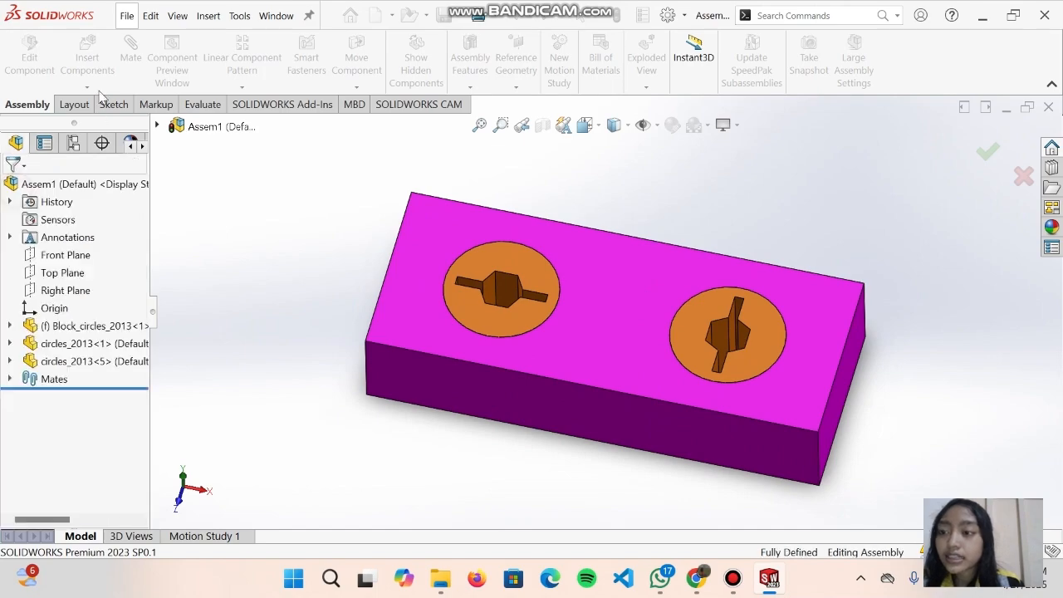
Insert another circles_2013 part and place it in free space beside the short end of the block.
{"action": "left_click", "coordinate": [88, 58]}
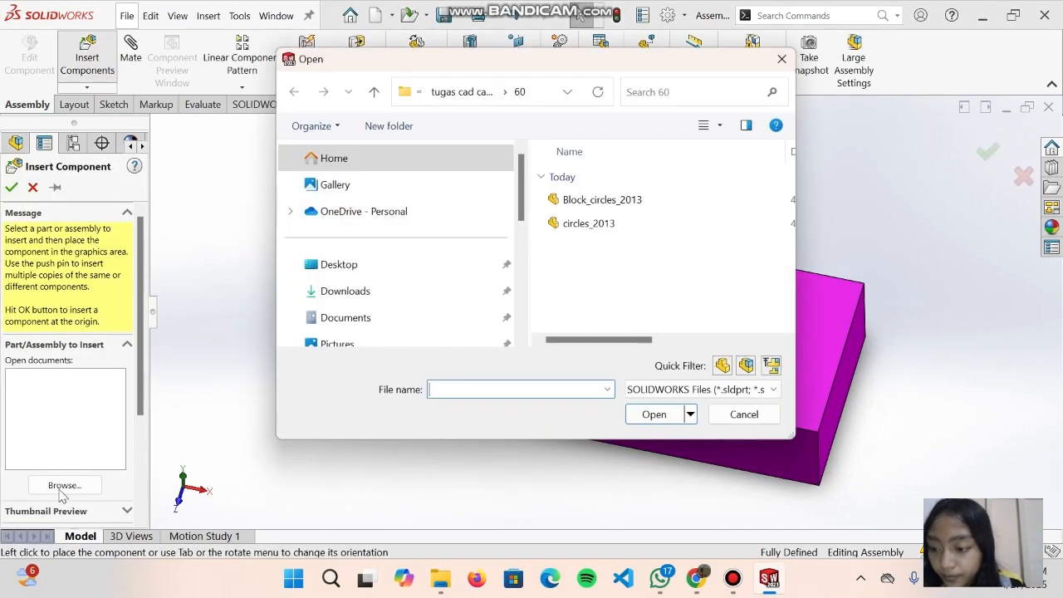
{"action": "left_click", "coordinate": [609, 223]}
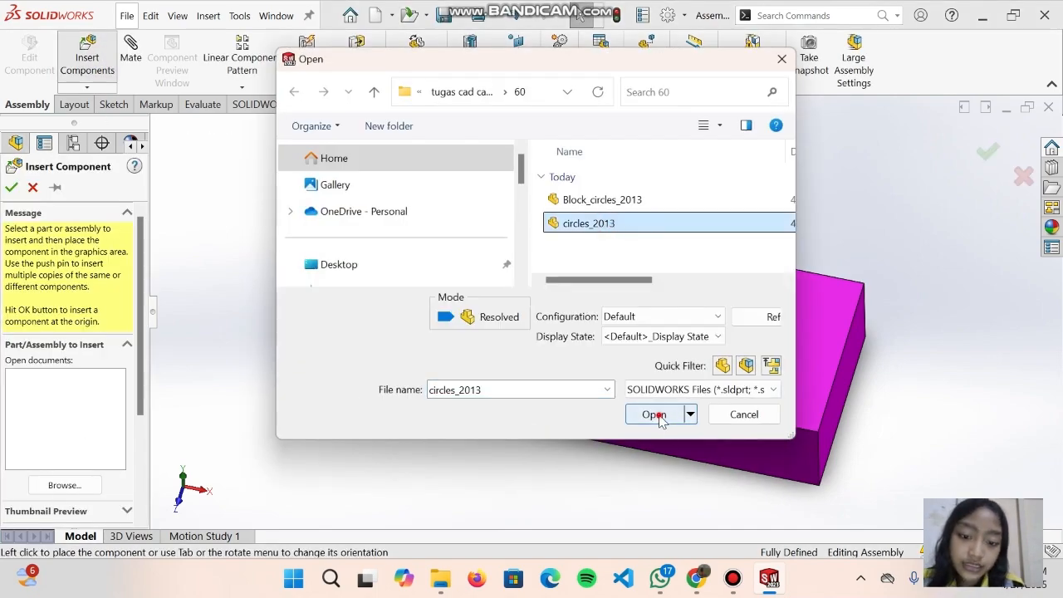
{"action": "left_click", "coordinate": [653, 414]}
{"action": "left_click", "coordinate": [284, 281]}
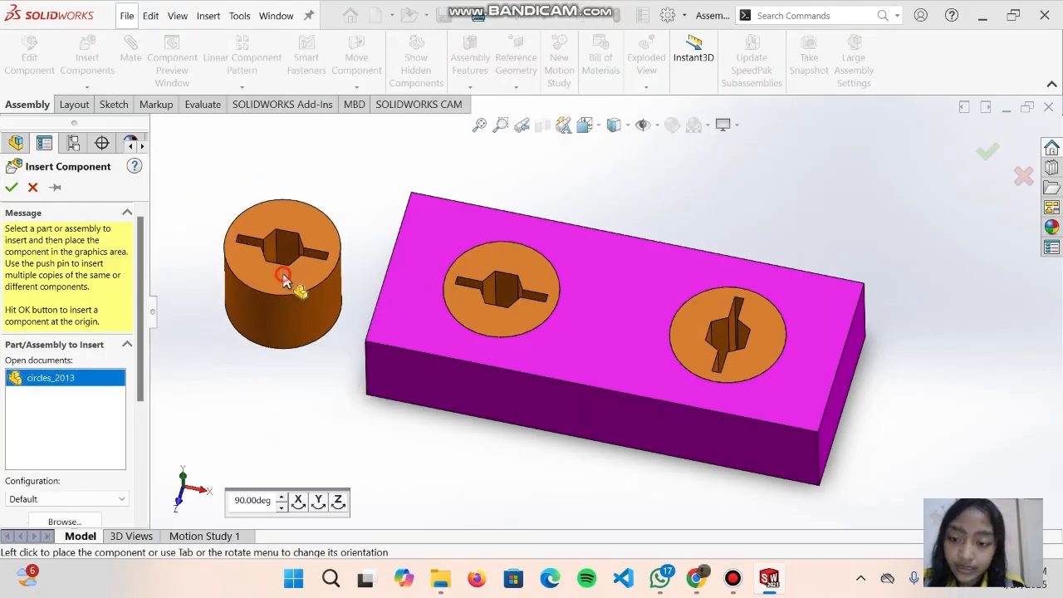
{"action": "scroll", "coordinate": [536, 316], "scroll_direction": "up", "scroll_amount": 3}
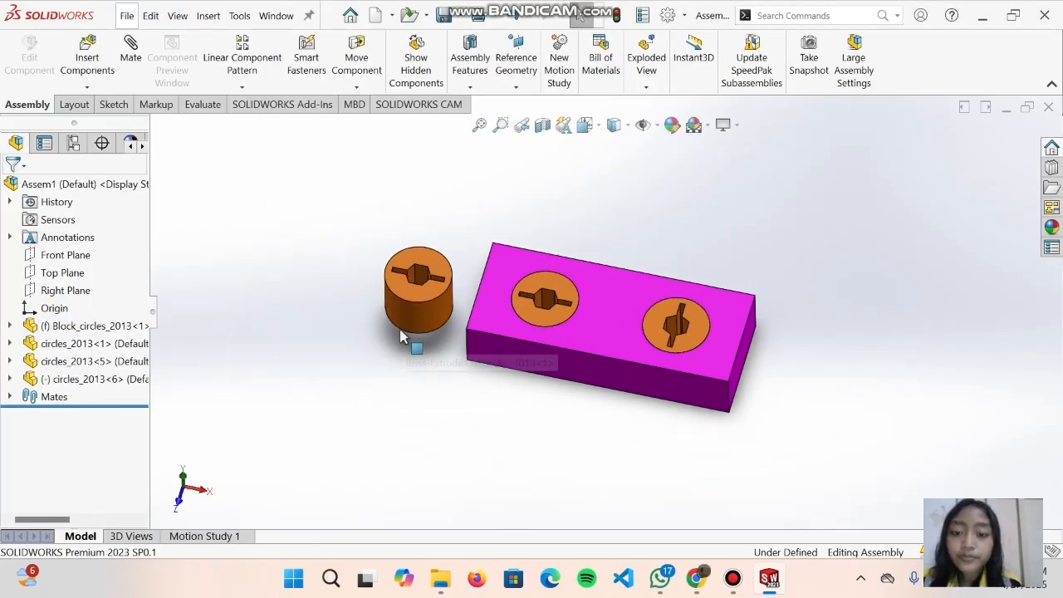
Add a Tangent mate between the outer cylindrical face of circles_2013<6> and the block's long front side face.
{"action": "left_click", "coordinate": [130, 64]}
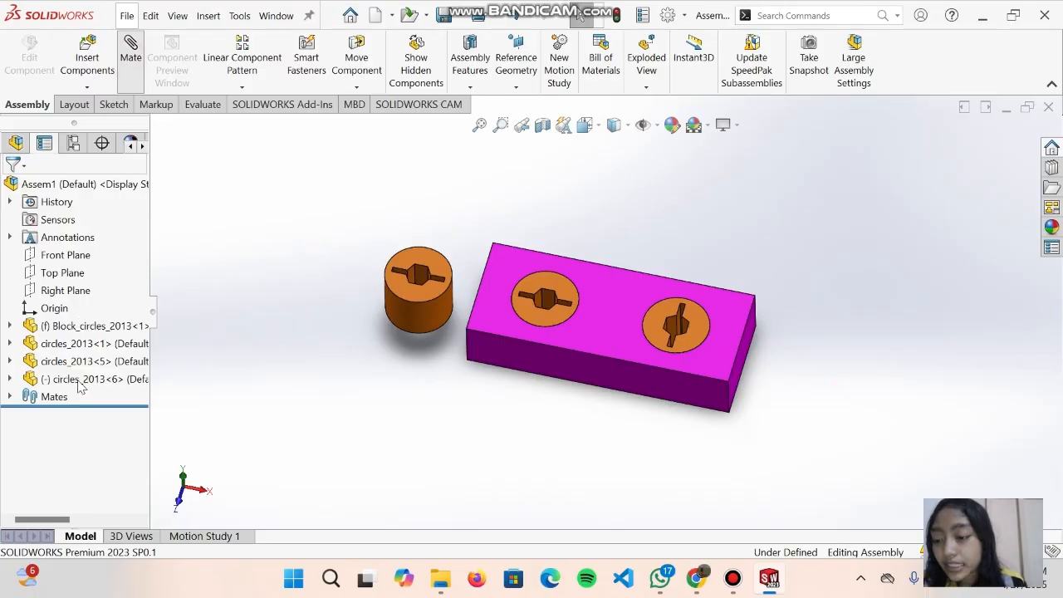
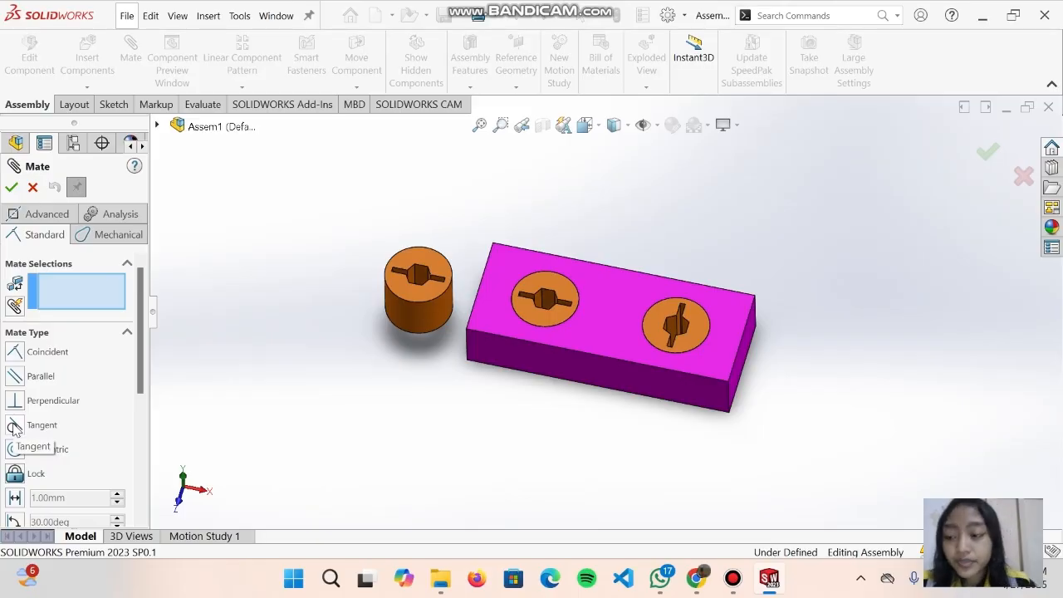
{"action": "scroll", "coordinate": [420, 351], "scroll_direction": "down", "scroll_amount": 3}
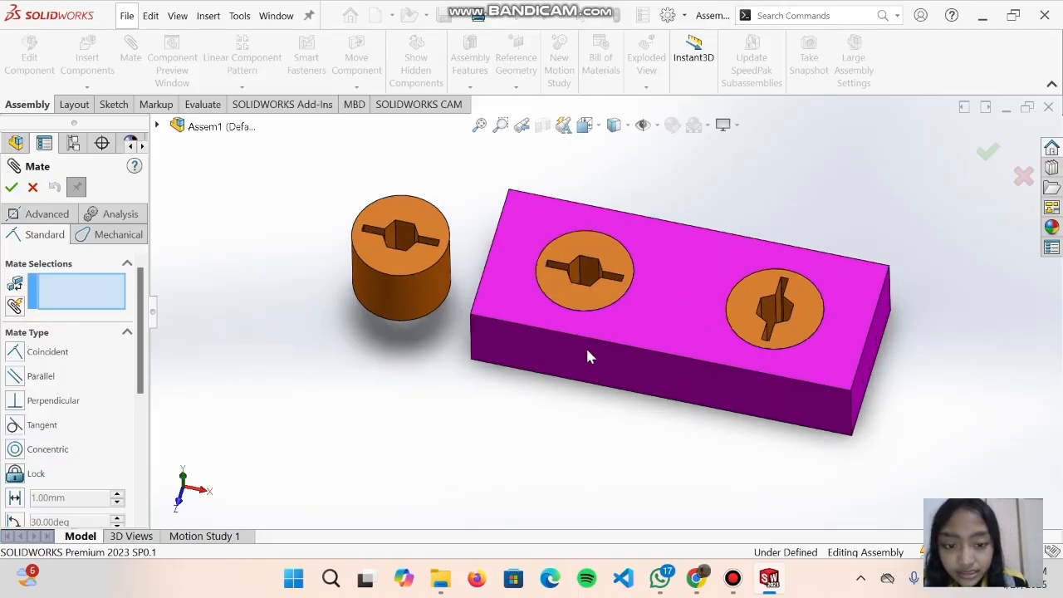
{"action": "left_click_drag", "start_coordinate": [421, 288], "coordinate": [341, 379]}
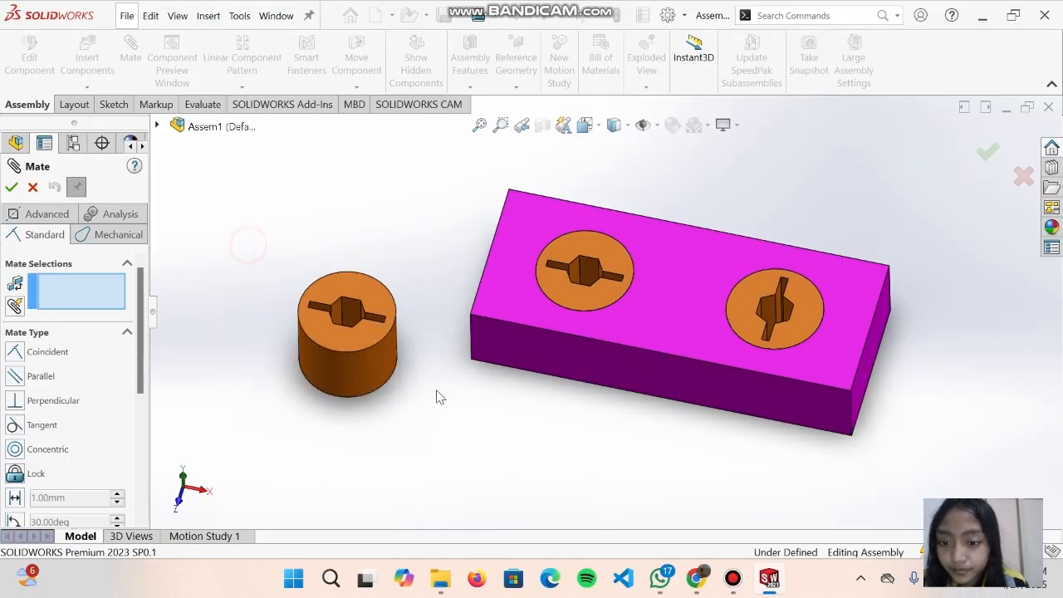
{"action": "left_click", "coordinate": [379, 370]}
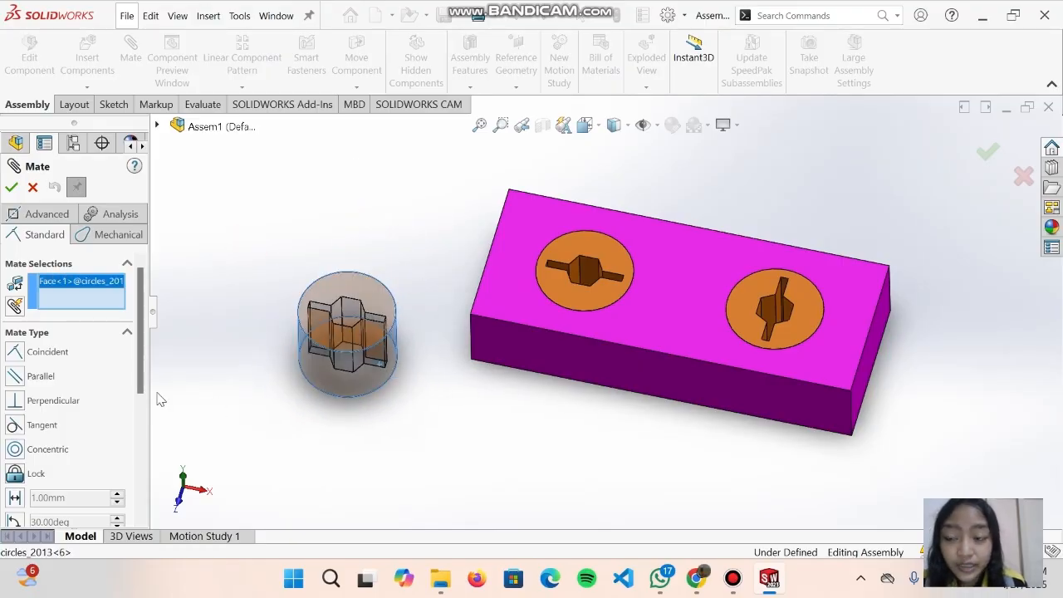
{"action": "left_click", "coordinate": [637, 370]}
{"action": "left_click", "coordinate": [12, 187]}
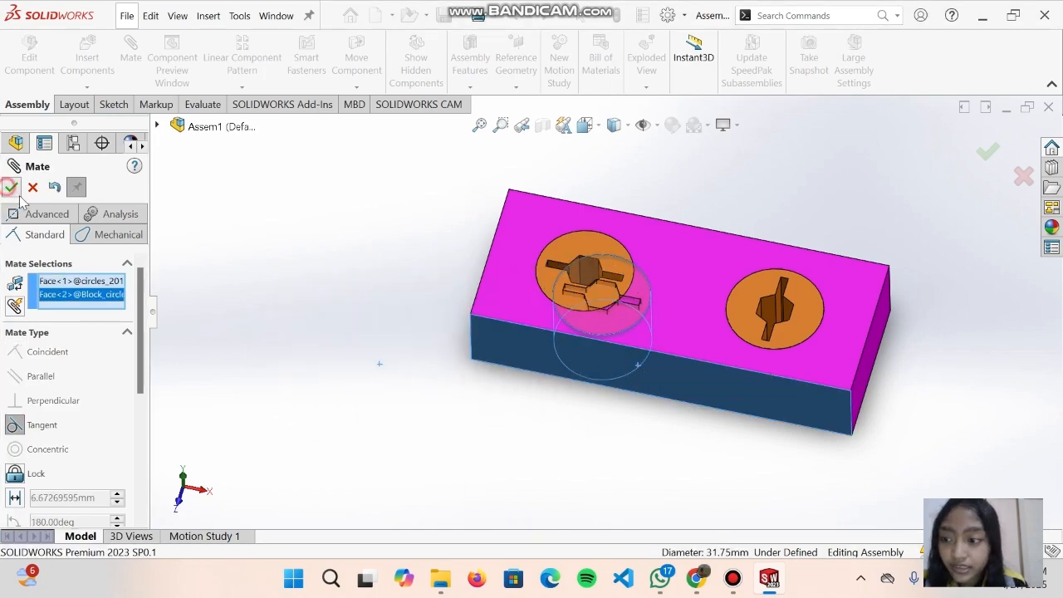
Move circles_2013<6> along and through the block to test the freedom left by the Tangent mate.
{"action": "left_click_drag", "start_coordinate": [425, 297], "coordinate": [398, 278]}
{"action": "left_click_drag", "start_coordinate": [490, 266], "coordinate": [632, 284]}
{"action": "scroll", "coordinate": [634, 282], "scroll_direction": "down", "scroll_amount": 3}
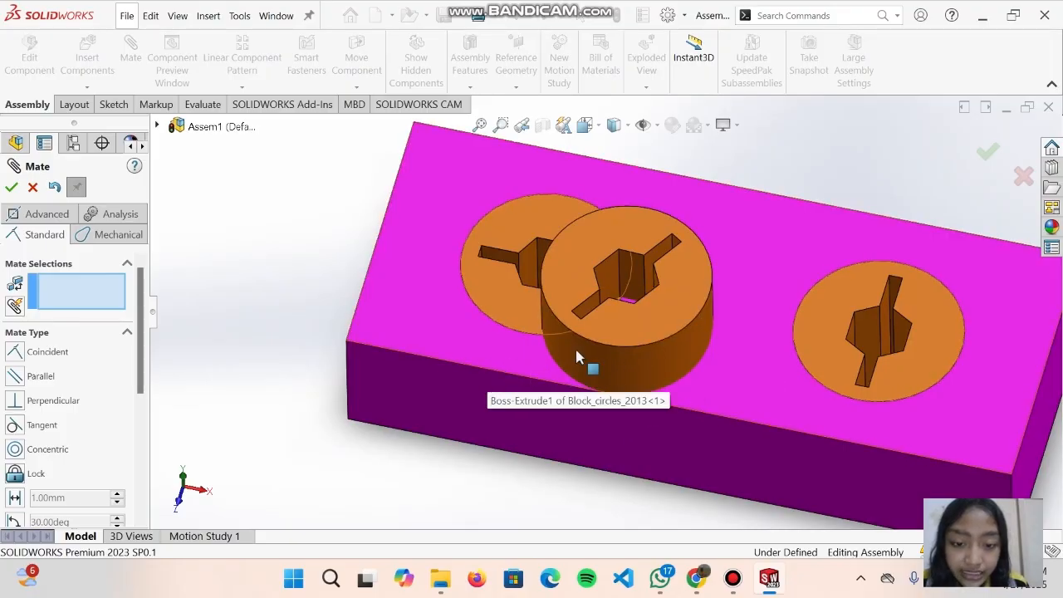
{"action": "left_click_drag", "start_coordinate": [579, 358], "coordinate": [587, 262]}
{"action": "scroll", "coordinate": [605, 321], "scroll_direction": "up", "scroll_amount": 3}
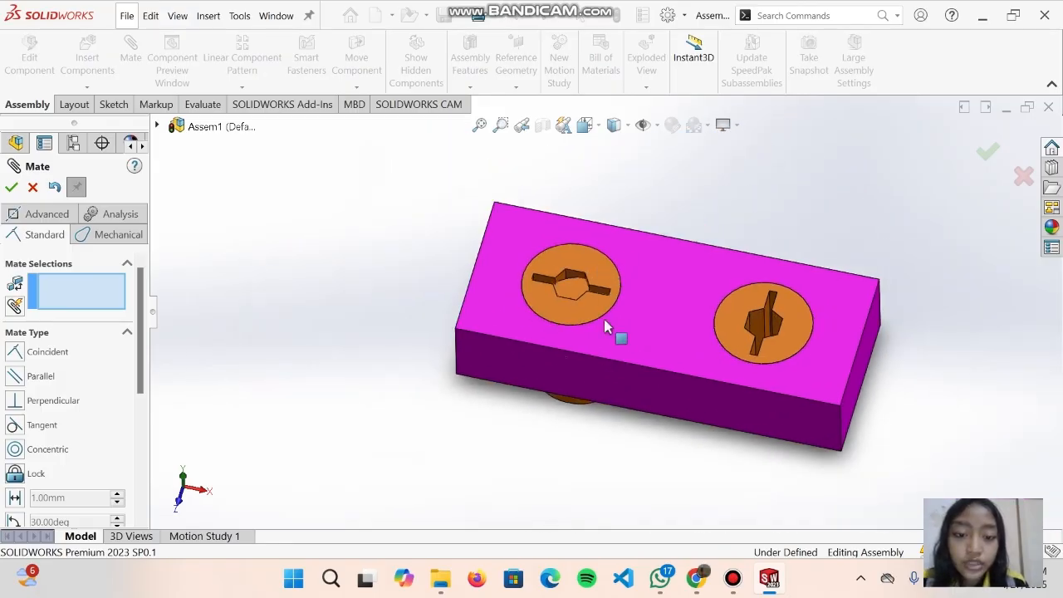
{"action": "scroll", "coordinate": [613, 377], "scroll_direction": "down", "scroll_amount": 2}
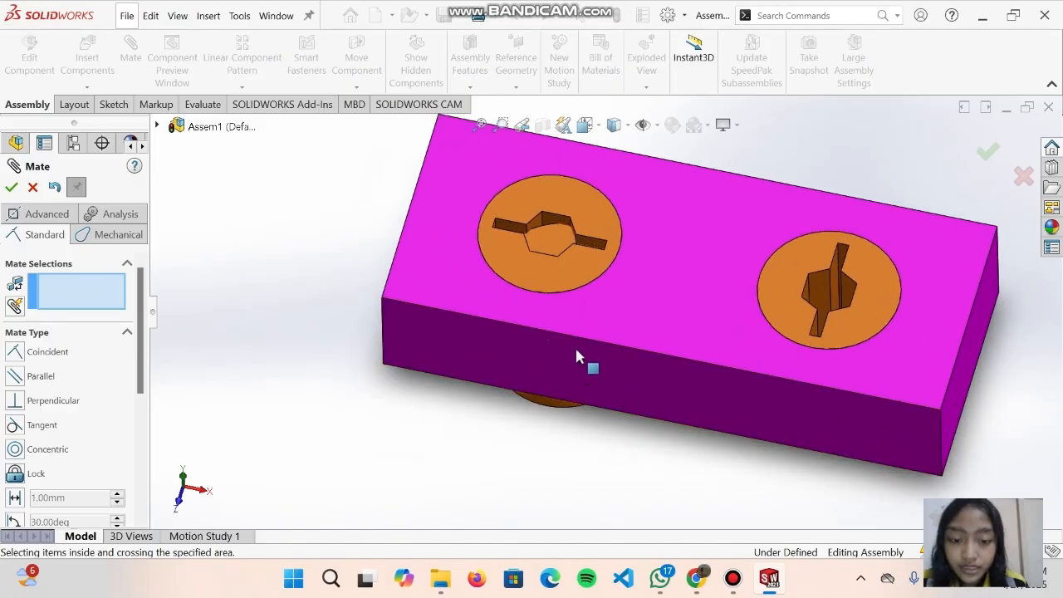
{"action": "scroll", "coordinate": [579, 356], "scroll_direction": "up", "scroll_amount": 3}
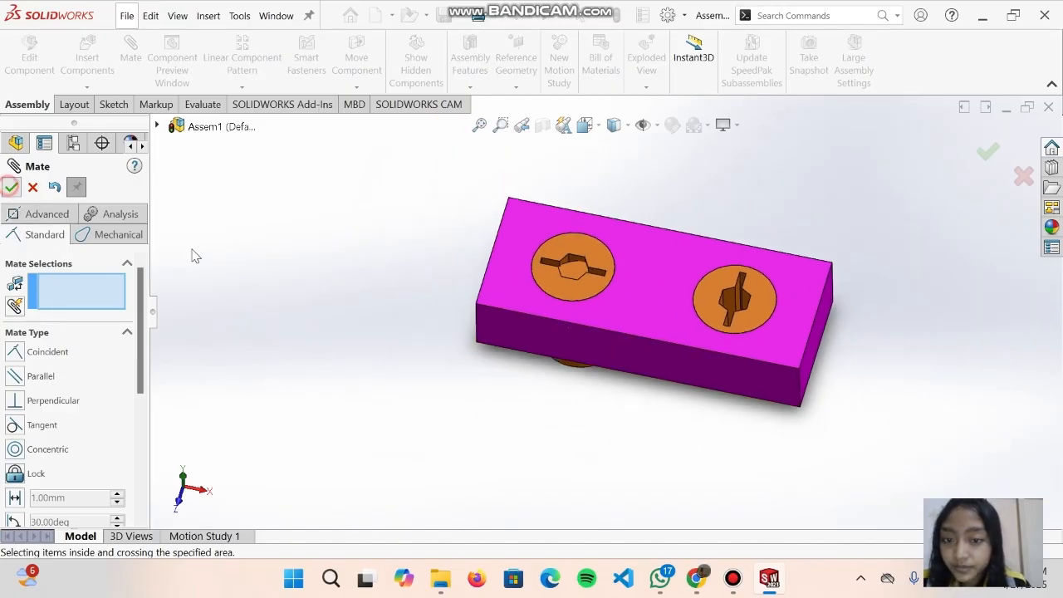
Finish mating and undo the Tangent mate between circles_2013<6> and the block's long front side face.
{"action": "key", "text": "Escape"}
{"action": "left_click", "coordinate": [652, 294]}
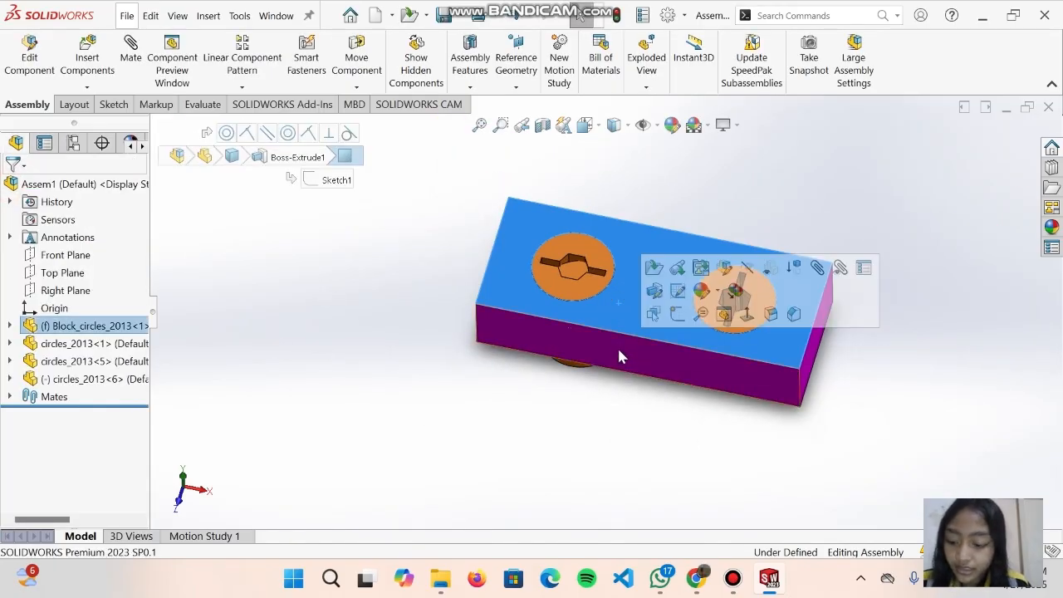
{"action": "key", "text": "ctrl+z"}
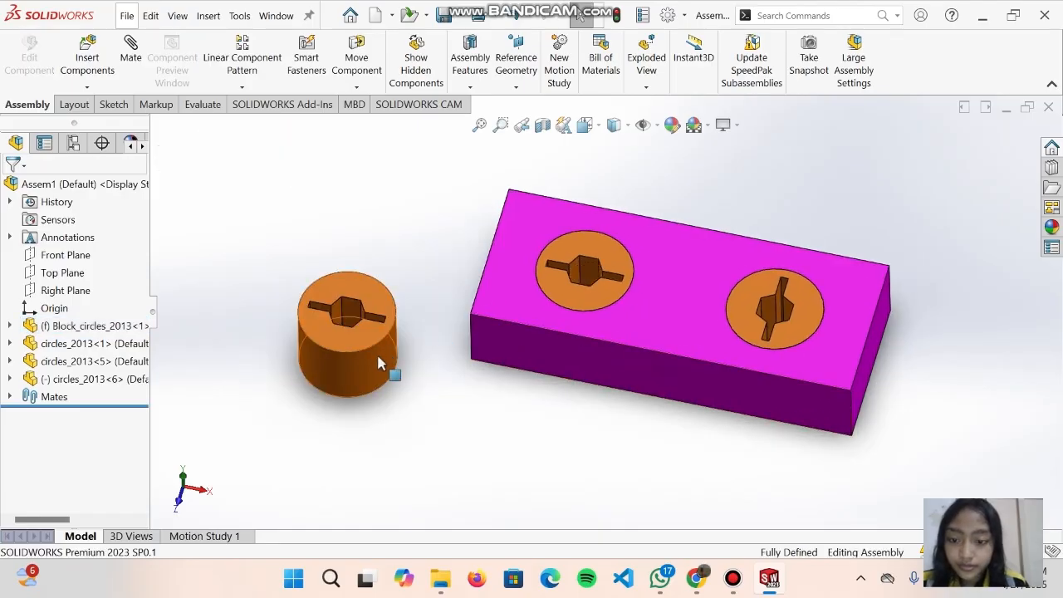
Add a Tangent mate between the outer cylindrical face of circles_2013<6> and the upper edge of the block's short end, and test the cylinder's movement.
{"action": "left_click", "coordinate": [130, 51]}
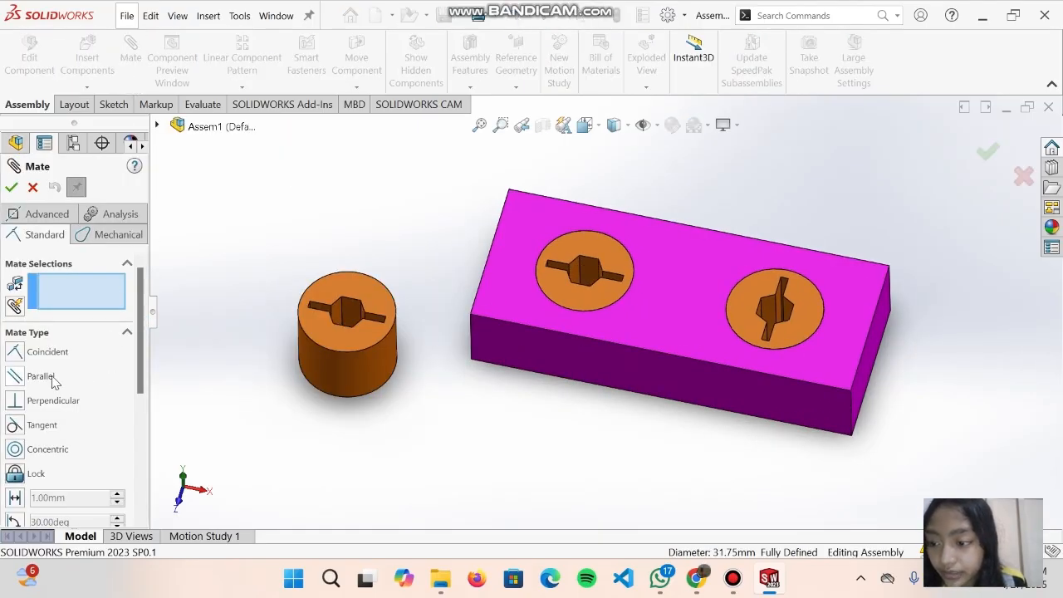
{"action": "left_click", "coordinate": [388, 343]}
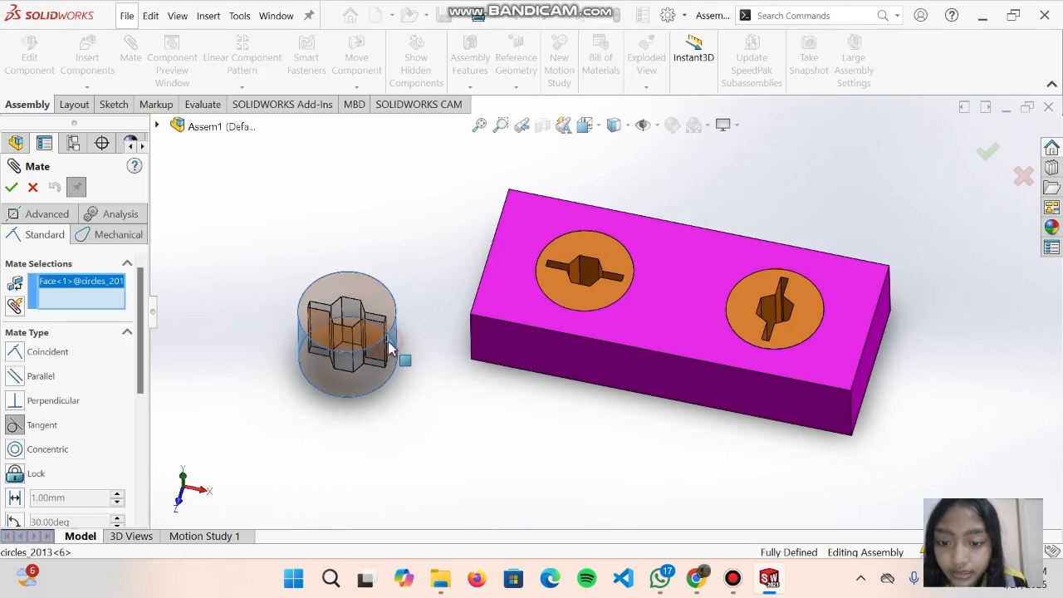
{"action": "left_click", "coordinate": [478, 302]}
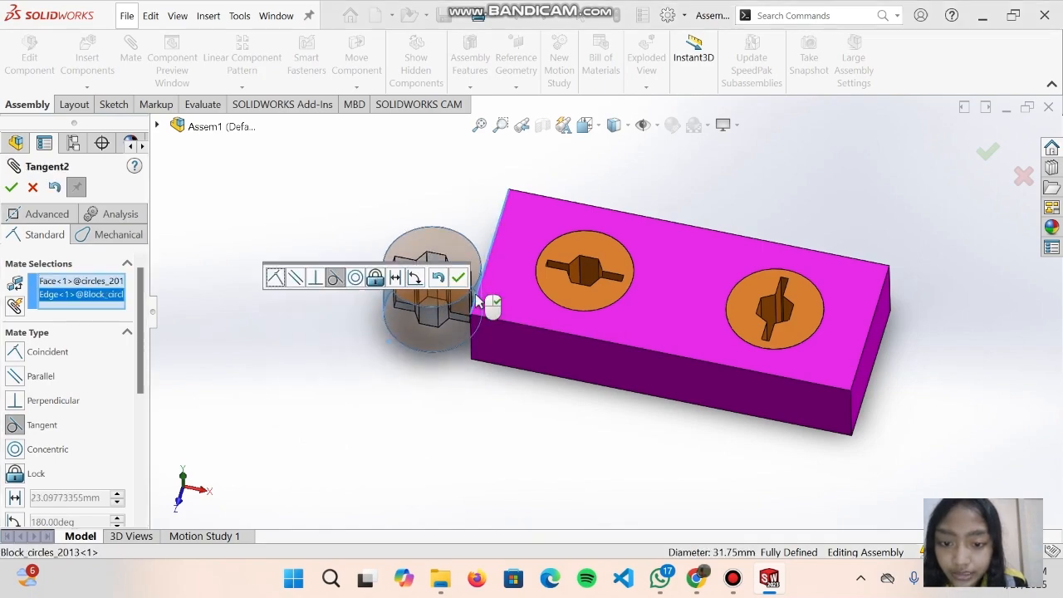
{"action": "left_click", "coordinate": [11, 187]}
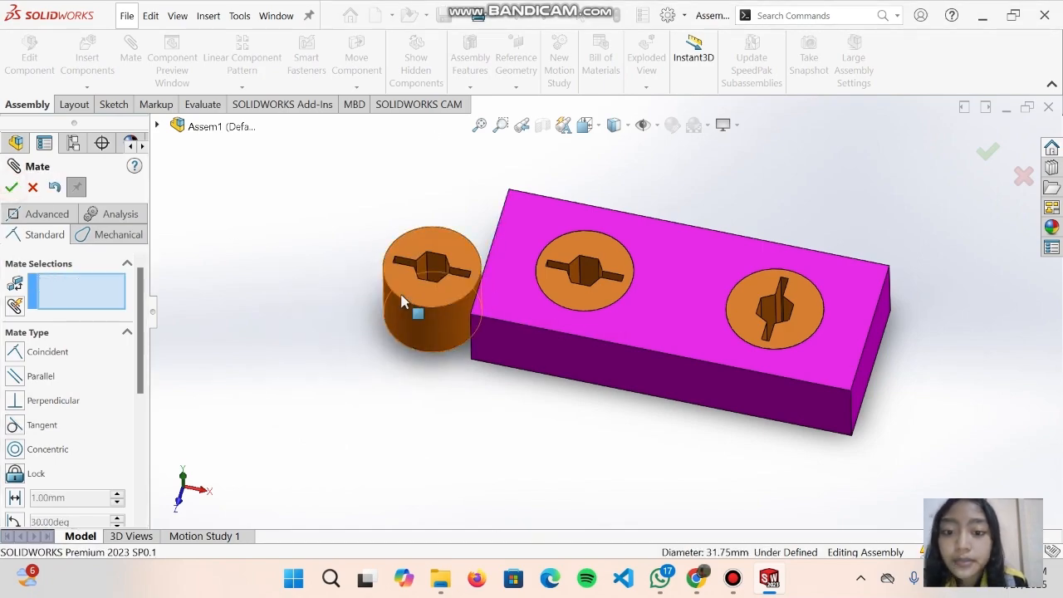
{"action": "mouse_move", "coordinate": [449, 251]}
{"action": "left_mouse_down"}
{"action": "mouse_move", "coordinate": [430, 347]}
{"action": "mouse_move", "coordinate": [469, 276]}
{"action": "mouse_move", "coordinate": [456, 202]}
{"action": "mouse_move", "coordinate": [428, 236]}
{"action": "mouse_move", "coordinate": [438, 281]}
{"action": "mouse_move", "coordinate": [468, 275]}
{"action": "mouse_move", "coordinate": [462, 237]}
{"action": "mouse_move", "coordinate": [453, 253]}
{"action": "left_mouse_up"}
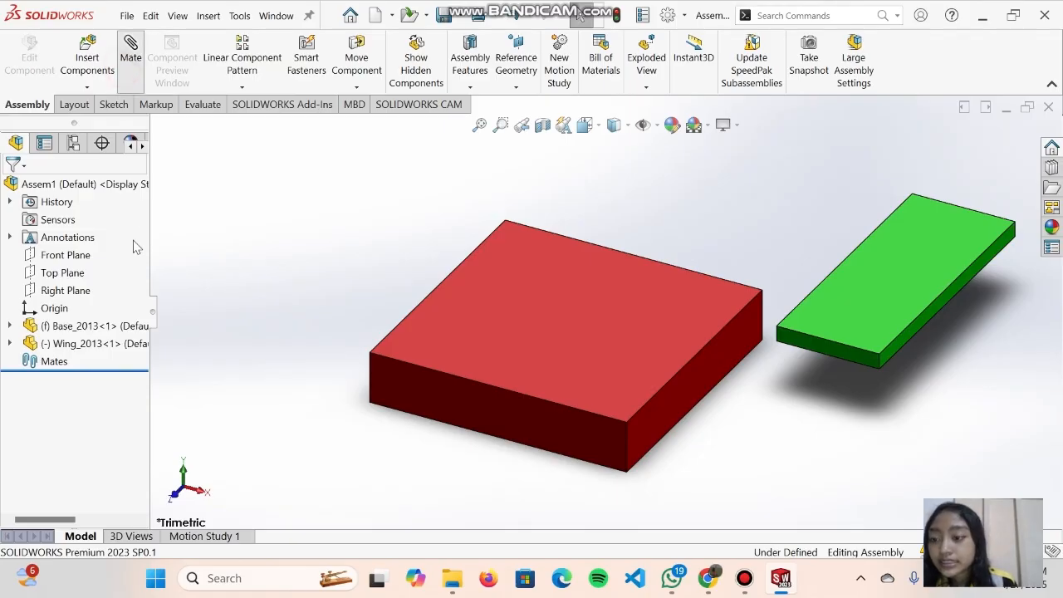
In the Base_2013 and Wing_2013 assembly, move the green Wing_2013 part close to the side face of the red base while mating.
{"action": "scroll", "coordinate": [123, 373], "scroll_direction": "down", "scroll_amount": 5}
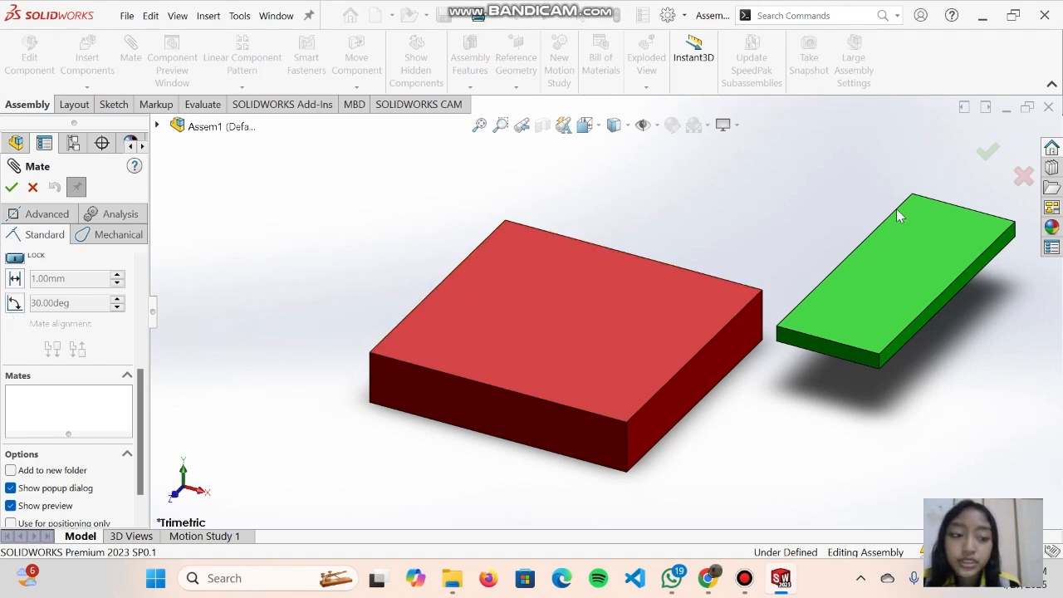
{"action": "left_click_drag", "start_coordinate": [893, 270], "coordinate": [868, 291]}
{"action": "scroll", "coordinate": [78, 326], "scroll_direction": "up", "scroll_amount": 5}
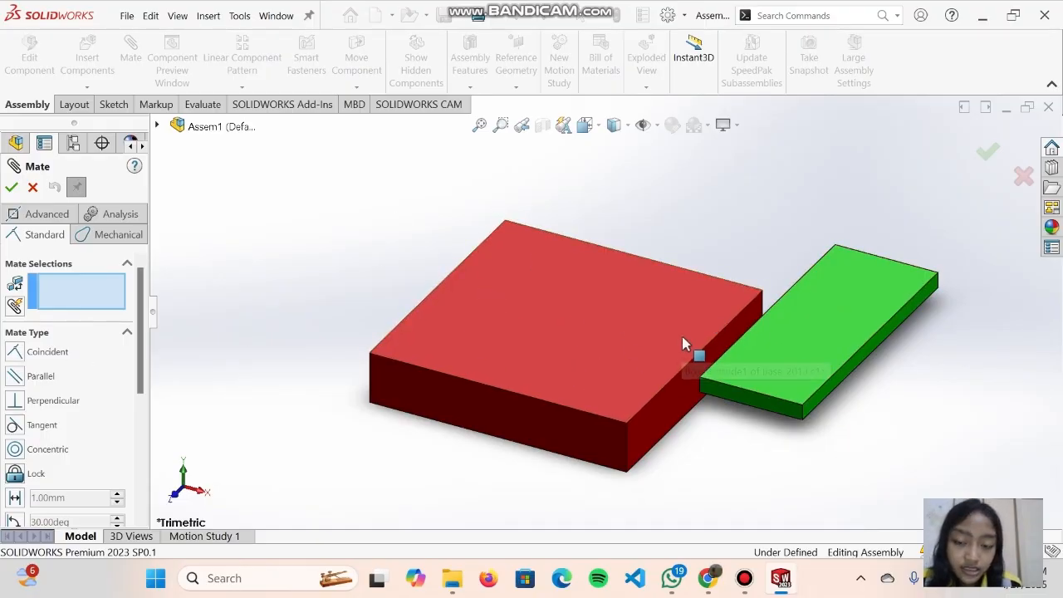
Pull the green wing away from the red base and make its rear inner corner coincident with the base's upper rear corner.
{"action": "middle_click_drag", "start_coordinate": [690, 349], "coordinate": [727, 347]}
{"action": "left_click_drag", "start_coordinate": [790, 301], "coordinate": [831, 287]}
{"action": "left_click", "coordinate": [810, 174]}
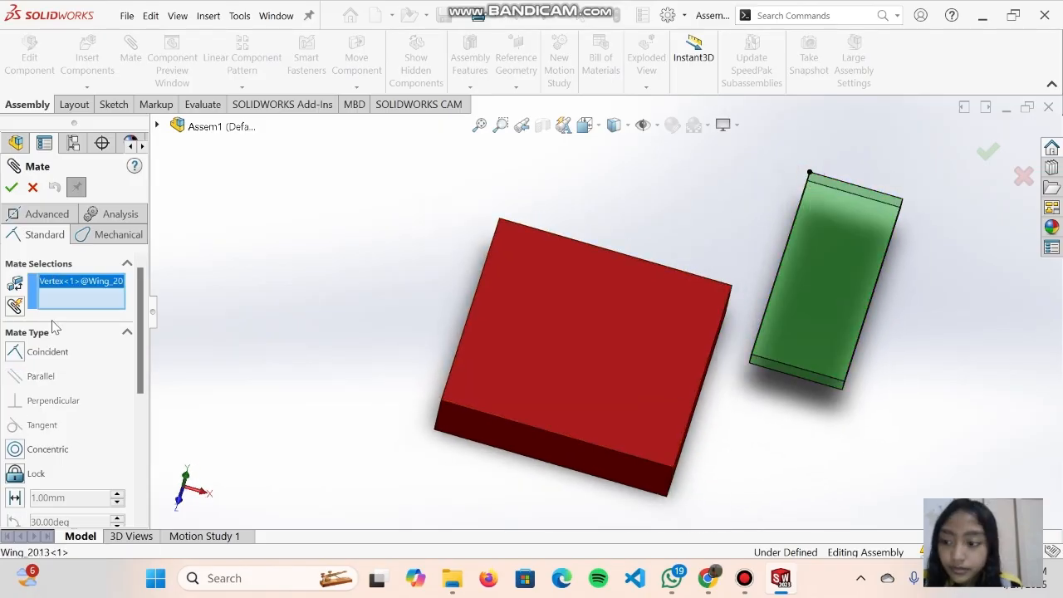
{"action": "left_click", "coordinate": [731, 288]}
{"action": "left_click", "coordinate": [11, 189]}
Swing the wing outward and add a coincident mate between its front inner corner and the base's upper front corner.
{"action": "left_click_drag", "start_coordinate": [768, 415], "coordinate": [848, 336]}
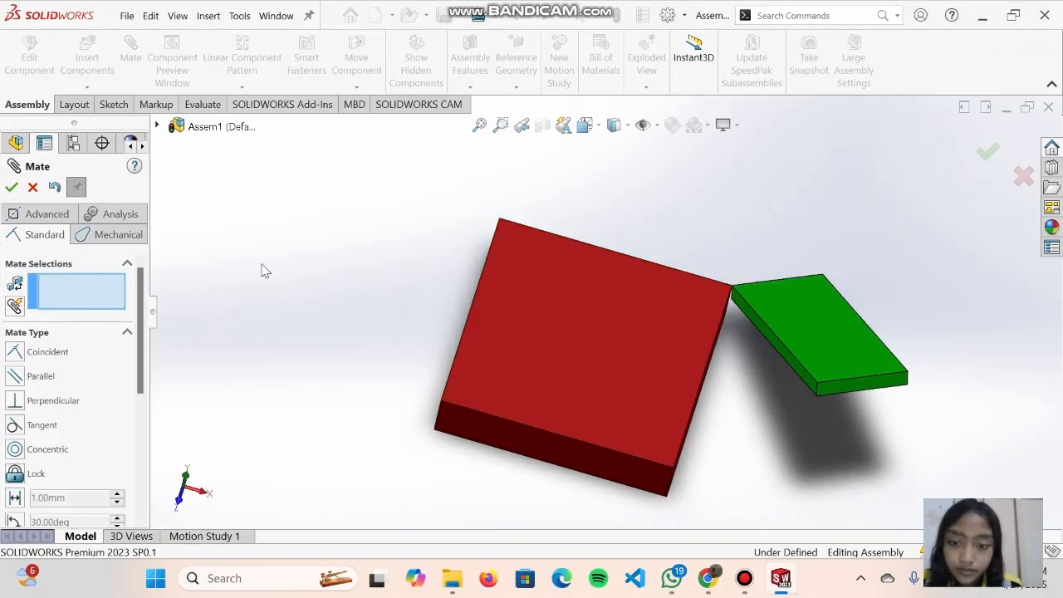
{"action": "left_click", "coordinate": [47, 354]}
{"action": "left_click", "coordinate": [818, 384]}
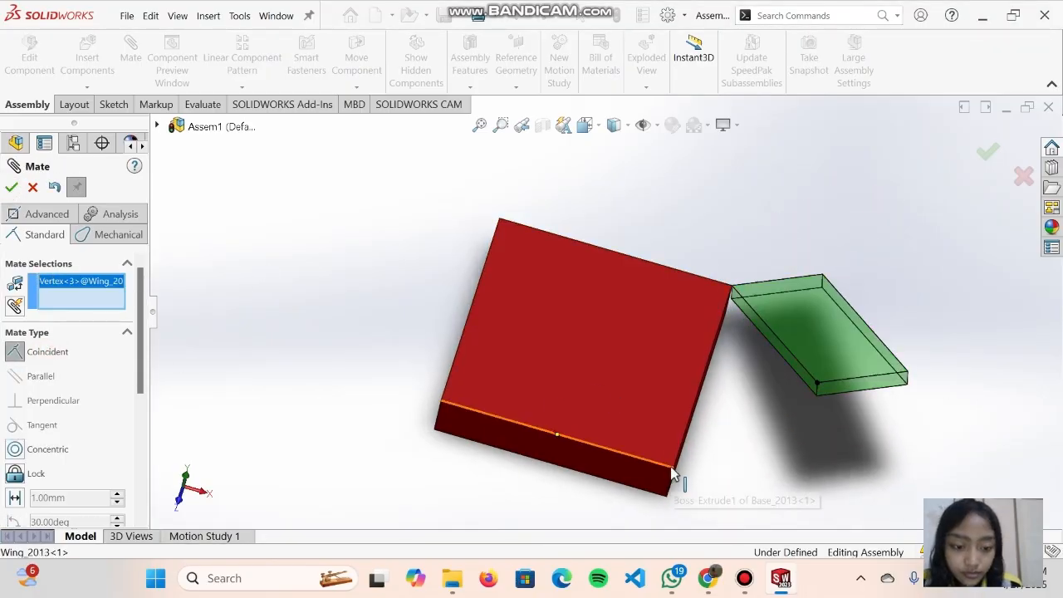
{"action": "left_click", "coordinate": [674, 471]}
{"action": "left_click", "coordinate": [773, 487]}
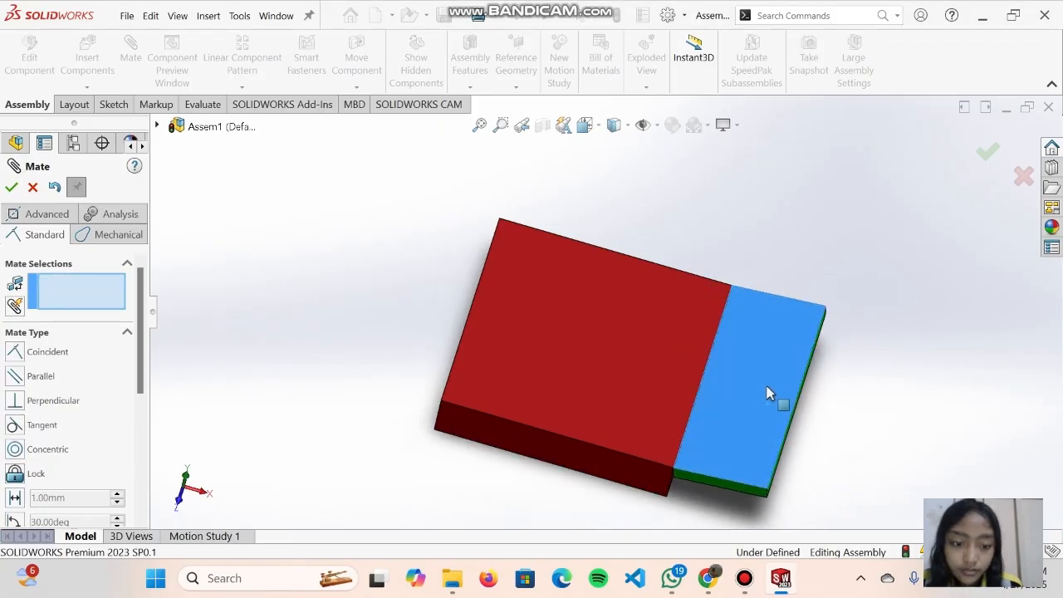
Rotate the wing about the shared base edge so that it tilts upward, checking how it hinges.
{"action": "left_click_drag", "start_coordinate": [793, 359], "coordinate": [787, 329]}
{"action": "scroll", "coordinate": [748, 420], "scroll_direction": "up", "scroll_amount": 1}
{"action": "scroll", "coordinate": [705, 424], "scroll_direction": "up", "scroll_amount": 1}
{"action": "middle_click_drag", "start_coordinate": [705, 420], "coordinate": [705, 351]}
{"action": "scroll", "coordinate": [705, 359], "scroll_direction": "down", "scroll_amount": 4}
{"action": "middle_click_drag", "start_coordinate": [577, 380], "coordinate": [572, 350]}
{"action": "scroll", "coordinate": [571, 349], "scroll_direction": "up", "scroll_amount": 1}
{"action": "left_click_drag", "start_coordinate": [678, 310], "coordinate": [771, 285]}
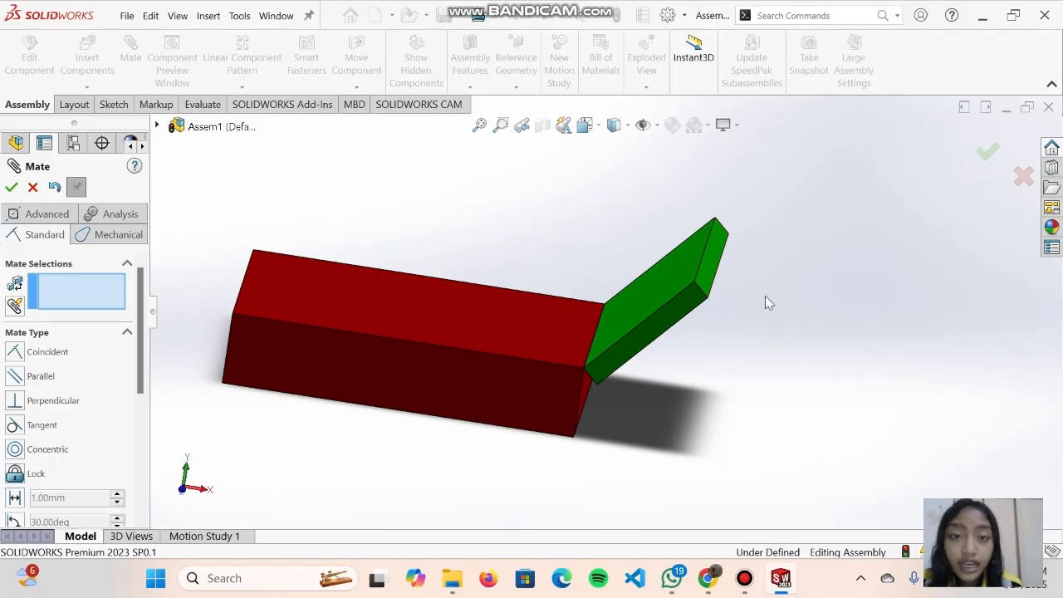
Add an angle mate of 130 degrees between the wing's front short edge and the base's upper front edge.
{"action": "scroll", "coordinate": [33, 411], "scroll_direction": "down", "scroll_amount": 3}
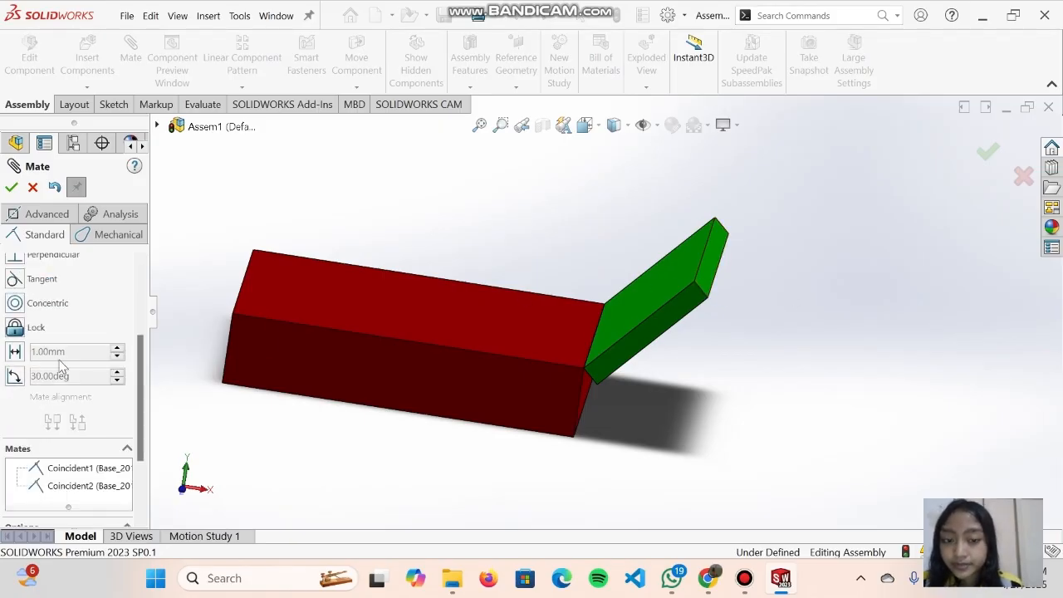
{"action": "scroll", "coordinate": [613, 394], "scroll_direction": "down", "scroll_amount": 5}
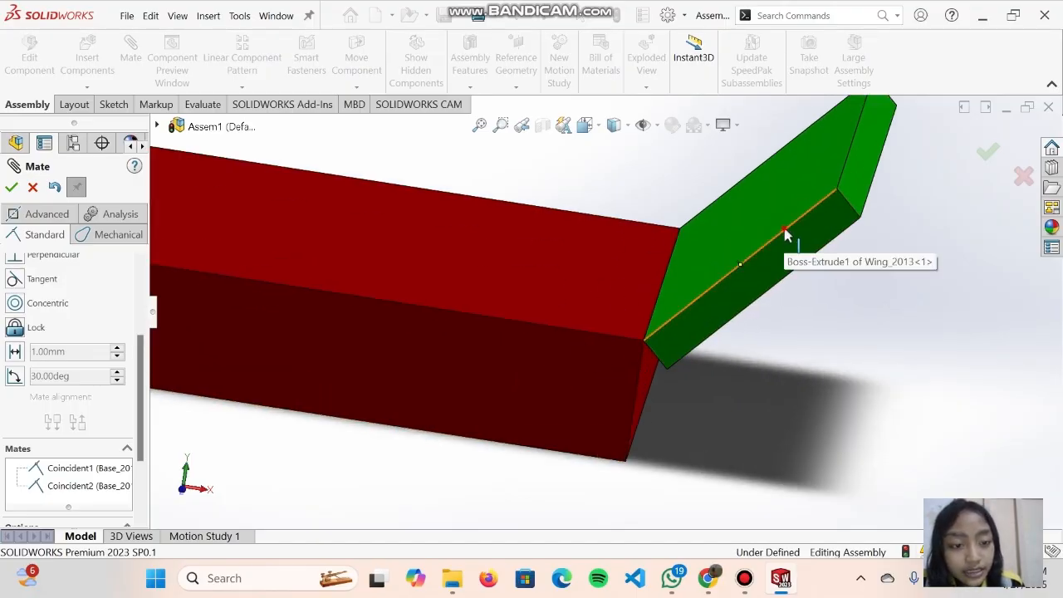
{"action": "left_click", "coordinate": [785, 232]}
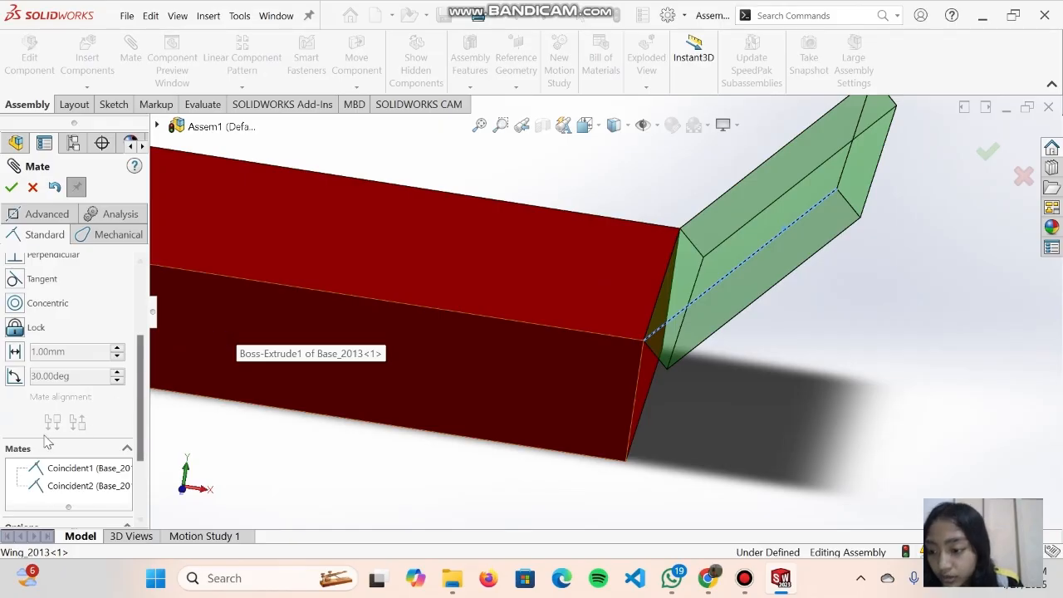
{"action": "left_click", "coordinate": [15, 378]}
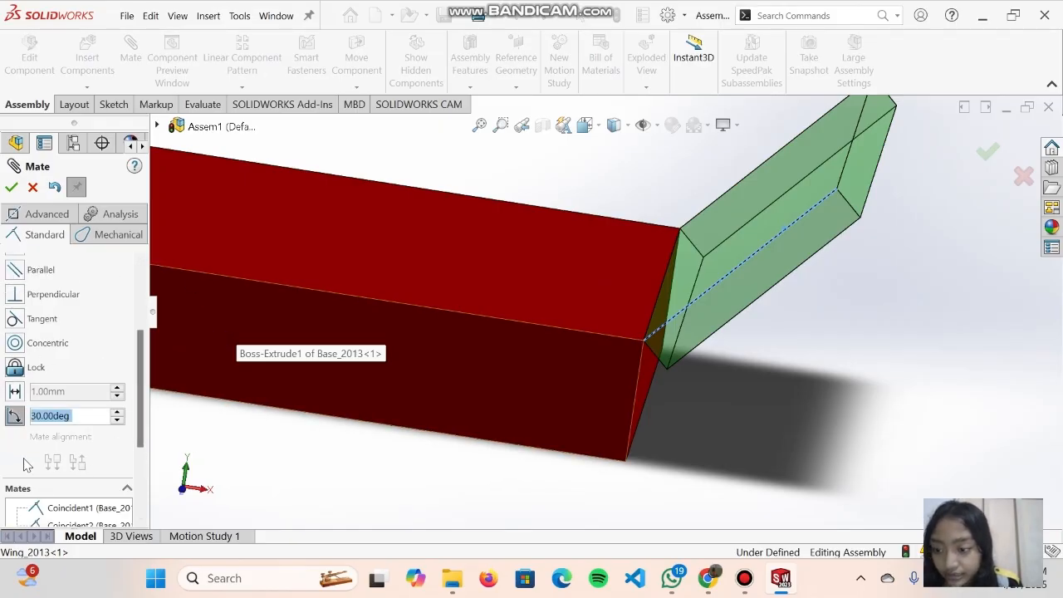
{"action": "left_click", "coordinate": [467, 320]}
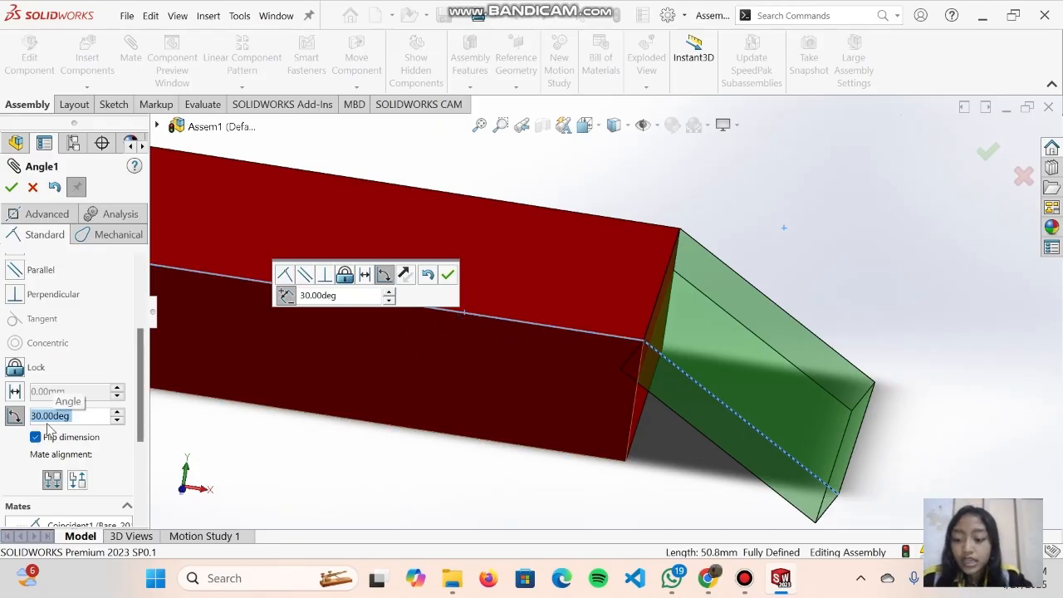
{"action": "type", "text": "130"}
{"action": "key", "text": "Return"}
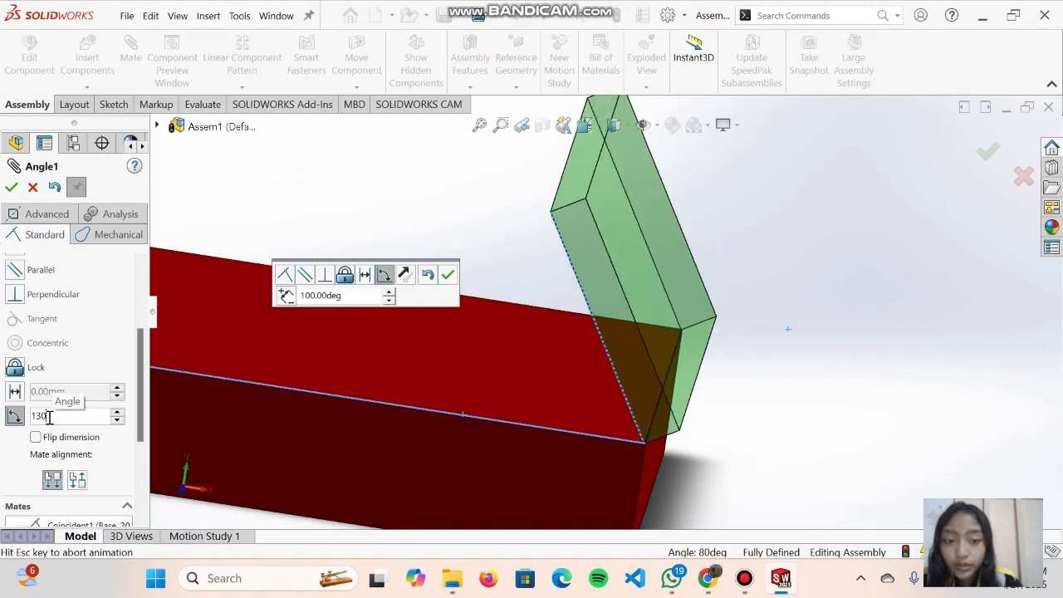
{"action": "left_click", "coordinate": [117, 411]}
Examine the two-wing assembly and the coincident, angle and distance mates that hold the wings to the base.
{"action": "middle_click_drag", "start_coordinate": [643, 332], "coordinate": [669, 208]}
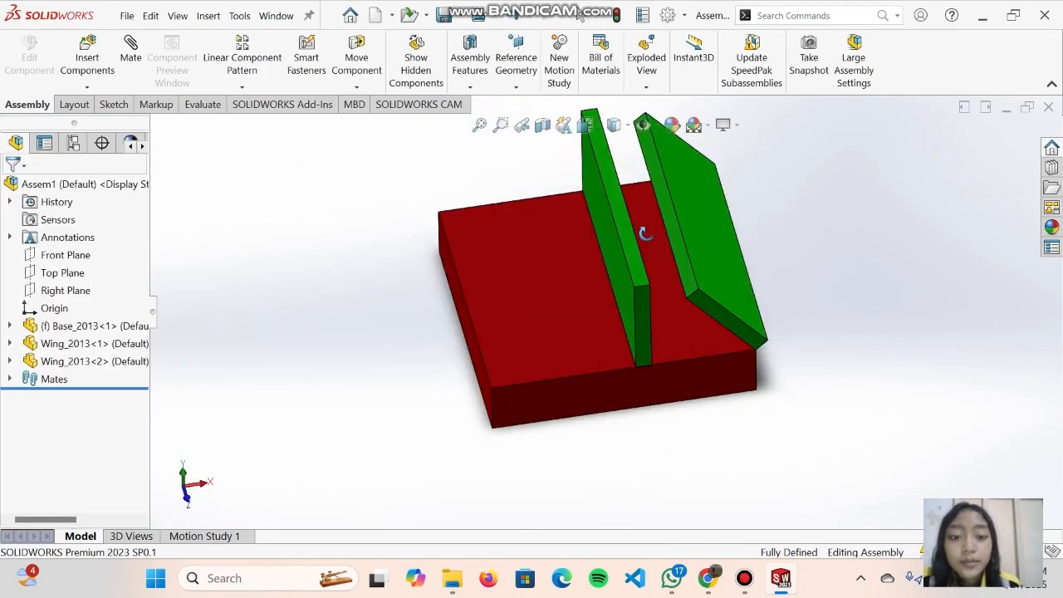
{"action": "middle_click_drag", "start_coordinate": [641, 380], "coordinate": [695, 225]}
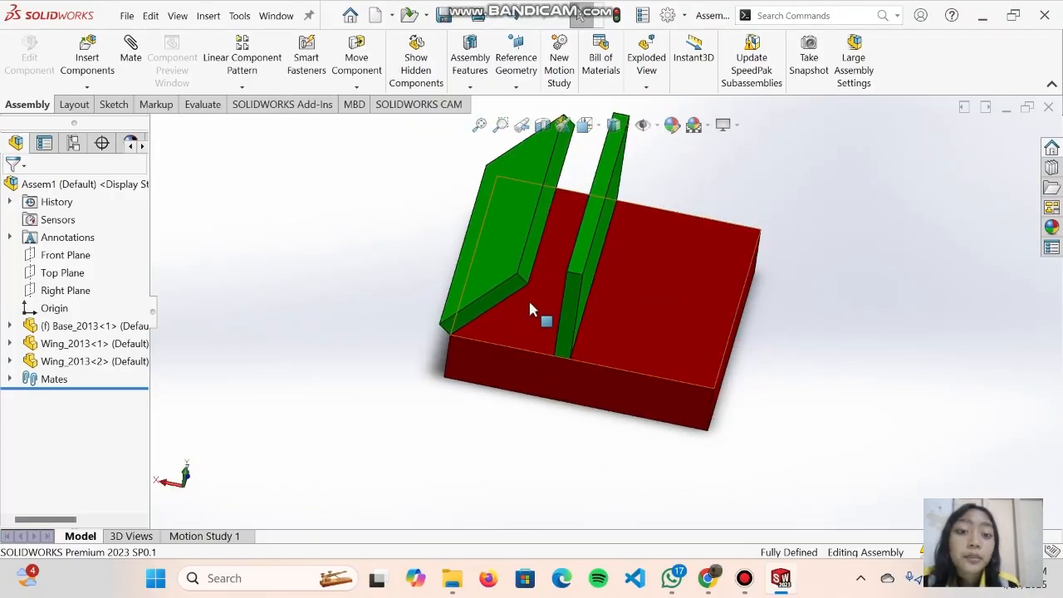
{"action": "scroll", "coordinate": [530, 304], "scroll_direction": "down", "scroll_amount": 2}
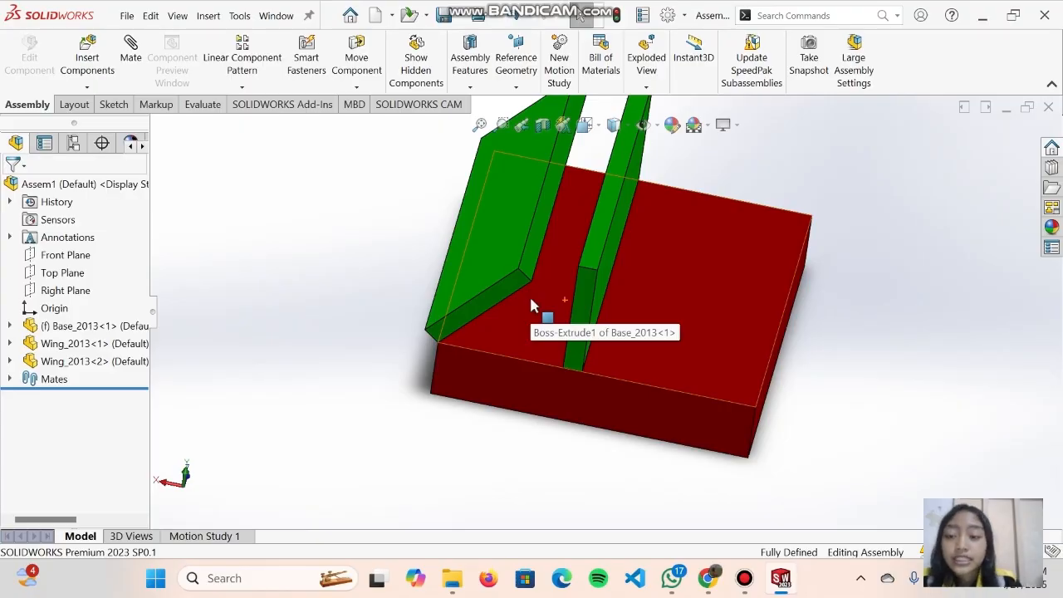
{"action": "left_click", "coordinate": [8, 381]}
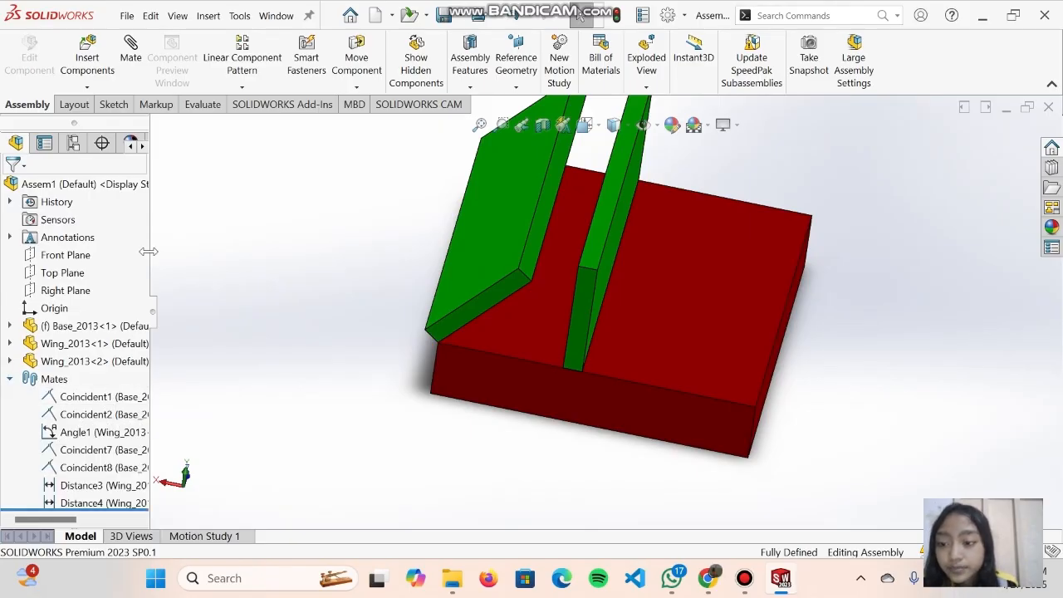
{"action": "left_click_drag", "start_coordinate": [148, 251], "coordinate": [303, 251]}
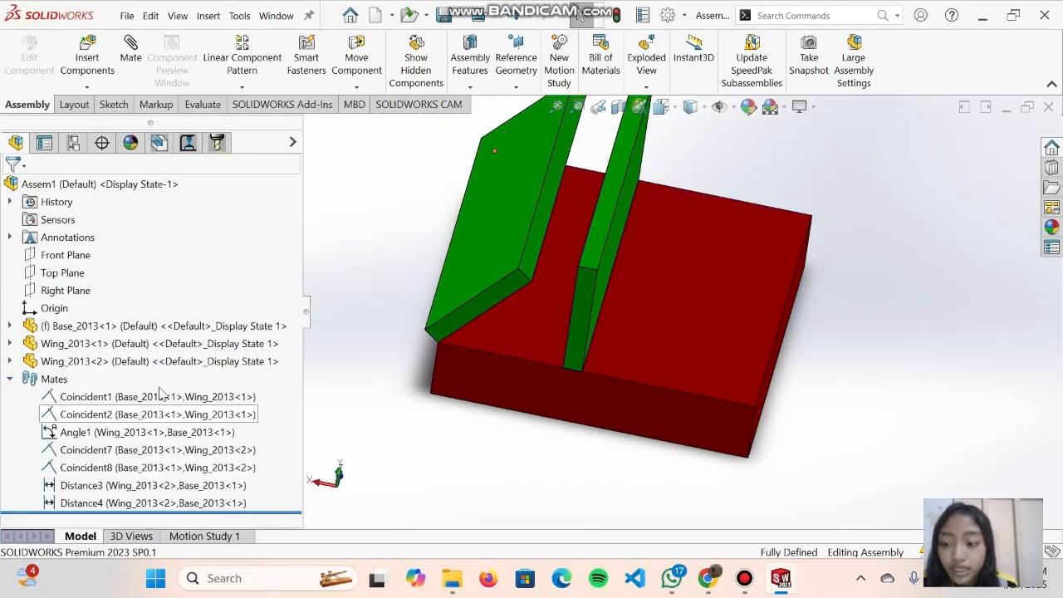
{"action": "left_click", "coordinate": [154, 397]}
{"action": "left_click", "coordinate": [164, 415]}
{"action": "left_click", "coordinate": [174, 432]}
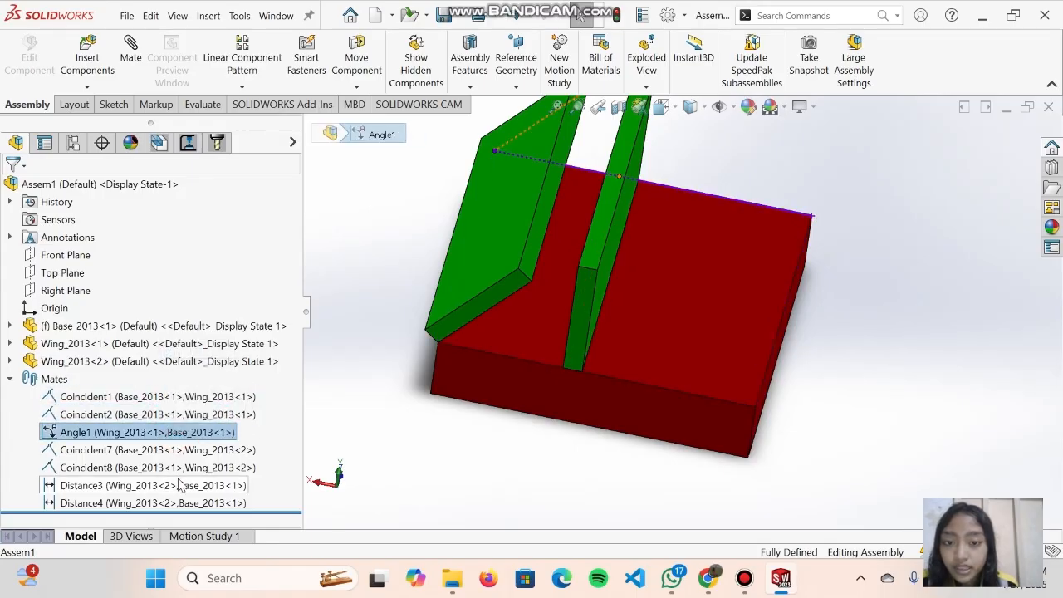
{"action": "left_click", "coordinate": [181, 486]}
Delete the Coincident1 mate between the base and the first wing.
{"action": "left_click", "coordinate": [148, 399]}
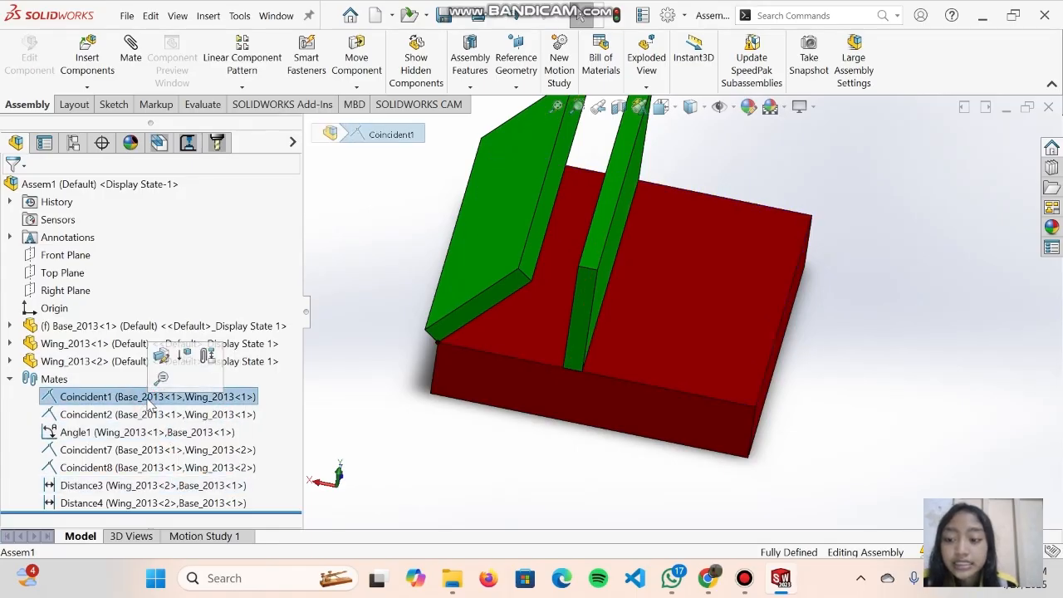
{"action": "right_click", "coordinate": [146, 397]}
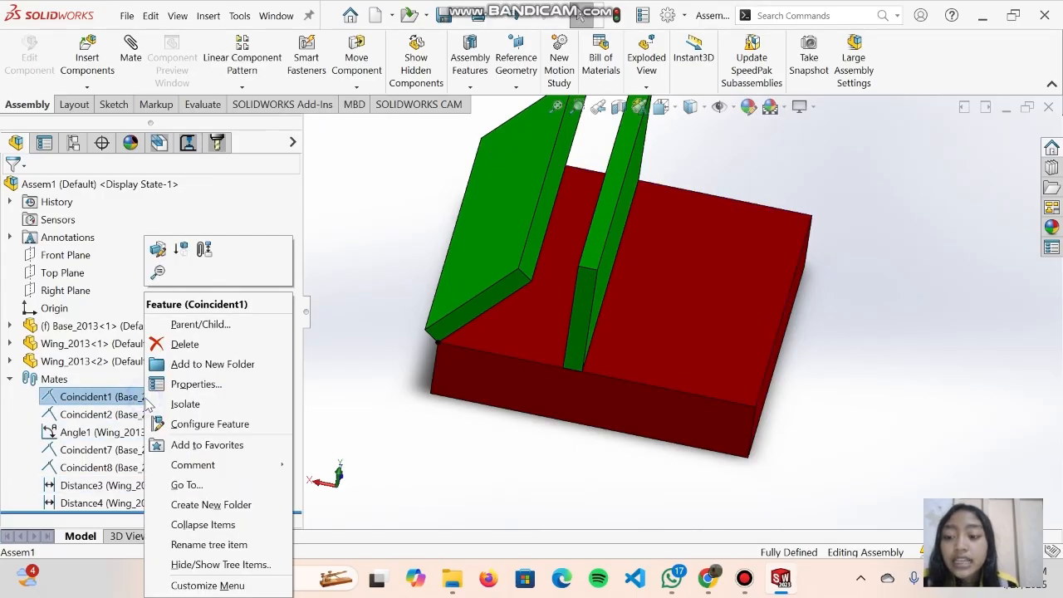
{"action": "left_click", "coordinate": [186, 344]}
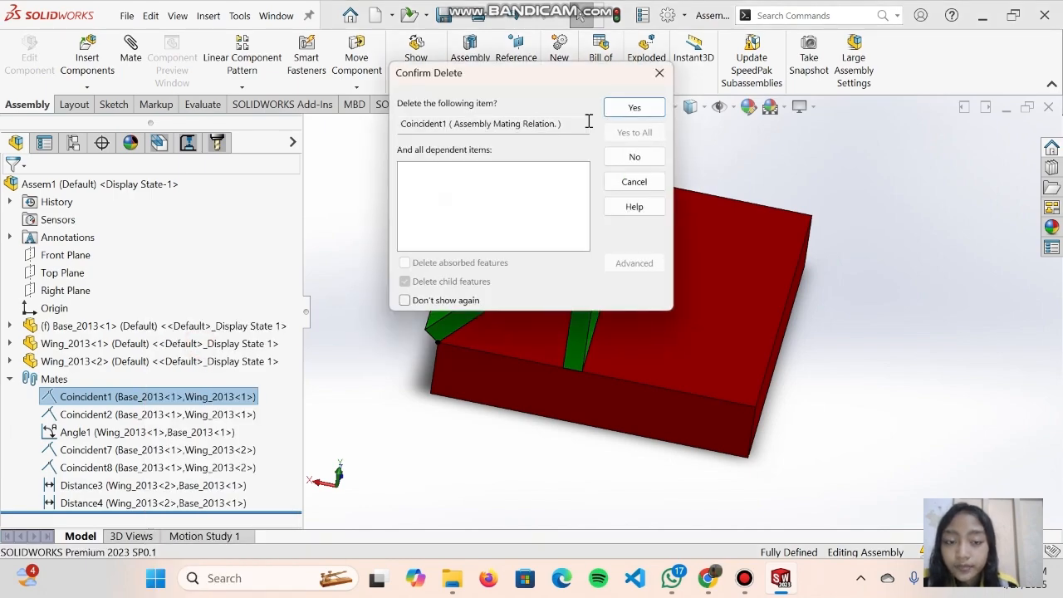
{"action": "left_click", "coordinate": [635, 108]}
{"action": "left_click", "coordinate": [513, 221]}
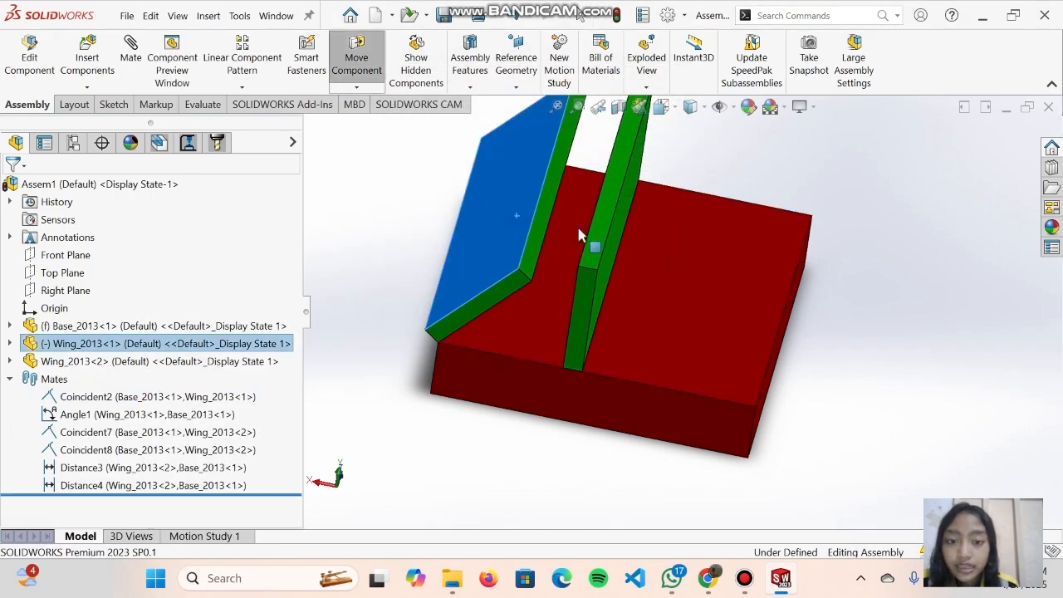
{"action": "left_click", "coordinate": [597, 220]}
{"action": "left_click", "coordinate": [676, 261]}
{"action": "scroll", "coordinate": [584, 207], "scroll_direction": "down", "scroll_amount": 1}
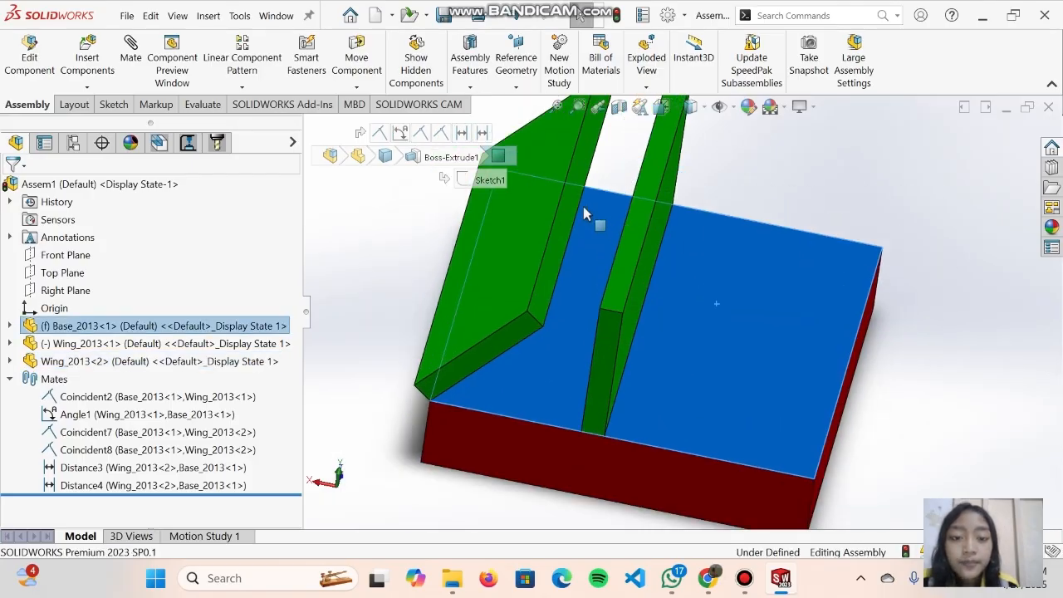
{"action": "scroll", "coordinate": [584, 208], "scroll_direction": "up", "scroll_amount": 4}
Delete the Coincident2 mate between the base and the first wing, and move that wing away from the base.
{"action": "left_click", "coordinate": [223, 399]}
{"action": "right_click", "coordinate": [222, 399]}
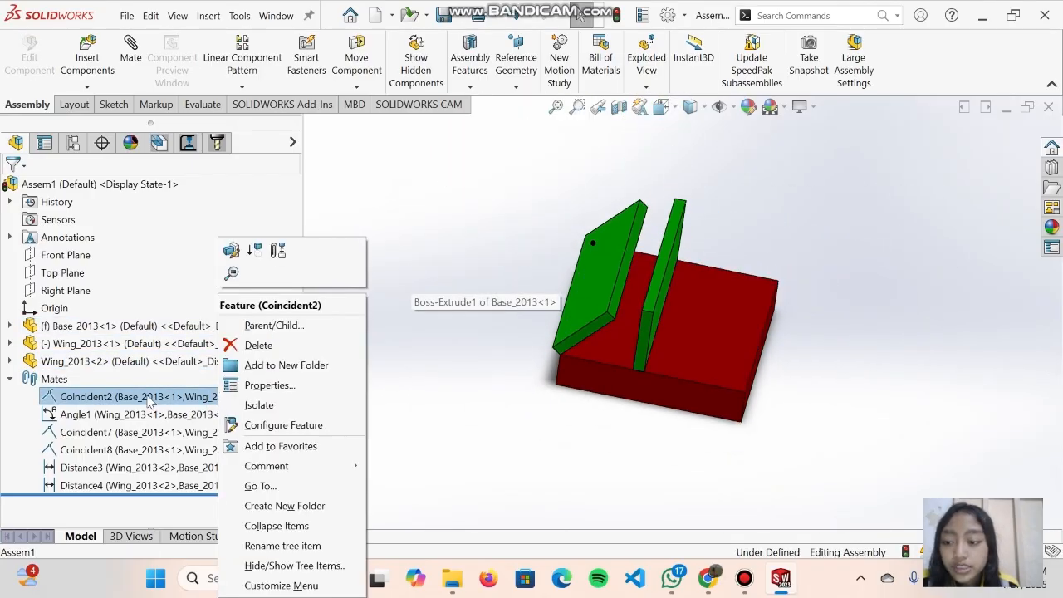
{"action": "left_click", "coordinate": [258, 345]}
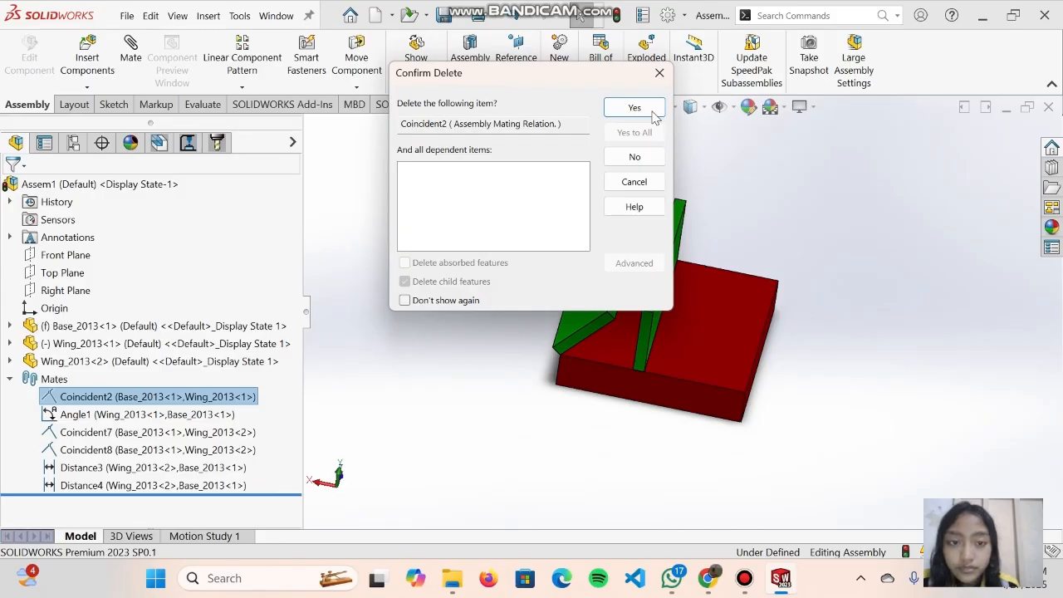
{"action": "left_click", "coordinate": [633, 108]}
{"action": "left_click_drag", "start_coordinate": [537, 302], "coordinate": [472, 275]}
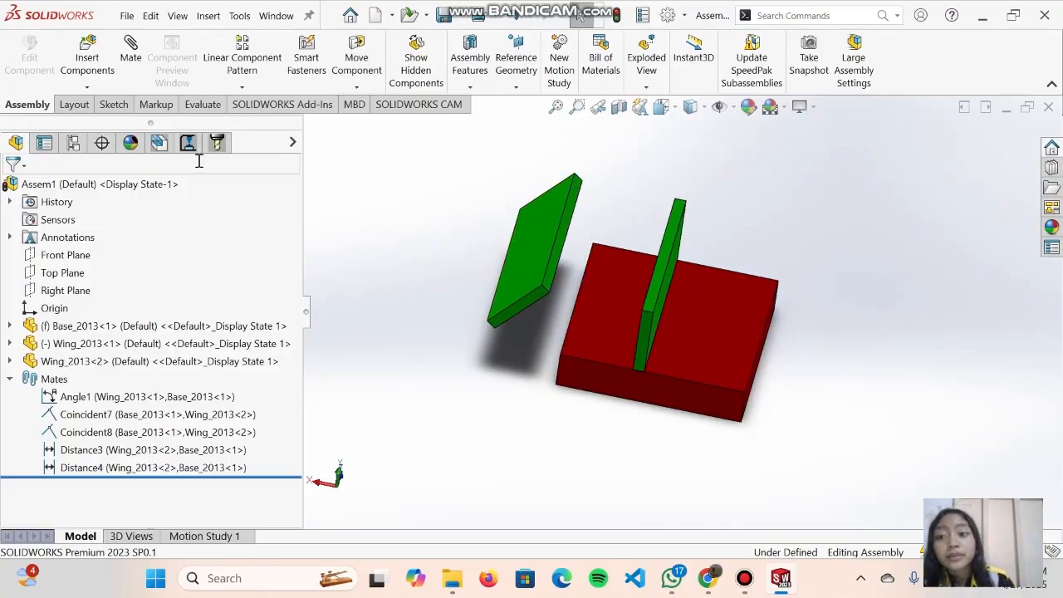
View the mates of the detached first wing and suppress its Angle1 mate with the base.
{"action": "left_click_drag", "start_coordinate": [303, 171], "coordinate": [160, 174]}
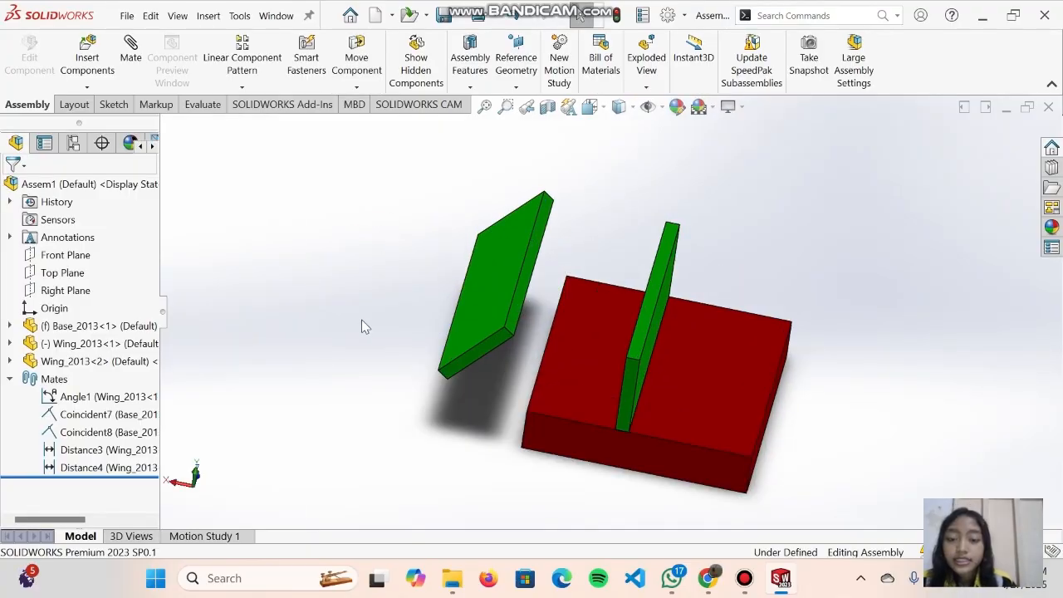
{"action": "left_click", "coordinate": [488, 284]}
{"action": "right_click", "coordinate": [490, 287]}
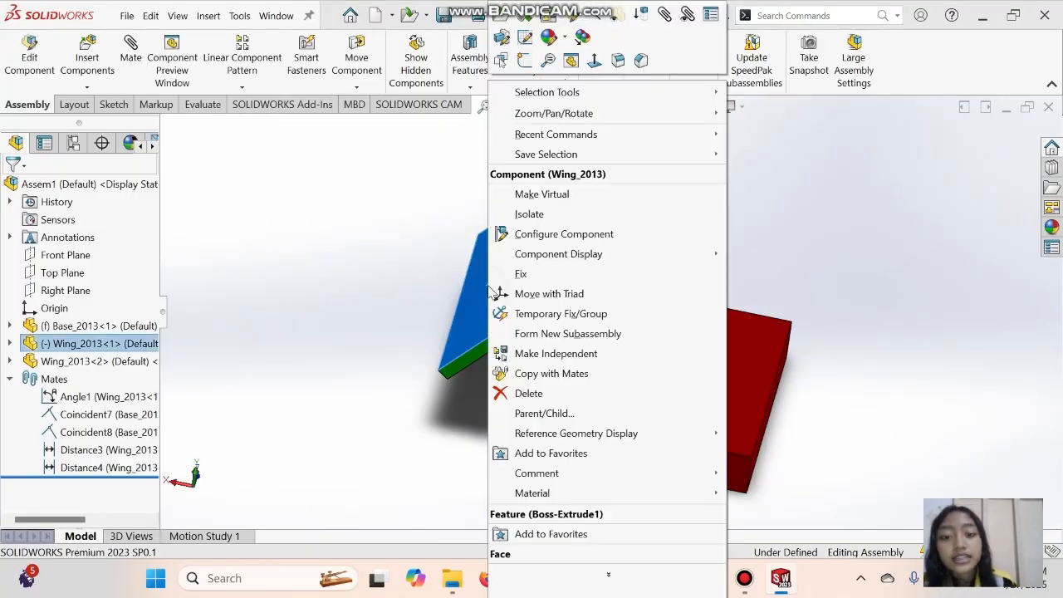
{"action": "left_click", "coordinate": [688, 15]}
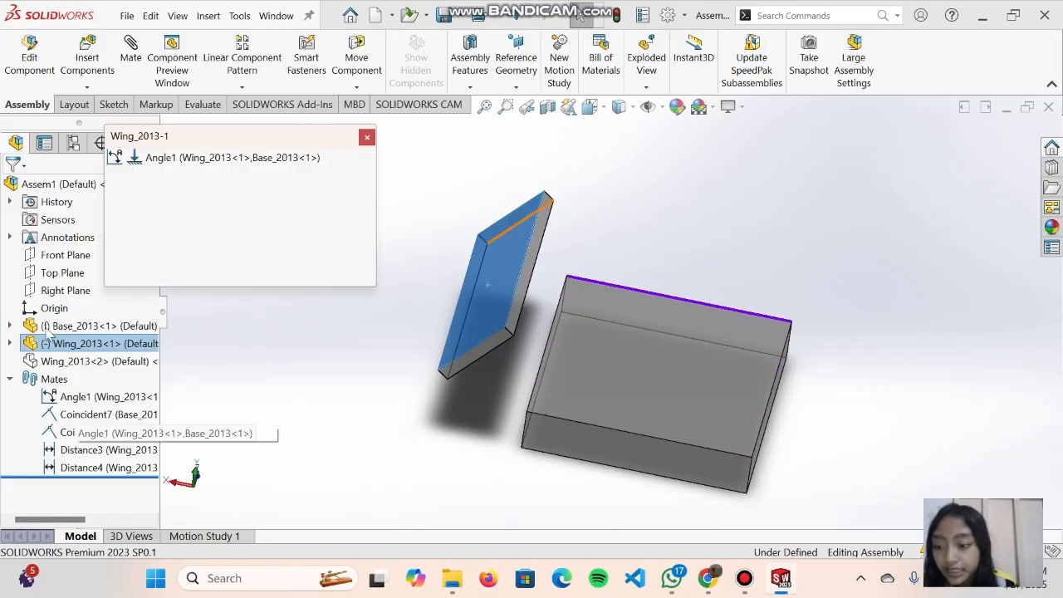
{"action": "right_click", "coordinate": [169, 160]}
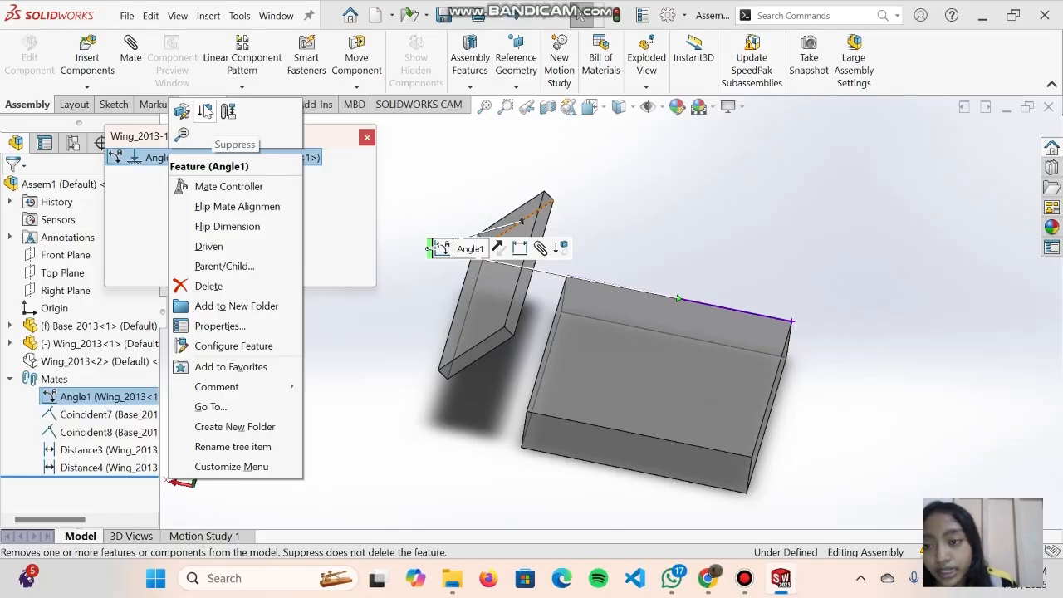
{"action": "left_click", "coordinate": [205, 113]}
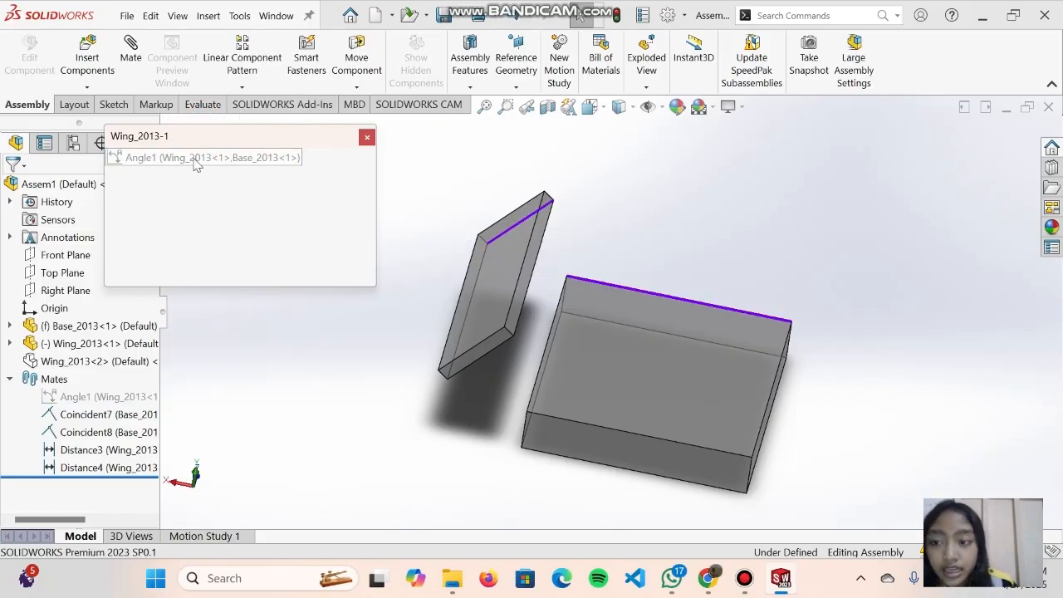
Clear the component selection and unsuppress the Angle1 mate in the first wing's list of mates.
{"action": "left_click", "coordinate": [653, 258]}
{"action": "left_click_drag", "start_coordinate": [529, 287], "coordinate": [532, 290]}
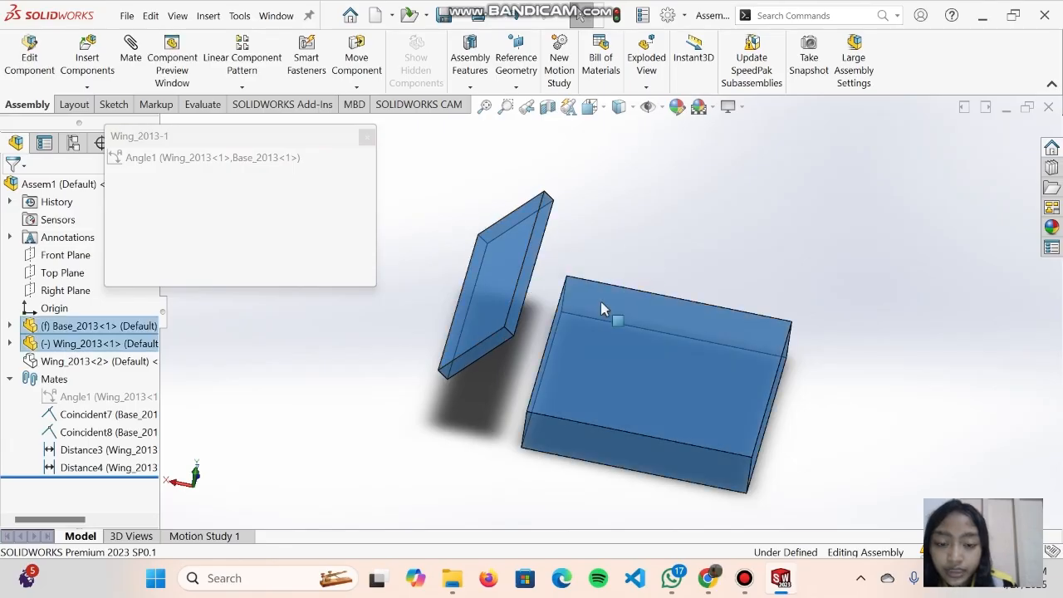
{"action": "left_click", "coordinate": [676, 211]}
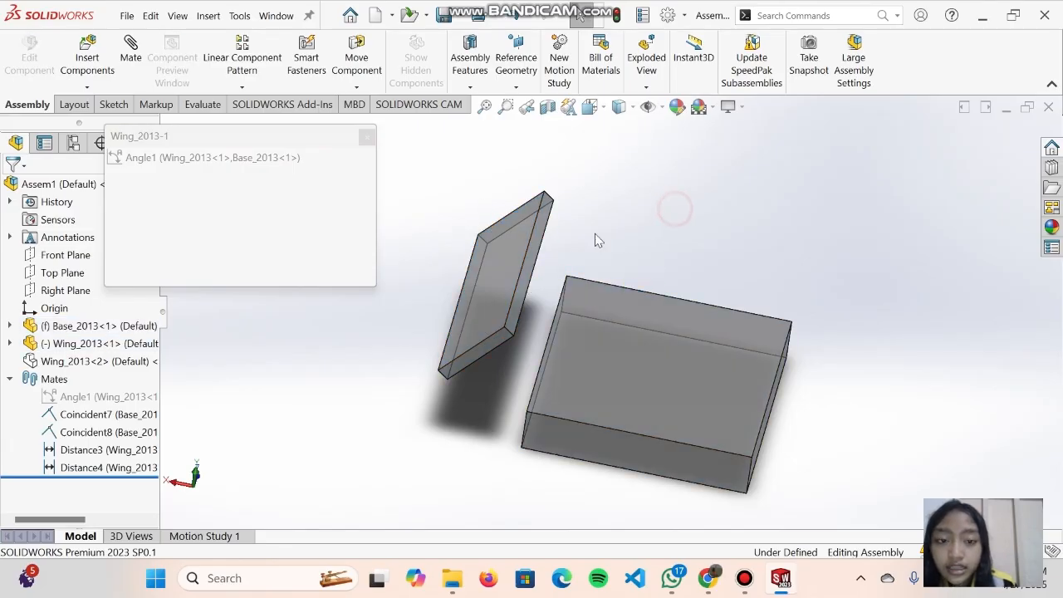
{"action": "right_click", "coordinate": [152, 157]}
{"action": "left_click", "coordinate": [174, 110]}
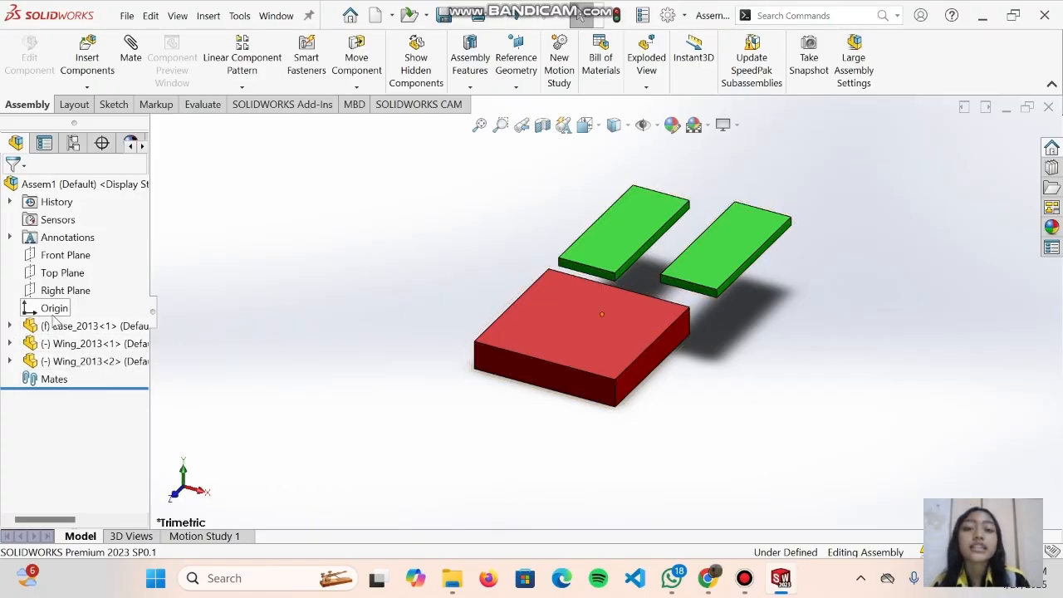
Try to move the fixed red base in the unmated assembly, and clear the selection.
{"action": "left_click_drag", "start_coordinate": [604, 363], "coordinate": [462, 370]}
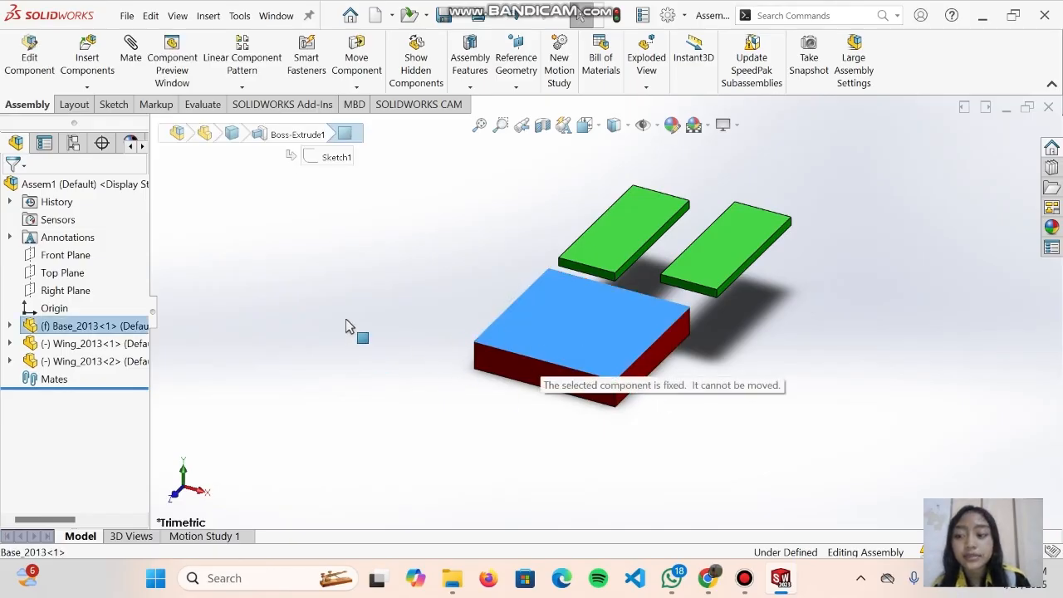
{"action": "left_click", "coordinate": [758, 341]}
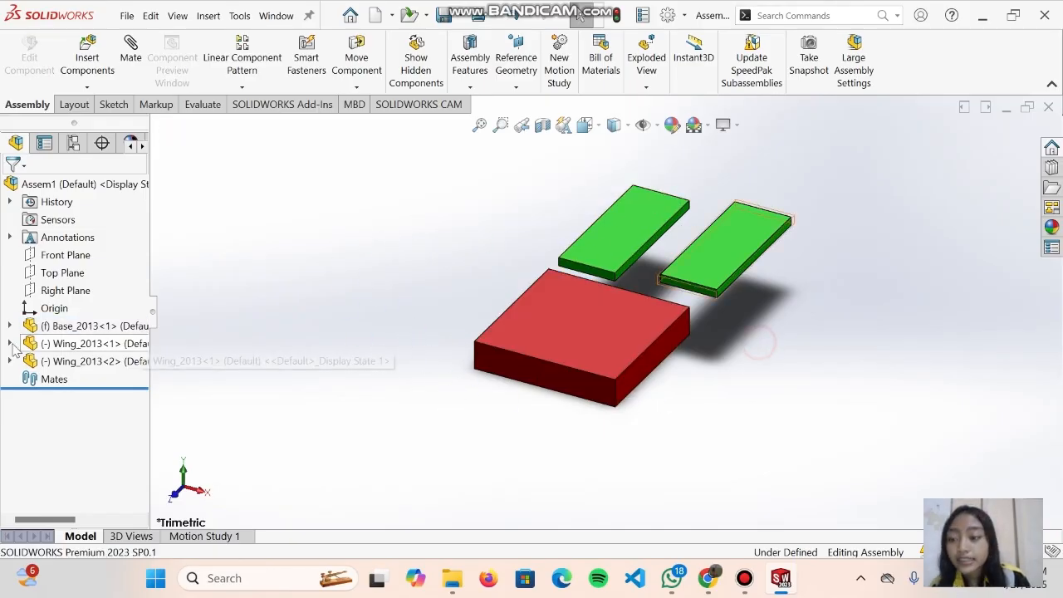
Move one green wing away from the base, then float the fixed red base and shift it away from the wings.
{"action": "left_click_drag", "start_coordinate": [636, 232], "coordinate": [598, 189]}
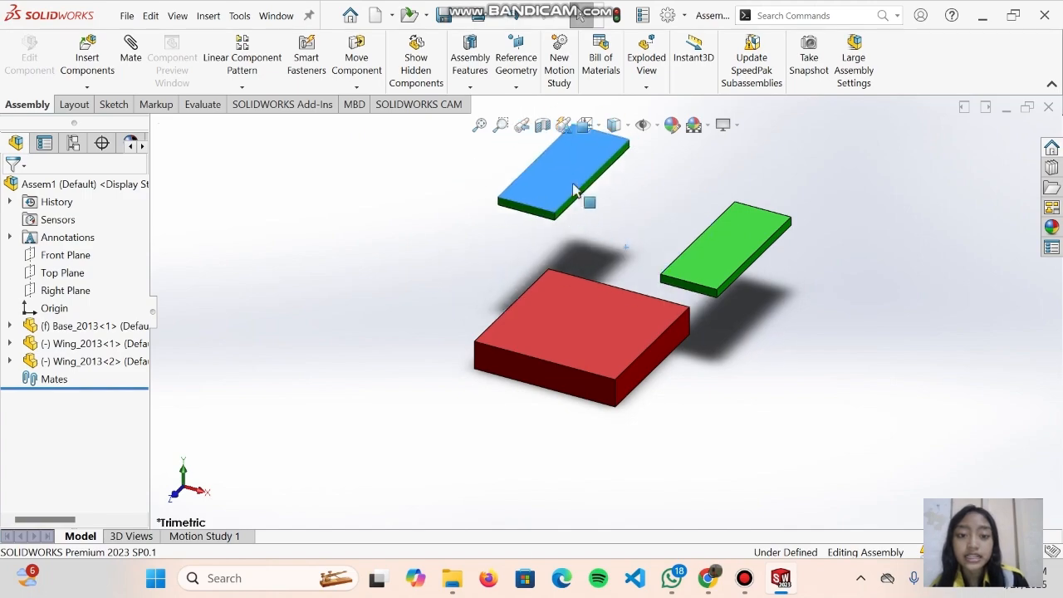
{"action": "left_click", "coordinate": [570, 341]}
{"action": "right_click", "coordinate": [570, 344]}
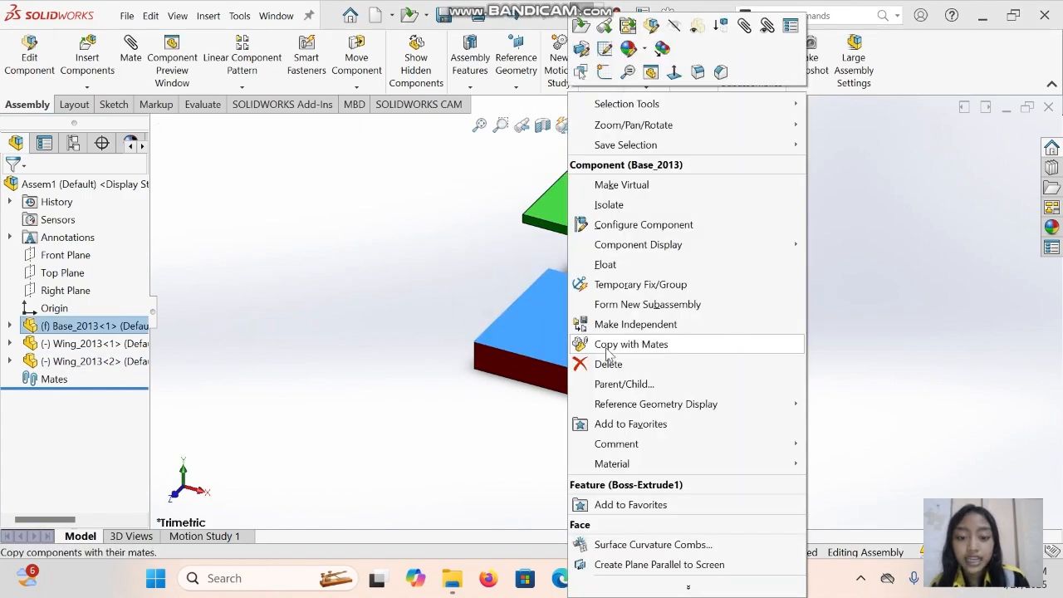
{"action": "left_click", "coordinate": [612, 266]}
{"action": "left_click_drag", "start_coordinate": [612, 277], "coordinate": [458, 354]}
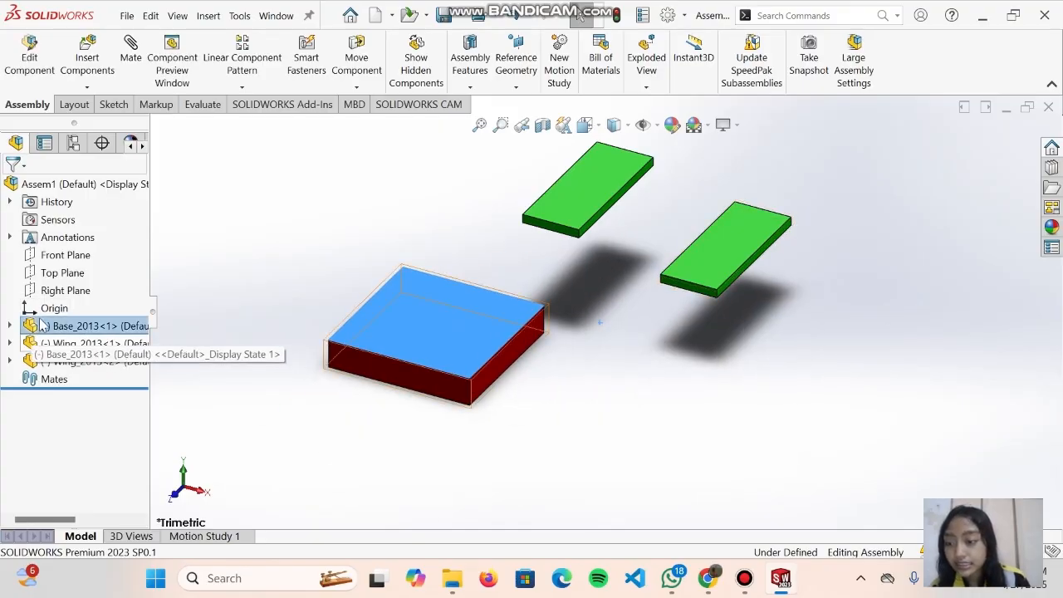
Fix the red base at its new location and try to move it.
{"action": "right_click", "coordinate": [407, 343]}
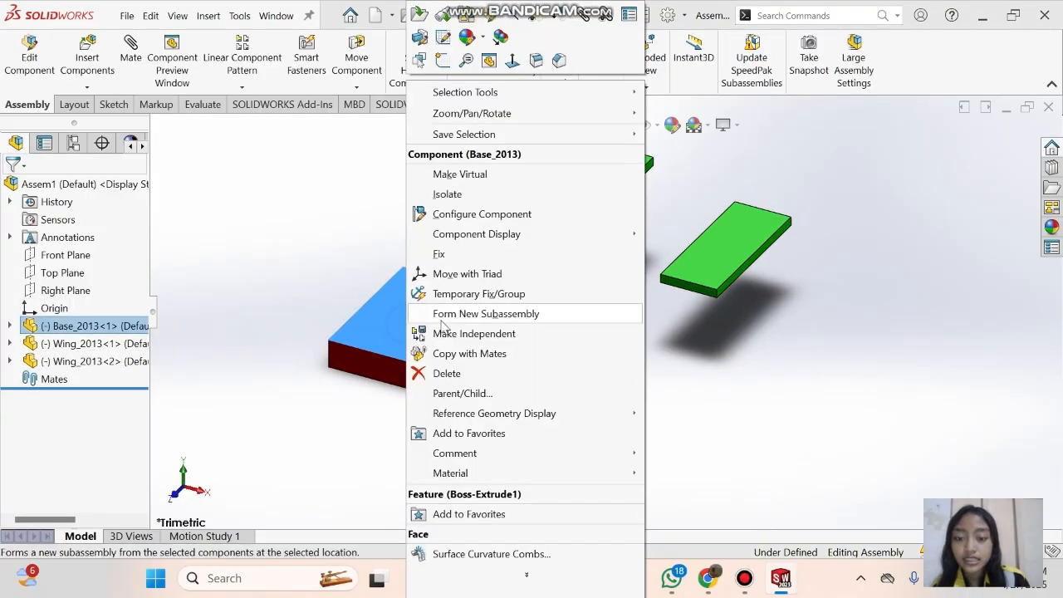
{"action": "left_click", "coordinate": [457, 254]}
{"action": "left_click_drag", "start_coordinate": [465, 345], "coordinate": [550, 347]}
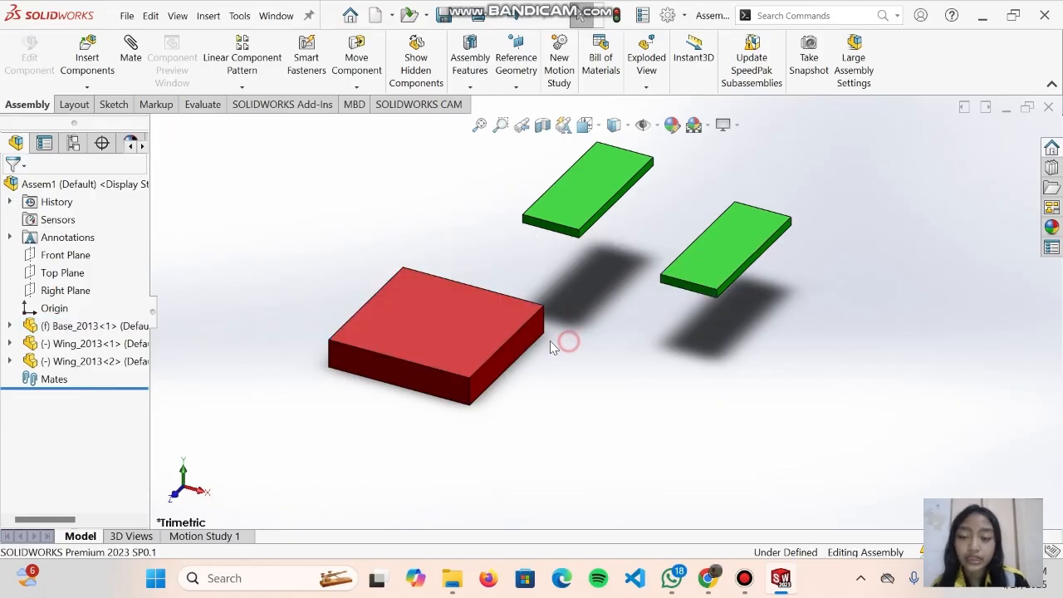
Reposition the two green wings, join them with a Lock mate, and move one wing to test the mate.
{"action": "left_click", "coordinate": [131, 51]}
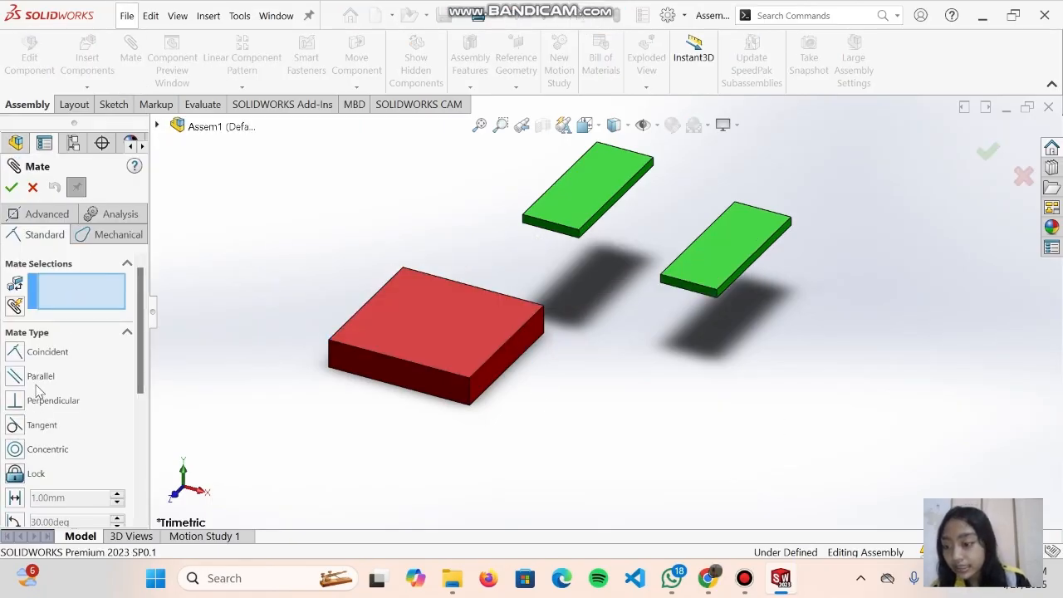
{"action": "scroll", "coordinate": [48, 423], "scroll_direction": "down", "scroll_amount": 2}
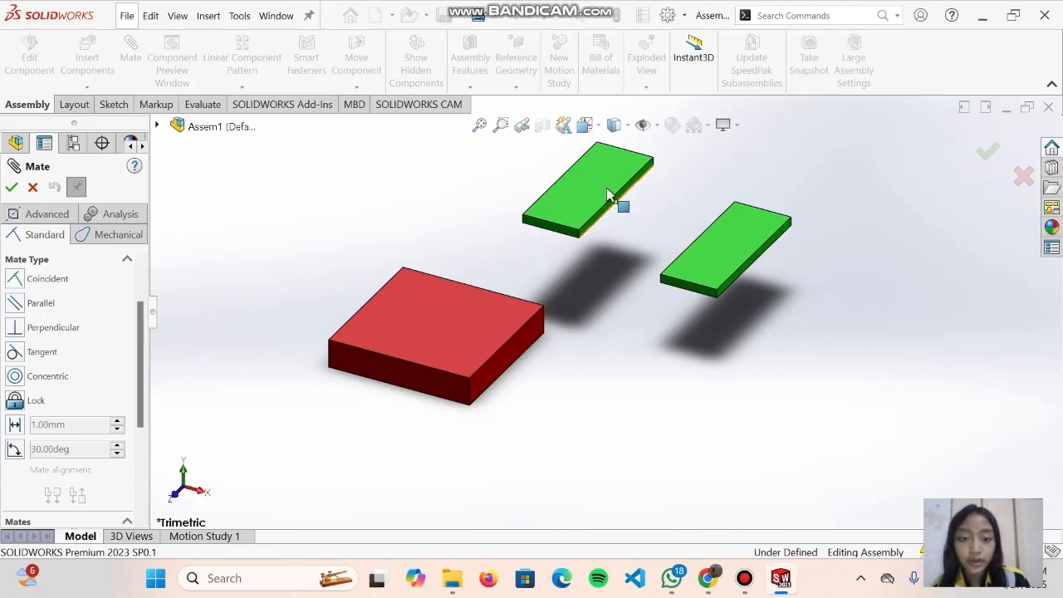
{"action": "left_click_drag", "start_coordinate": [607, 194], "coordinate": [579, 251]}
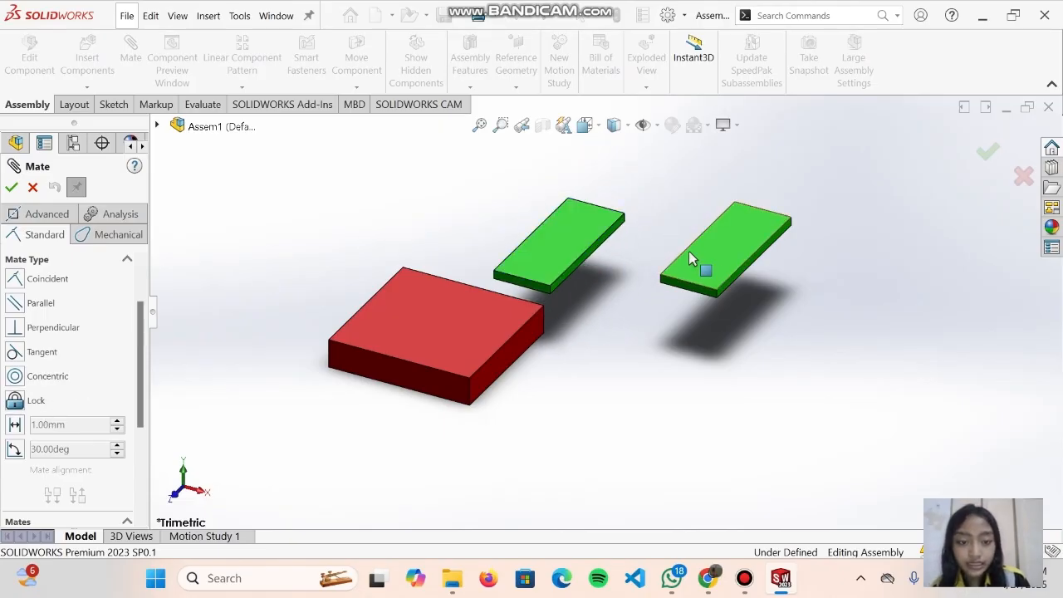
{"action": "left_click_drag", "start_coordinate": [690, 253], "coordinate": [674, 232]}
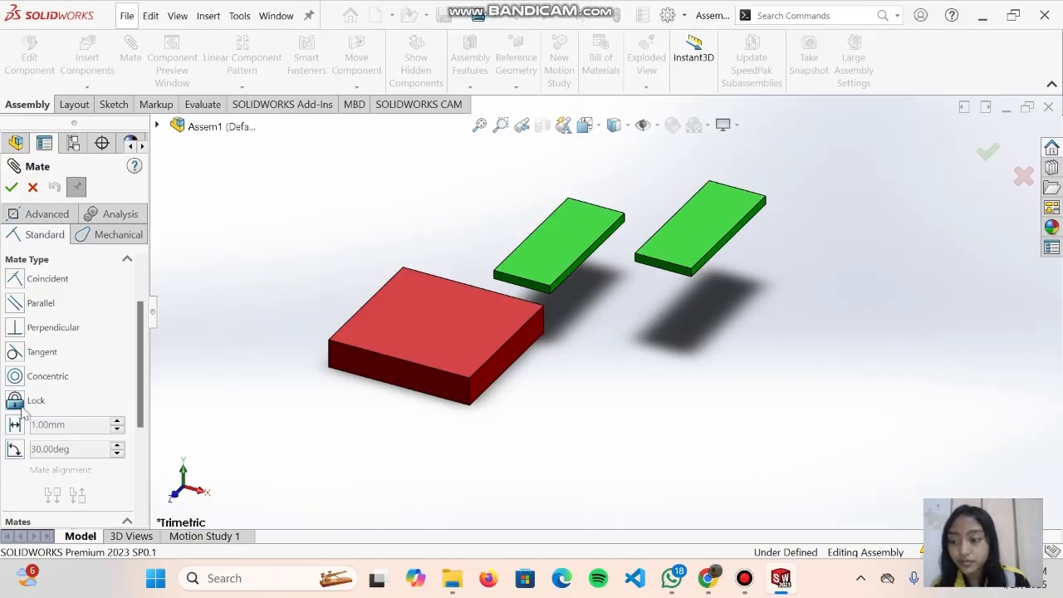
{"action": "left_click", "coordinate": [700, 234]}
{"action": "left_click", "coordinate": [576, 244]}
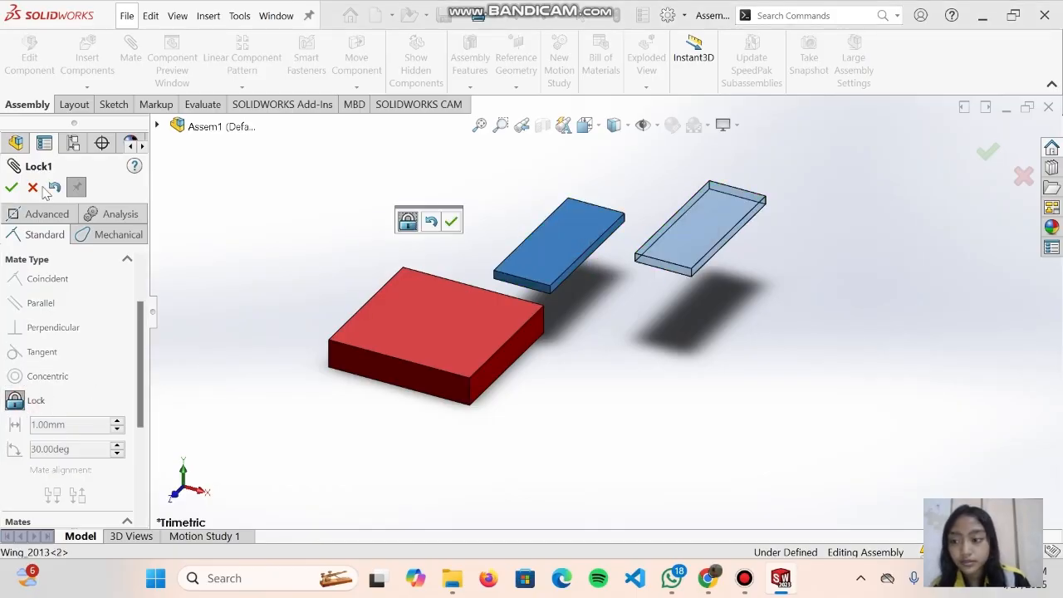
{"action": "left_click", "coordinate": [12, 187]}
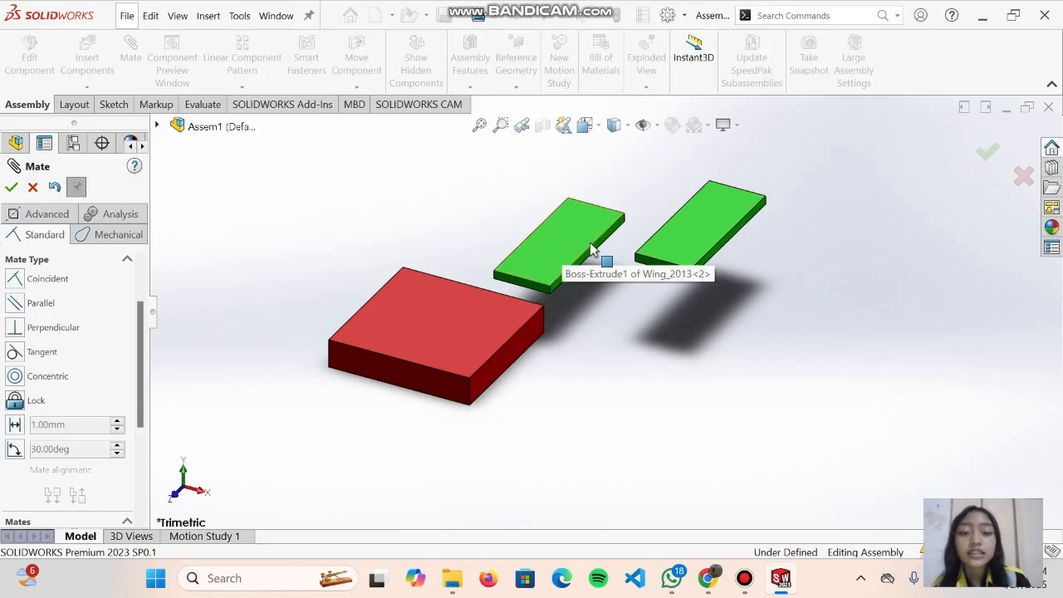
{"action": "left_click_drag", "start_coordinate": [584, 252], "coordinate": [610, 274]}
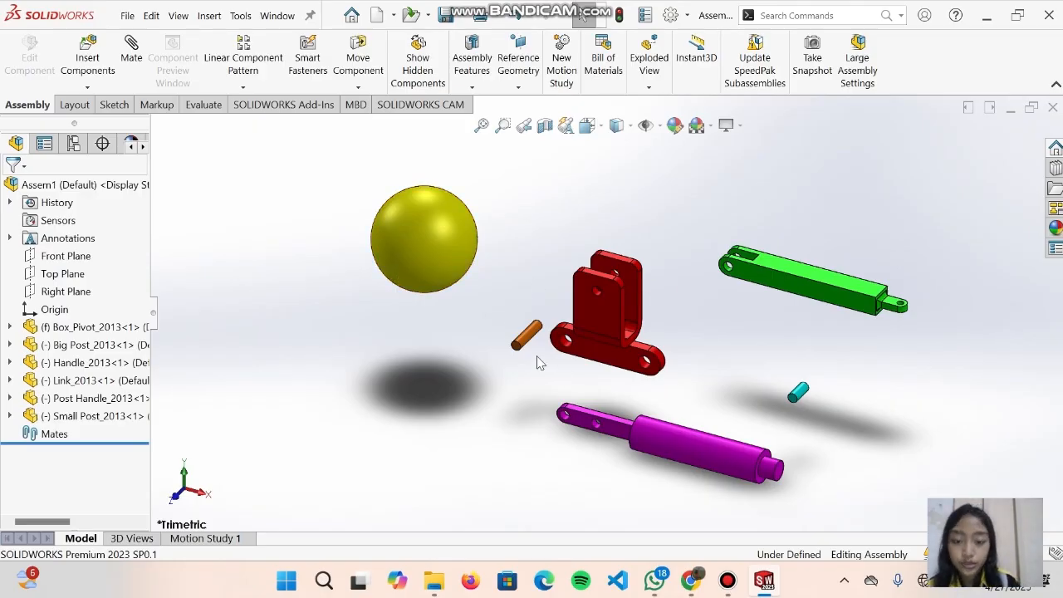
Mate the orange big post's cylindrical face concentric with the upper hole of the red box pivot.
{"action": "middle_click_drag", "start_coordinate": [692, 269], "coordinate": [492, 336]}
{"action": "left_click", "coordinate": [523, 335]}
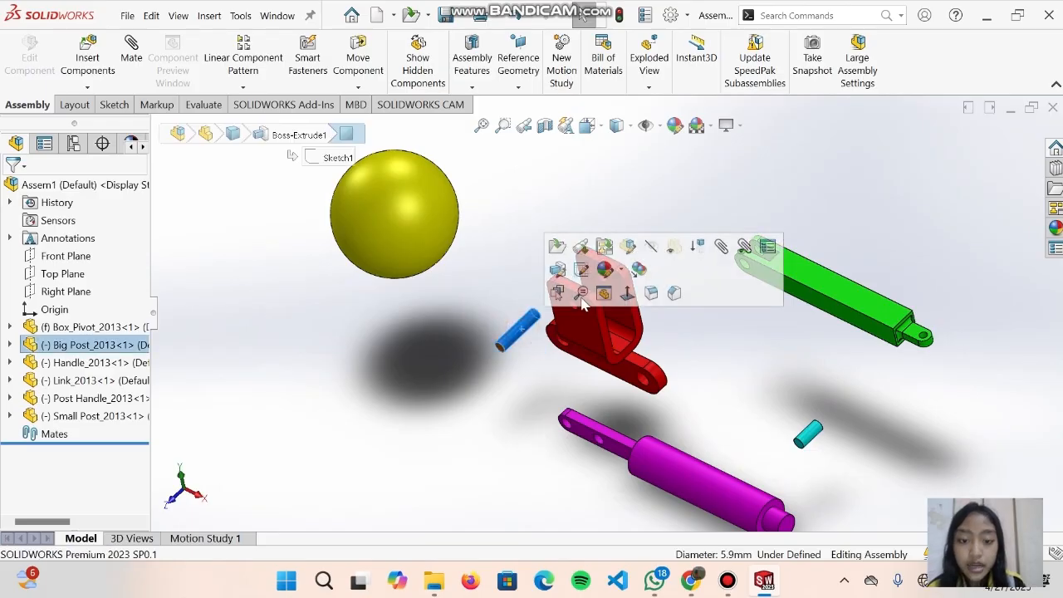
{"action": "left_click", "coordinate": [700, 333]}
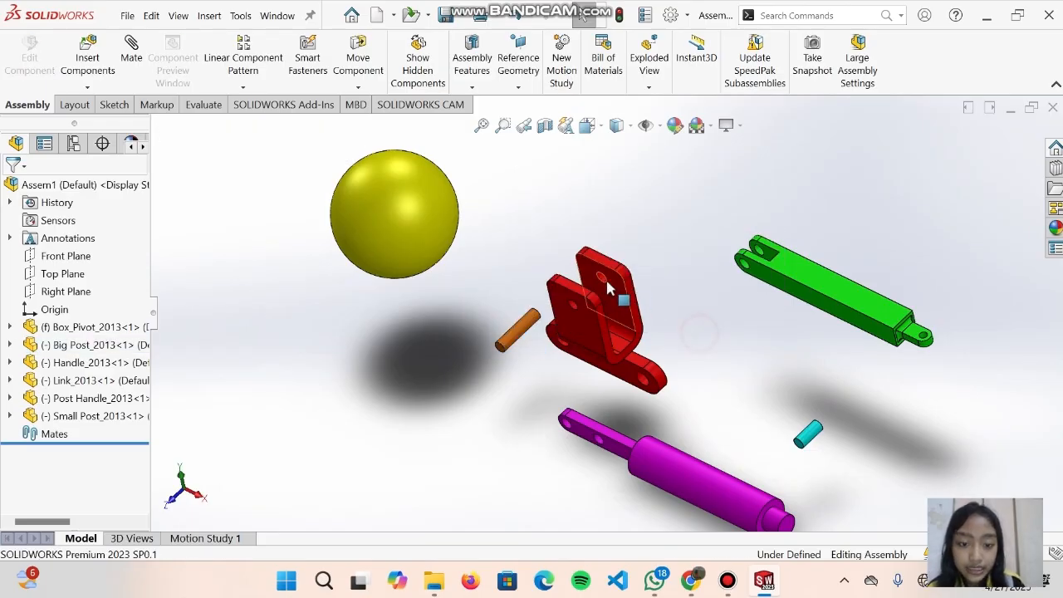
{"action": "left_click", "coordinate": [523, 330]}
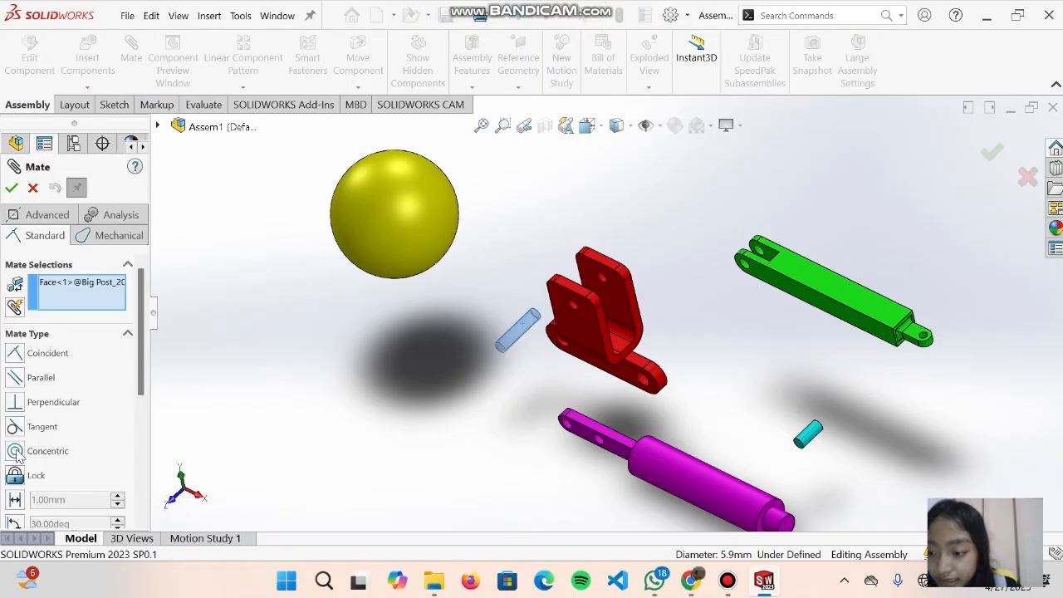
{"action": "left_click", "coordinate": [574, 312]}
{"action": "left_click", "coordinate": [11, 187]}
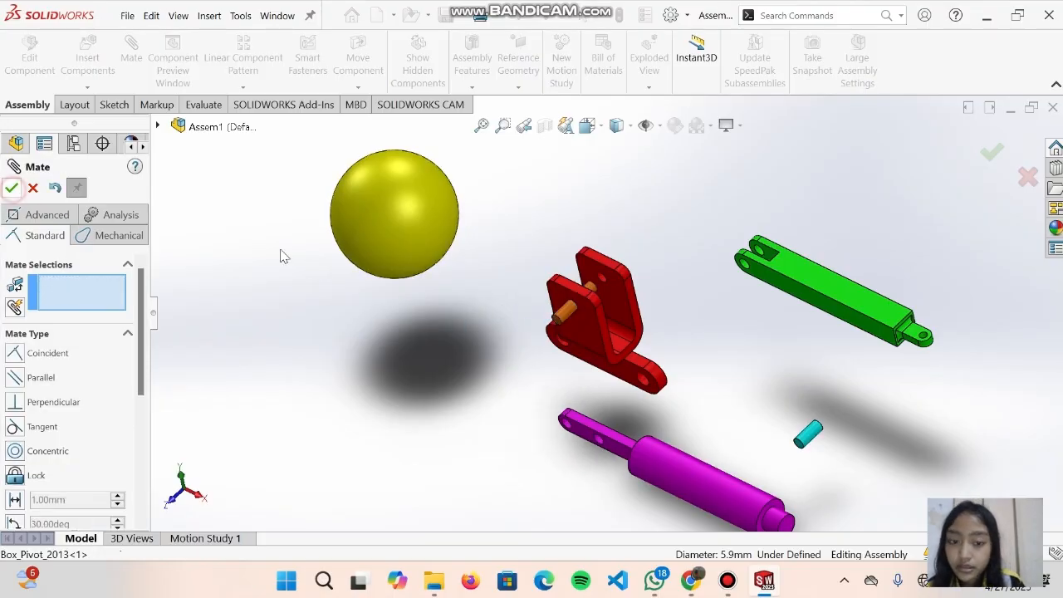
Slide the orange post out of the pivot and mate its end edge coincident with the pivot's outer face.
{"action": "left_click_drag", "start_coordinate": [611, 273], "coordinate": [645, 241]}
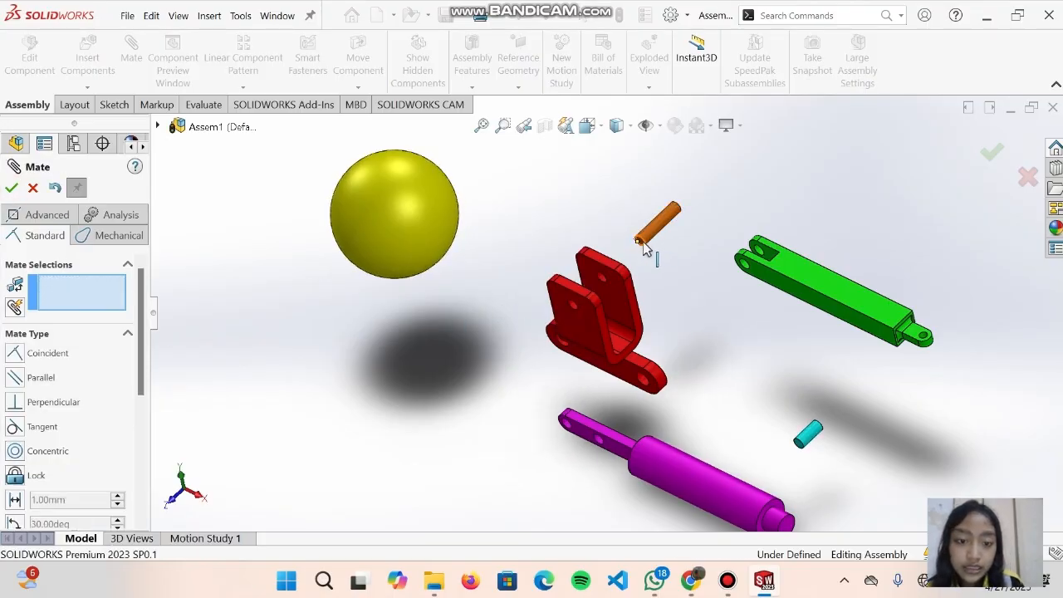
{"action": "left_click", "coordinate": [641, 242]}
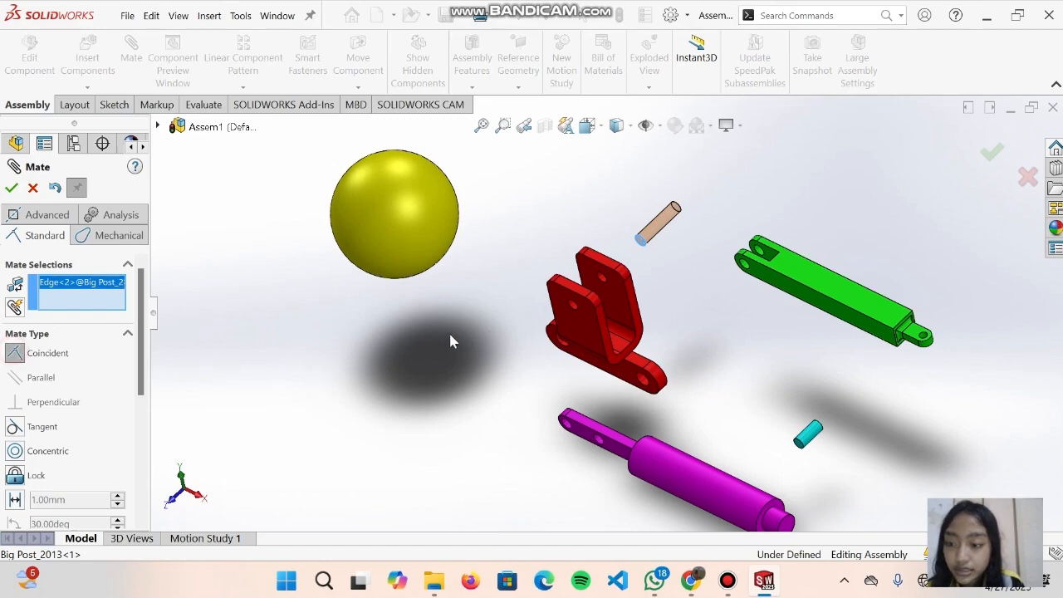
{"action": "left_click", "coordinate": [579, 312]}
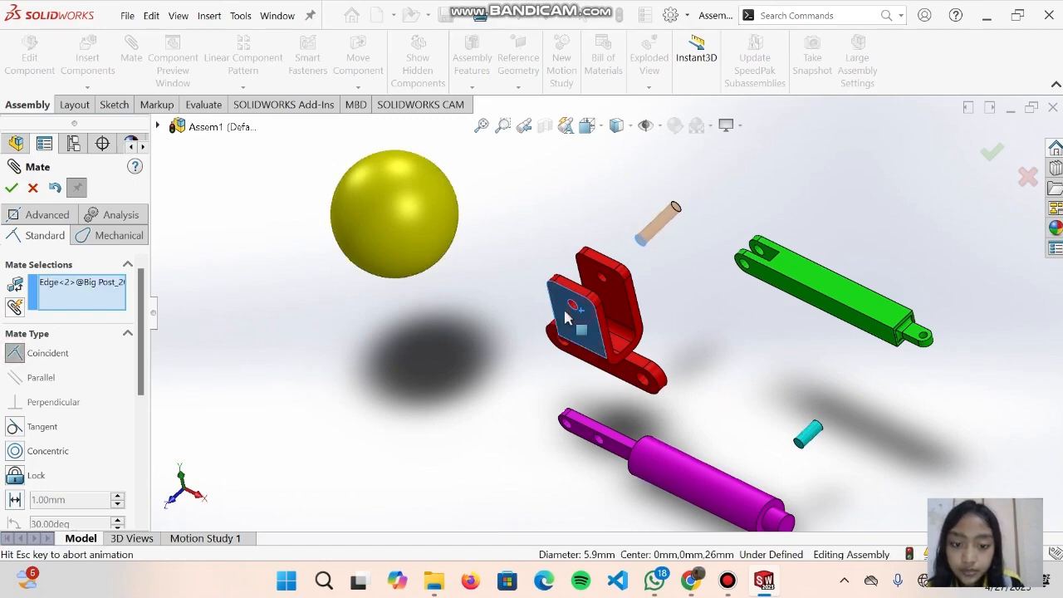
{"action": "left_click", "coordinate": [12, 187]}
Bring the cyan small post closer and mate its cylindrical face concentric with the forked-end hole of the green link.
{"action": "scroll", "coordinate": [639, 345], "scroll_direction": "up", "scroll_amount": 2}
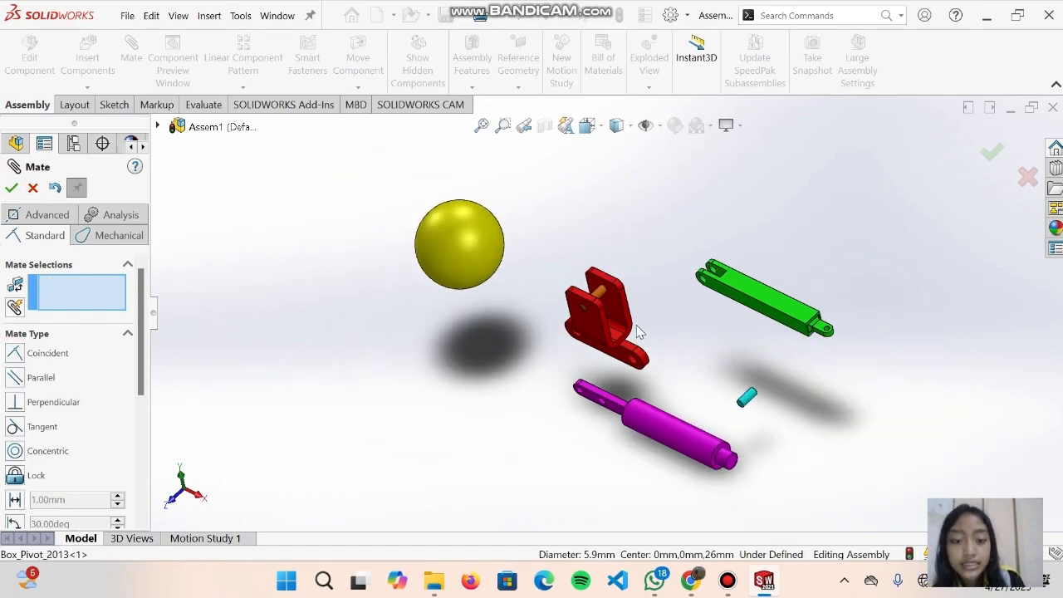
{"action": "scroll", "coordinate": [636, 325], "scroll_direction": "down", "scroll_amount": 3}
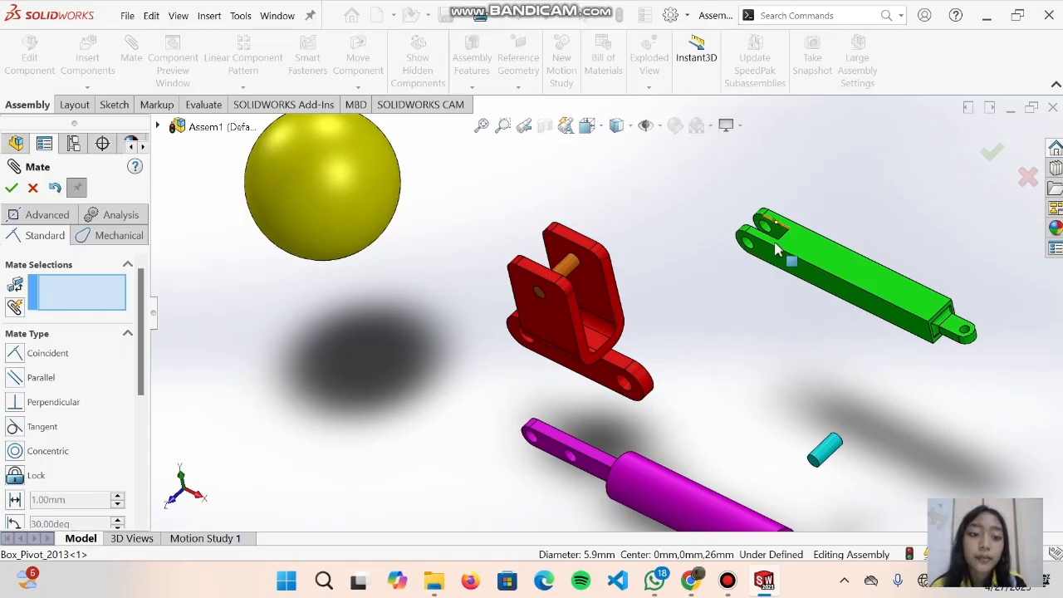
{"action": "left_click_drag", "start_coordinate": [831, 458], "coordinate": [784, 395]}
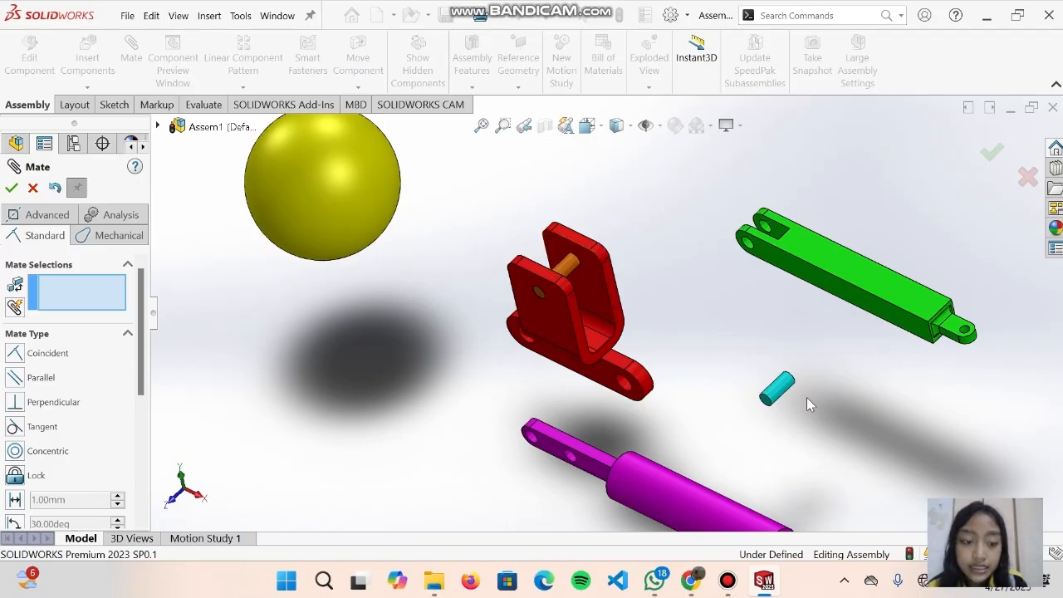
{"action": "left_click", "coordinate": [781, 397]}
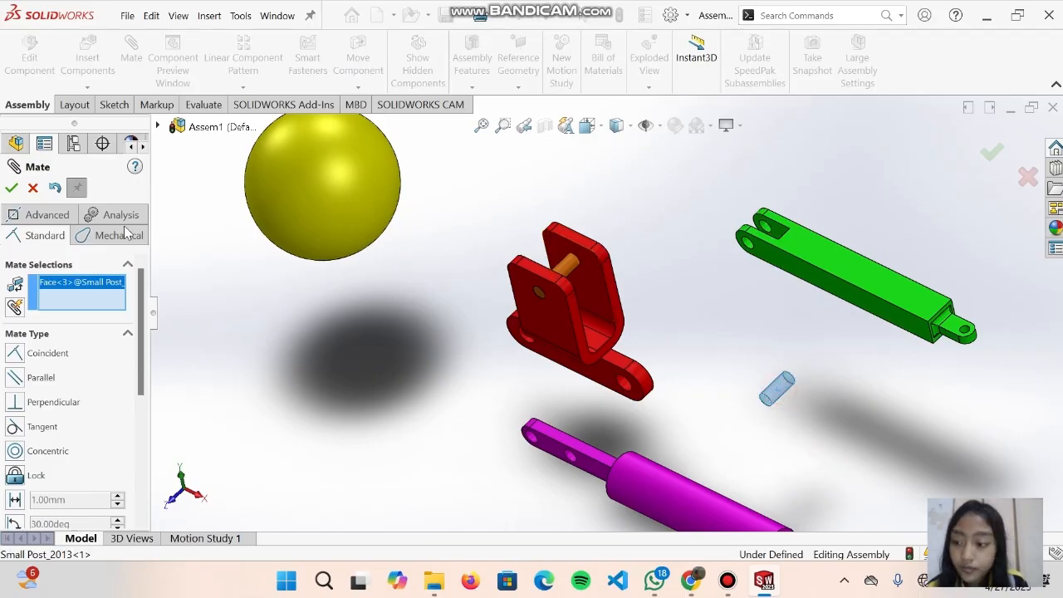
{"action": "left_click", "coordinate": [751, 242]}
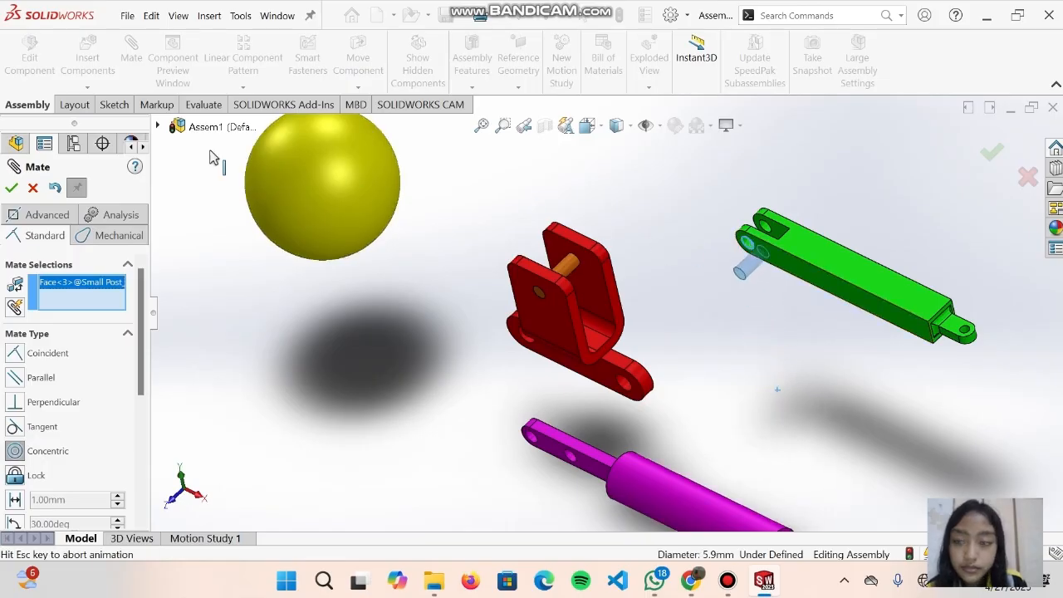
{"action": "left_click", "coordinate": [13, 189]}
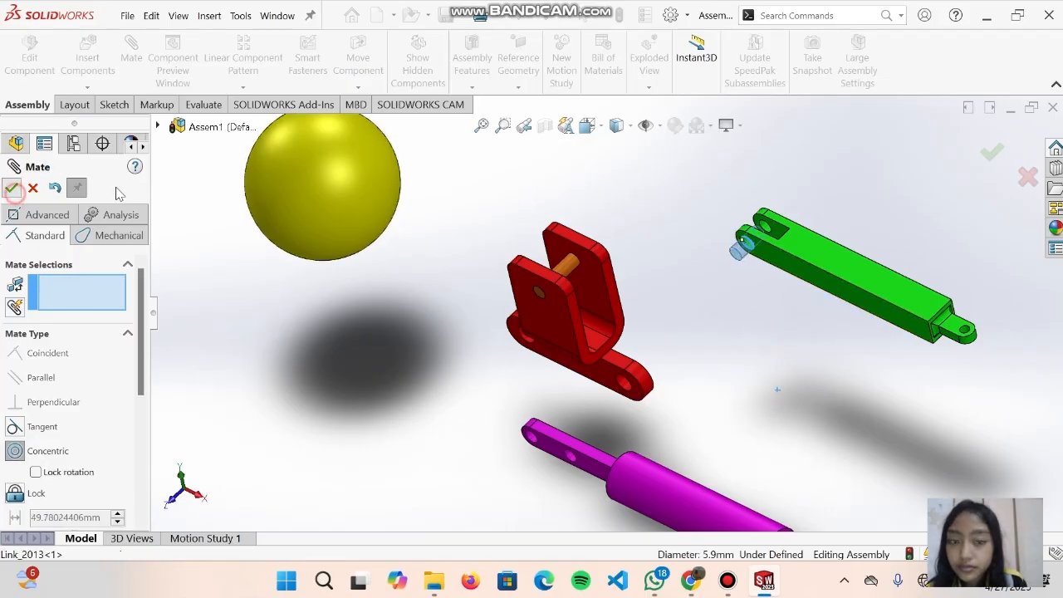
Mate the cyan small post's end edge coincident with the green link's outer side so the post sits flush.
{"action": "left_click", "coordinate": [744, 254]}
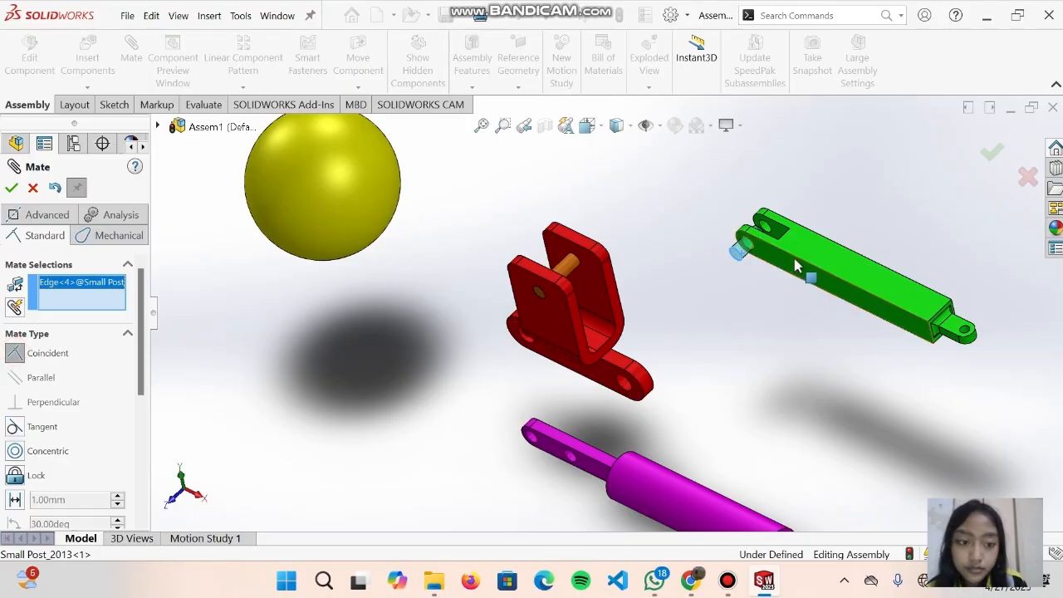
{"action": "left_click", "coordinate": [747, 239]}
{"action": "left_click", "coordinate": [12, 188]}
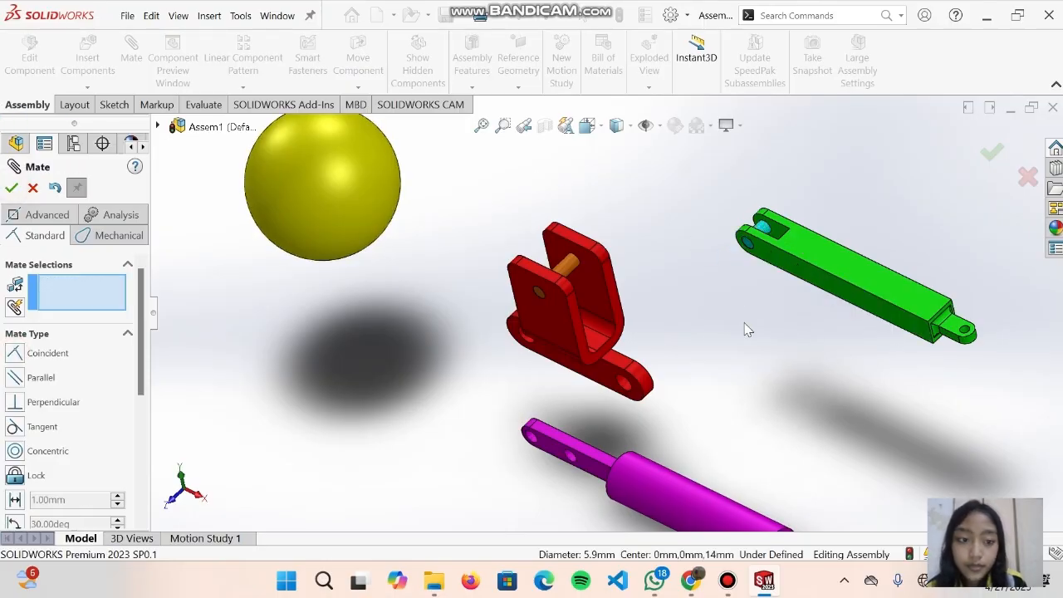
Move the purple post handle nearer the pivot and mate its inner hole concentric with the orange big post.
{"action": "middle_click_drag", "start_coordinate": [745, 323], "coordinate": [715, 288]}
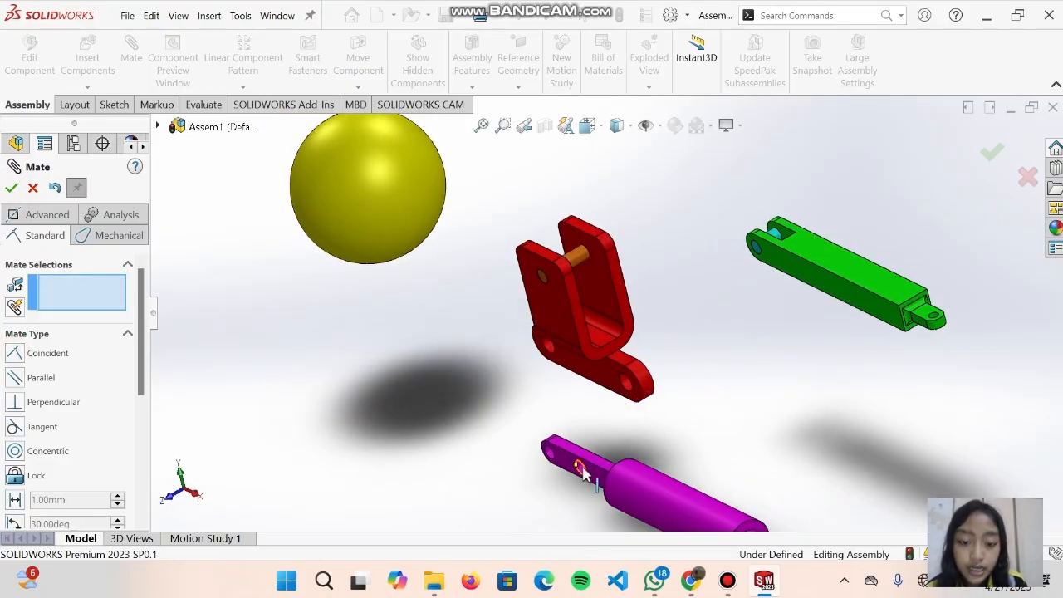
{"action": "left_click_drag", "start_coordinate": [584, 472], "coordinate": [524, 428]}
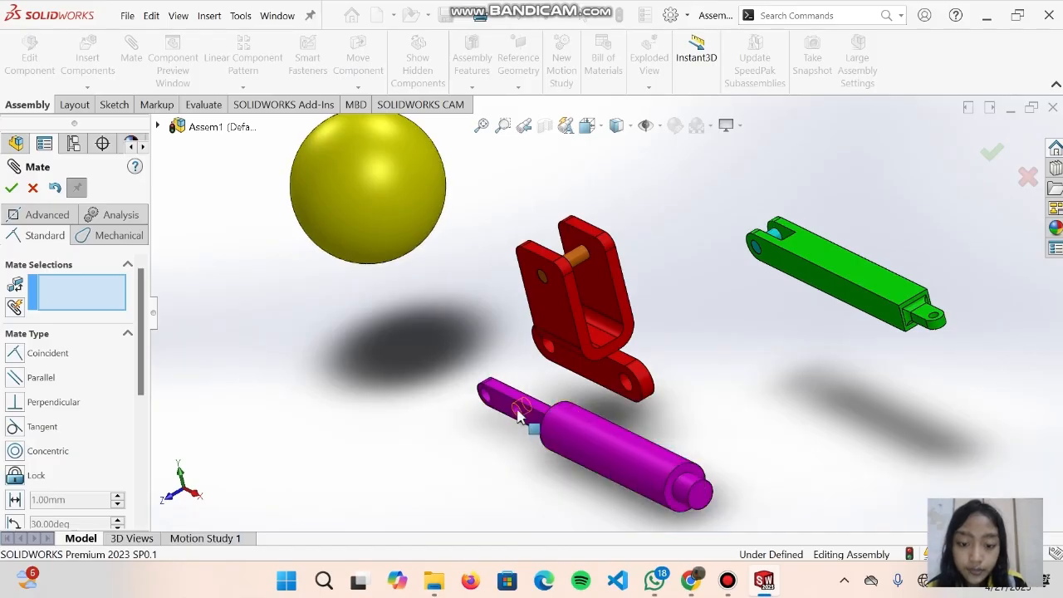
{"action": "left_click", "coordinate": [518, 418]}
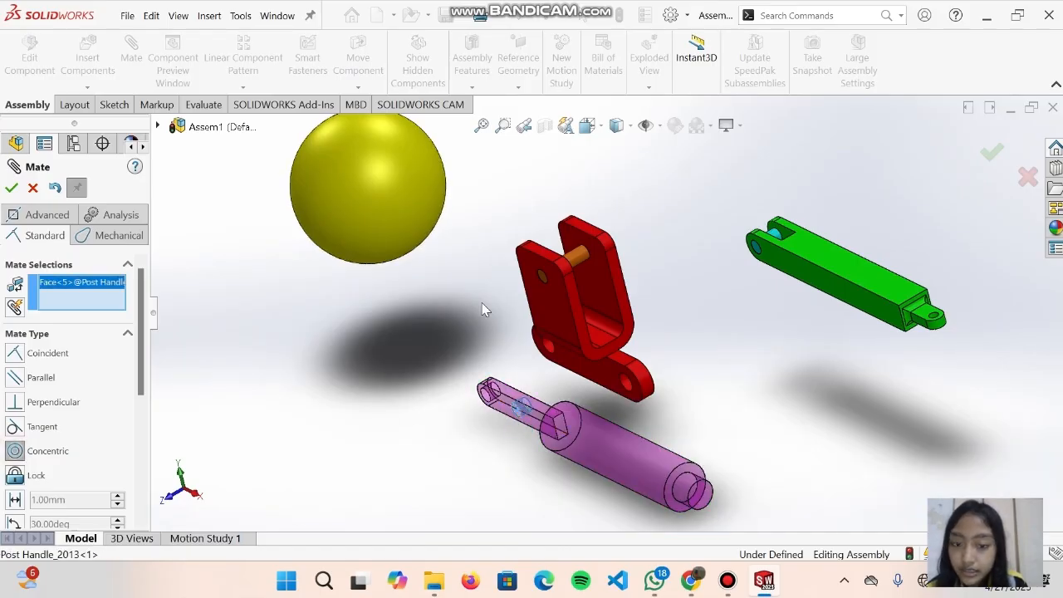
{"action": "left_click", "coordinate": [578, 257]}
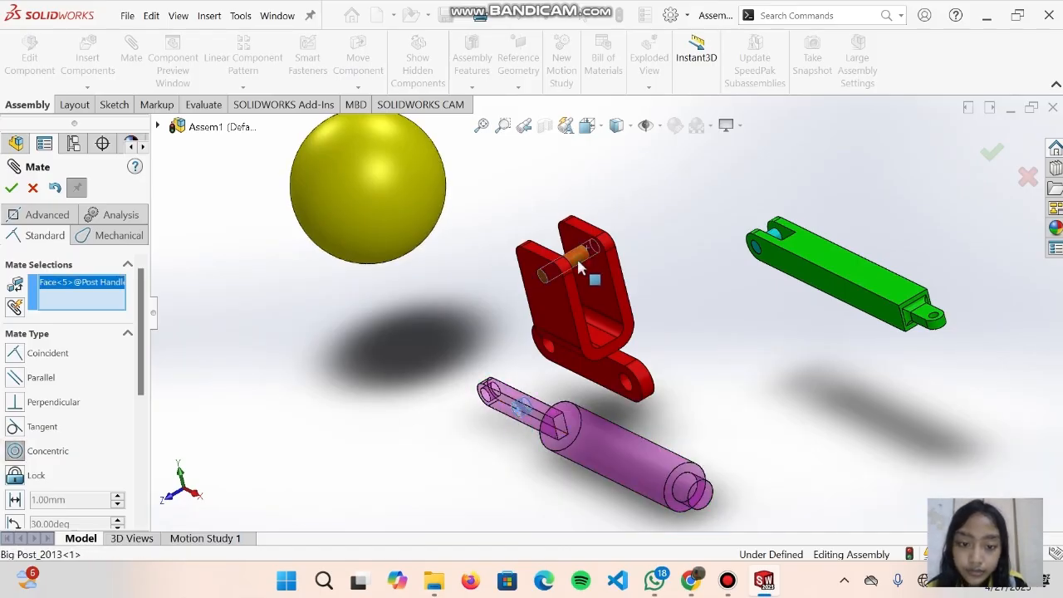
{"action": "left_click", "coordinate": [11, 188]}
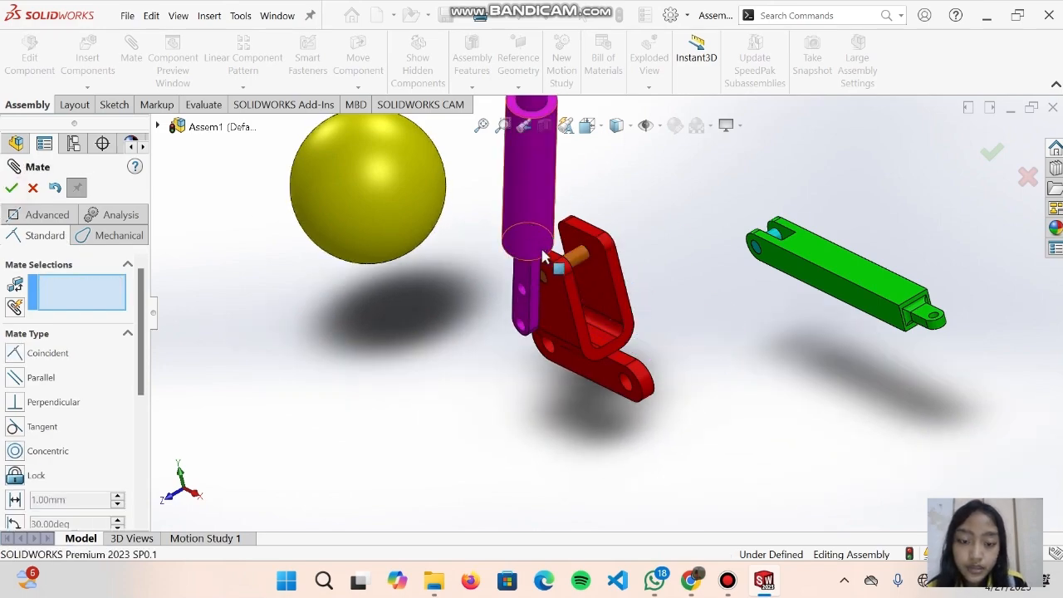
Swing the purple post handle about the orange post until it leans toward the yellow sphere.
{"action": "scroll", "coordinate": [610, 314], "scroll_direction": "up", "scroll_amount": 4}
{"action": "middle_click_drag", "start_coordinate": [550, 269], "coordinate": [583, 276]}
{"action": "scroll", "coordinate": [582, 277], "scroll_direction": "down", "scroll_amount": 3}
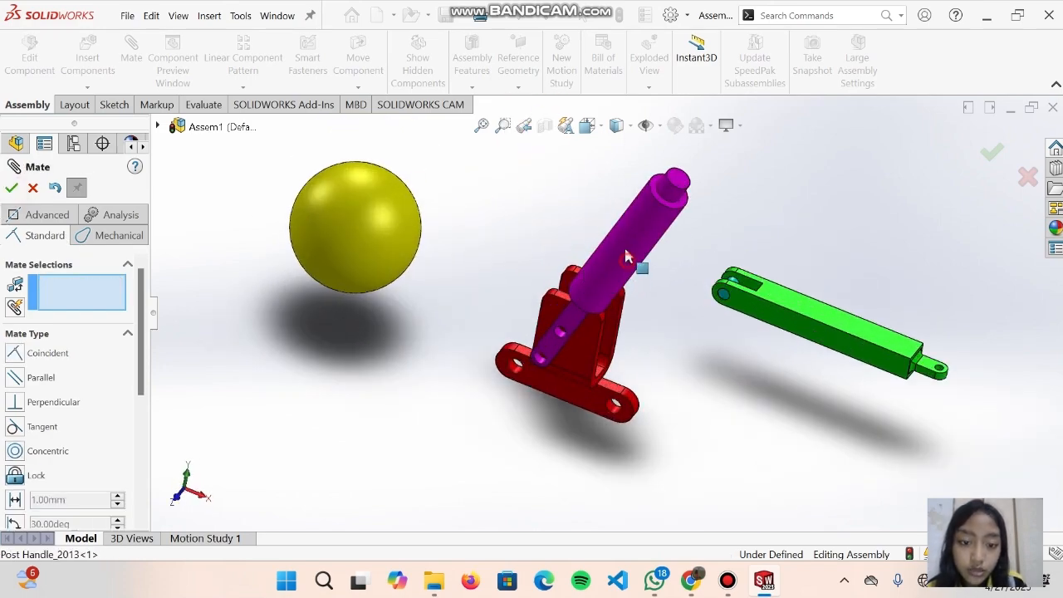
{"action": "left_click_drag", "start_coordinate": [627, 256], "coordinate": [495, 195]}
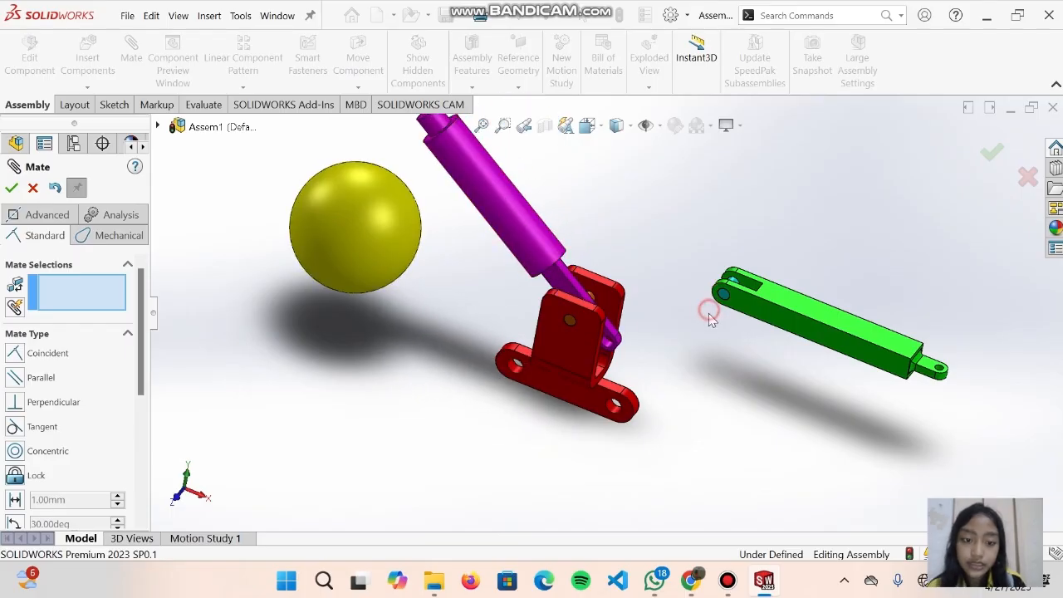
{"action": "scroll", "coordinate": [712, 336], "scroll_direction": "down", "scroll_amount": 3}
{"action": "middle_click_drag", "start_coordinate": [711, 320], "coordinate": [684, 363]}
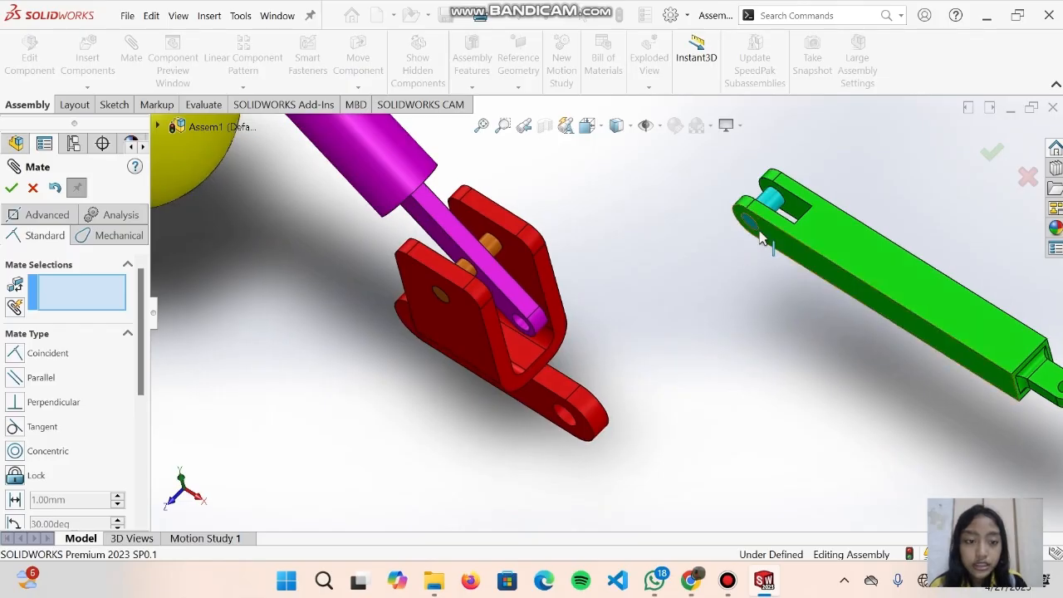
Mate the cyan small post's cylindrical face concentric with the purple post handle's lower end hole and pull the parts toward the pivot.
{"action": "left_click", "coordinate": [773, 207]}
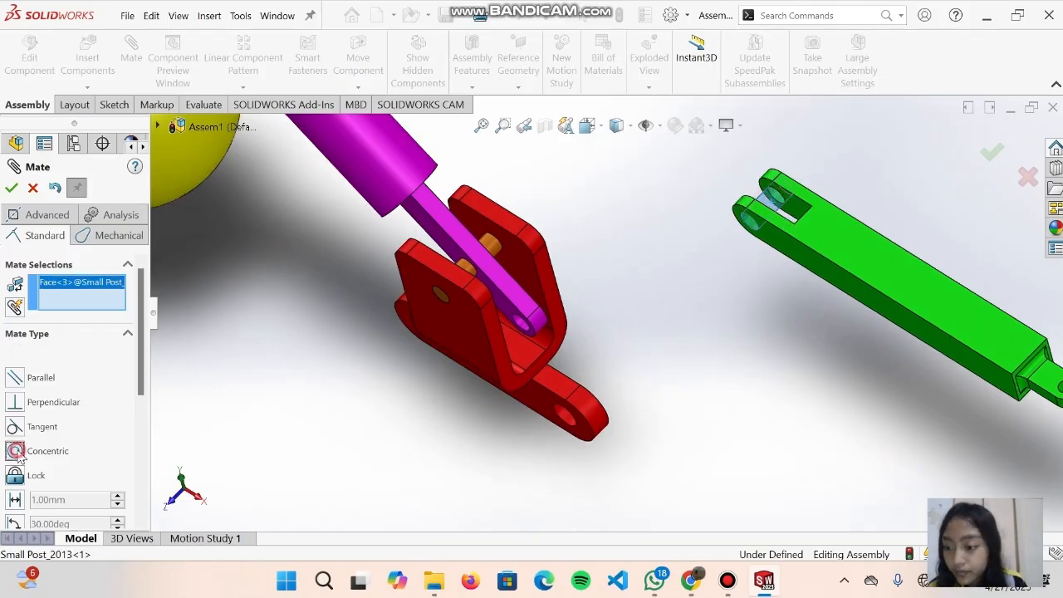
{"action": "left_click", "coordinate": [520, 329]}
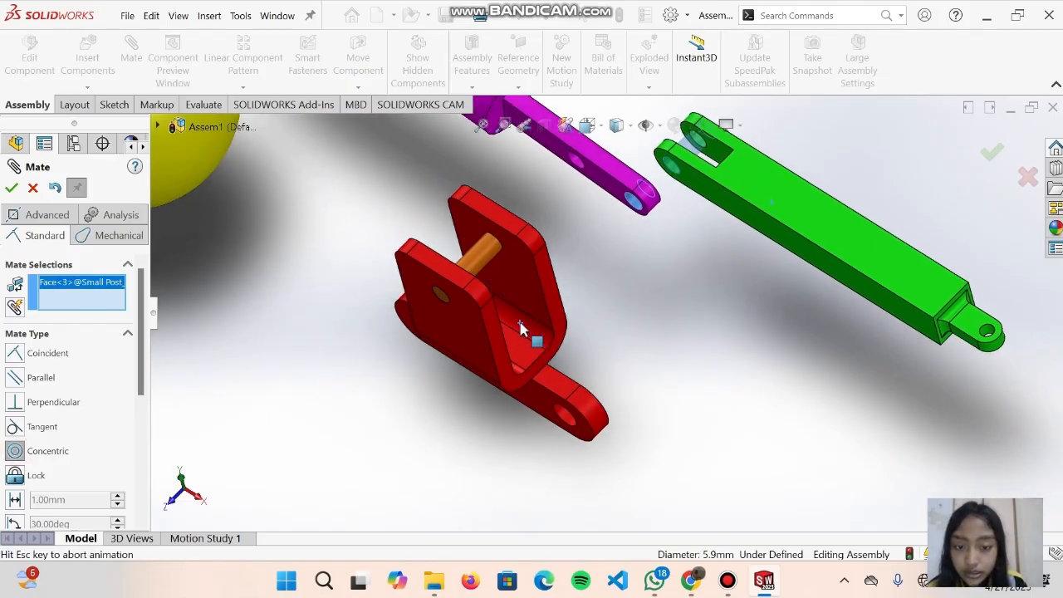
{"action": "left_click", "coordinate": [12, 188]}
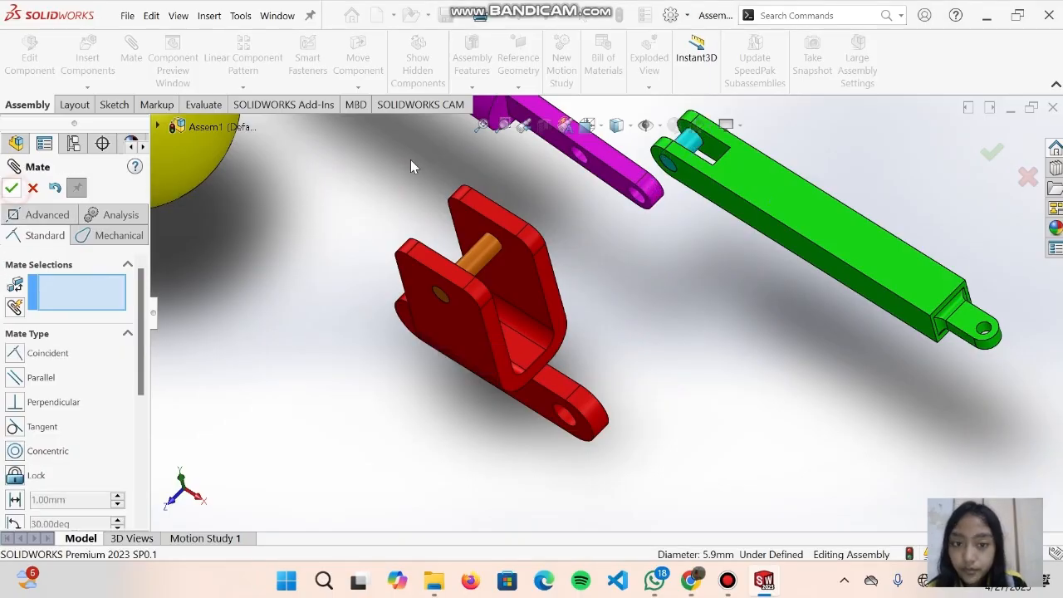
{"action": "left_click_drag", "start_coordinate": [710, 177], "coordinate": [527, 326]}
{"action": "scroll", "coordinate": [525, 327], "scroll_direction": "up", "scroll_amount": 5}
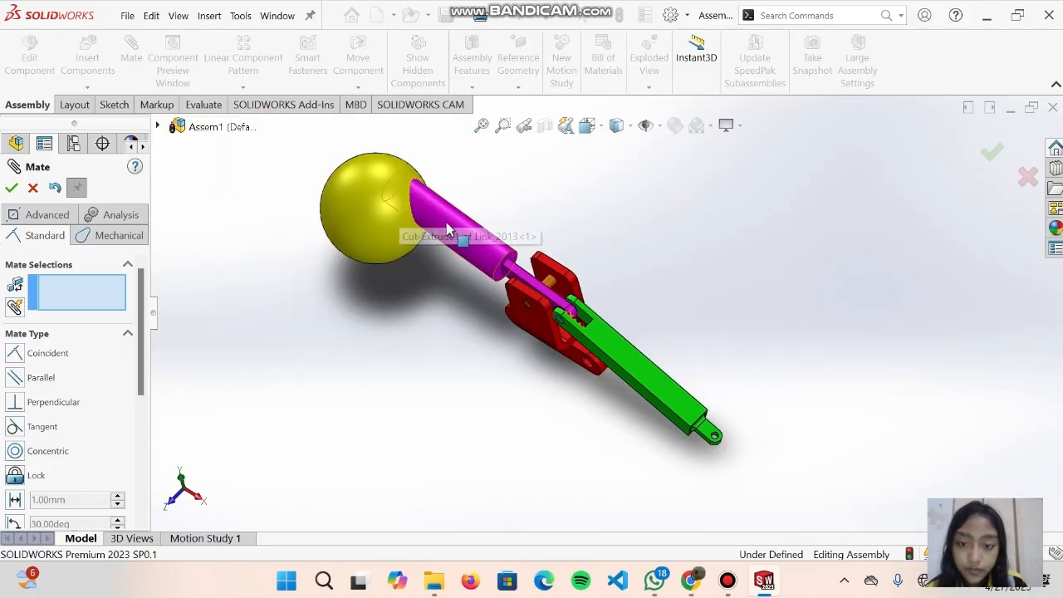
Reposition the handle and link, and mate the green link's top face parallel to the narrow top face of the red pivot's arm.
{"action": "mouse_move", "coordinate": [446, 222]}
{"action": "left_mouse_down"}
{"action": "mouse_move", "coordinate": [471, 205]}
{"action": "mouse_move", "coordinate": [440, 207]}
{"action": "mouse_move", "coordinate": [451, 218]}
{"action": "left_mouse_up"}
{"action": "scroll", "coordinate": [468, 279], "scroll_direction": "up", "scroll_amount": 3}
{"action": "scroll", "coordinate": [466, 278], "scroll_direction": "down", "scroll_amount": 4}
{"action": "mouse_move", "coordinate": [658, 272]}
{"action": "left_mouse_down"}
{"action": "mouse_move", "coordinate": [658, 291]}
{"action": "mouse_move", "coordinate": [669, 267]}
{"action": "mouse_move", "coordinate": [657, 290]}
{"action": "left_mouse_up"}
{"action": "left_click_drag", "start_coordinate": [777, 380], "coordinate": [819, 403]}
{"action": "left_click", "coordinate": [812, 402]}
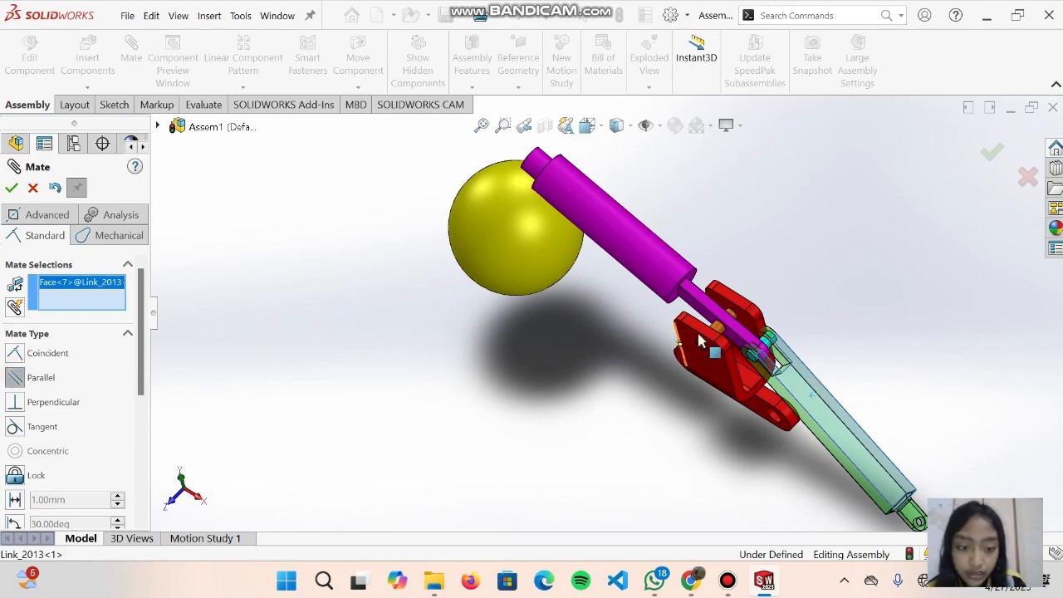
{"action": "left_click", "coordinate": [702, 337]}
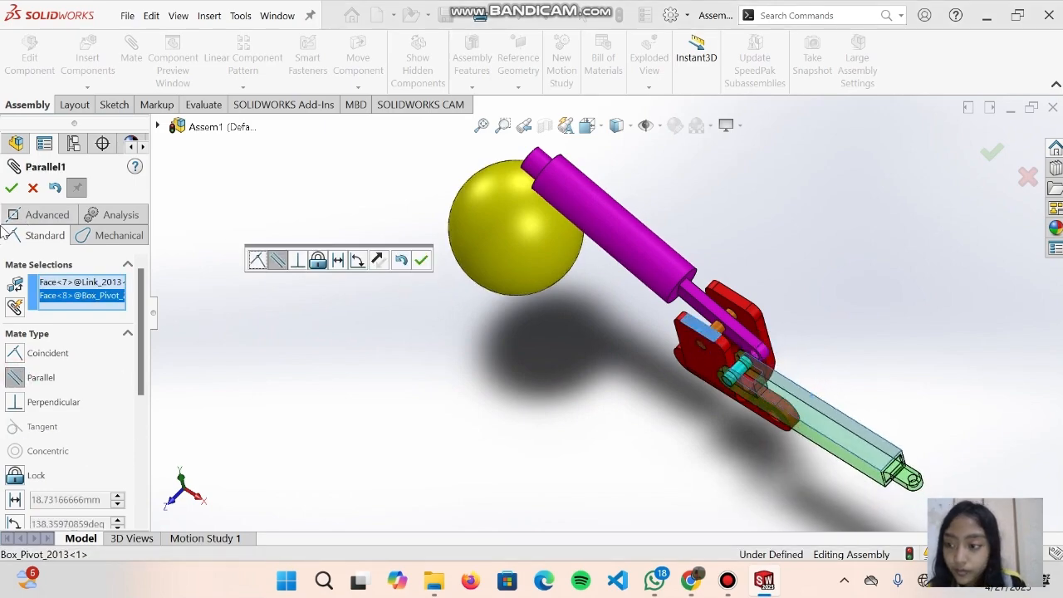
{"action": "left_click", "coordinate": [16, 187]}
{"action": "scroll", "coordinate": [829, 387], "scroll_direction": "down", "scroll_amount": 1}
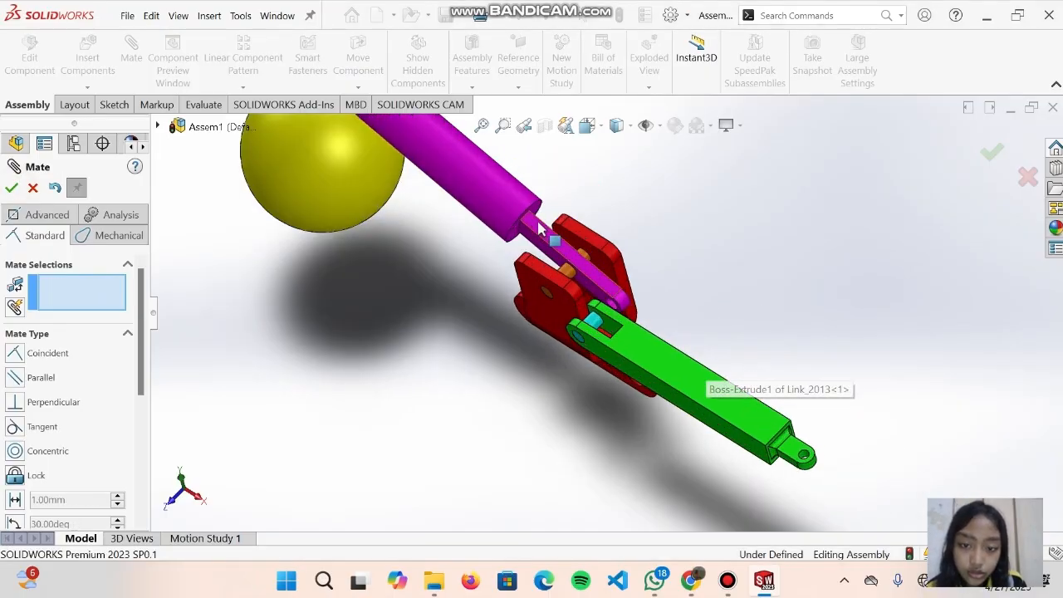
Move the green link and purple handle to test the linkage's motion, and return to the isometric view.
{"action": "left_click_drag", "start_coordinate": [639, 378], "coordinate": [710, 328]}
{"action": "scroll", "coordinate": [639, 283], "scroll_direction": "up", "scroll_amount": 3}
{"action": "scroll", "coordinate": [637, 277], "scroll_direction": "down", "scroll_amount": 2}
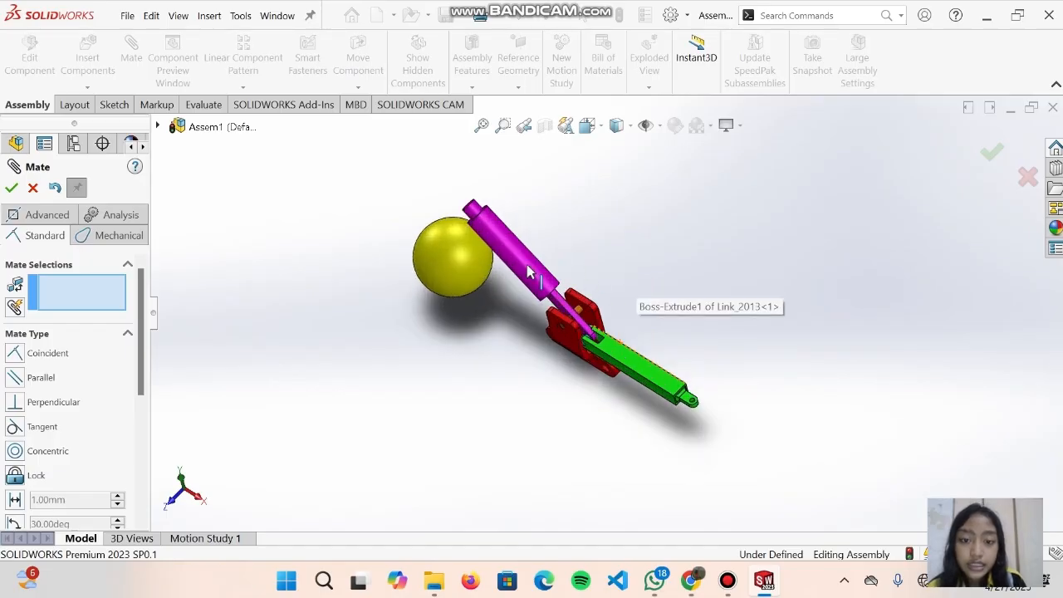
{"action": "left_click_drag", "start_coordinate": [526, 265], "coordinate": [579, 292]}
{"action": "scroll", "coordinate": [581, 299], "scroll_direction": "down", "scroll_amount": 3}
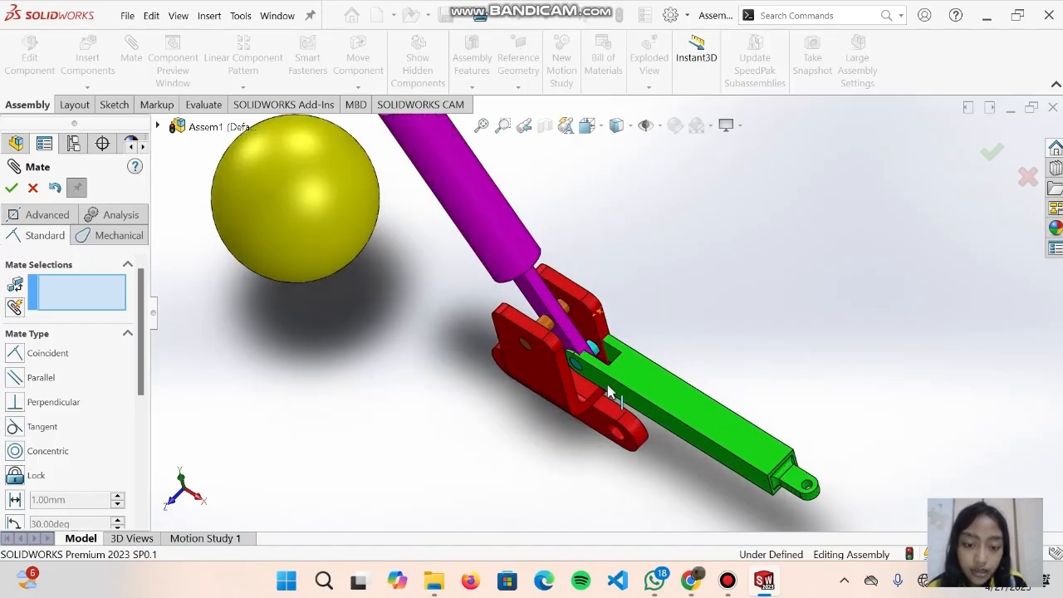
{"action": "left_click_drag", "start_coordinate": [630, 379], "coordinate": [633, 374]}
{"action": "scroll", "coordinate": [618, 332], "scroll_direction": "up", "scroll_amount": 2}
{"action": "mouse_move", "coordinate": [686, 324]}
{"action": "middle_mouse_down"}
{"action": "mouse_move", "coordinate": [613, 339]}
{"action": "mouse_move", "coordinate": [629, 288]}
{"action": "mouse_move", "coordinate": [613, 286]}
{"action": "mouse_move", "coordinate": [613, 296]}
{"action": "mouse_move", "coordinate": [696, 334]}
{"action": "middle_mouse_up"}
{"action": "scroll", "coordinate": [600, 324], "scroll_direction": "down", "scroll_amount": 6}
{"action": "scroll", "coordinate": [696, 334], "scroll_direction": "up", "scroll_amount": 3}
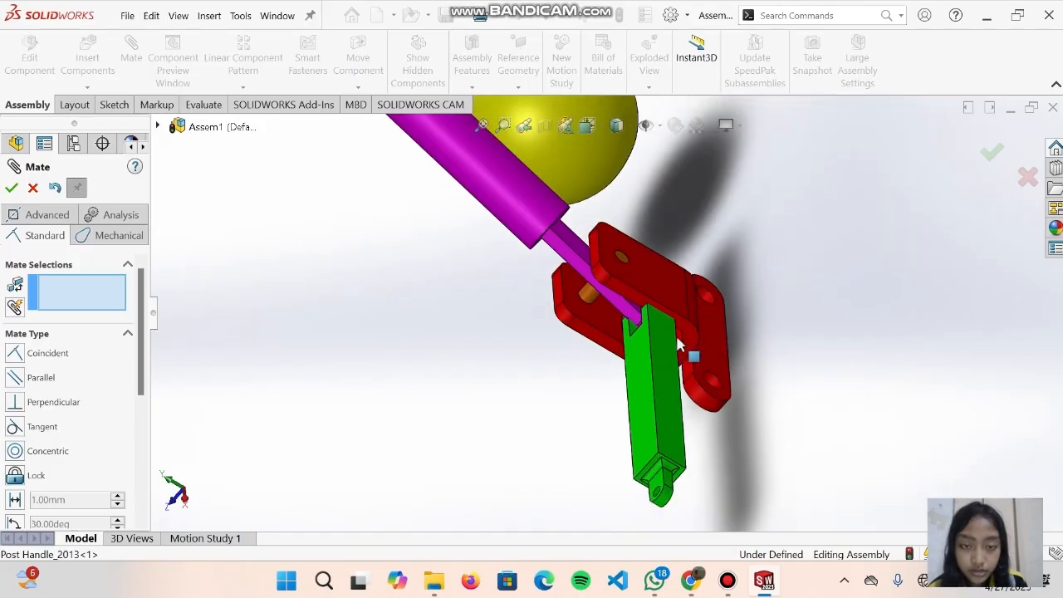
{"action": "left_click", "coordinate": [599, 125]}
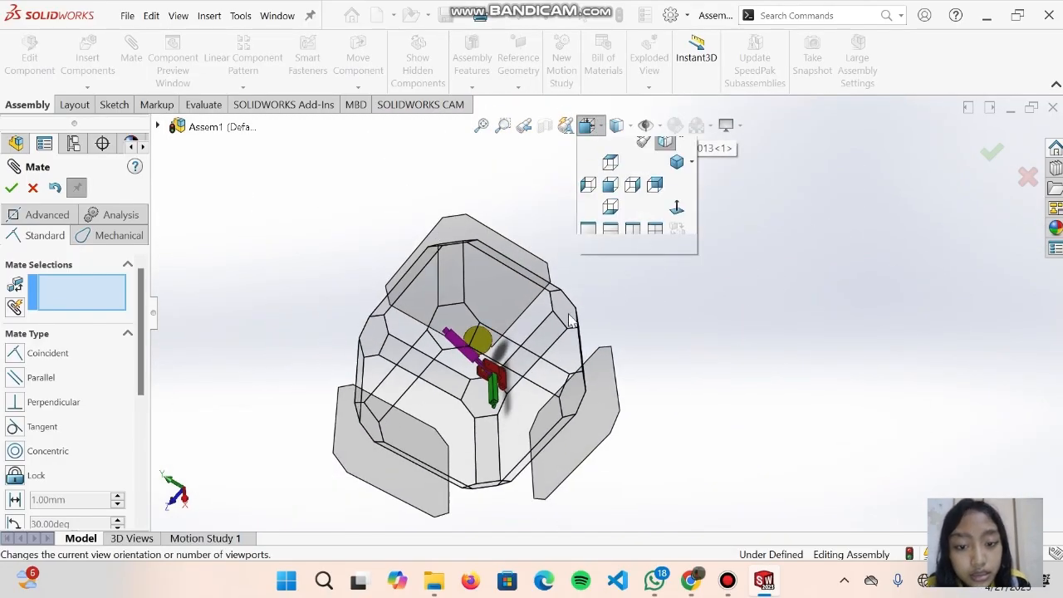
{"action": "left_click", "coordinate": [600, 126]}
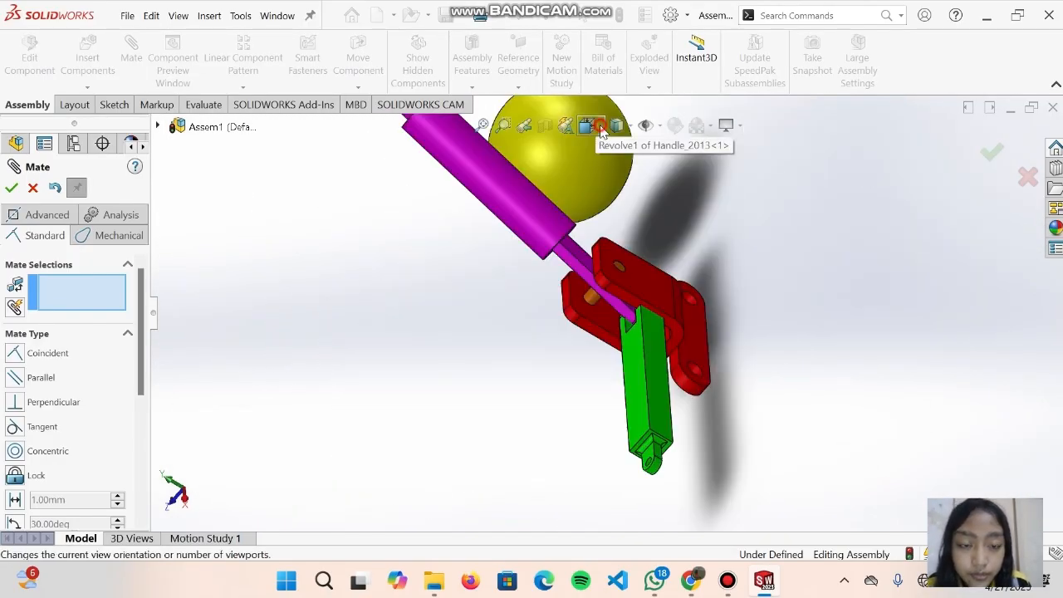
{"action": "left_click", "coordinate": [677, 171]}
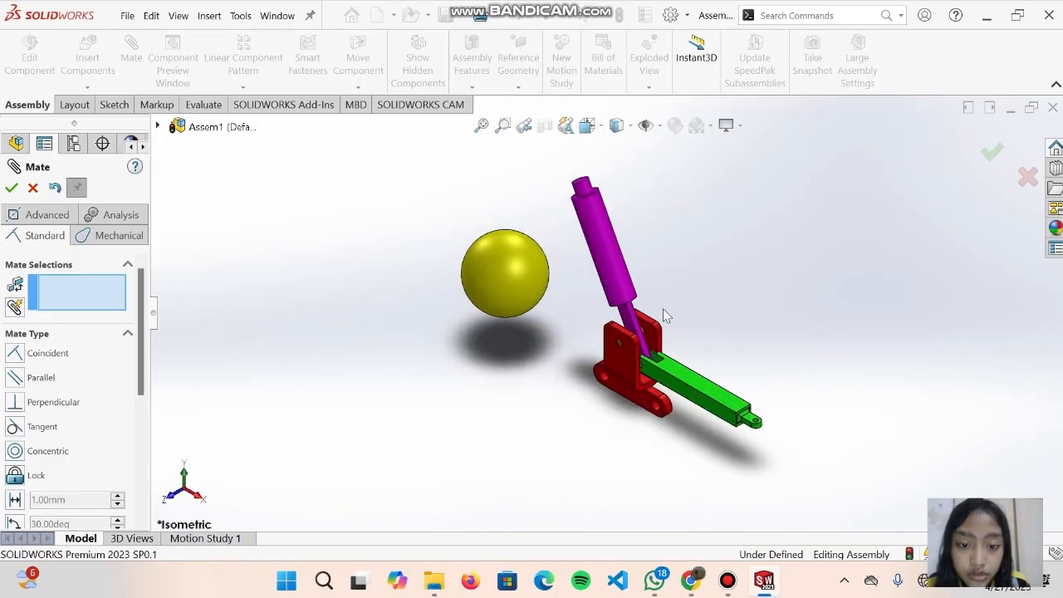
Mate the purple post handle's side face coincident with the inner slot face of the green link, and move the link to test the fit.
{"action": "scroll", "coordinate": [676, 344], "scroll_direction": "down", "scroll_amount": 5}
{"action": "middle_click_drag", "start_coordinate": [651, 344], "coordinate": [575, 365]}
{"action": "scroll", "coordinate": [574, 365], "scroll_direction": "down", "scroll_amount": 6}
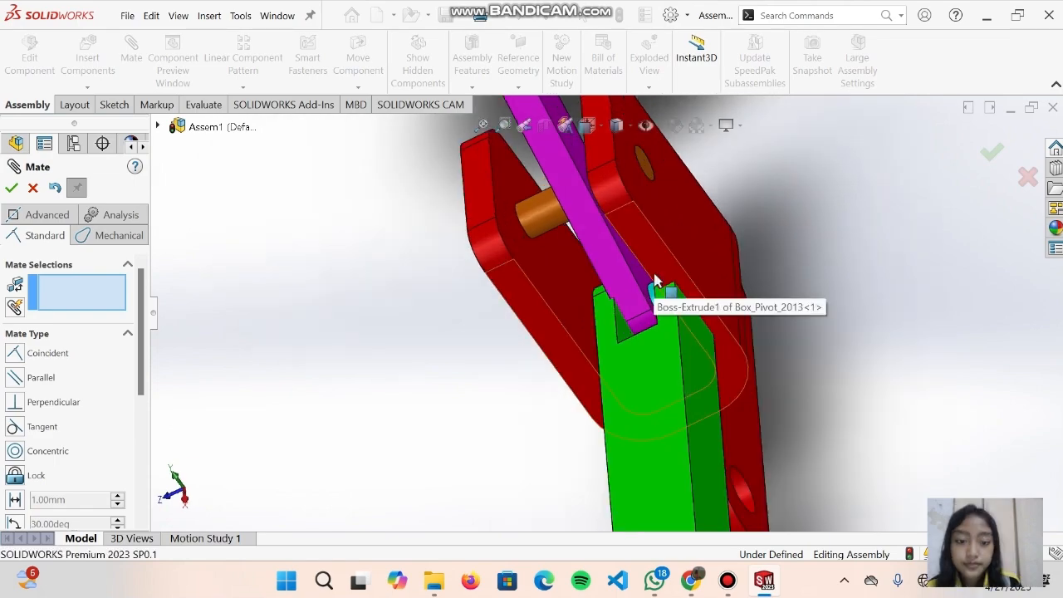
{"action": "middle_click_drag", "start_coordinate": [653, 286], "coordinate": [649, 361]}
{"action": "left_click", "coordinate": [547, 274]}
{"action": "left_click", "coordinate": [634, 323]}
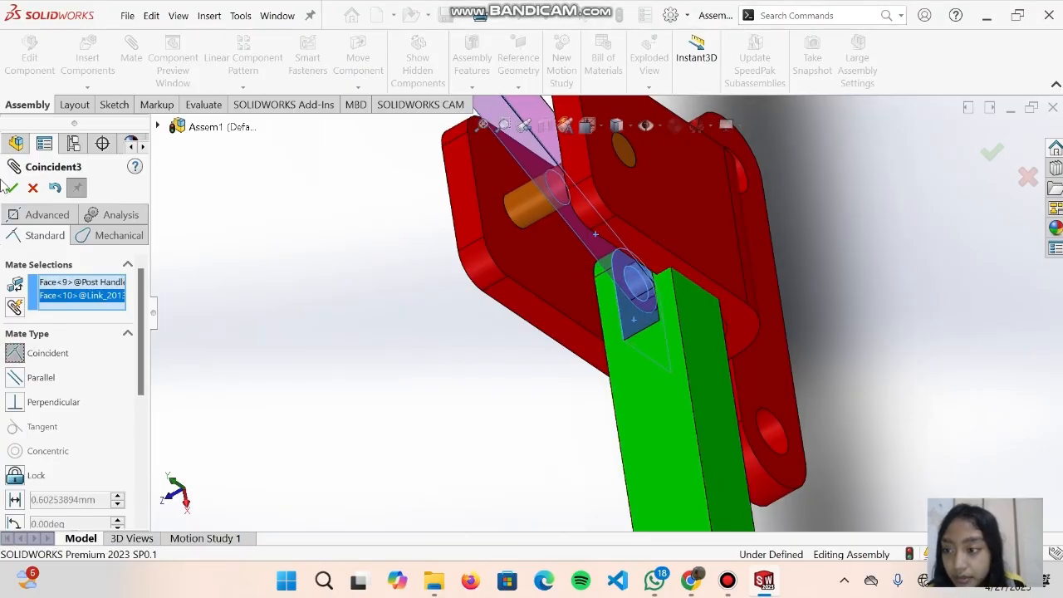
{"action": "middle_click_drag", "start_coordinate": [734, 378], "coordinate": [657, 403]}
{"action": "left_click_drag", "start_coordinate": [657, 403], "coordinate": [654, 431]}
{"action": "scroll", "coordinate": [595, 309], "scroll_direction": "up", "scroll_amount": 7}
{"action": "middle_click_drag", "start_coordinate": [596, 309], "coordinate": [673, 313]}
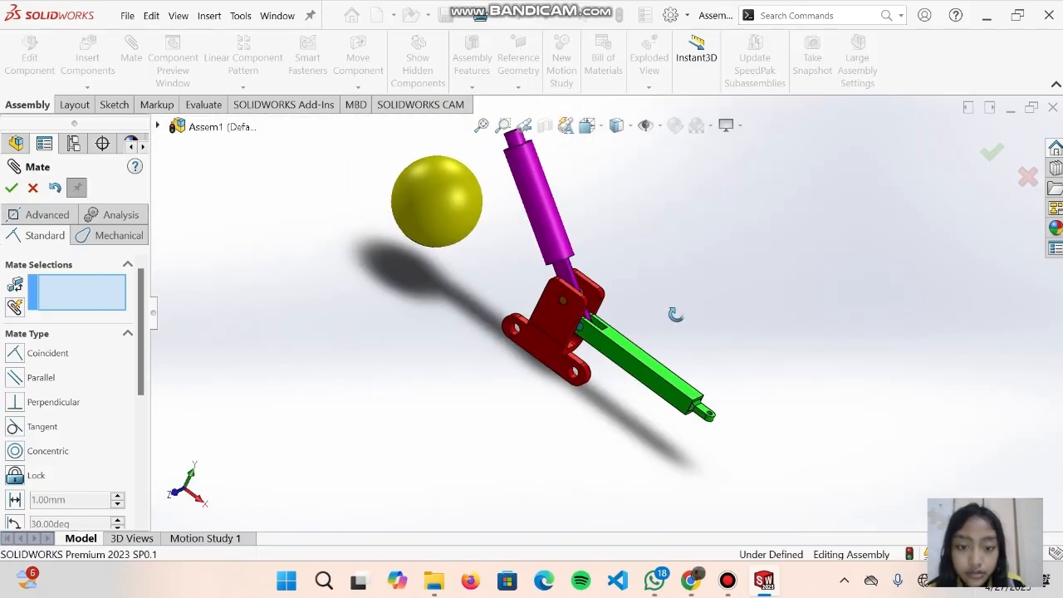
{"action": "mouse_move", "coordinate": [629, 352]}
{"action": "left_mouse_down"}
{"action": "mouse_move", "coordinate": [615, 372]}
{"action": "mouse_move", "coordinate": [620, 361]}
{"action": "left_mouse_up"}
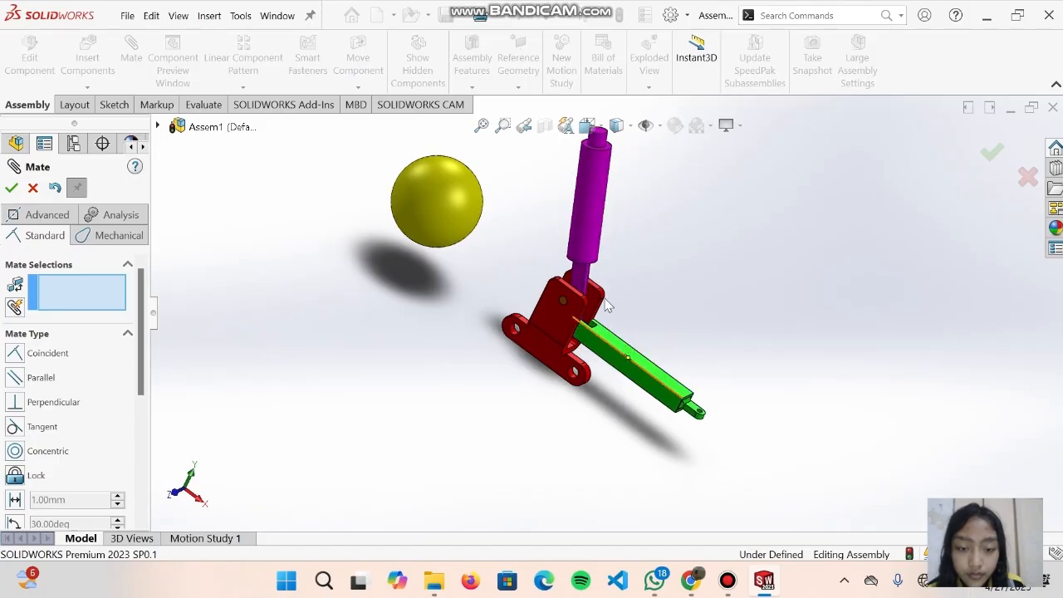
Add a 6.50 mm distance mate between the red pivot's inner arm face and the facing side of the purple post handle.
{"action": "scroll", "coordinate": [610, 301], "scroll_direction": "up", "scroll_amount": 1}
{"action": "middle_click_drag", "start_coordinate": [669, 305], "coordinate": [594, 314]}
{"action": "scroll", "coordinate": [621, 328], "scroll_direction": "down", "scroll_amount": 5}
{"action": "left_click", "coordinate": [588, 325]}
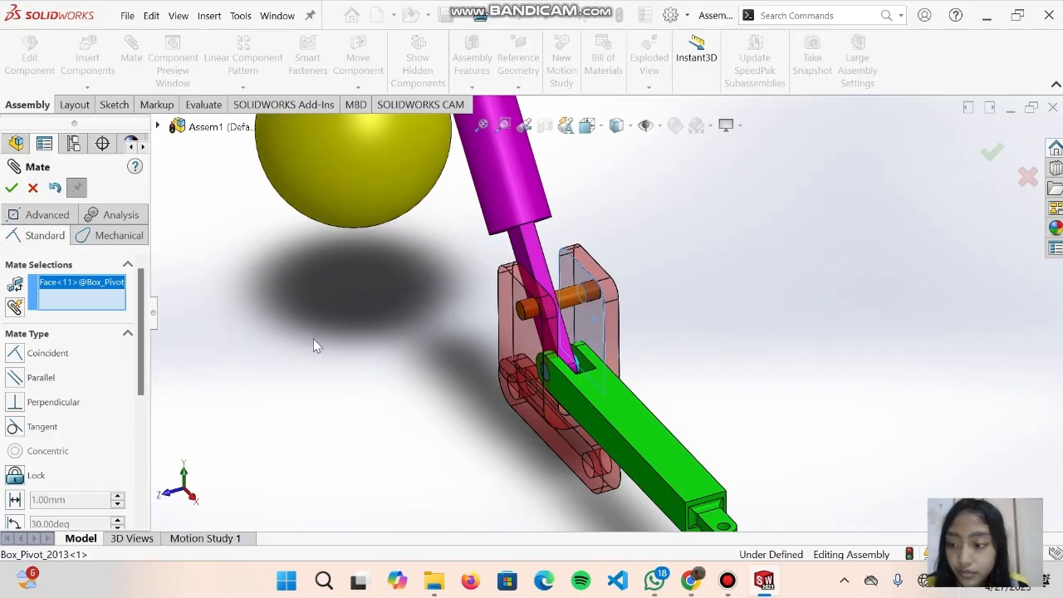
{"action": "middle_click_drag", "start_coordinate": [314, 342], "coordinate": [284, 360]}
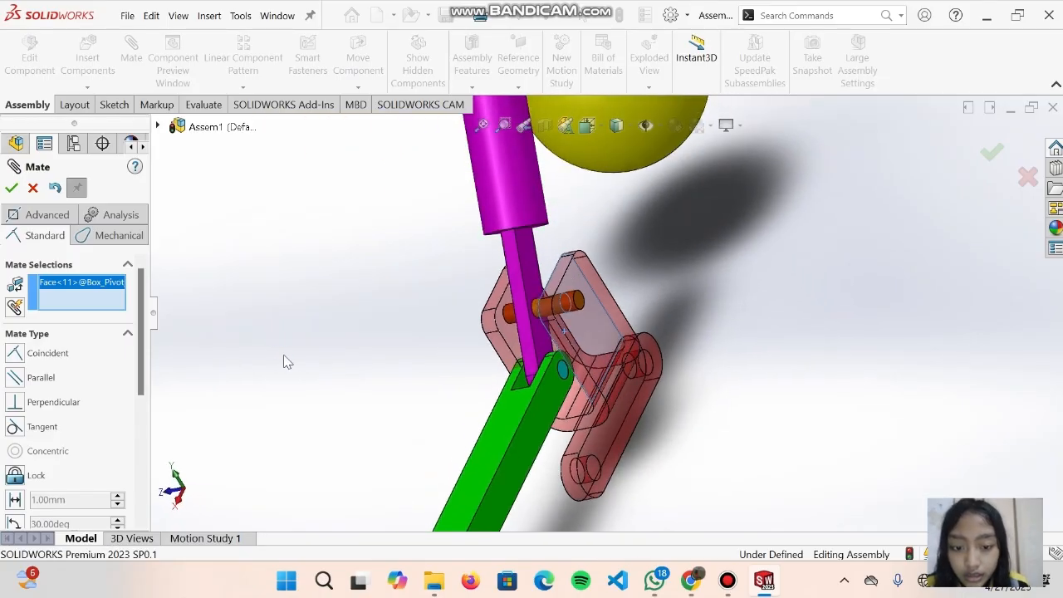
{"action": "left_click", "coordinate": [542, 349]}
{"action": "scroll", "coordinate": [59, 423], "scroll_direction": "down", "scroll_amount": 5}
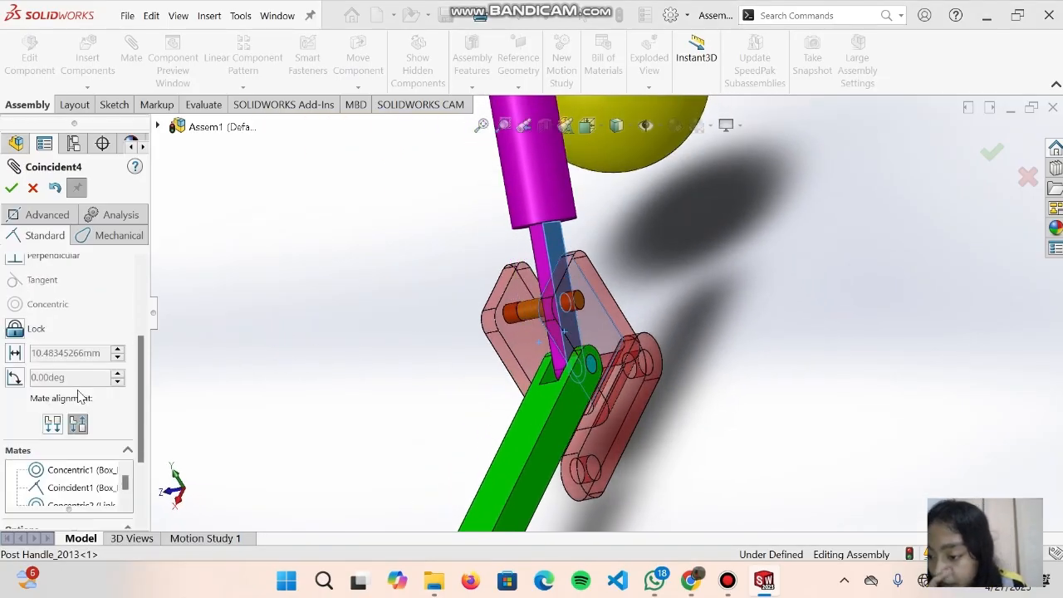
{"action": "left_click", "coordinate": [15, 280]}
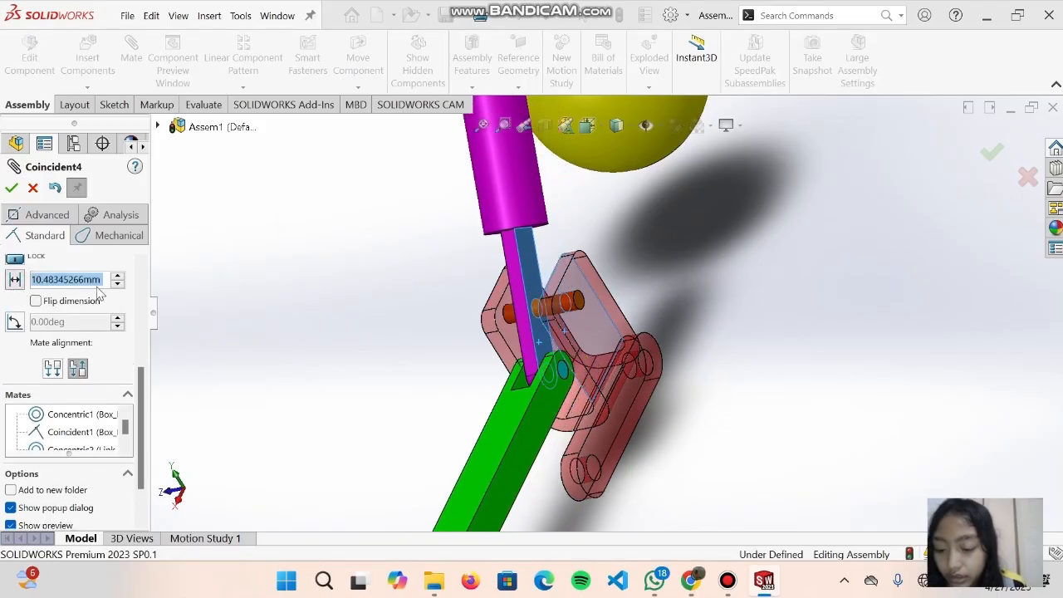
{"action": "type", "text": "6.50"}
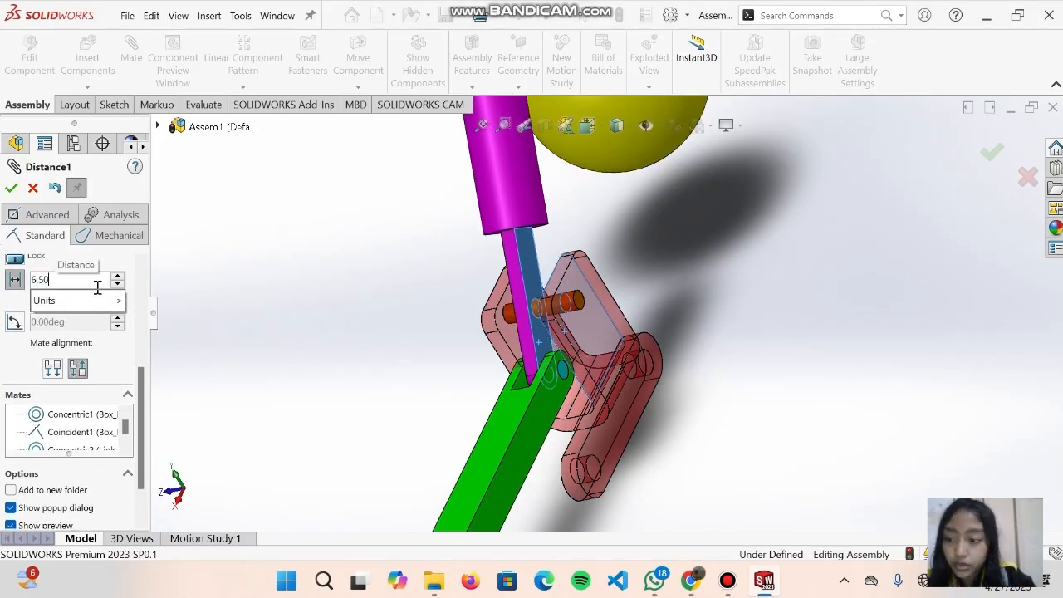
{"action": "key", "text": "Return"}
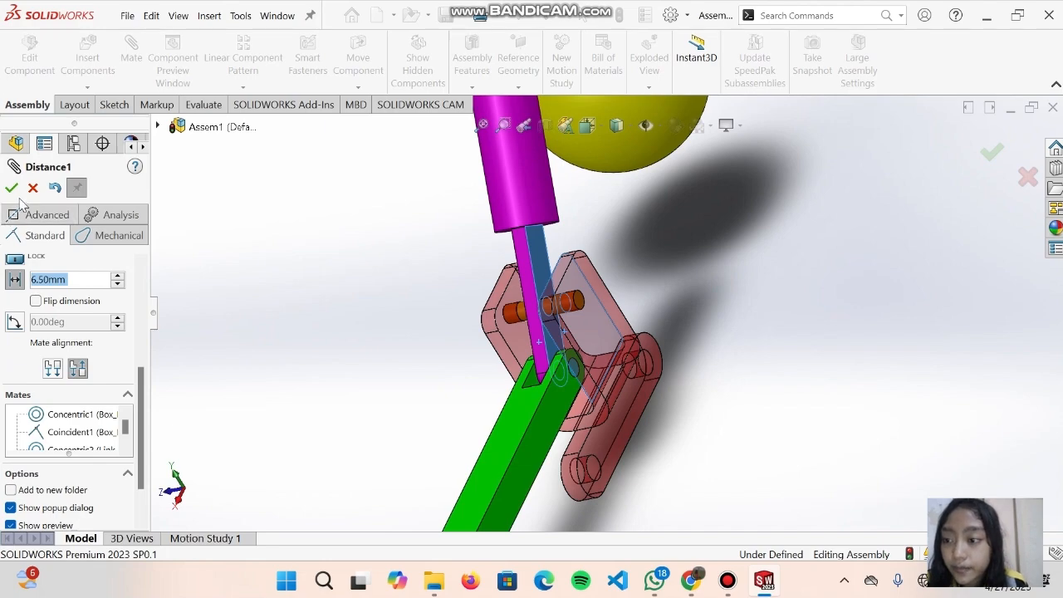
{"action": "left_click", "coordinate": [11, 187]}
Examine the spacing of the purple post handle between the red pivot's two arms from several angles.
{"action": "middle_click_drag", "start_coordinate": [307, 277], "coordinate": [631, 343]}
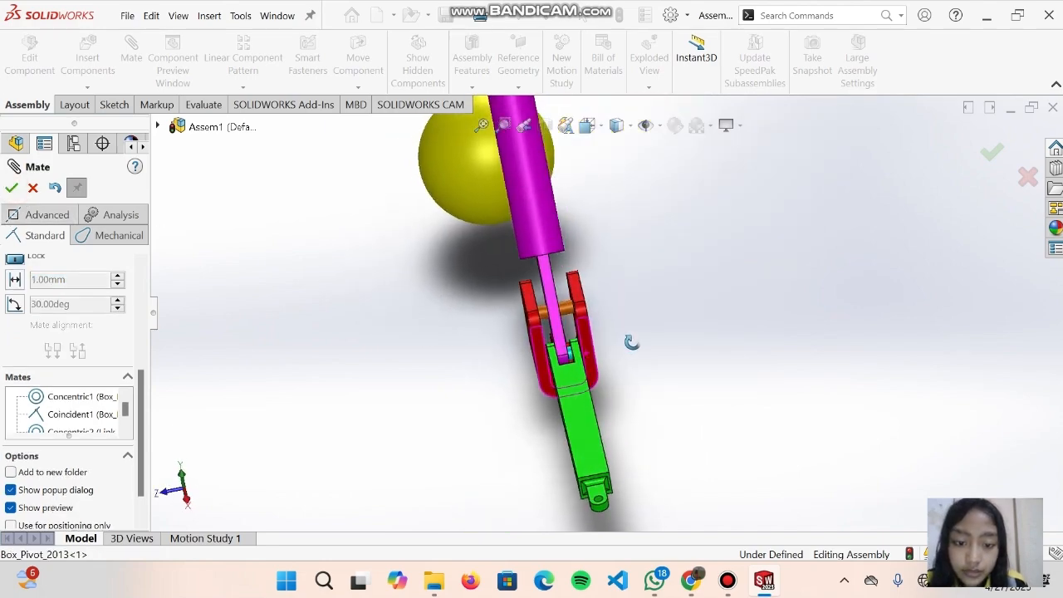
{"action": "scroll", "coordinate": [586, 315], "scroll_direction": "down", "scroll_amount": 5}
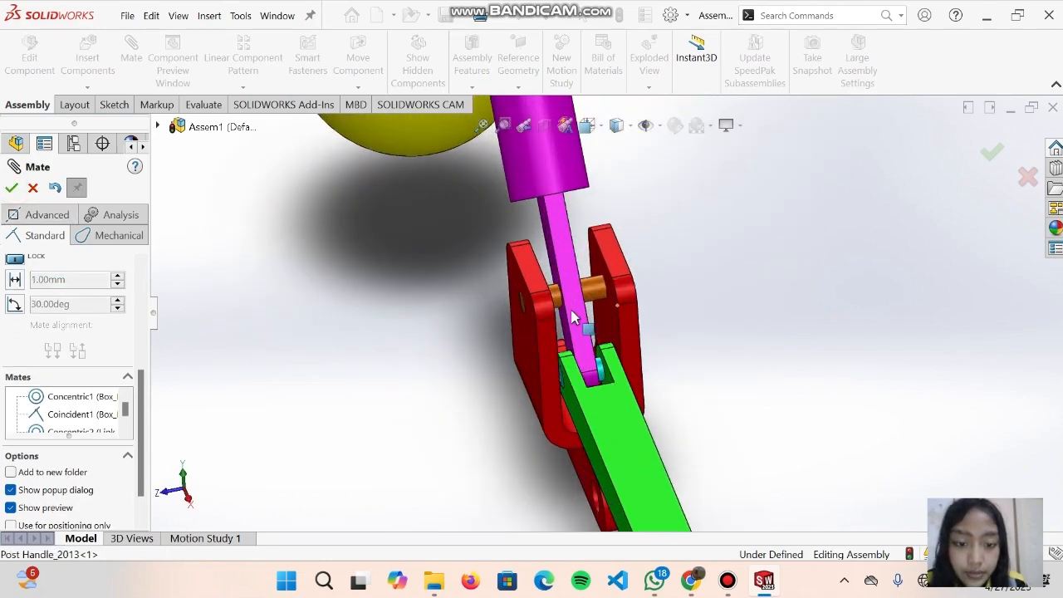
{"action": "scroll", "coordinate": [574, 320], "scroll_direction": "up", "scroll_amount": 5}
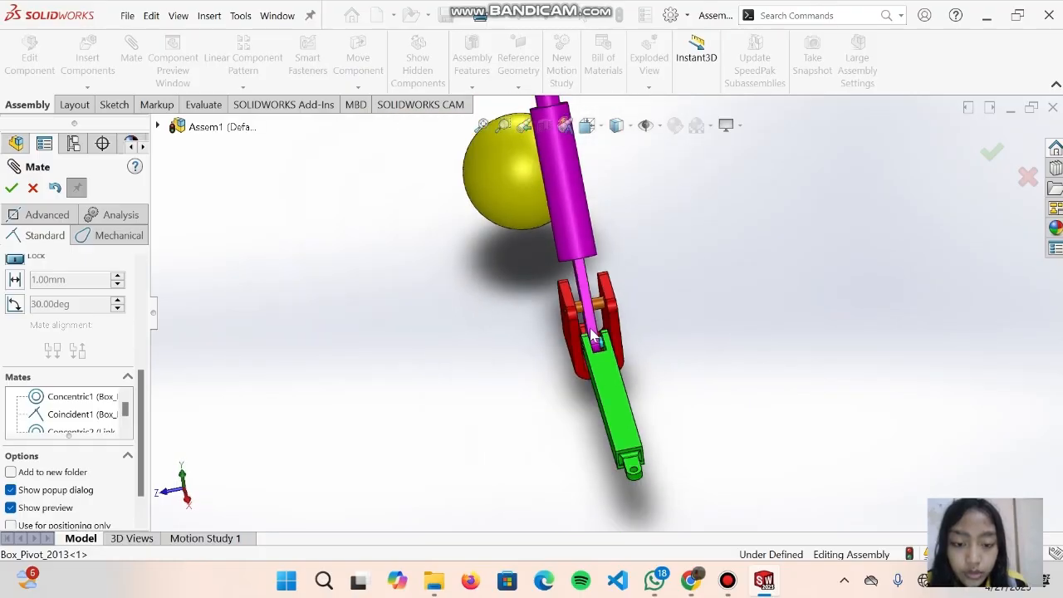
{"action": "scroll", "coordinate": [589, 327], "scroll_direction": "down", "scroll_amount": 3}
{"action": "scroll", "coordinate": [592, 286], "scroll_direction": "up", "scroll_amount": 5}
{"action": "middle_click_drag", "start_coordinate": [608, 275], "coordinate": [616, 249]}
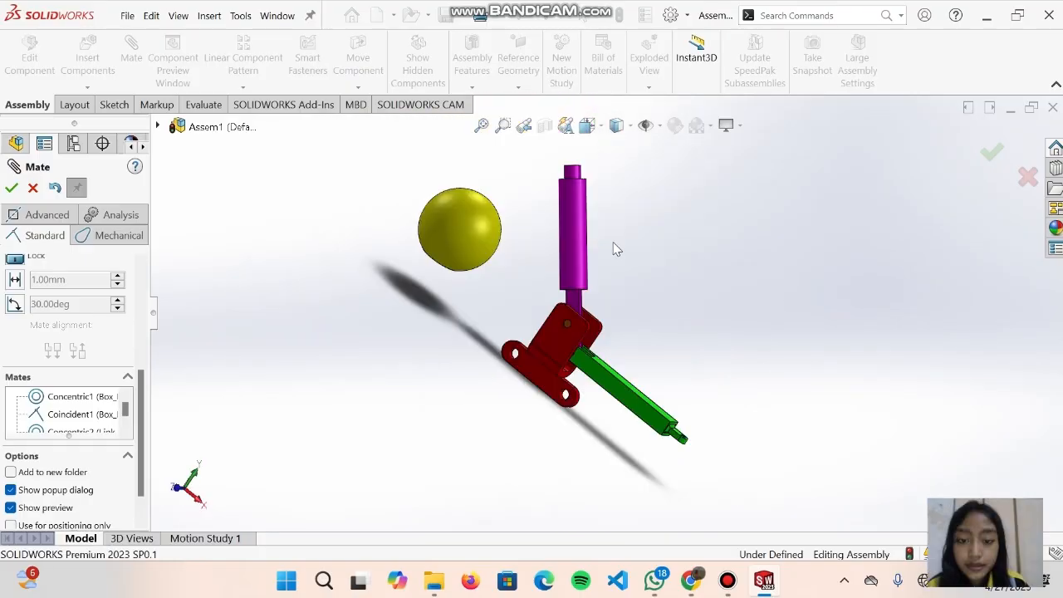
Mate the yellow sphere's hole concentric with the cylindrical stub at the free end of the purple post handle.
{"action": "scroll", "coordinate": [616, 249], "scroll_direction": "down", "scroll_amount": 2}
{"action": "middle_click_drag", "start_coordinate": [412, 239], "coordinate": [457, 174]}
{"action": "scroll", "coordinate": [432, 199], "scroll_direction": "up", "scroll_amount": 1}
{"action": "scroll", "coordinate": [413, 214], "scroll_direction": "down", "scroll_amount": 3}
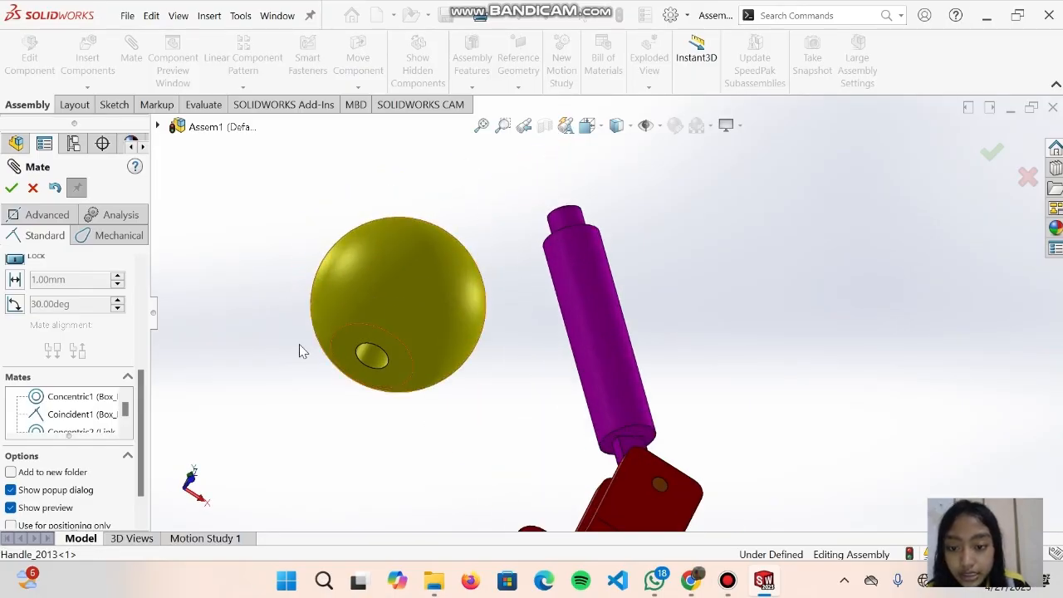
{"action": "left_click", "coordinate": [373, 358]}
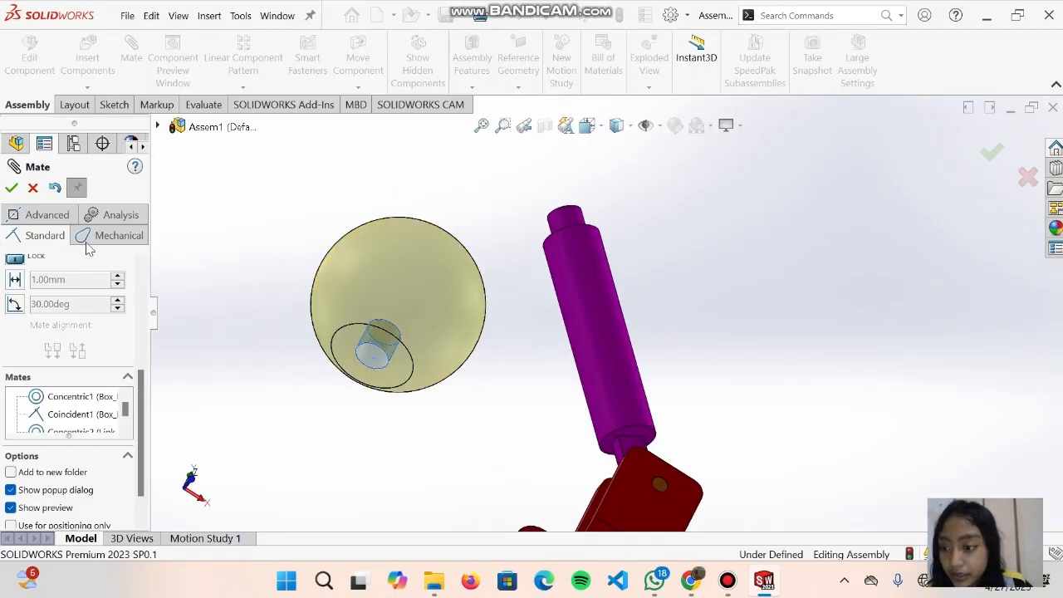
{"action": "left_click", "coordinate": [34, 189]}
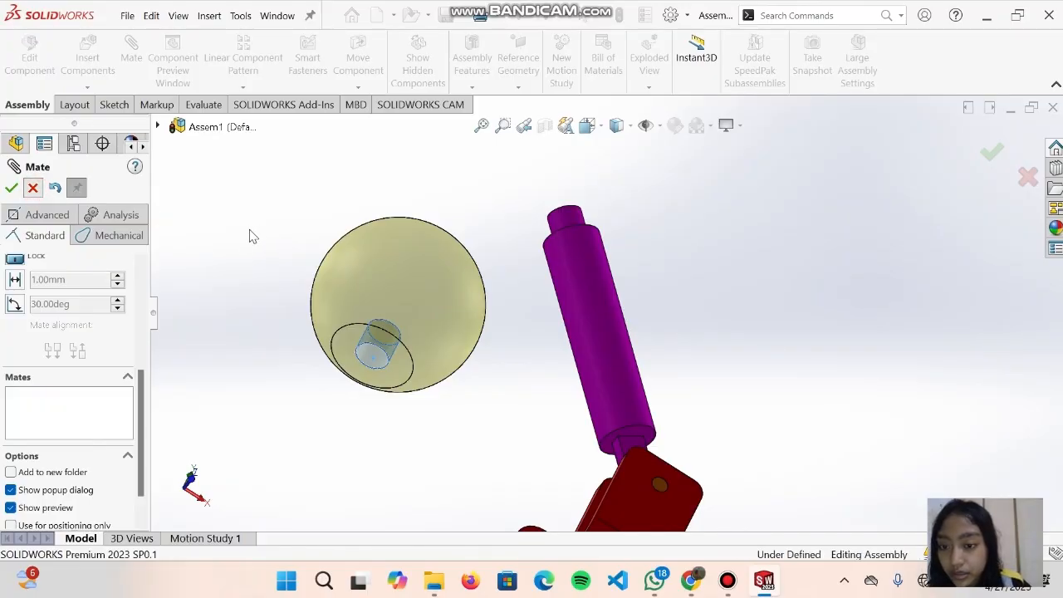
{"action": "left_click", "coordinate": [373, 349]}
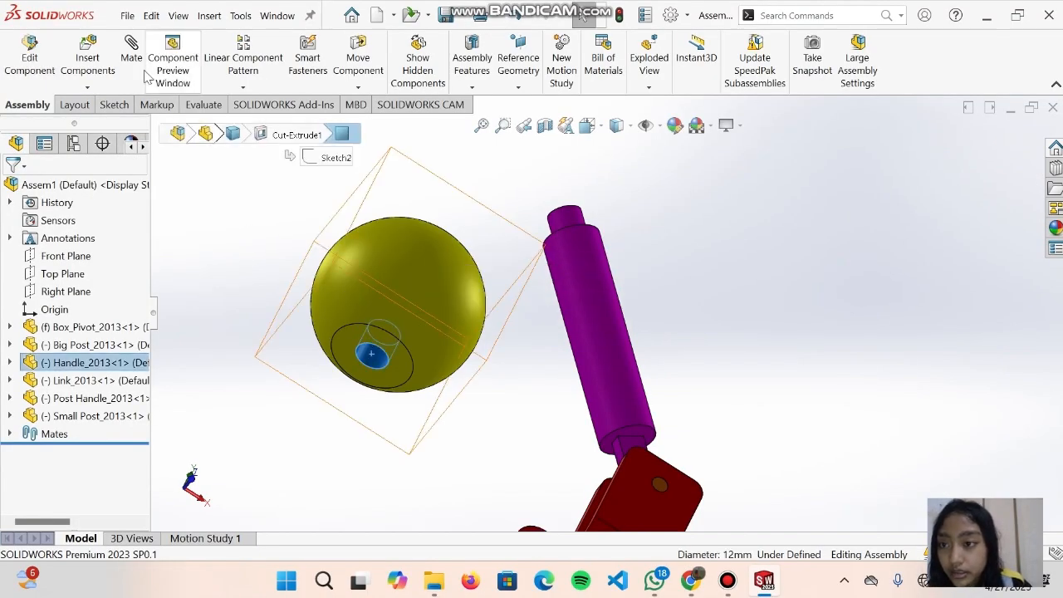
{"action": "left_click", "coordinate": [137, 61]}
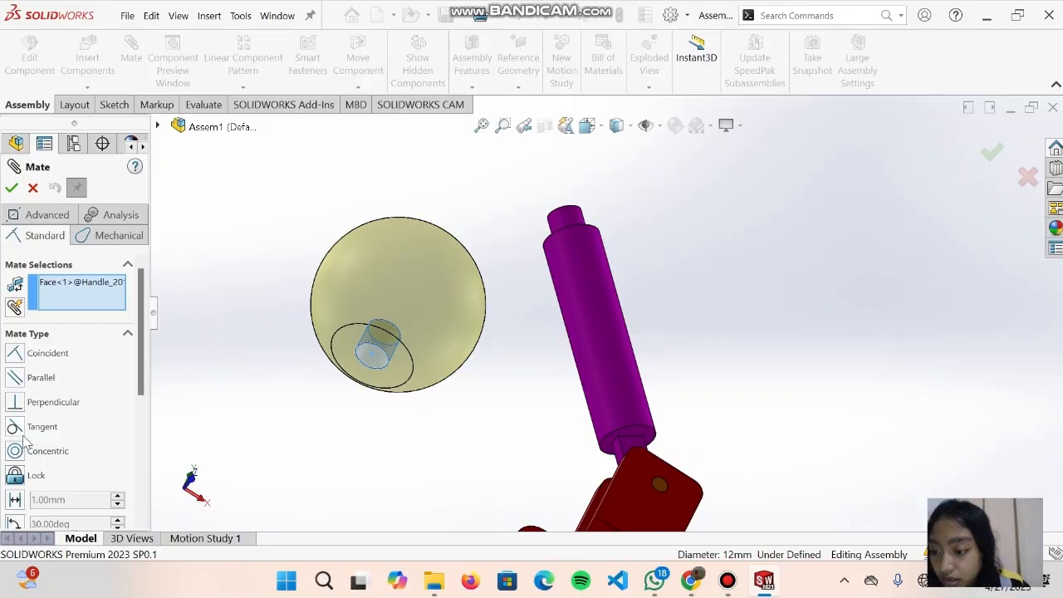
{"action": "left_click", "coordinate": [563, 225]}
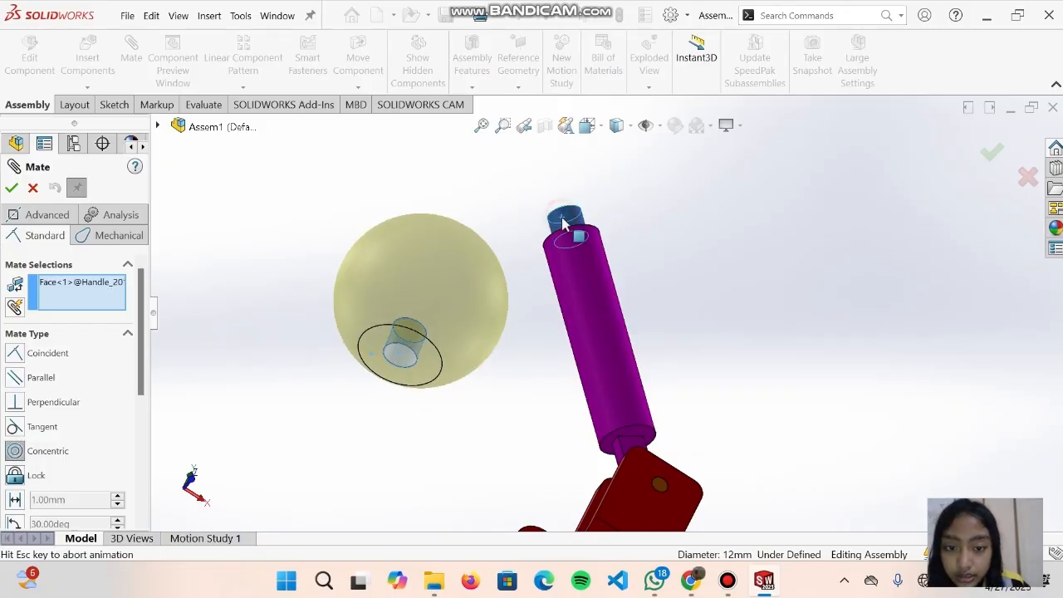
{"action": "left_click", "coordinate": [11, 188]}
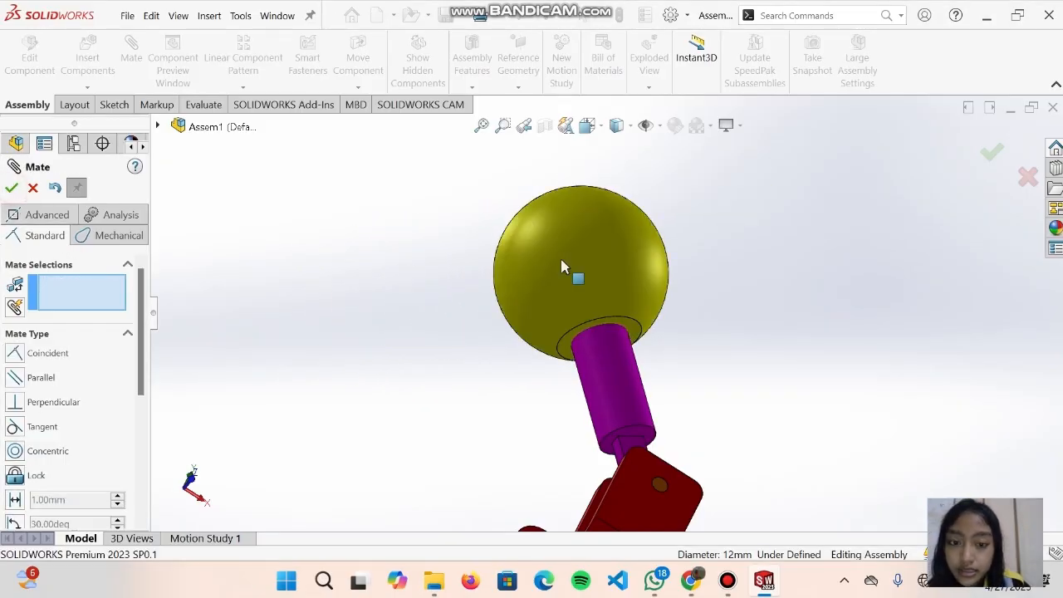
Mate the end face of the purple post handle's stub coincident with the bottom face of the yellow sphere's hole.
{"action": "middle_click_drag", "start_coordinate": [576, 269], "coordinate": [632, 366]}
{"action": "middle_click_drag", "start_coordinate": [579, 247], "coordinate": [640, 142]}
{"action": "scroll", "coordinate": [642, 279], "scroll_direction": "down", "scroll_amount": 7}
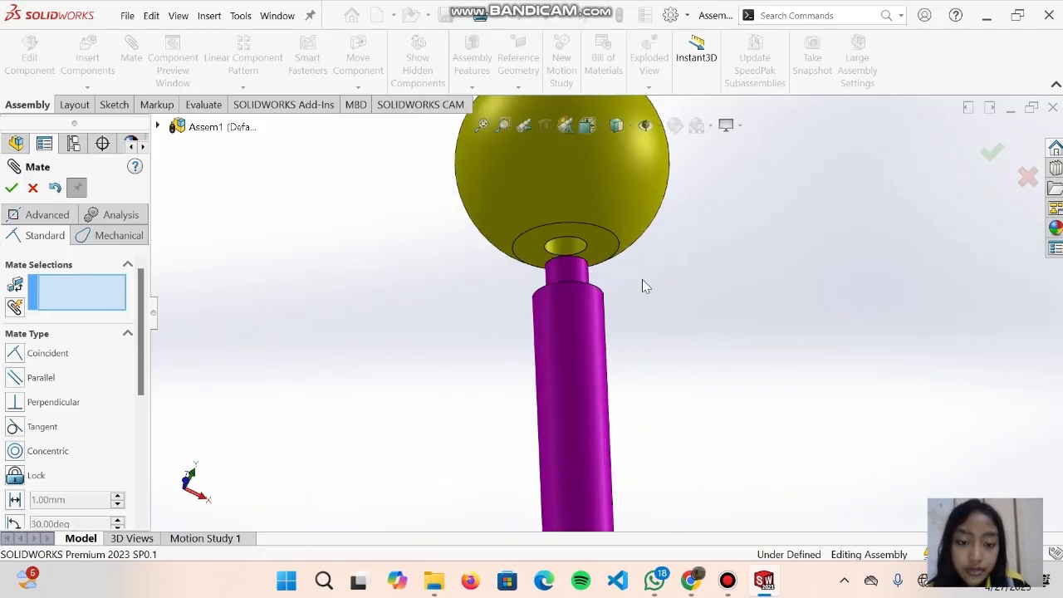
{"action": "middle_click_drag", "start_coordinate": [550, 262], "coordinate": [554, 178]}
{"action": "scroll", "coordinate": [559, 238], "scroll_direction": "down", "scroll_amount": 2}
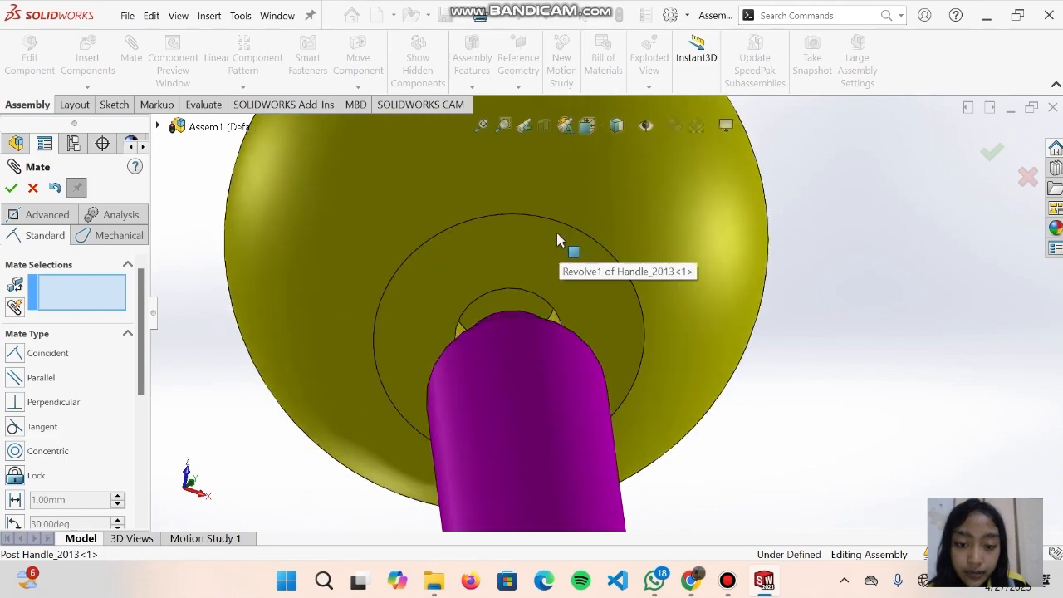
{"action": "middle_click_drag", "start_coordinate": [558, 233], "coordinate": [555, 219]}
{"action": "left_click_drag", "start_coordinate": [575, 234], "coordinate": [567, 133]}
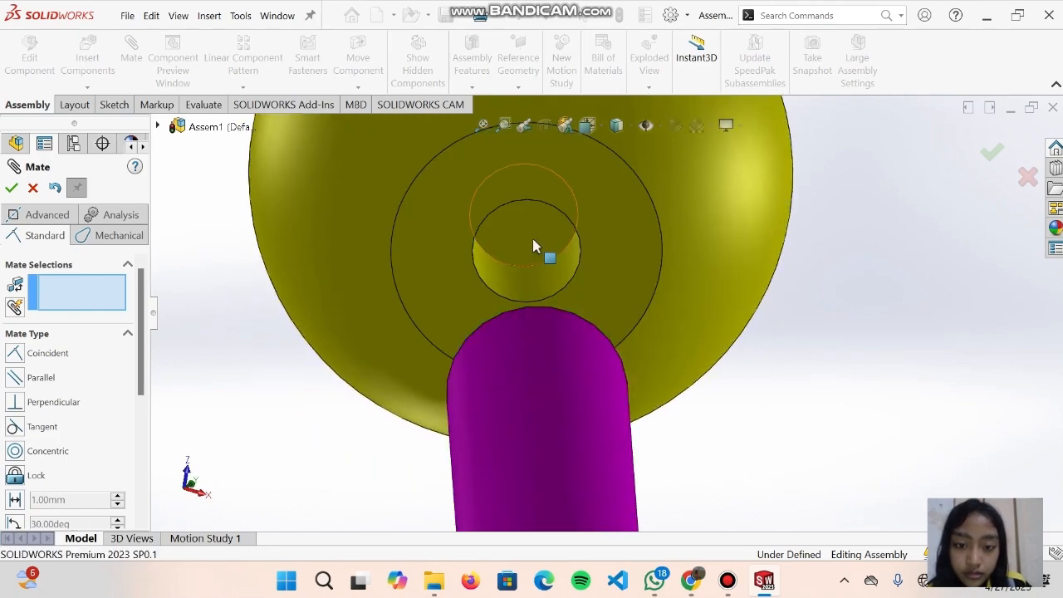
{"action": "left_click", "coordinate": [530, 224]}
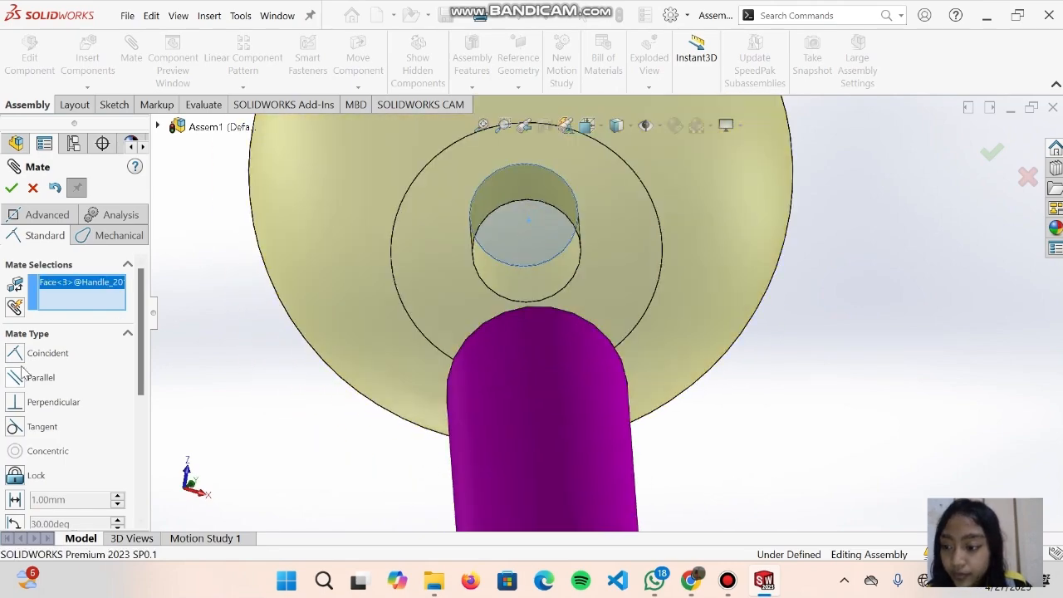
{"action": "middle_click_drag", "start_coordinate": [594, 208], "coordinate": [588, 530]}
{"action": "left_click", "coordinate": [500, 431]}
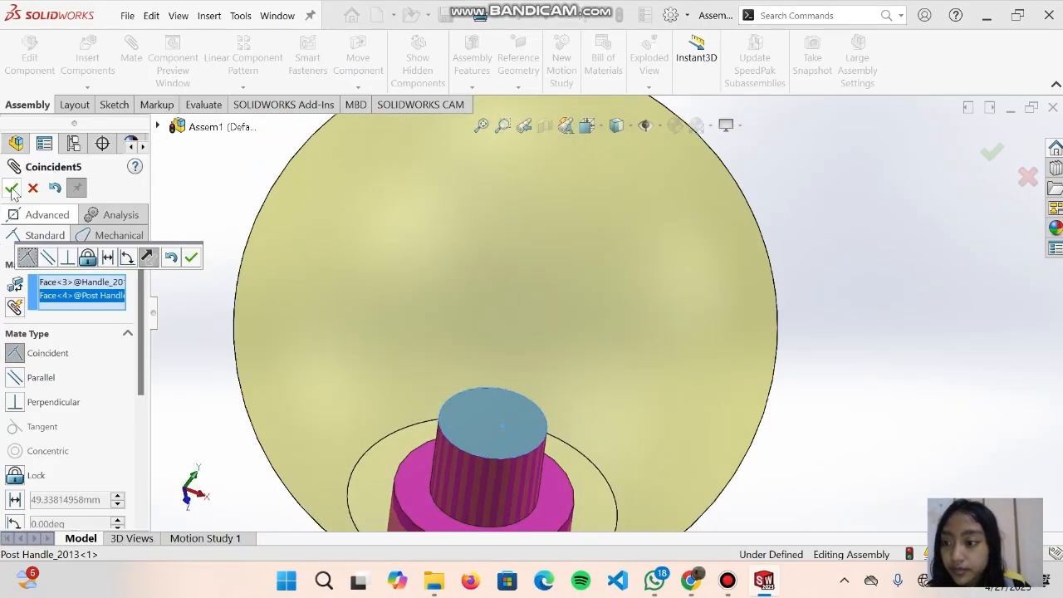
{"action": "left_click", "coordinate": [12, 189]}
Finish the Mate command and swing the sphere handle down about the red pivot to test its motion.
{"action": "scroll", "coordinate": [713, 426], "scroll_direction": "up", "scroll_amount": 5}
{"action": "middle_click_drag", "start_coordinate": [713, 432], "coordinate": [641, 430]}
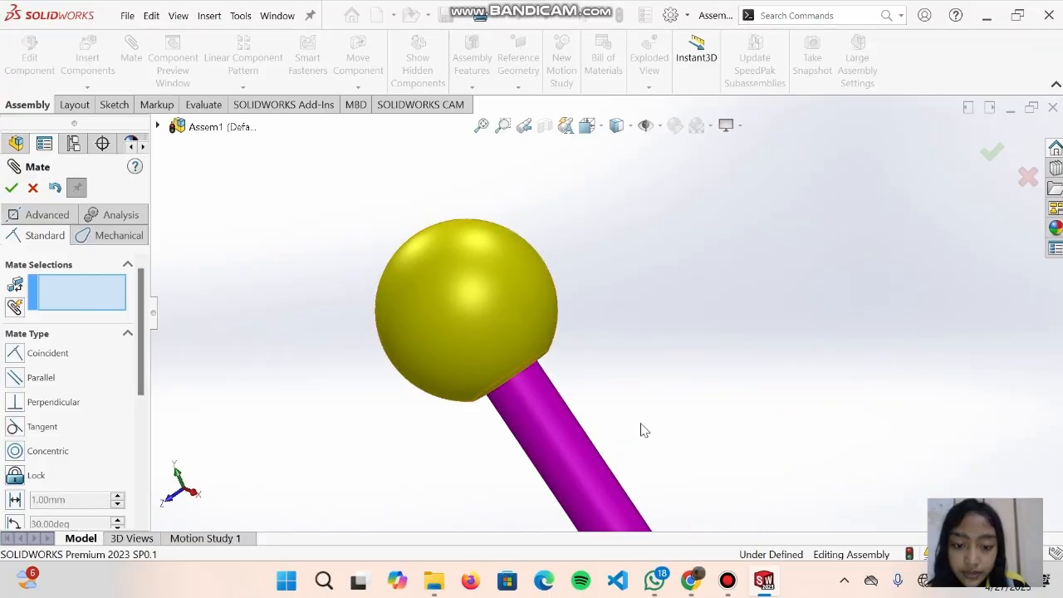
{"action": "scroll", "coordinate": [707, 311], "scroll_direction": "up", "scroll_amount": 4}
{"action": "left_click", "coordinate": [603, 128]}
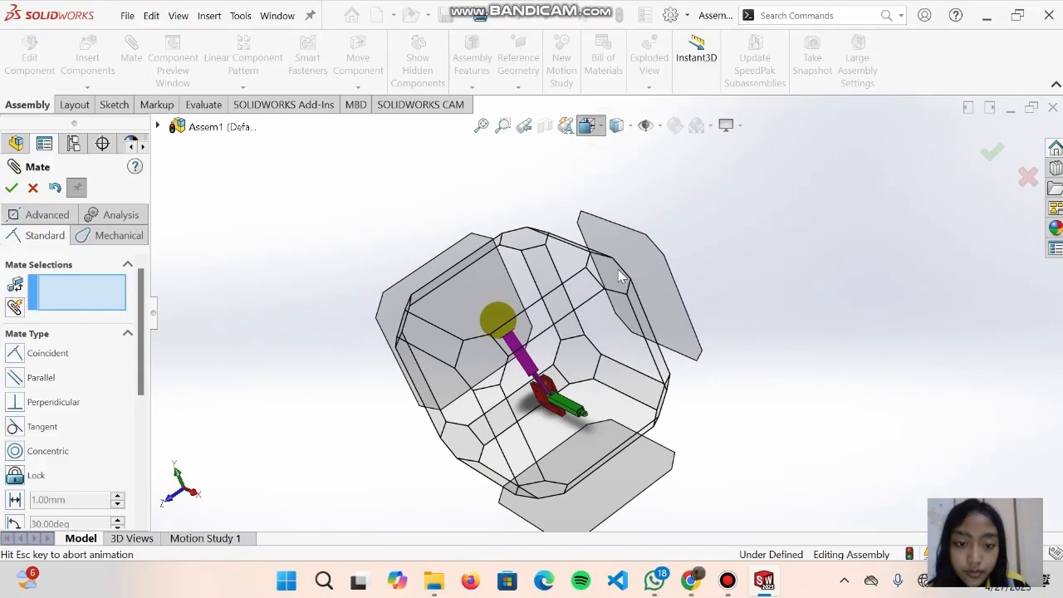
{"action": "left_click", "coordinate": [611, 192]}
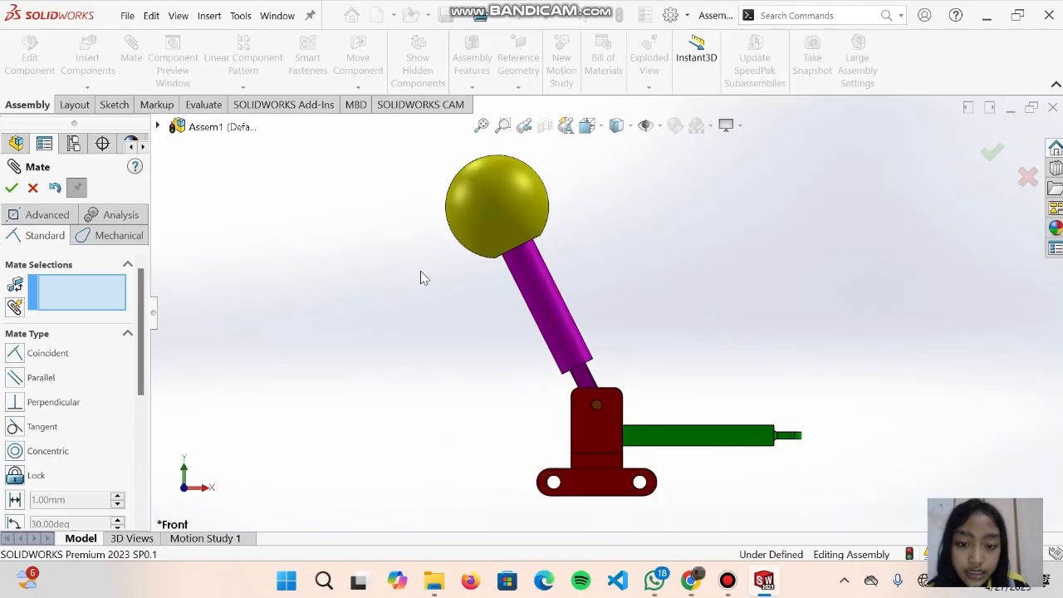
{"action": "left_click", "coordinate": [12, 188]}
{"action": "middle_click_drag", "start_coordinate": [565, 300], "coordinate": [432, 354]}
{"action": "left_click_drag", "start_coordinate": [461, 319], "coordinate": [432, 362]}
{"action": "left_click", "coordinate": [653, 344]}
{"action": "scroll", "coordinate": [658, 313], "scroll_direction": "up", "scroll_amount": 2}
{"action": "middle_click_drag", "start_coordinate": [657, 319], "coordinate": [615, 312]}
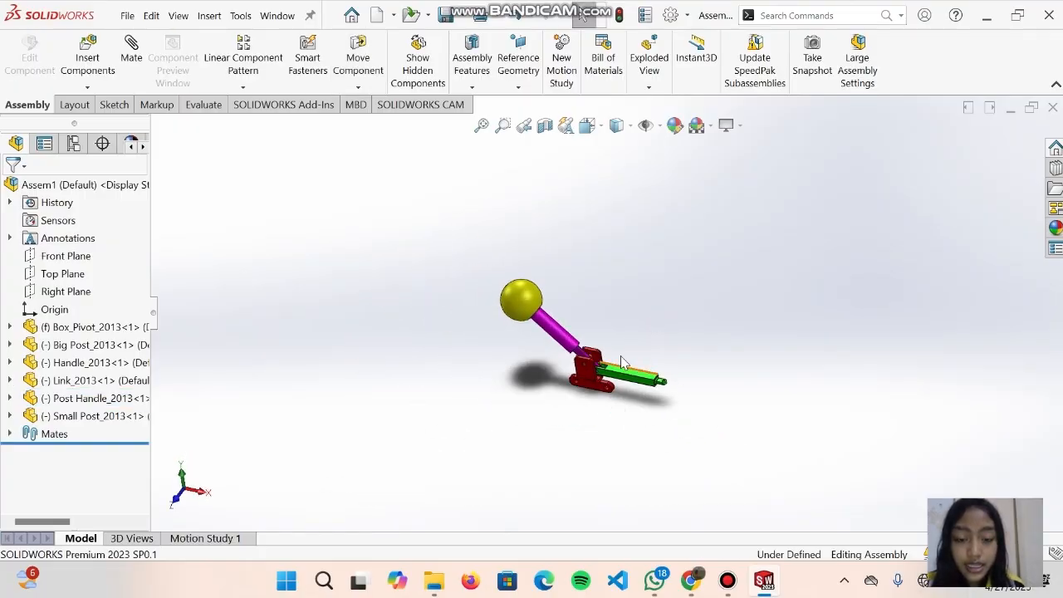
Start a mate between the flat upper face of the purple post handle's tongue and the green link's top face.
{"action": "scroll", "coordinate": [609, 311], "scroll_direction": "down", "scroll_amount": 3}
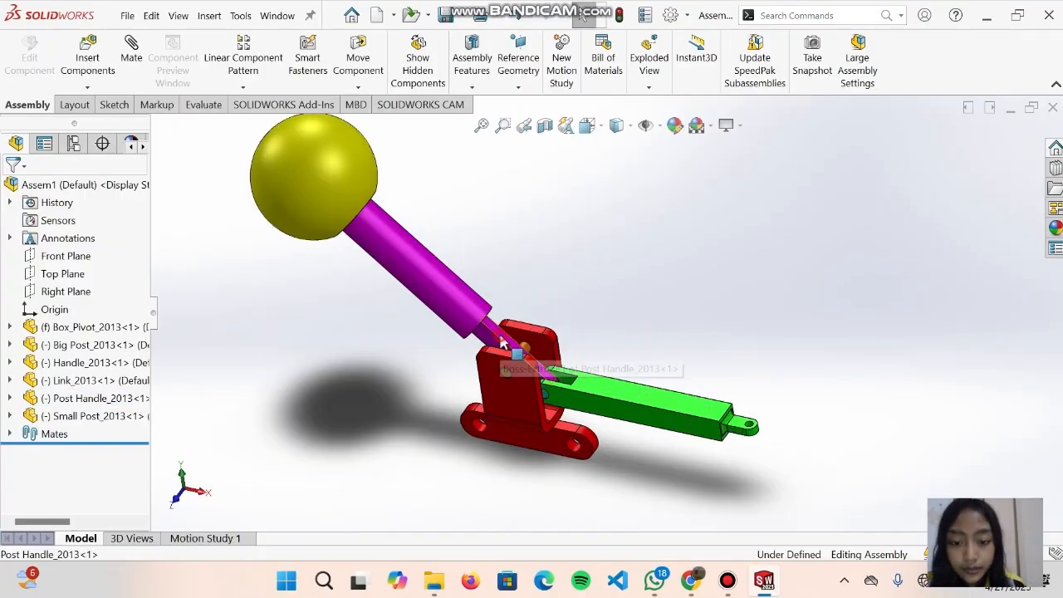
{"action": "left_click", "coordinate": [498, 344]}
{"action": "left_click", "coordinate": [132, 66]}
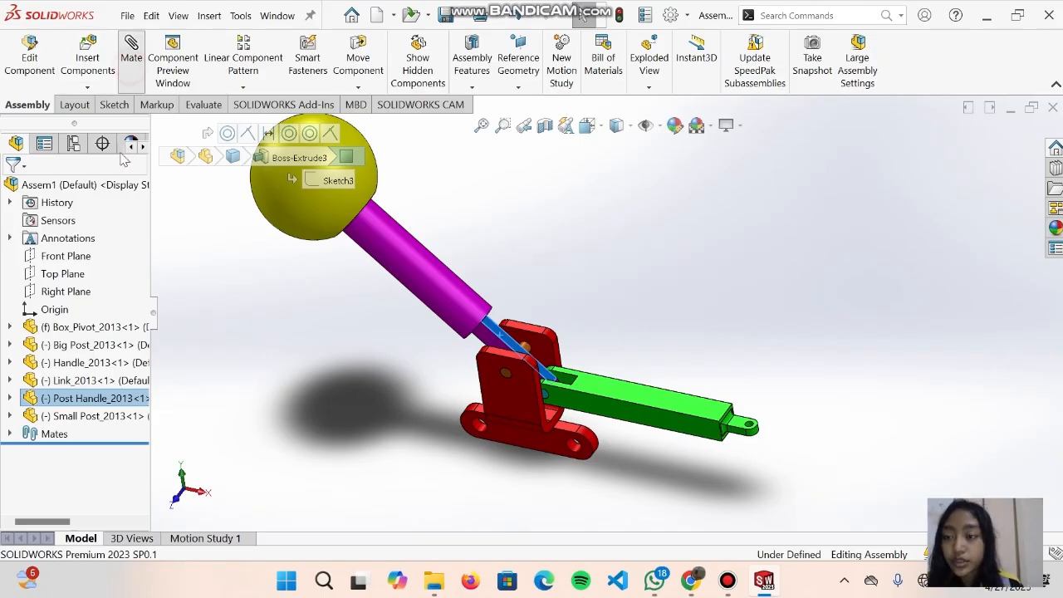
{"action": "left_click", "coordinate": [614, 401]}
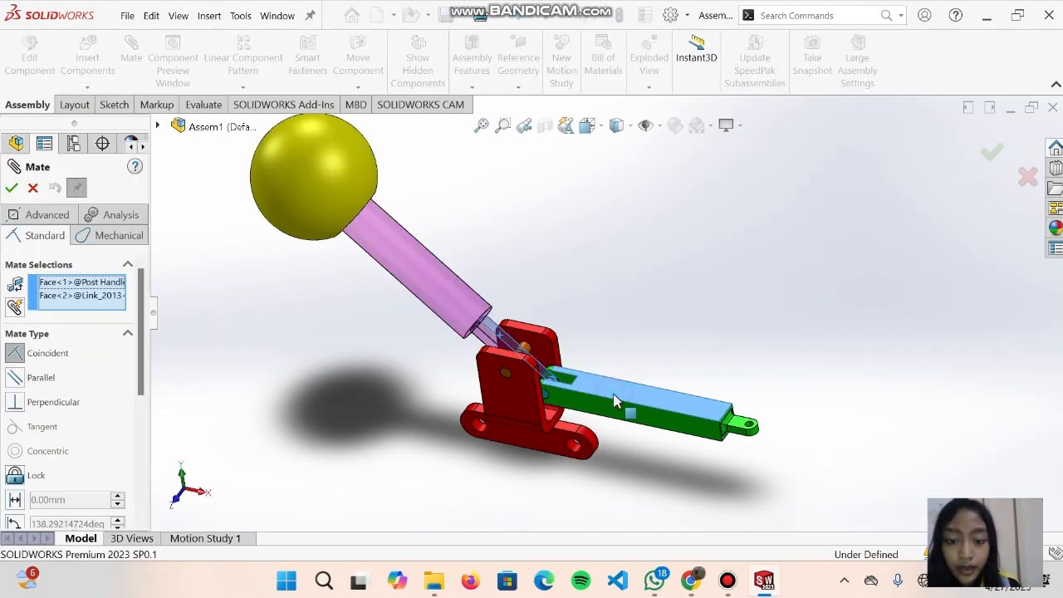
{"action": "scroll", "coordinate": [65, 395], "scroll_direction": "down", "scroll_amount": 2}
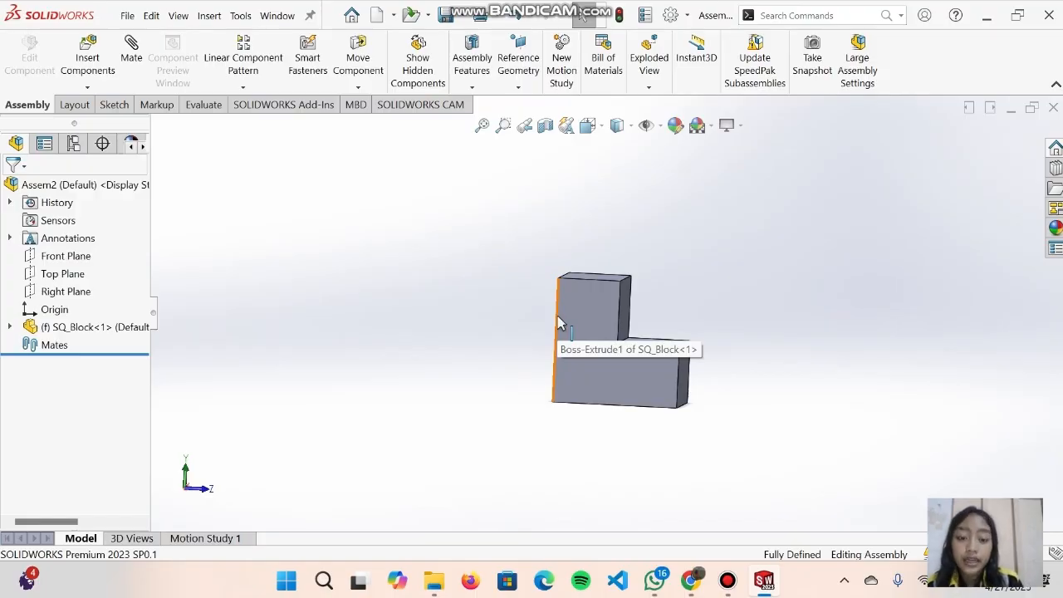
Place a copy of the L-shaped SQ_Block beside the original in Assem2 and rotate the copy with Free Drag.
{"action": "scroll", "coordinate": [595, 305], "scroll_direction": "down", "scroll_amount": 1}
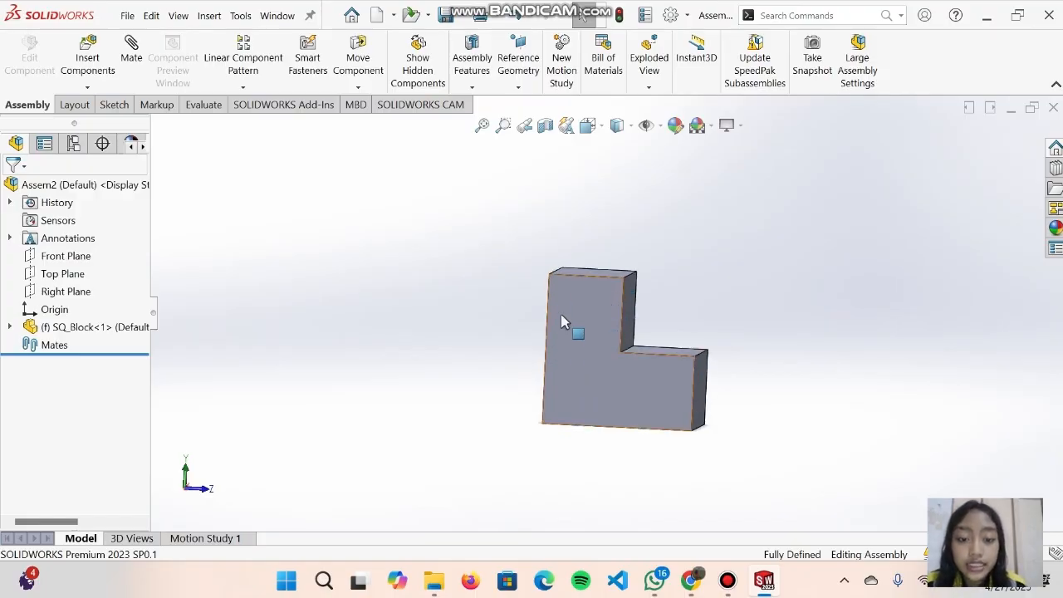
{"action": "left_click_drag", "start_coordinate": [588, 321], "coordinate": [432, 327], "text": "ctrl"}
{"action": "left_click", "coordinate": [466, 276]}
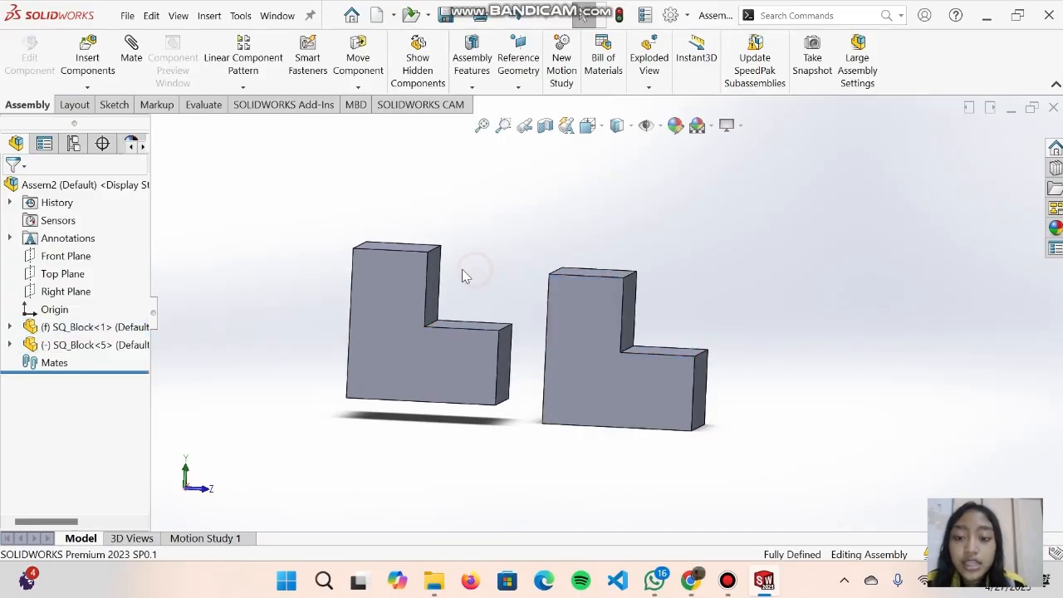
{"action": "left_click", "coordinate": [358, 86]}
{"action": "left_click", "coordinate": [394, 123]}
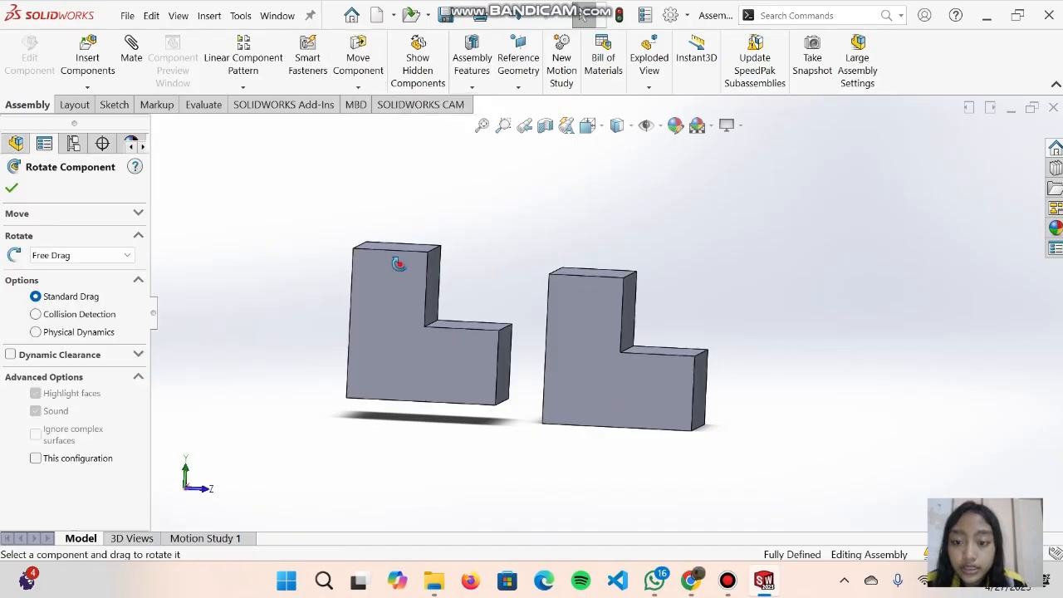
{"action": "left_click_drag", "start_coordinate": [449, 274], "coordinate": [501, 288]}
{"action": "left_click", "coordinate": [10, 191]}
Mate the rotated SQ_Block copy's inner step face coincident with the top face of the fixed block's upright leg.
{"action": "middle_click_drag", "start_coordinate": [501, 288], "coordinate": [524, 212]}
{"action": "left_click", "coordinate": [527, 218]}
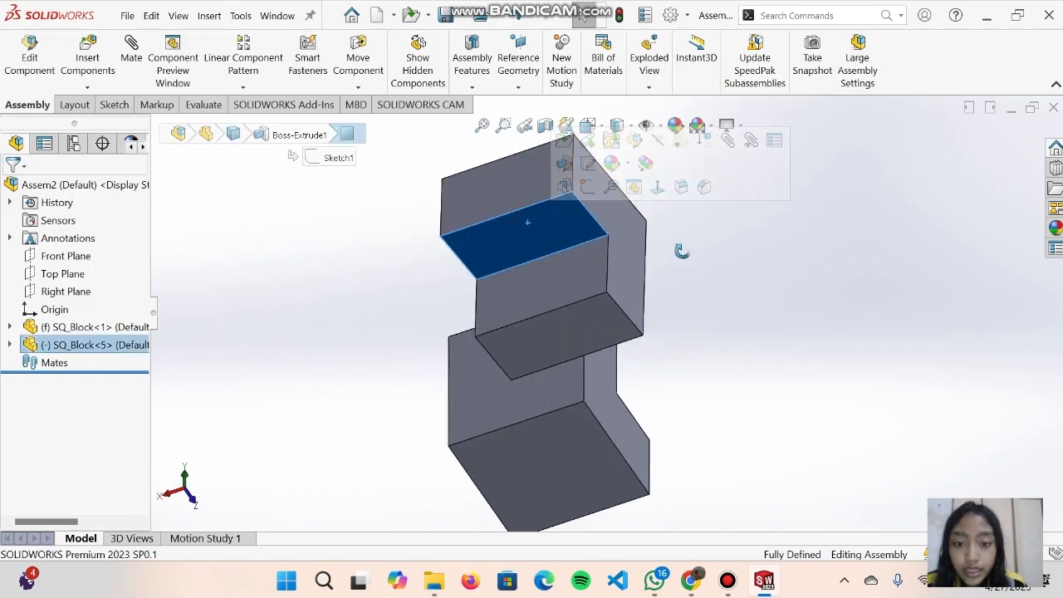
{"action": "middle_click_drag", "start_coordinate": [681, 251], "coordinate": [597, 301]}
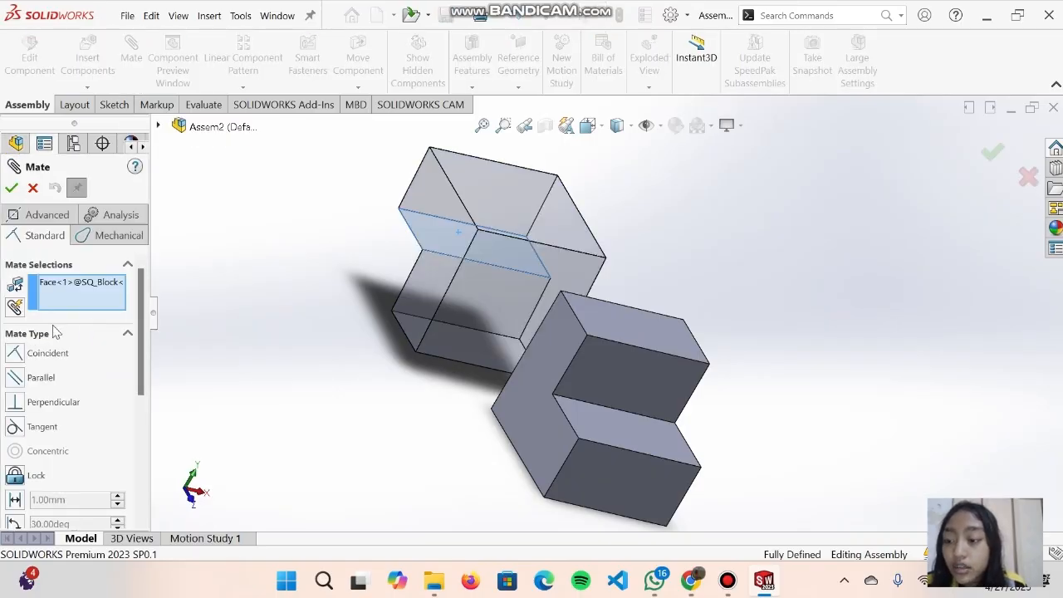
{"action": "left_click", "coordinate": [605, 326]}
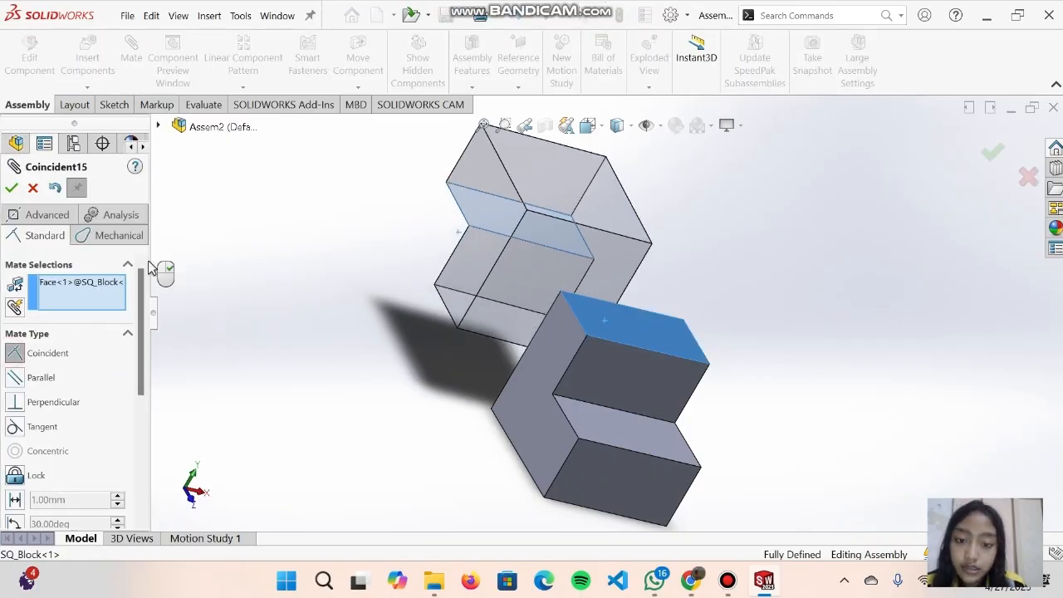
{"action": "left_click", "coordinate": [13, 191]}
Mate the SQ_Block copy's other inner step face coincident with the fixed block's vertical inner step face.
{"action": "middle_click_drag", "start_coordinate": [688, 368], "coordinate": [574, 288]}
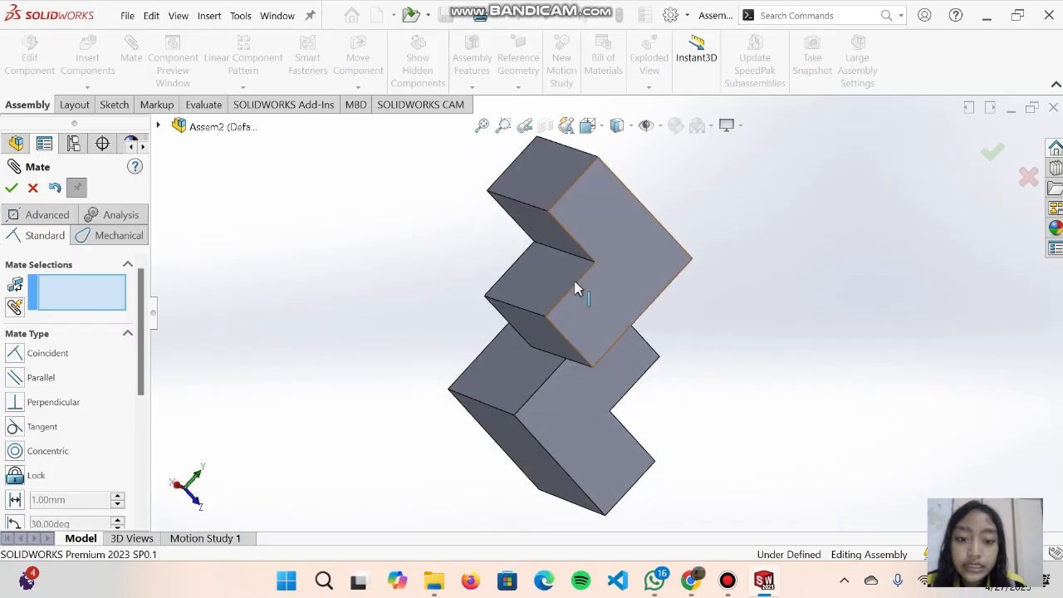
{"action": "left_click", "coordinate": [541, 279]}
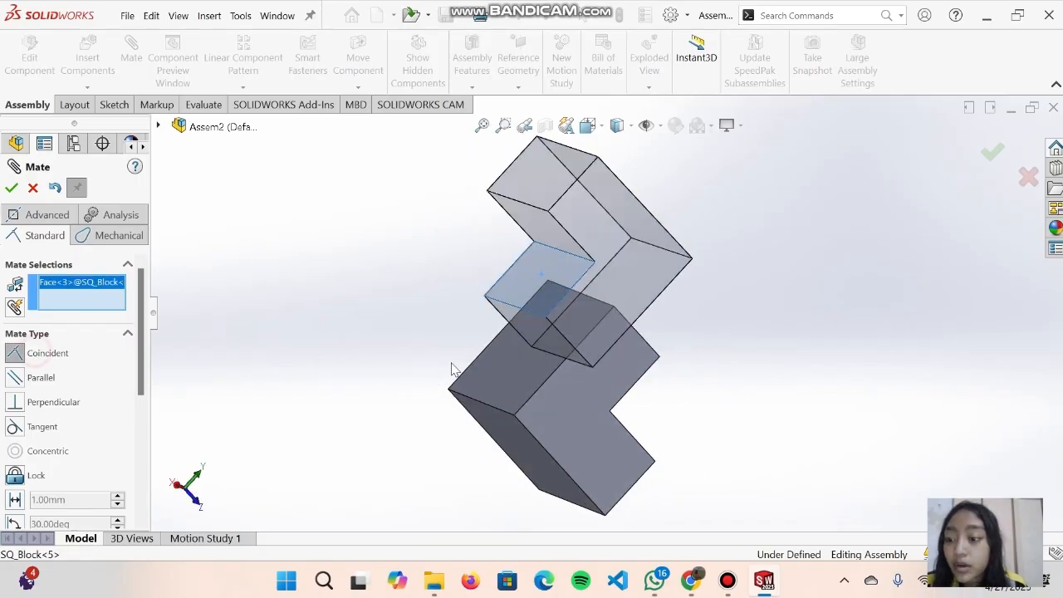
{"action": "middle_click_drag", "start_coordinate": [704, 393], "coordinate": [604, 375]}
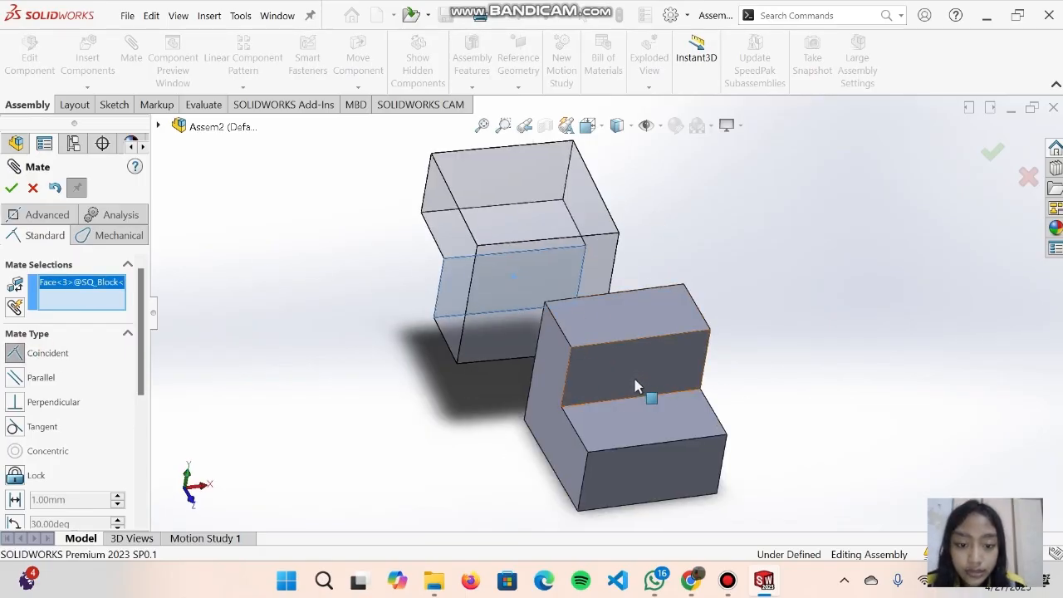
{"action": "left_click", "coordinate": [634, 384]}
{"action": "key", "text": "Return"}
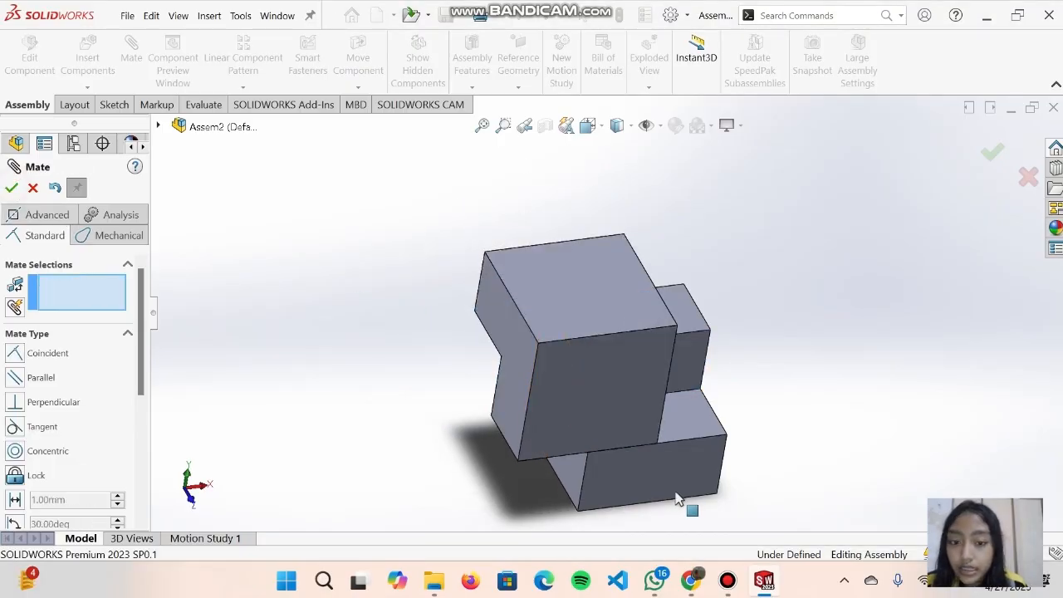
Slide the SQ_Block copy sideways along the fixed block and mate their L-shaped side faces coincident.
{"action": "left_click_drag", "start_coordinate": [631, 456], "coordinate": [677, 443]}
{"action": "middle_click_drag", "start_coordinate": [677, 443], "coordinate": [816, 373]}
{"action": "left_click", "coordinate": [792, 350]}
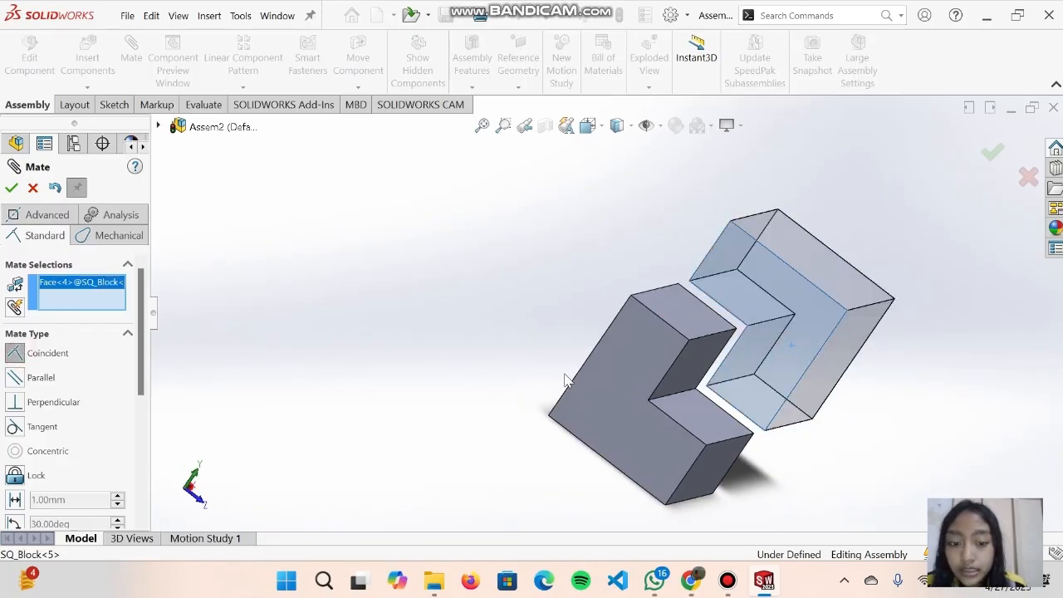
{"action": "left_click", "coordinate": [622, 380]}
{"action": "key", "text": "Return"}
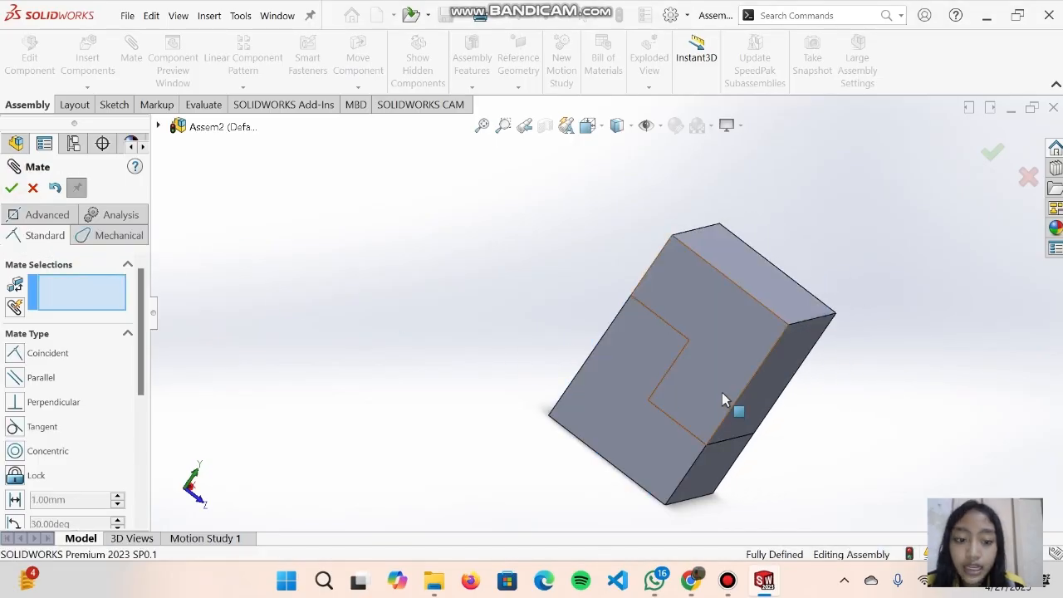
{"action": "middle_click_drag", "start_coordinate": [722, 392], "coordinate": [574, 112]}
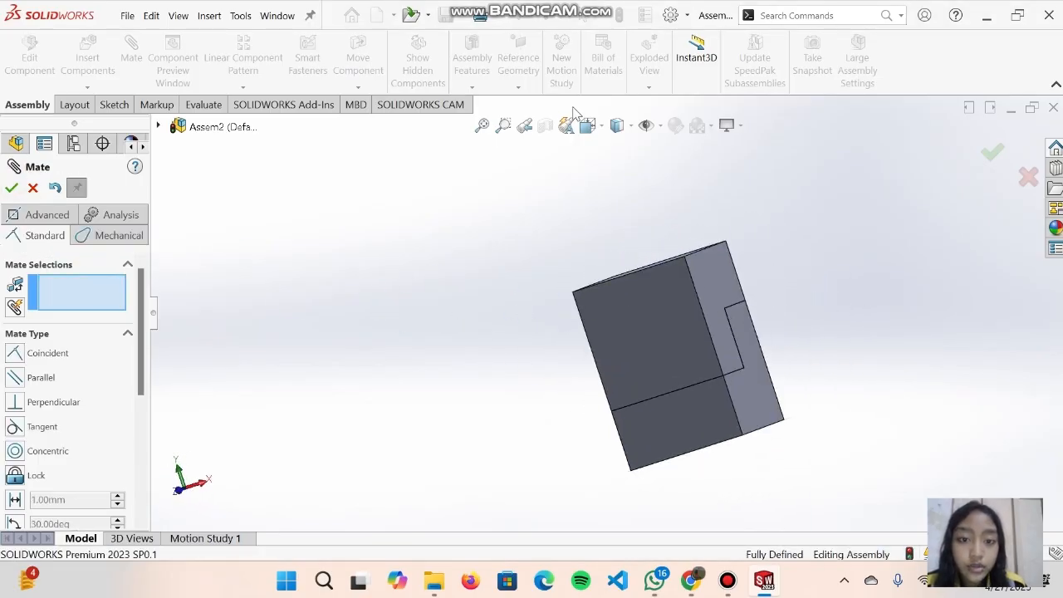
{"action": "left_click", "coordinate": [588, 124]}
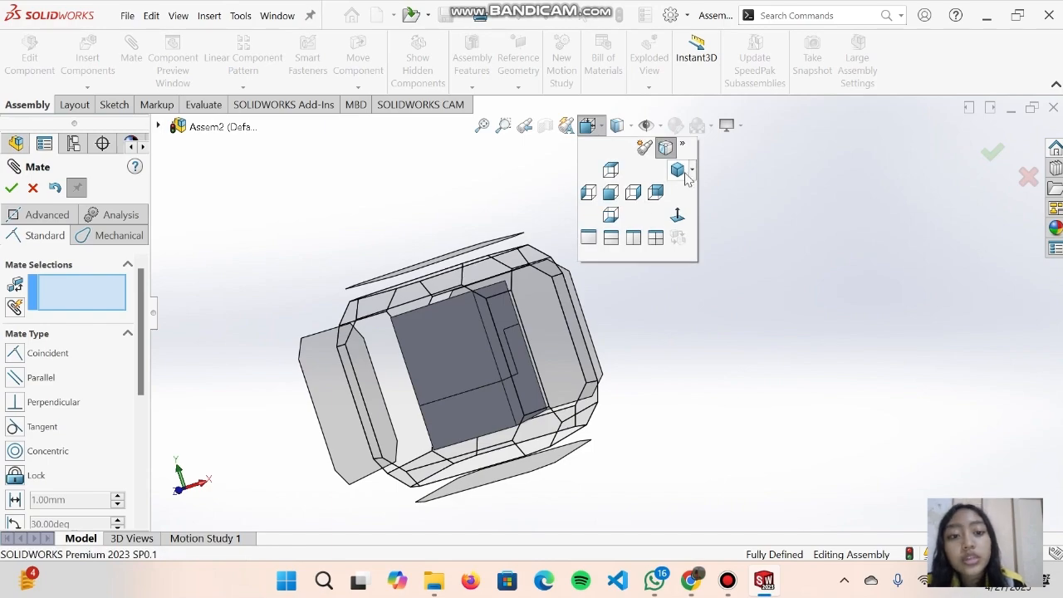
{"action": "left_click", "coordinate": [676, 174]}
{"action": "middle_click_drag", "start_coordinate": [698, 325], "coordinate": [842, 214]}
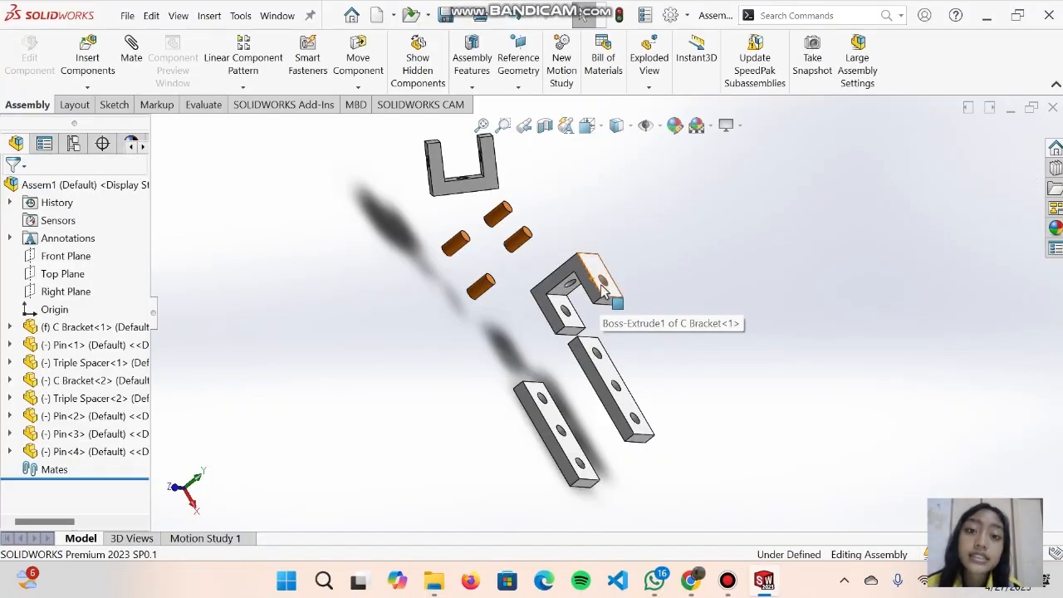
Mate the underside of one Triple Spacer coincident with the top face of the fixed C Bracket.
{"action": "scroll", "coordinate": [600, 295], "scroll_direction": "down", "scroll_amount": 2}
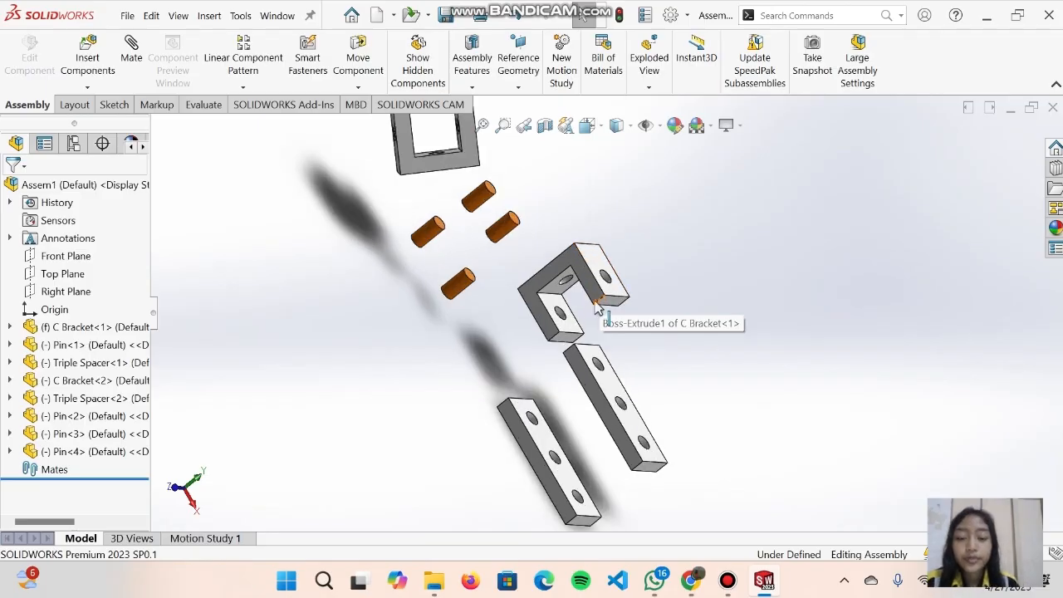
{"action": "scroll", "coordinate": [523, 301], "scroll_direction": "up", "scroll_amount": 1}
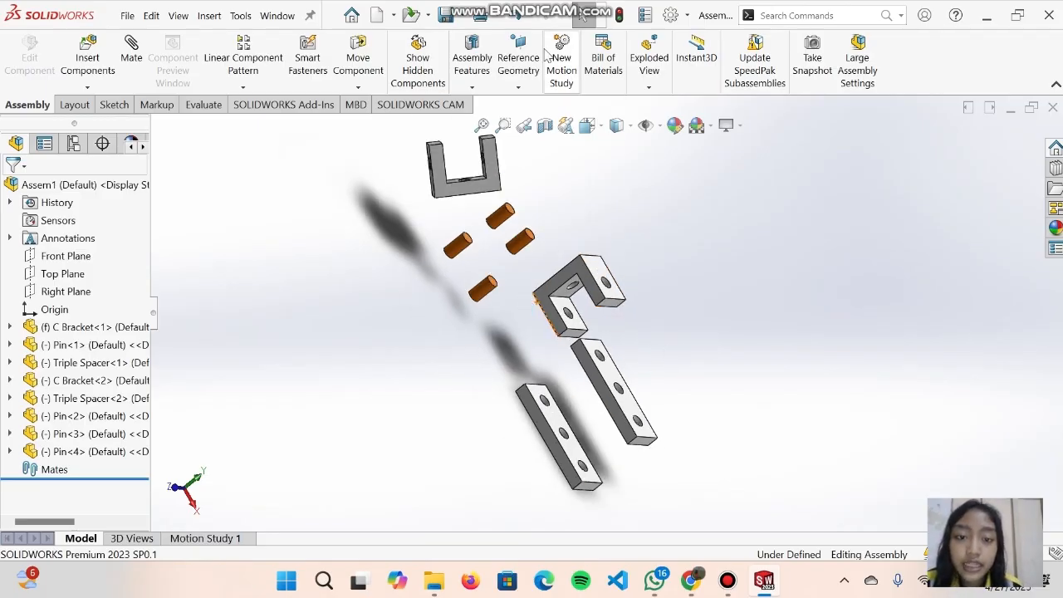
{"action": "left_click", "coordinate": [599, 133]}
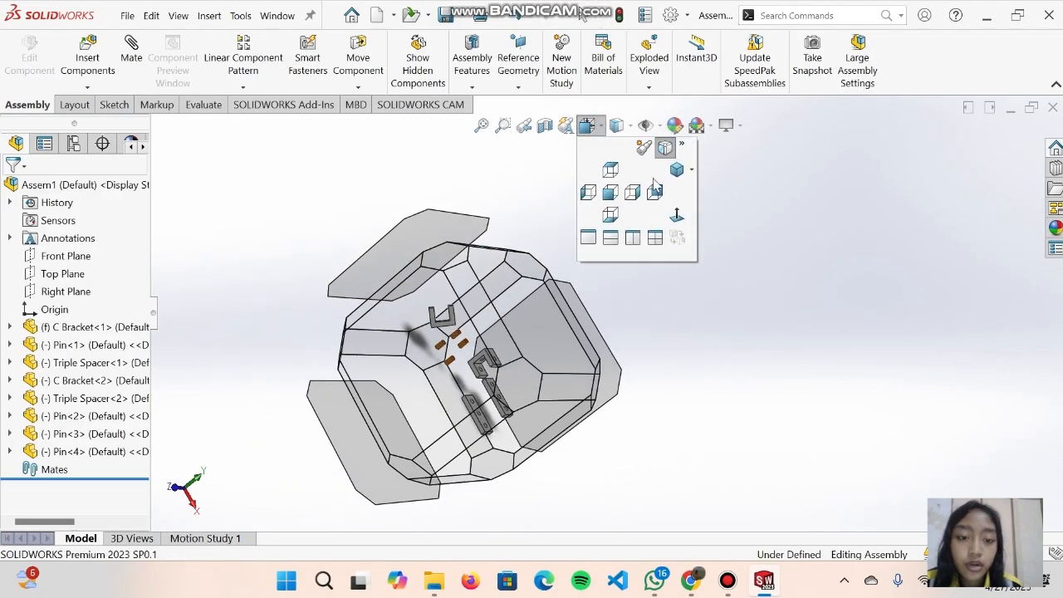
{"action": "left_click", "coordinate": [674, 171]}
{"action": "scroll", "coordinate": [709, 266], "scroll_direction": "down", "scroll_amount": 2}
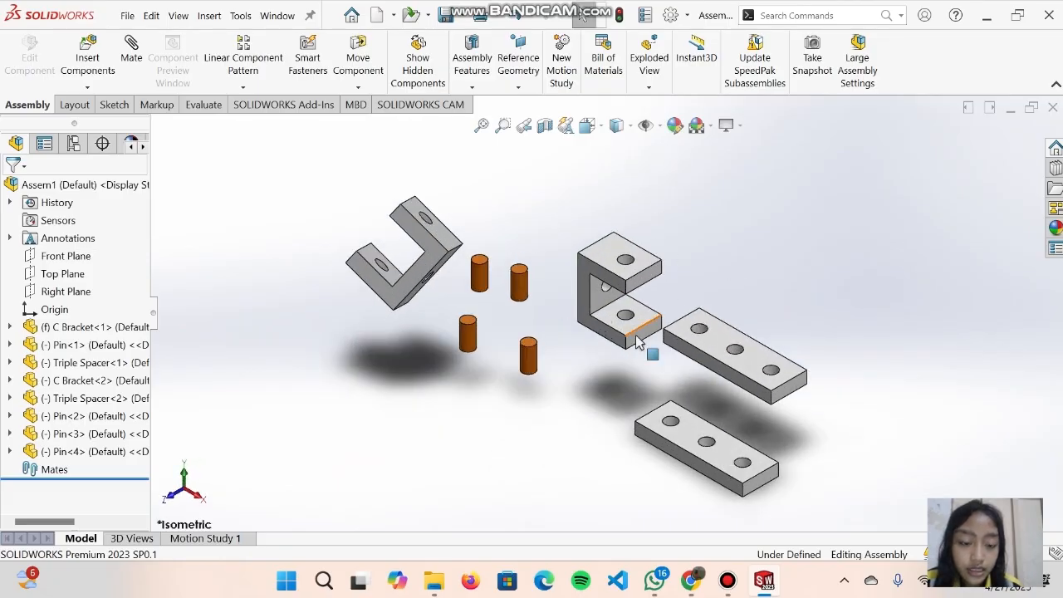
{"action": "middle_click_drag", "start_coordinate": [638, 343], "coordinate": [705, 240]}
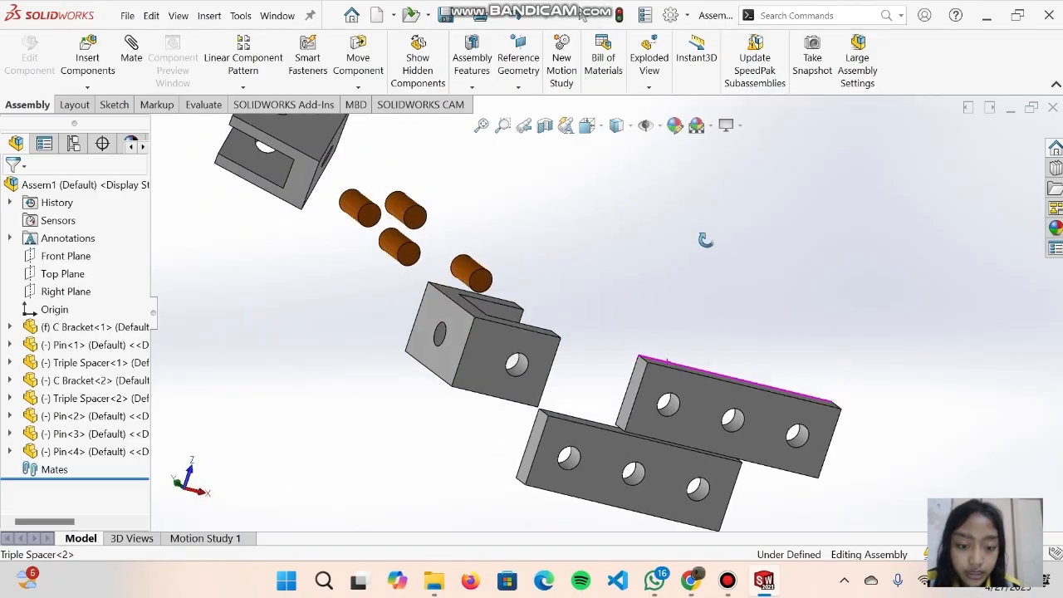
{"action": "scroll", "coordinate": [593, 446], "scroll_direction": "down", "scroll_amount": 2}
{"action": "left_click", "coordinate": [582, 422]}
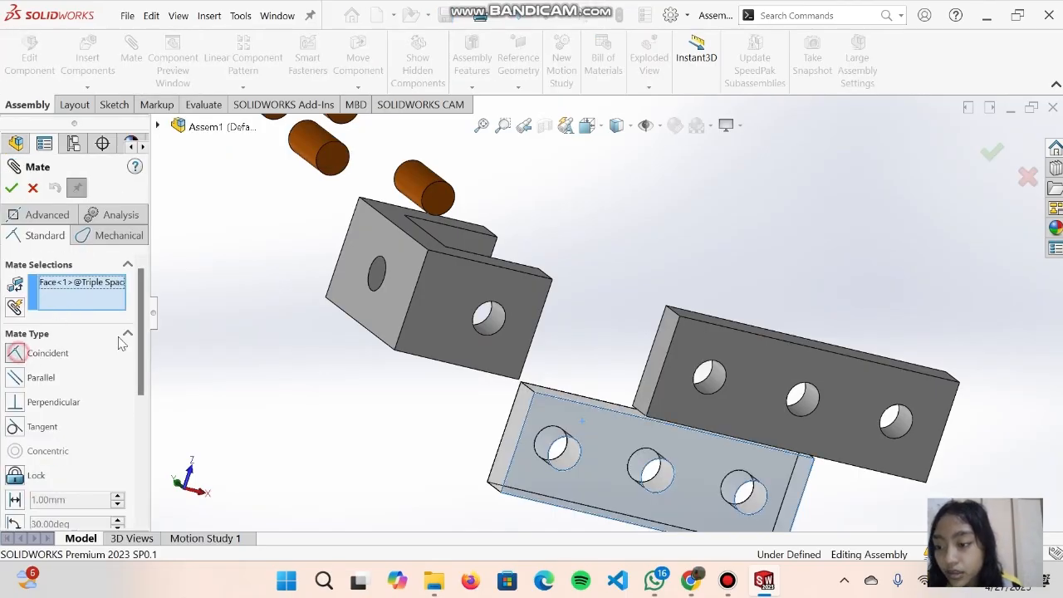
{"action": "middle_click_drag", "start_coordinate": [552, 307], "coordinate": [525, 458]}
{"action": "scroll", "coordinate": [492, 207], "scroll_direction": "up", "scroll_amount": 4}
{"action": "middle_click_drag", "start_coordinate": [492, 207], "coordinate": [531, 433]}
{"action": "left_click", "coordinate": [509, 216]}
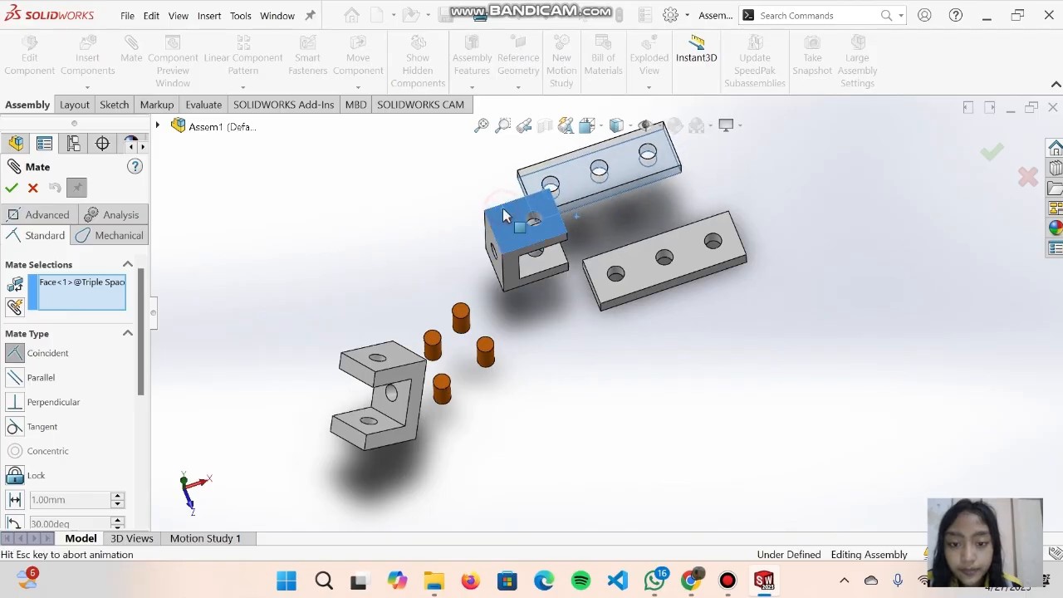
{"action": "left_click", "coordinate": [12, 189]}
Mate the long side face of the same Triple Spacer coincident with the C-shaped side face of the fixed C Bracket.
{"action": "middle_click_drag", "start_coordinate": [541, 229], "coordinate": [528, 170]}
{"action": "scroll", "coordinate": [527, 170], "scroll_direction": "down", "scroll_amount": 1}
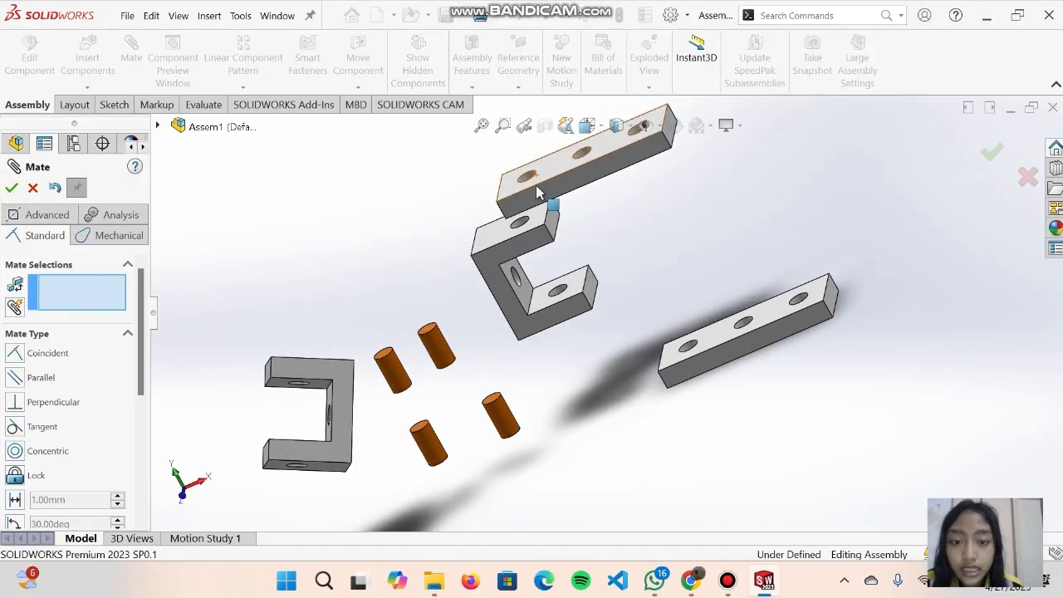
{"action": "left_click", "coordinate": [535, 192]}
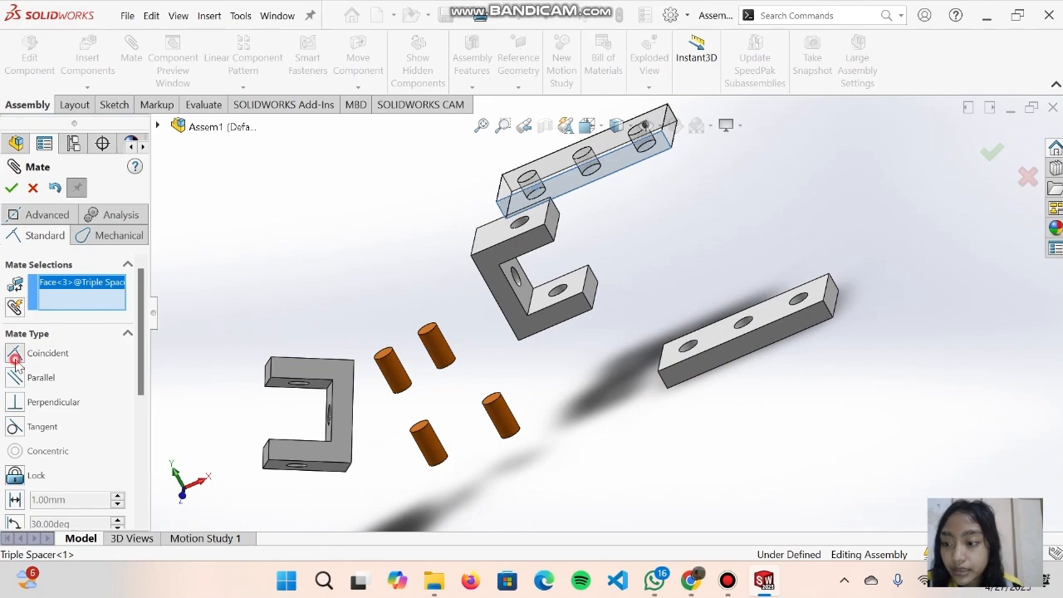
{"action": "left_click", "coordinate": [533, 241]}
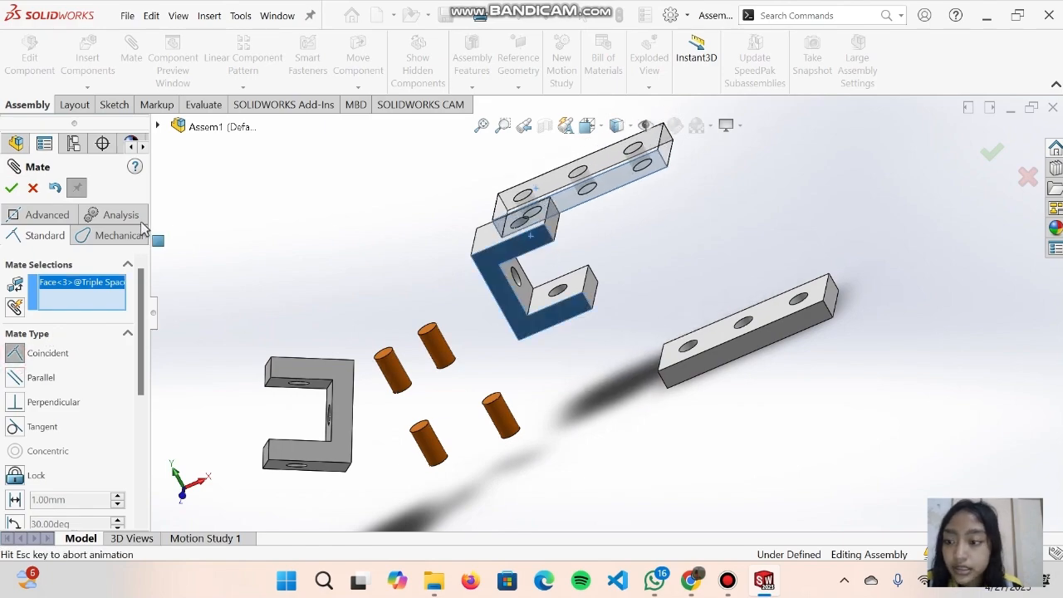
{"action": "left_click", "coordinate": [12, 188]}
Align the second C Bracket flush beneath the Triple Spacer's free end, facing the fixed bracket, and slide the spacer along the brackets.
{"action": "middle_click_drag", "start_coordinate": [576, 172], "coordinate": [647, 275]}
{"action": "left_click_drag", "start_coordinate": [598, 178], "coordinate": [577, 186]}
{"action": "middle_click_drag", "start_coordinate": [580, 260], "coordinate": [372, 327]}
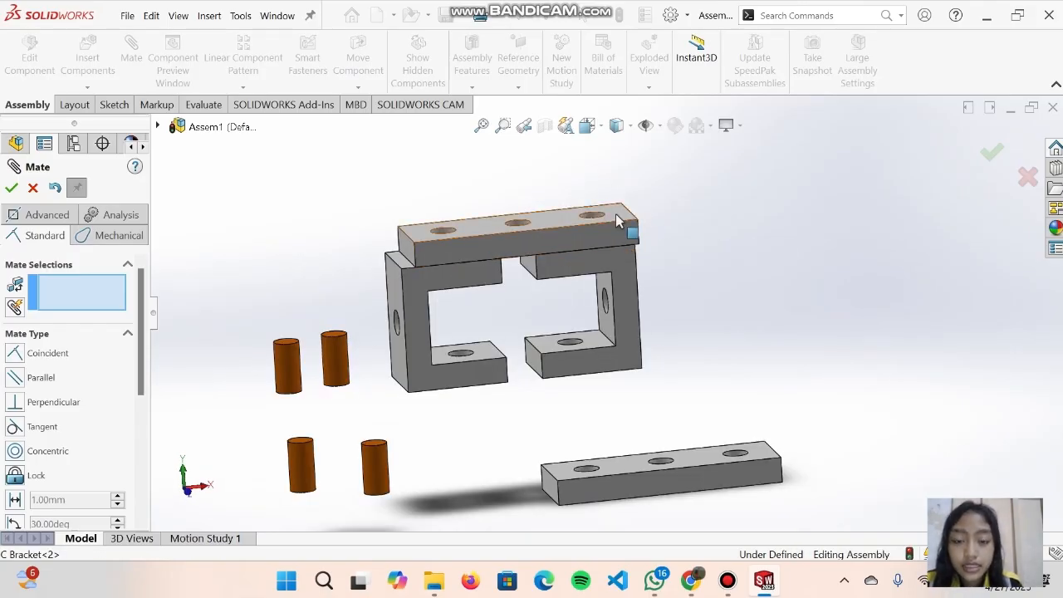
{"action": "middle_click_drag", "start_coordinate": [617, 221], "coordinate": [619, 387]}
{"action": "scroll", "coordinate": [479, 319], "scroll_direction": "down", "scroll_amount": 3}
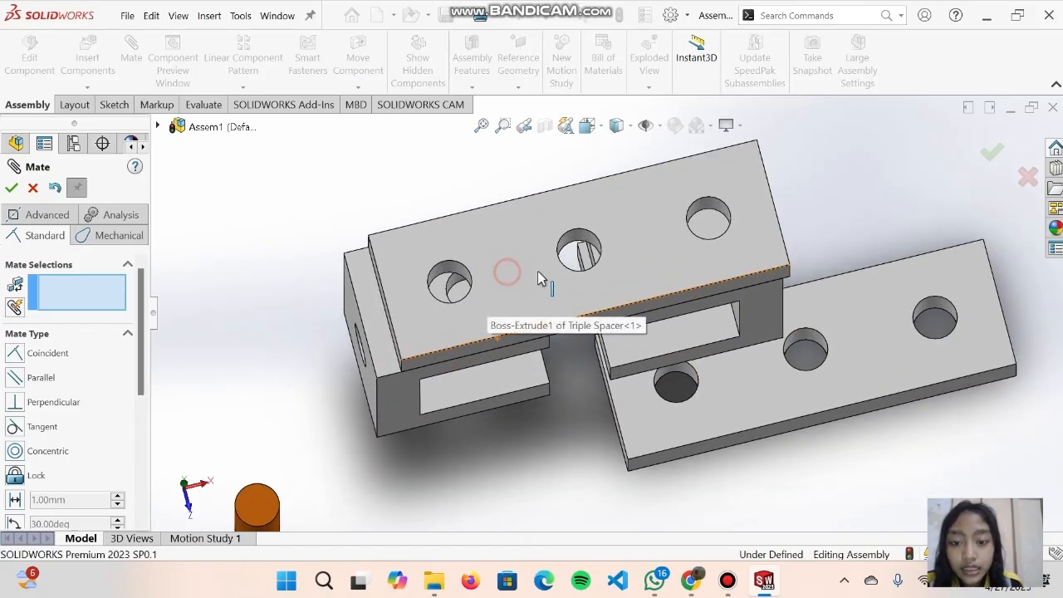
{"action": "left_click_drag", "start_coordinate": [508, 272], "coordinate": [538, 267]}
Mate the Triple Spacer's first end hole concentric with the upper-arm hole of the fixed C Bracket.
{"action": "middle_click_drag", "start_coordinate": [528, 240], "coordinate": [587, 330]}
{"action": "scroll", "coordinate": [511, 280], "scroll_direction": "down", "scroll_amount": 3}
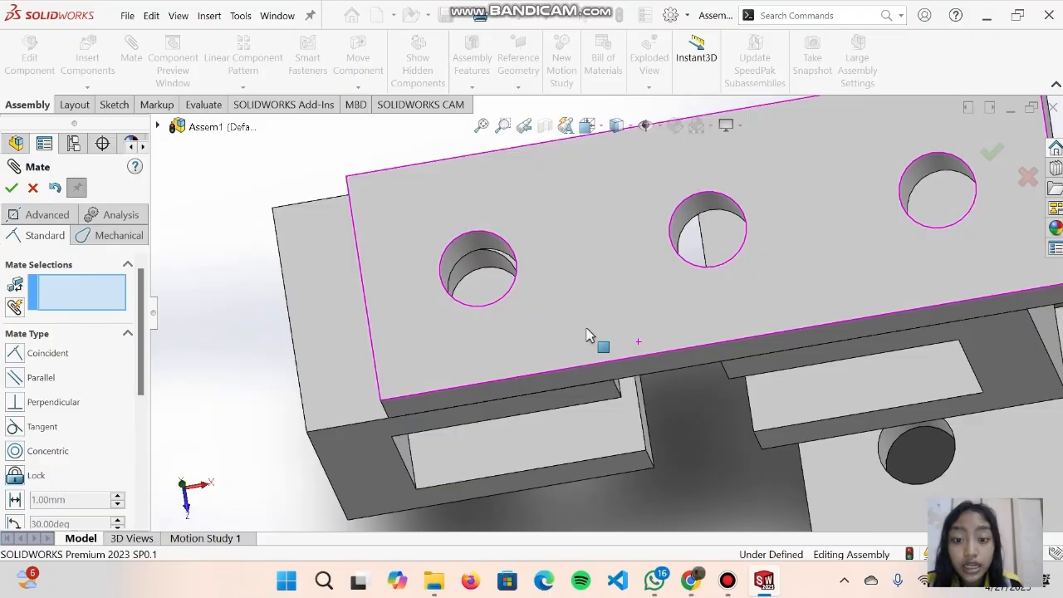
{"action": "left_click", "coordinate": [488, 249]}
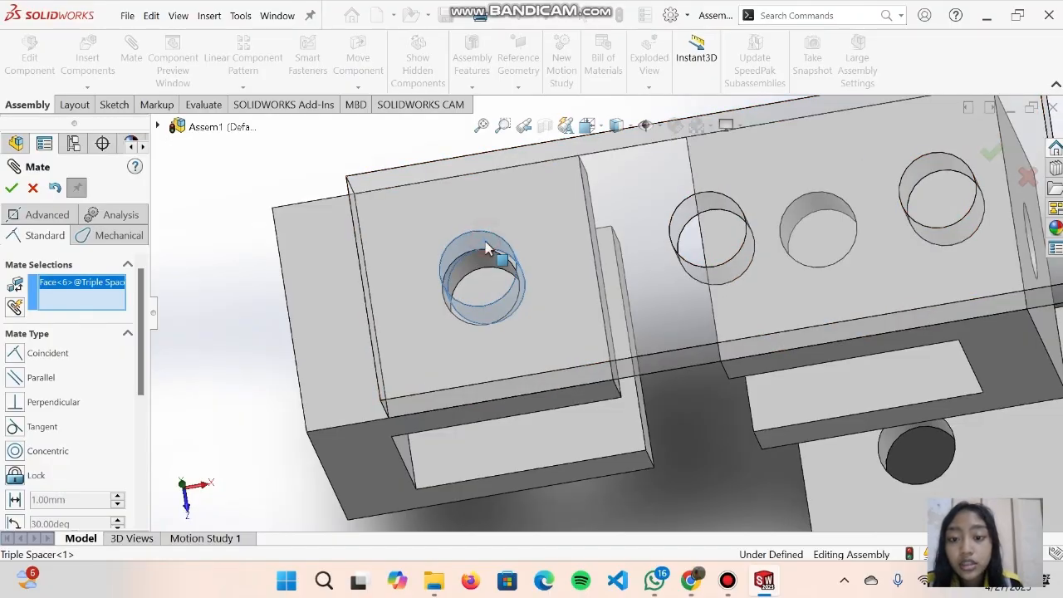
{"action": "left_click", "coordinate": [15, 451]}
{"action": "middle_click_drag", "start_coordinate": [441, 441], "coordinate": [488, 324]}
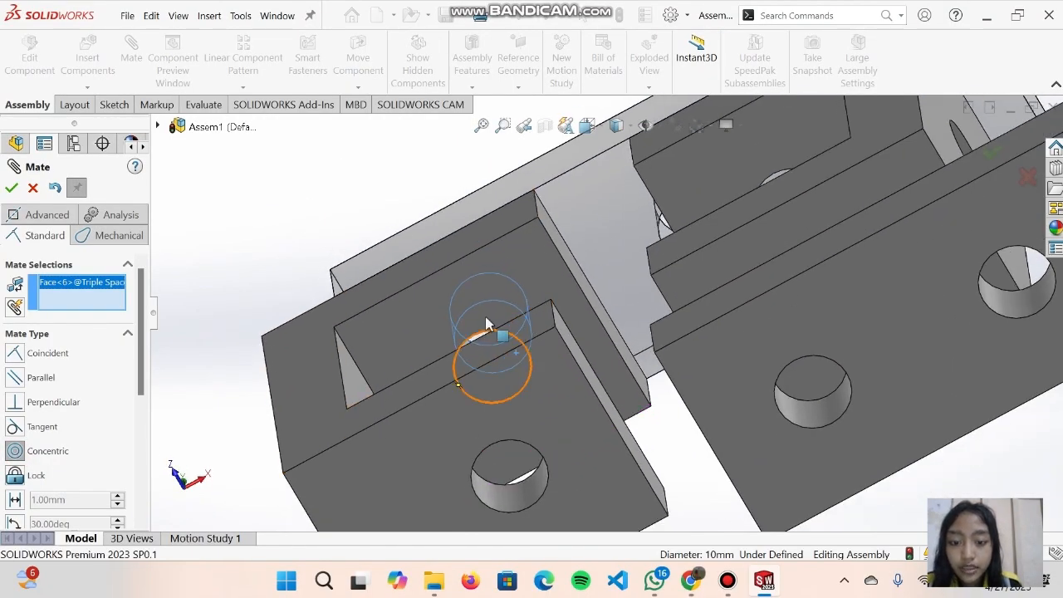
{"action": "left_click", "coordinate": [488, 324]}
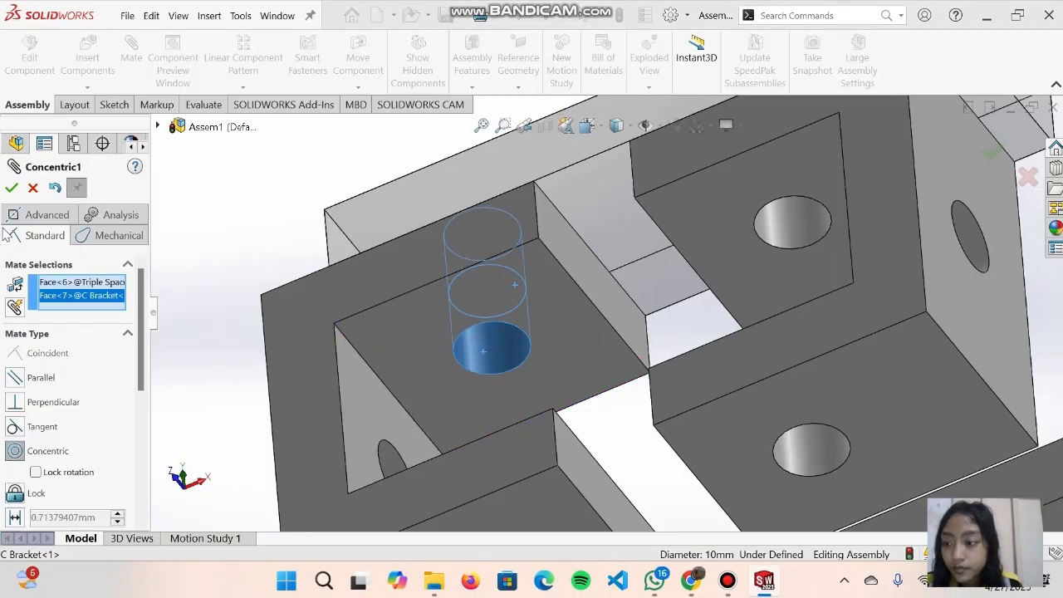
{"action": "left_click", "coordinate": [13, 190]}
Mate the upper-arm hole of the second C Bracket concentric with the Triple Spacer's opposite end hole.
{"action": "scroll", "coordinate": [526, 180], "scroll_direction": "up", "scroll_amount": 3}
{"action": "middle_click_drag", "start_coordinate": [532, 185], "coordinate": [555, 448]}
{"action": "middle_click_drag", "start_coordinate": [520, 208], "coordinate": [582, 142]}
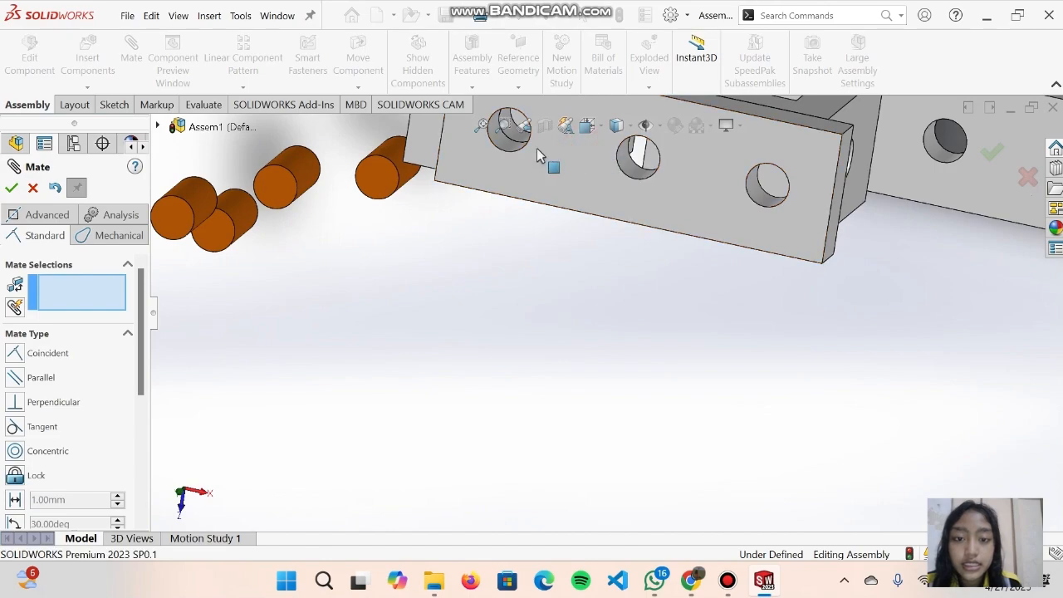
{"action": "scroll", "coordinate": [777, 179], "scroll_direction": "down", "scroll_amount": 5}
{"action": "middle_click_drag", "start_coordinate": [716, 309], "coordinate": [734, 124]}
{"action": "middle_click_drag", "start_coordinate": [732, 329], "coordinate": [725, 179]}
{"action": "middle_click_drag", "start_coordinate": [687, 425], "coordinate": [683, 383]}
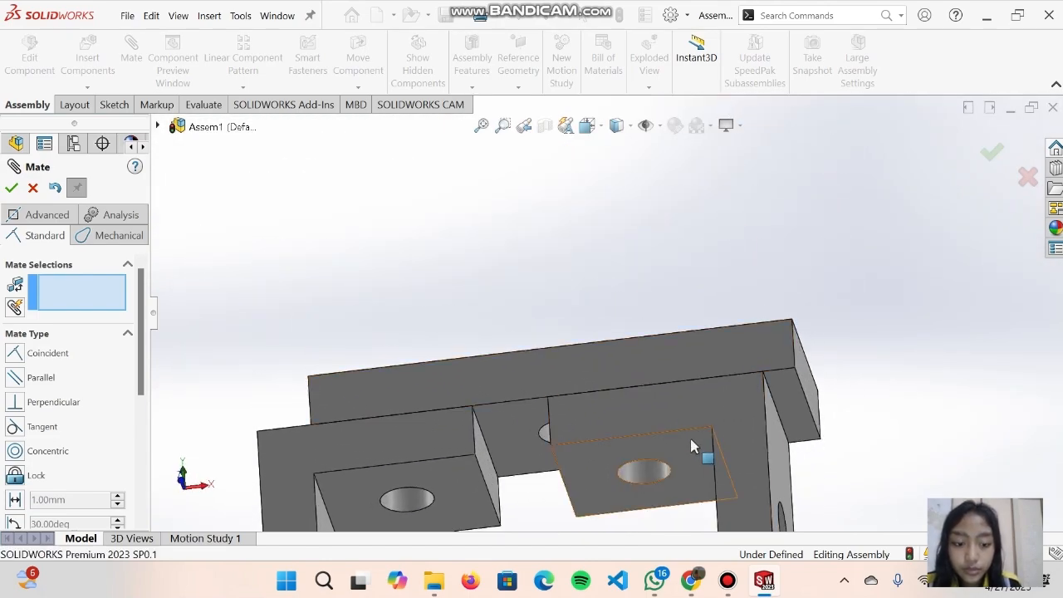
{"action": "middle_click_drag", "start_coordinate": [693, 447], "coordinate": [647, 404]}
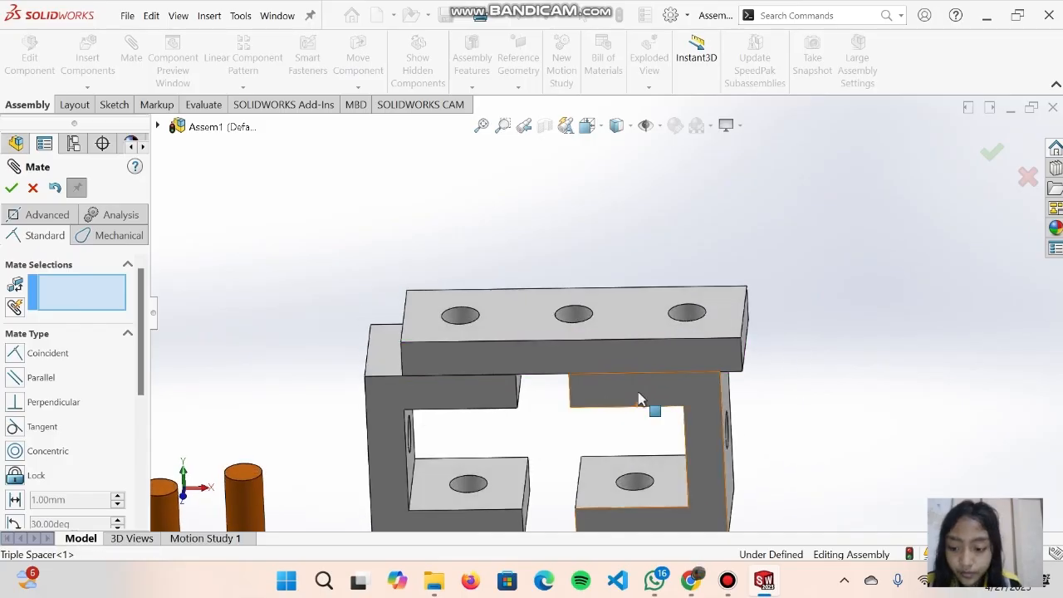
{"action": "mouse_move", "coordinate": [678, 294]}
{"action": "middle_mouse_down"}
{"action": "mouse_move", "coordinate": [669, 419]}
{"action": "mouse_move", "coordinate": [684, 435]}
{"action": "mouse_move", "coordinate": [693, 240]}
{"action": "mouse_move", "coordinate": [681, 231]}
{"action": "mouse_move", "coordinate": [674, 277]}
{"action": "middle_mouse_up"}
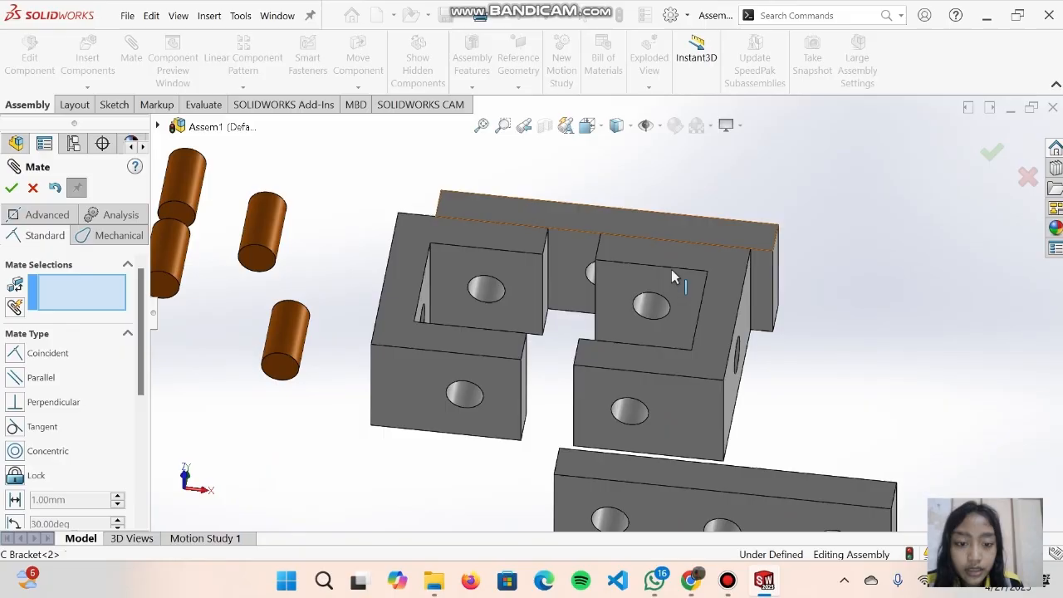
{"action": "left_click", "coordinate": [649, 313]}
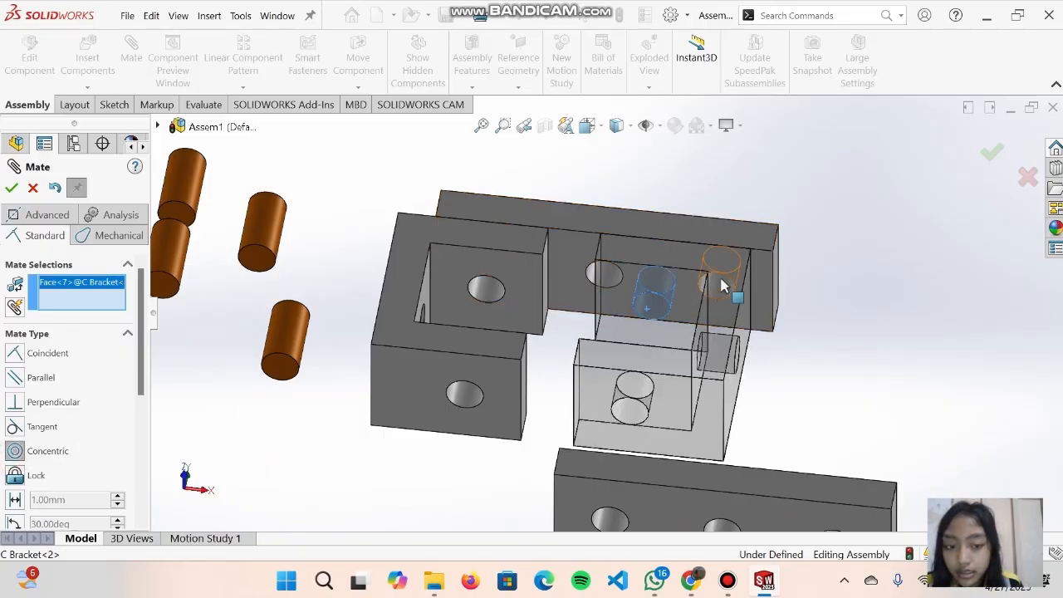
{"action": "middle_click_drag", "start_coordinate": [722, 287], "coordinate": [727, 247]}
{"action": "left_click", "coordinate": [731, 236]}
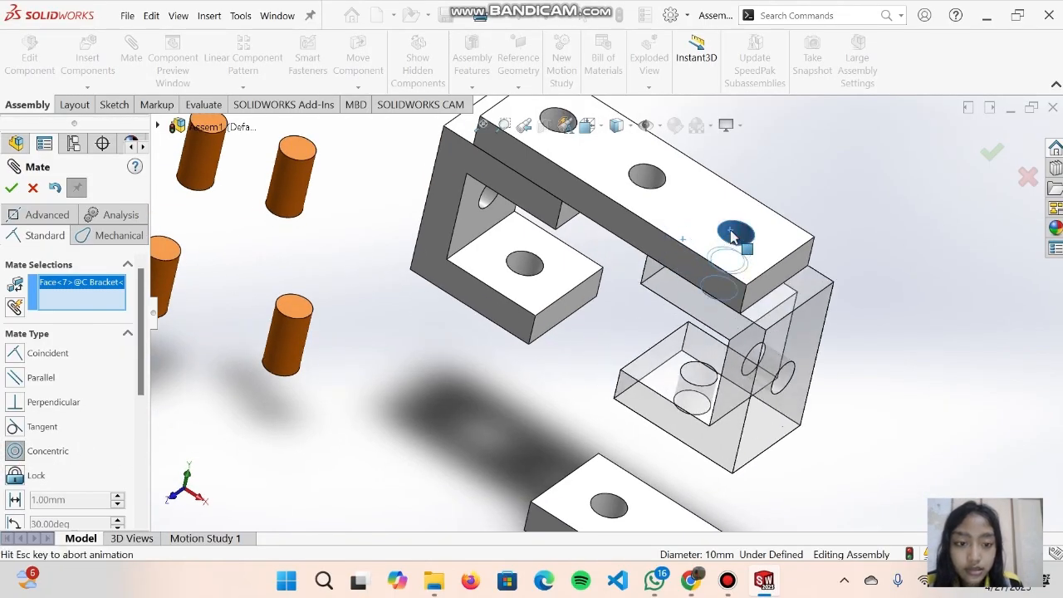
{"action": "left_click", "coordinate": [12, 191]}
Mate the long side face of the second Triple Spacer coincident with the C-shaped side face of the fixed C Bracket.
{"action": "middle_click_drag", "start_coordinate": [548, 283], "coordinate": [619, 133]}
{"action": "scroll", "coordinate": [656, 160], "scroll_direction": "down", "scroll_amount": 3}
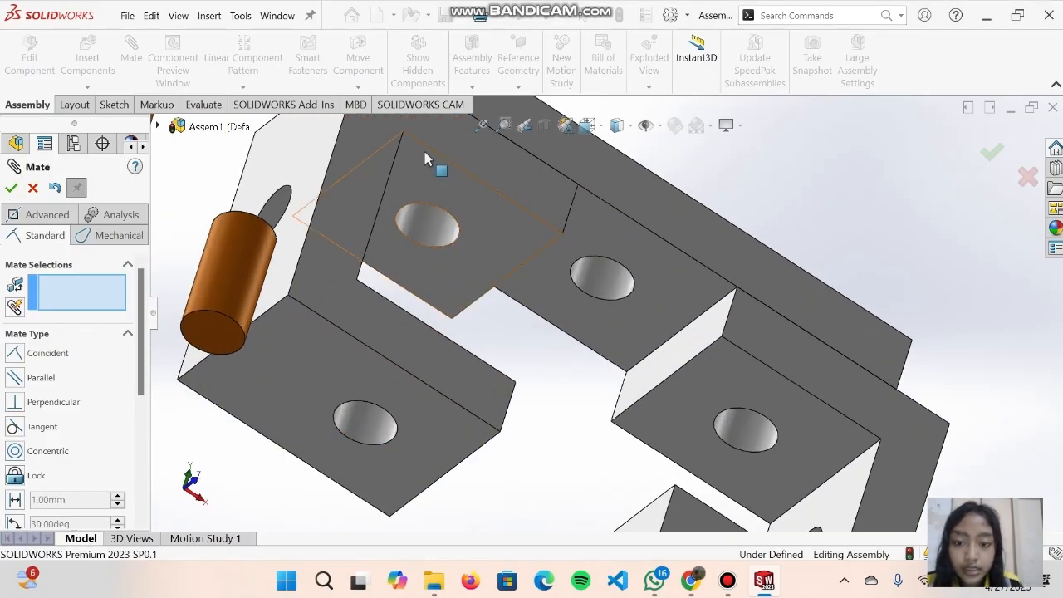
{"action": "middle_click_drag", "start_coordinate": [738, 291], "coordinate": [745, 378]}
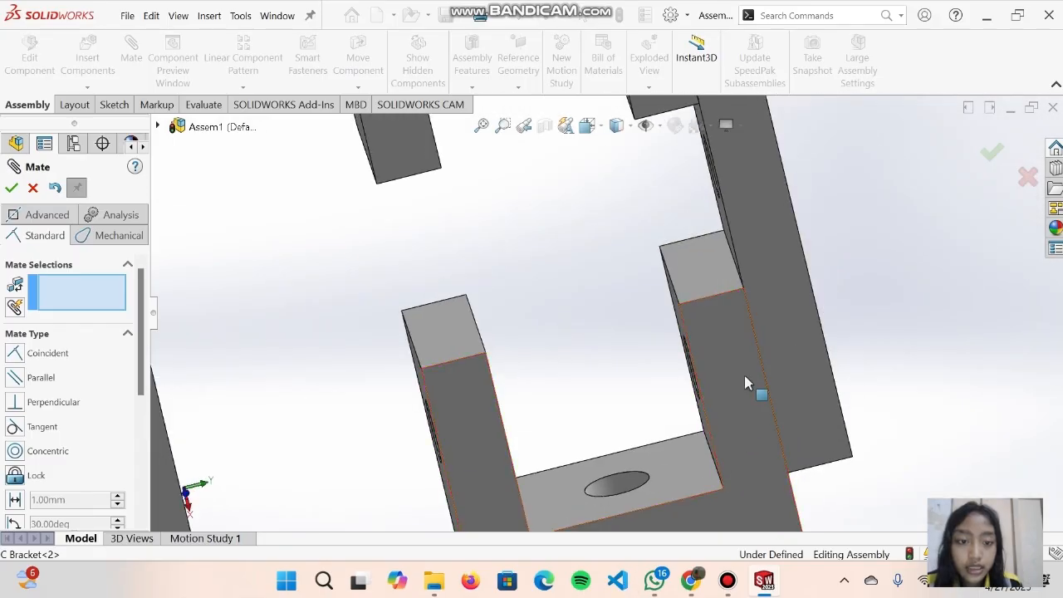
{"action": "scroll", "coordinate": [718, 239], "scroll_direction": "up", "scroll_amount": 3}
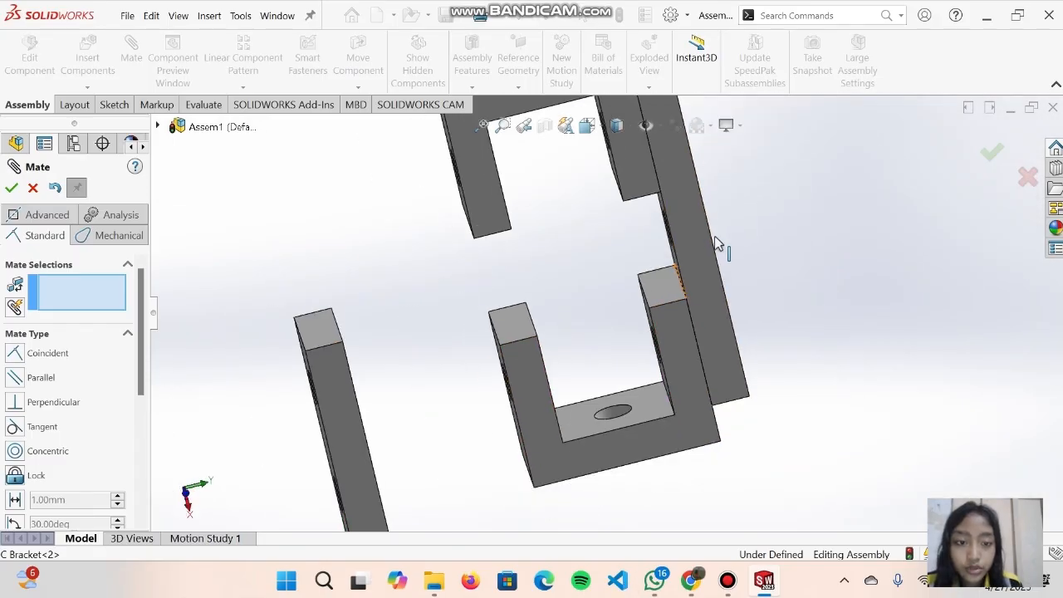
{"action": "left_click", "coordinate": [586, 124]}
{"action": "left_click", "coordinate": [677, 169]}
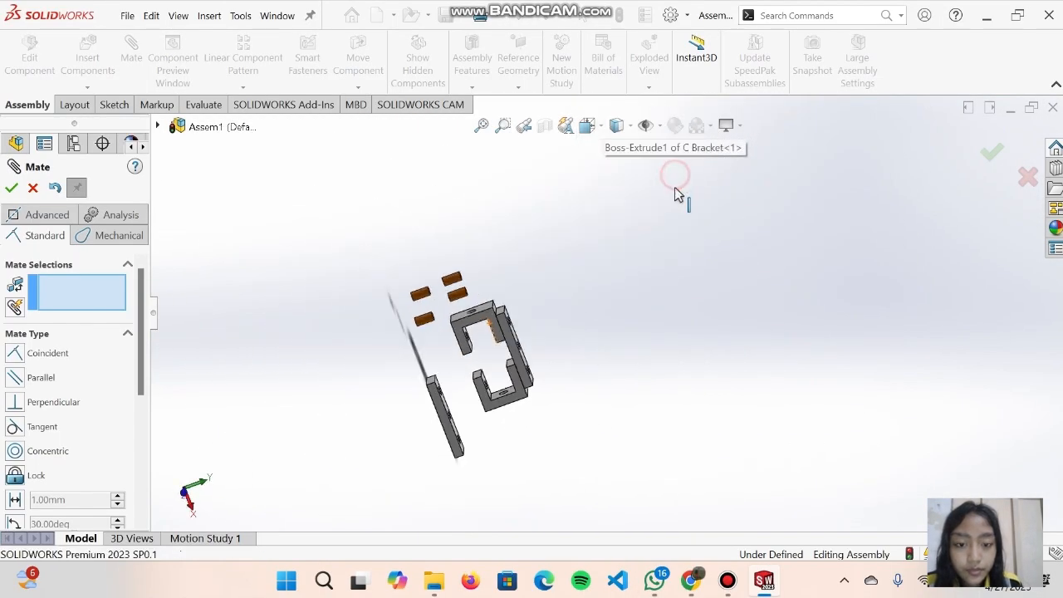
{"action": "left_click", "coordinate": [600, 126]}
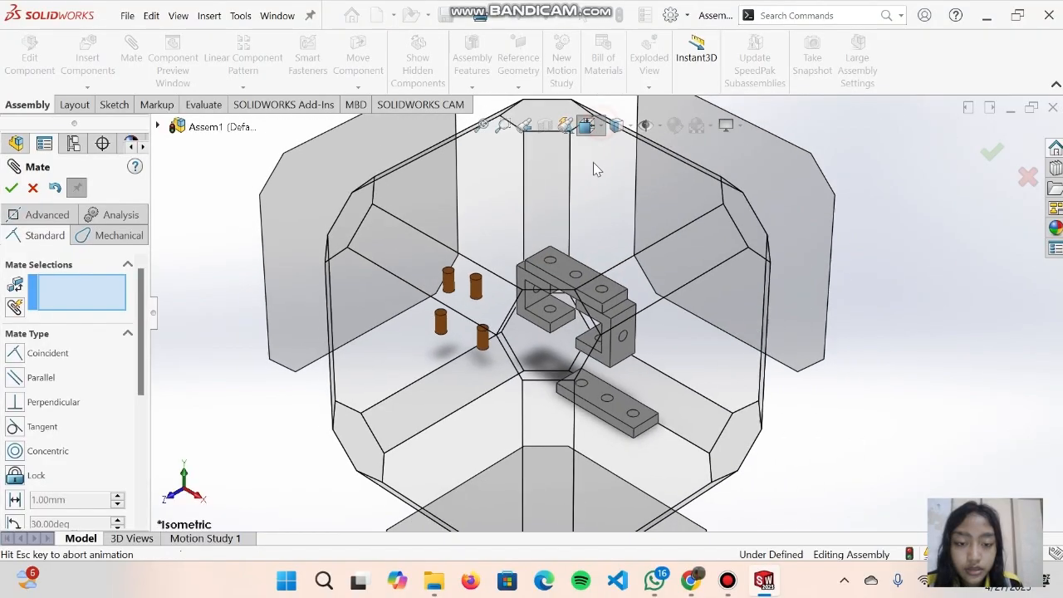
{"action": "left_click", "coordinate": [611, 193]}
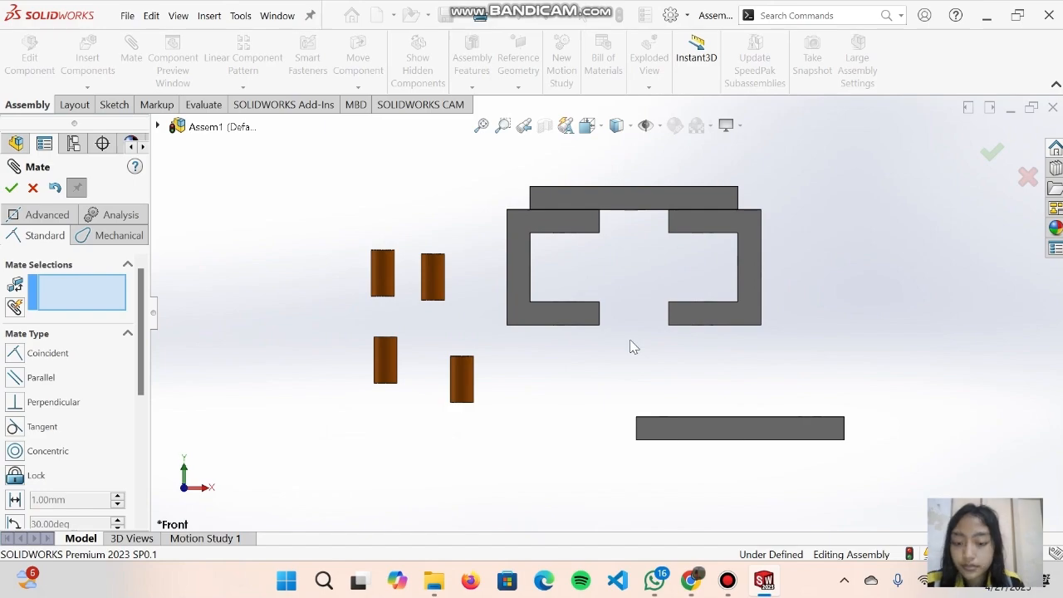
{"action": "middle_click_drag", "start_coordinate": [696, 389], "coordinate": [705, 423]}
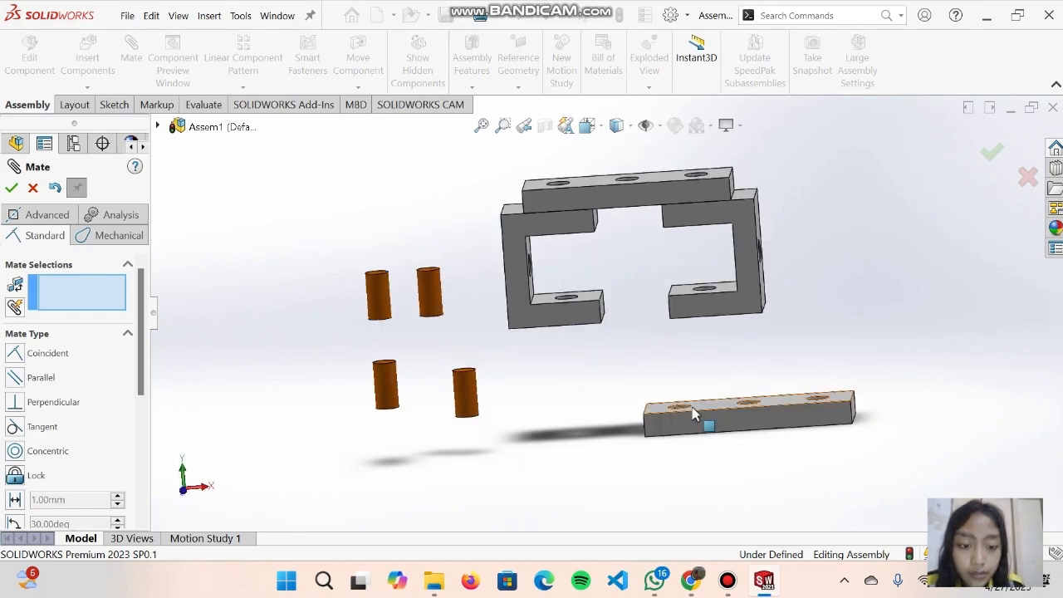
{"action": "left_click", "coordinate": [690, 427]}
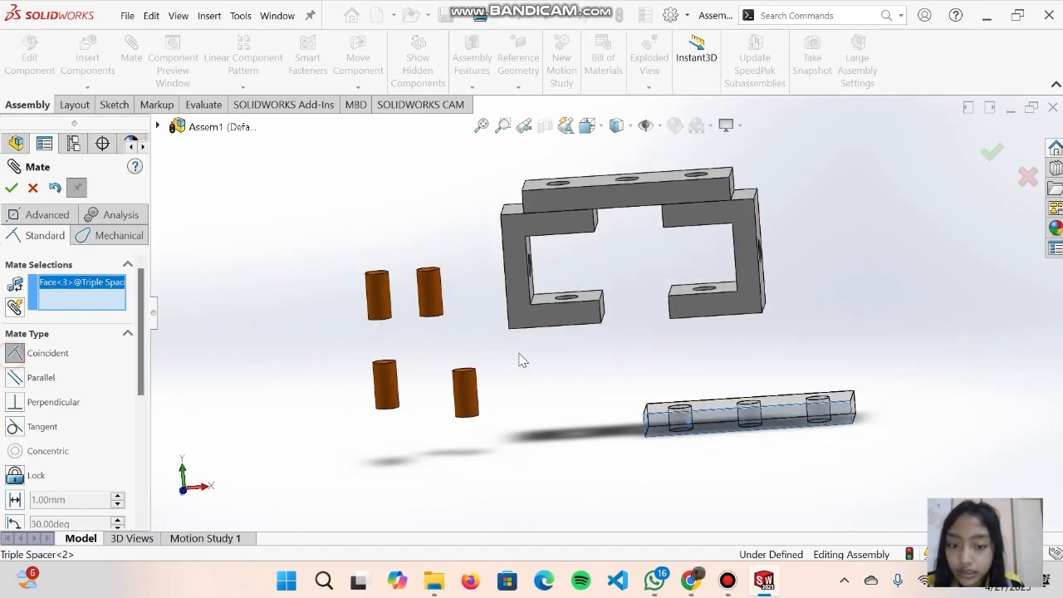
{"action": "left_click", "coordinate": [585, 319]}
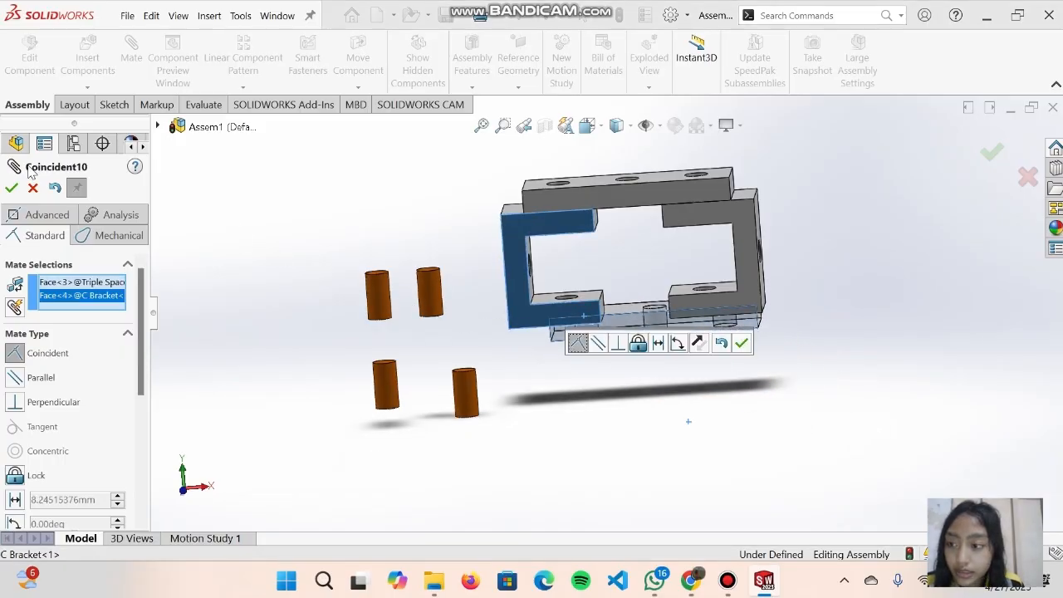
{"action": "left_click", "coordinate": [11, 188]}
Slide the second Triple Spacer sideways until it is clear of both C Brackets.
{"action": "middle_click_drag", "start_coordinate": [596, 299], "coordinate": [608, 237]}
{"action": "left_click", "coordinate": [593, 353]}
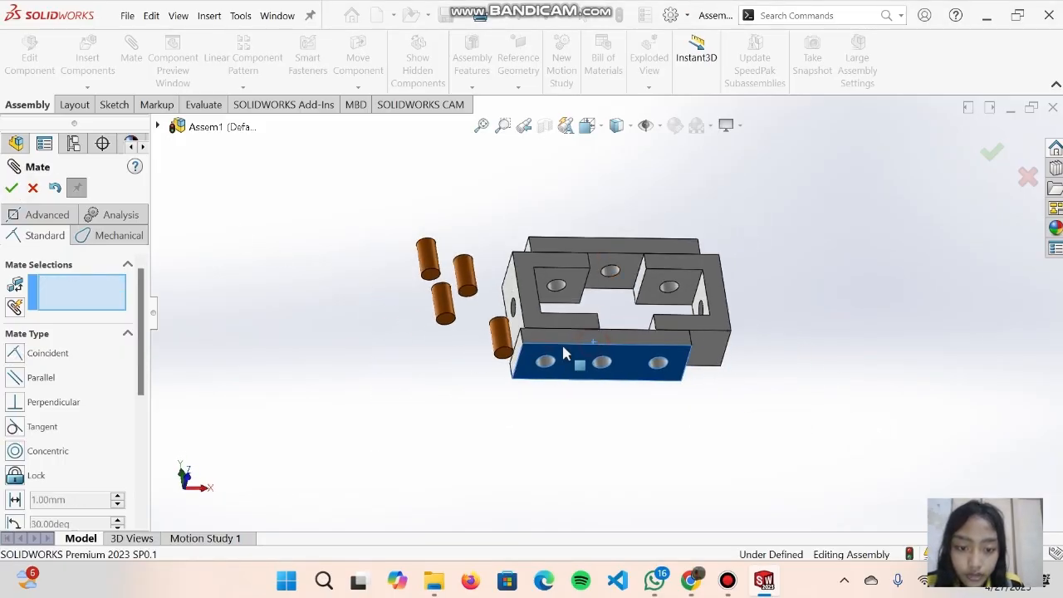
{"action": "left_click_drag", "start_coordinate": [563, 347], "coordinate": [728, 422]}
{"action": "middle_click_drag", "start_coordinate": [728, 296], "coordinate": [736, 477]}
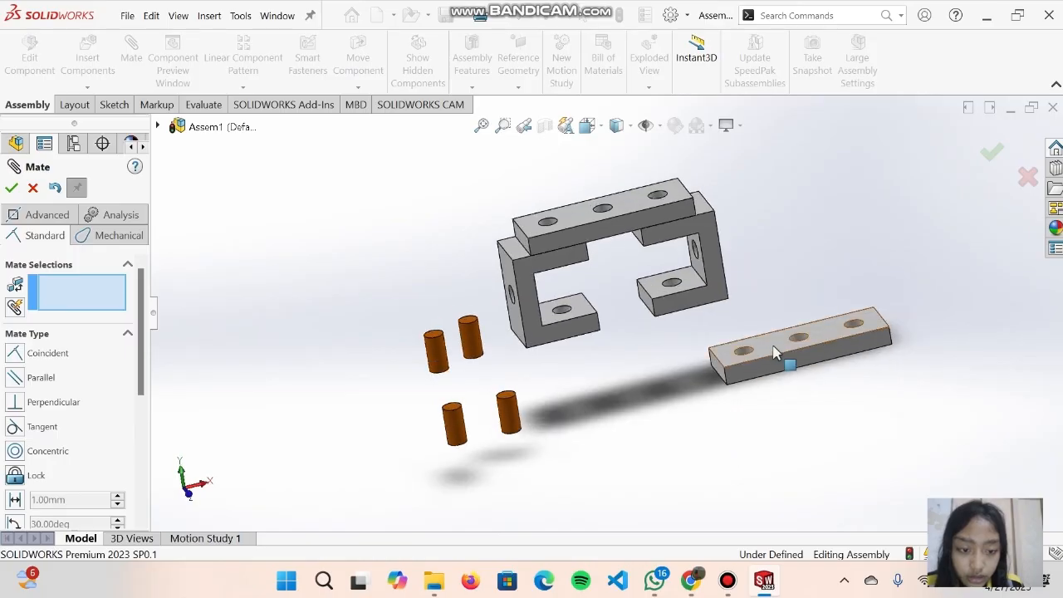
Mate the second Triple Spacer's top face coincident with the underside of the fixed C Bracket and slide the spacer beneath the brackets.
{"action": "left_click", "coordinate": [766, 354]}
{"action": "middle_click_drag", "start_coordinate": [447, 366], "coordinate": [565, 375]}
{"action": "left_click", "coordinate": [542, 348]}
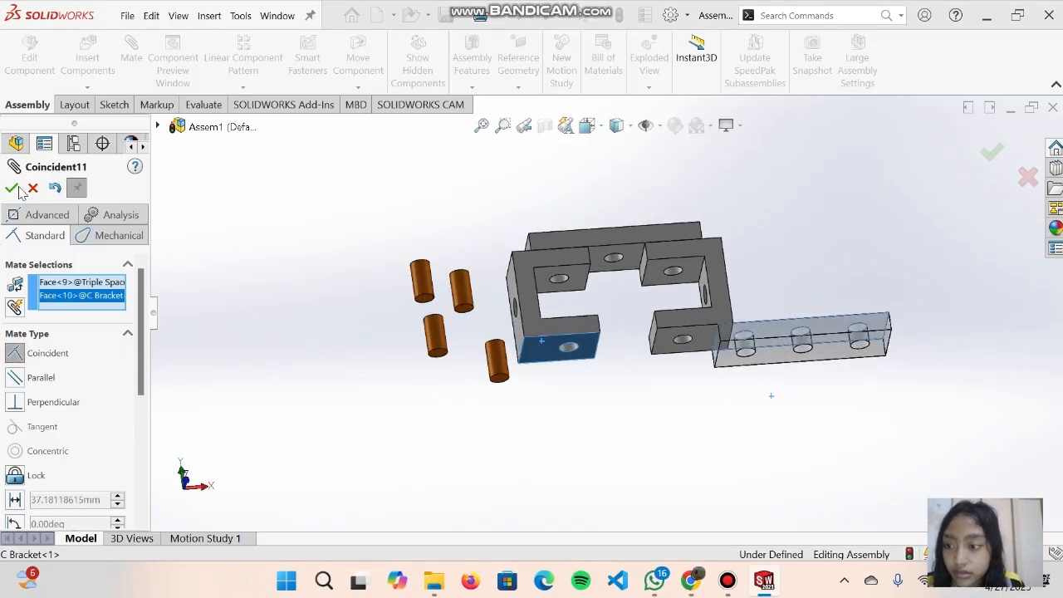
{"action": "left_click", "coordinate": [645, 292]}
{"action": "left_click", "coordinate": [793, 333]}
{"action": "left_click", "coordinate": [634, 352]}
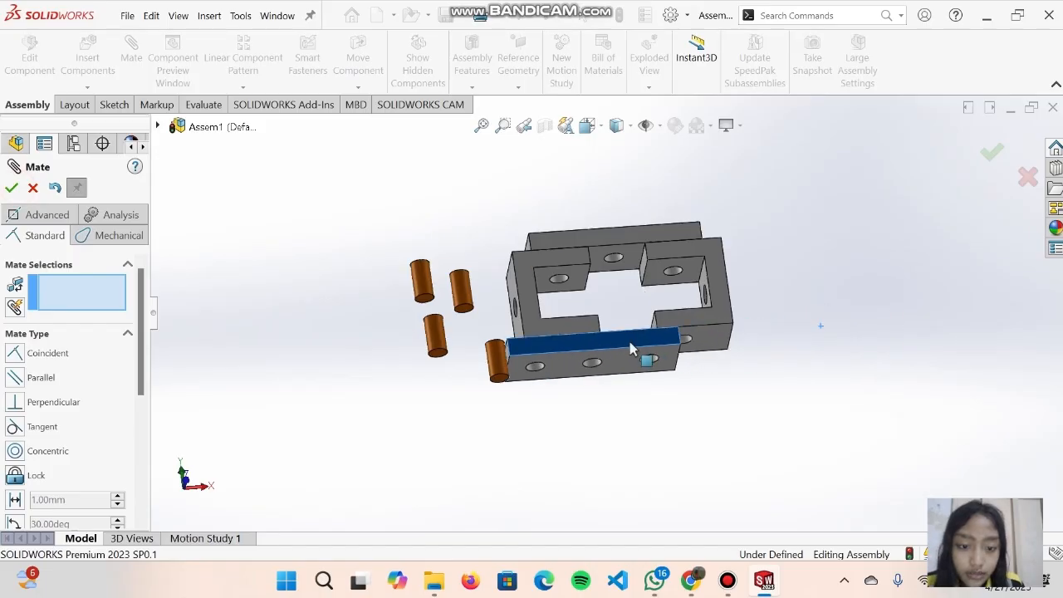
Mate the end hole of the second Triple Spacer concentric with the lower-arm hole of the fixed C Bracket.
{"action": "left_click", "coordinate": [630, 260]}
{"action": "middle_click_drag", "start_coordinate": [633, 246], "coordinate": [640, 259]}
{"action": "scroll", "coordinate": [638, 256], "scroll_direction": "down", "scroll_amount": 4}
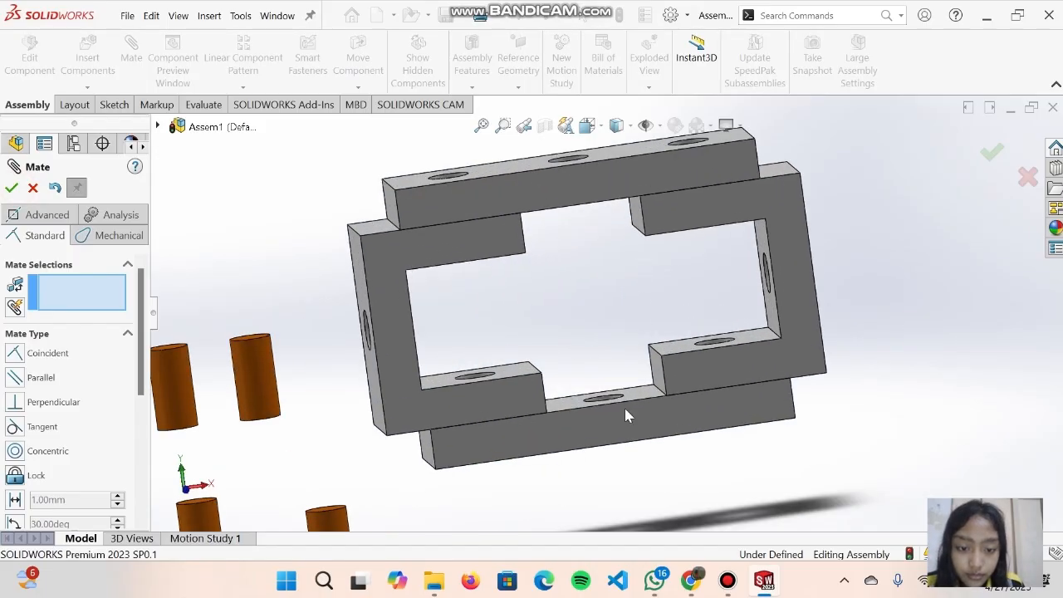
{"action": "middle_click", "coordinate": [623, 405]}
{"action": "middle_click_drag", "start_coordinate": [624, 405], "coordinate": [488, 450]}
{"action": "scroll", "coordinate": [528, 471], "scroll_direction": "down", "scroll_amount": 3}
{"action": "left_click", "coordinate": [488, 450]}
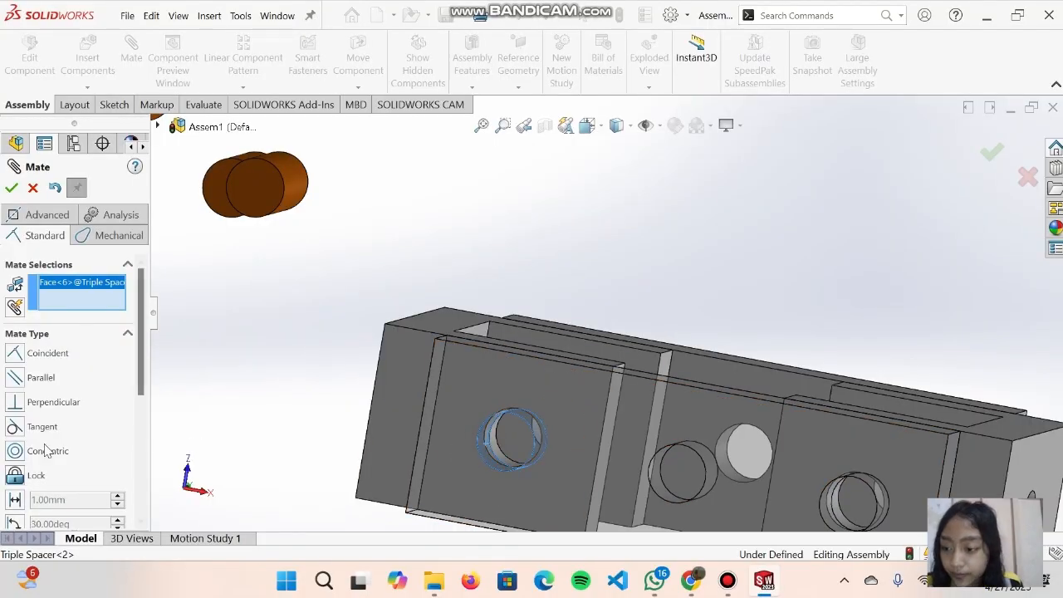
{"action": "middle_click_drag", "start_coordinate": [672, 355], "coordinate": [639, 249]}
{"action": "left_click", "coordinate": [550, 315]}
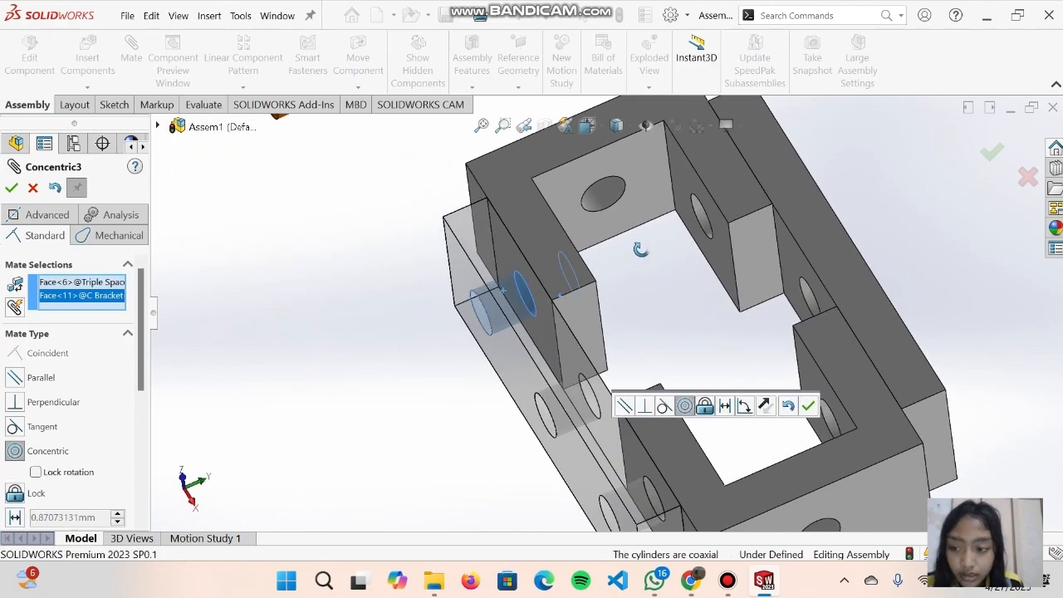
{"action": "left_click", "coordinate": [12, 188]}
Mate the second Triple Spacer's opposite end hole concentric with the second C Bracket's lower-arm hole and finish mating.
{"action": "middle_click_drag", "start_coordinate": [553, 423], "coordinate": [664, 472]}
{"action": "left_click", "coordinate": [680, 476]}
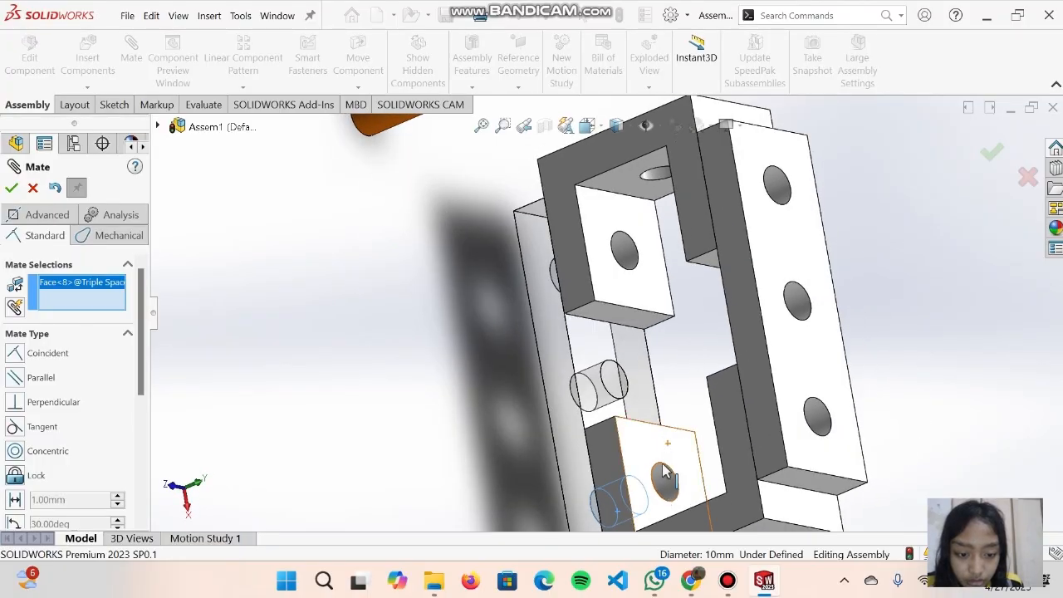
{"action": "left_click", "coordinate": [665, 472]}
{"action": "left_click", "coordinate": [16, 452]}
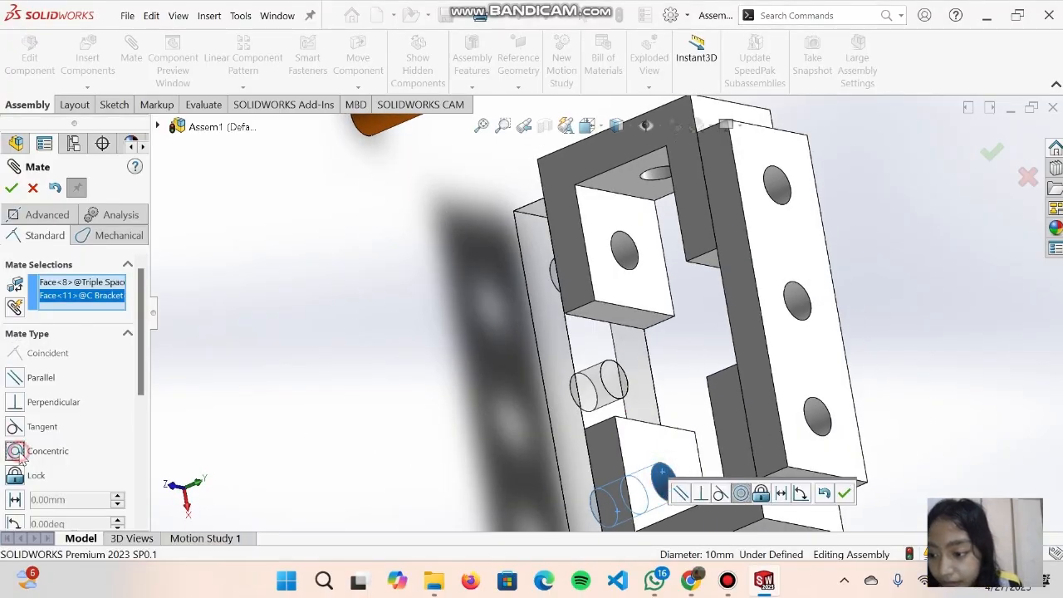
{"action": "left_click", "coordinate": [12, 188]}
{"action": "middle_click_drag", "start_coordinate": [737, 370], "coordinate": [463, 425]}
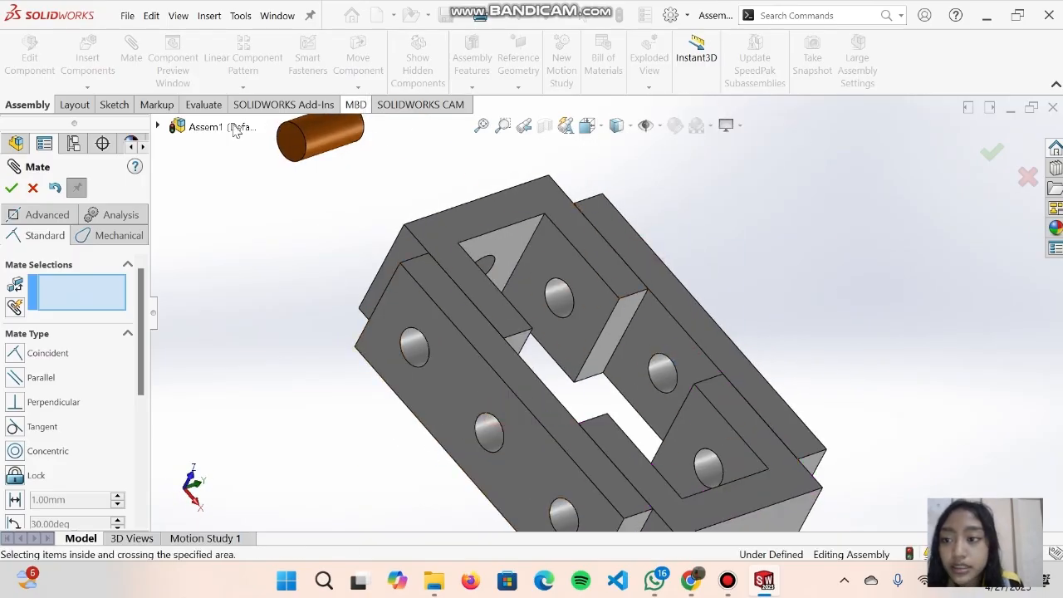
{"action": "left_click", "coordinate": [11, 188]}
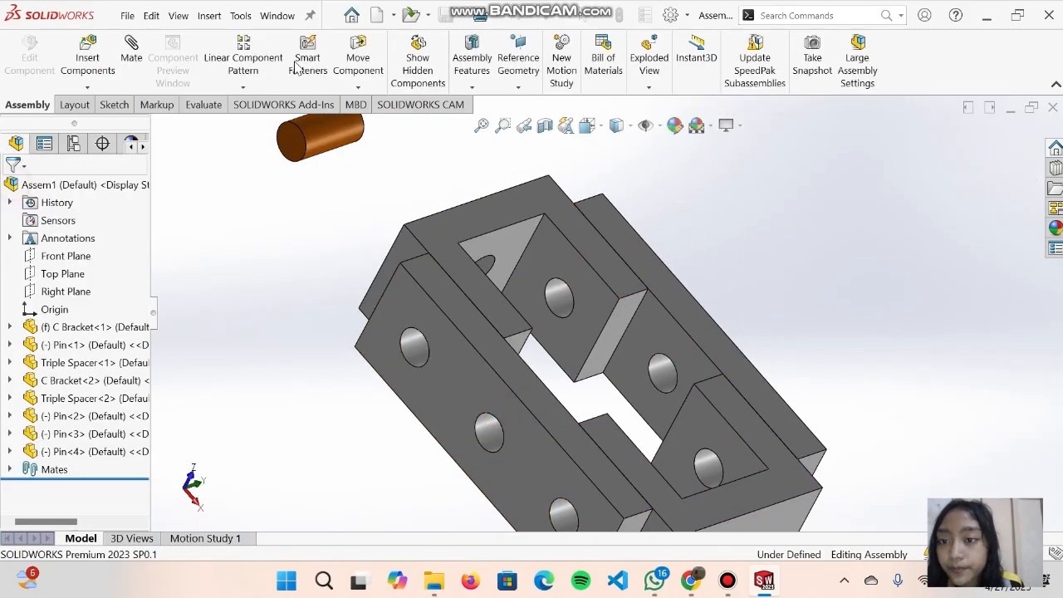
Mate the cylindrical face of one loose pin concentric with the upper Triple Spacer's end hole above the fixed C Bracket.
{"action": "left_click", "coordinate": [590, 125]}
{"action": "left_click", "coordinate": [603, 196]}
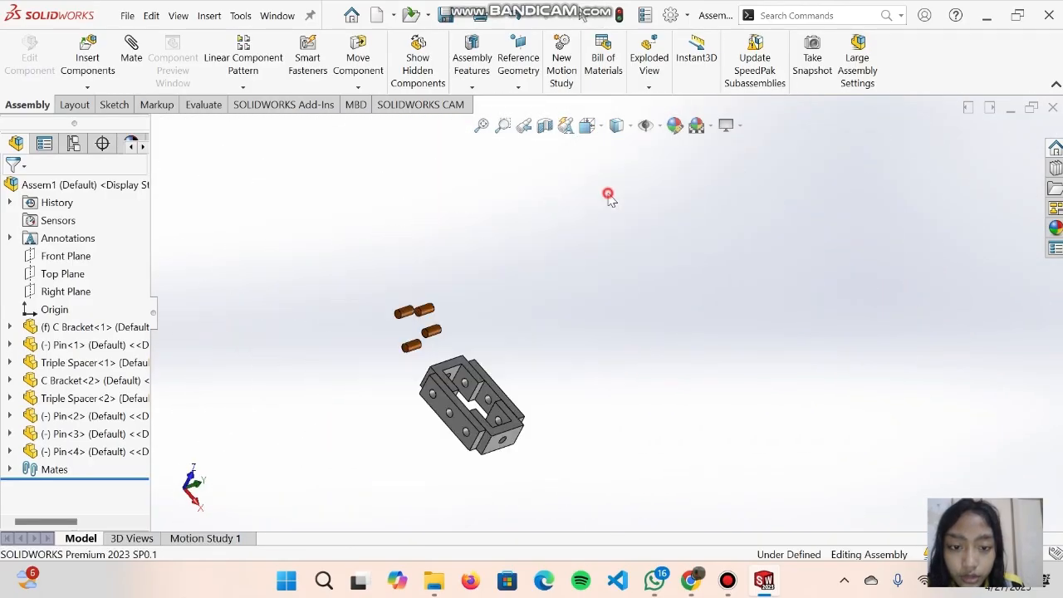
{"action": "middle_click_drag", "start_coordinate": [835, 234], "coordinate": [682, 304]}
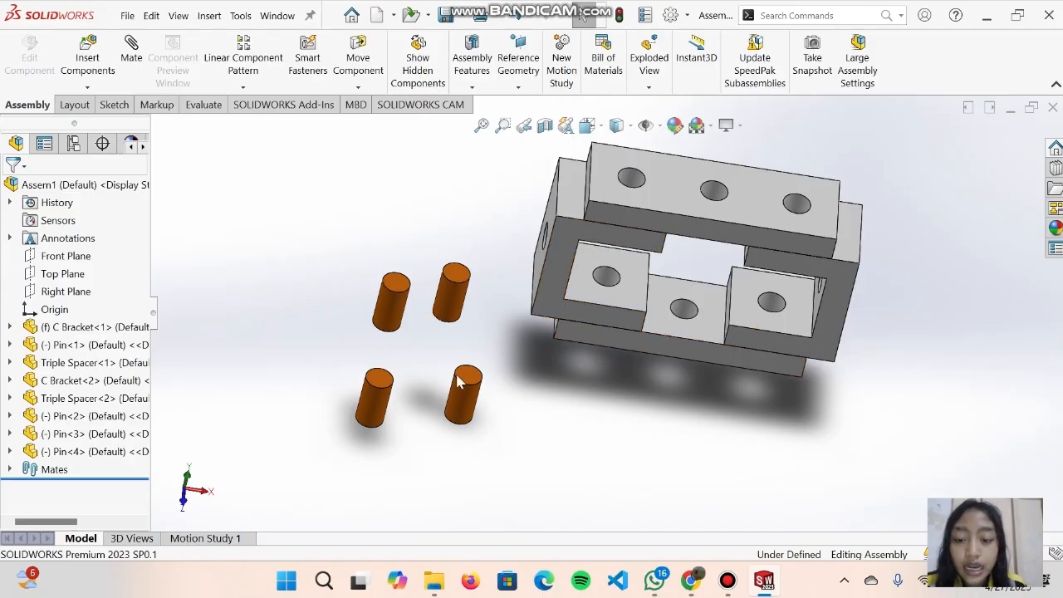
{"action": "middle_click_drag", "start_coordinate": [458, 382], "coordinate": [550, 216]}
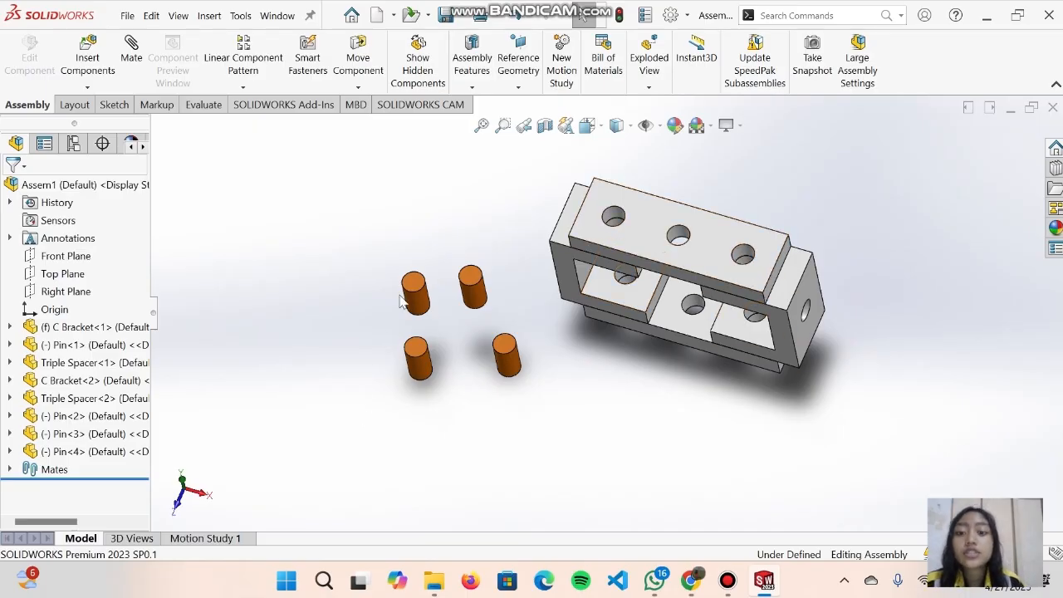
{"action": "middle_click_drag", "start_coordinate": [433, 312], "coordinate": [487, 291]}
{"action": "scroll", "coordinate": [503, 253], "scroll_direction": "up", "scroll_amount": 1}
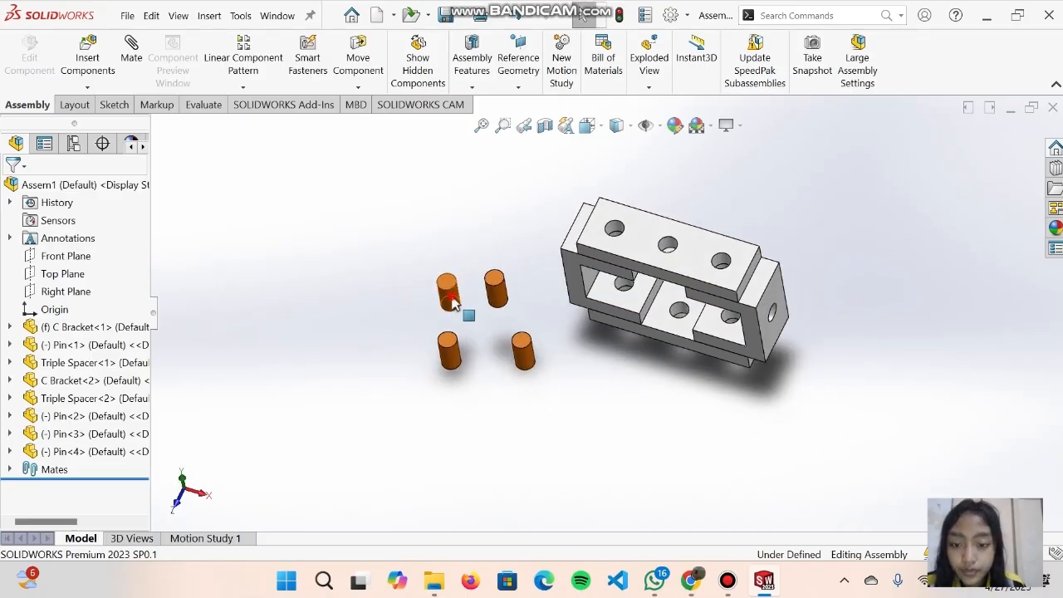
{"action": "left_click", "coordinate": [451, 303]}
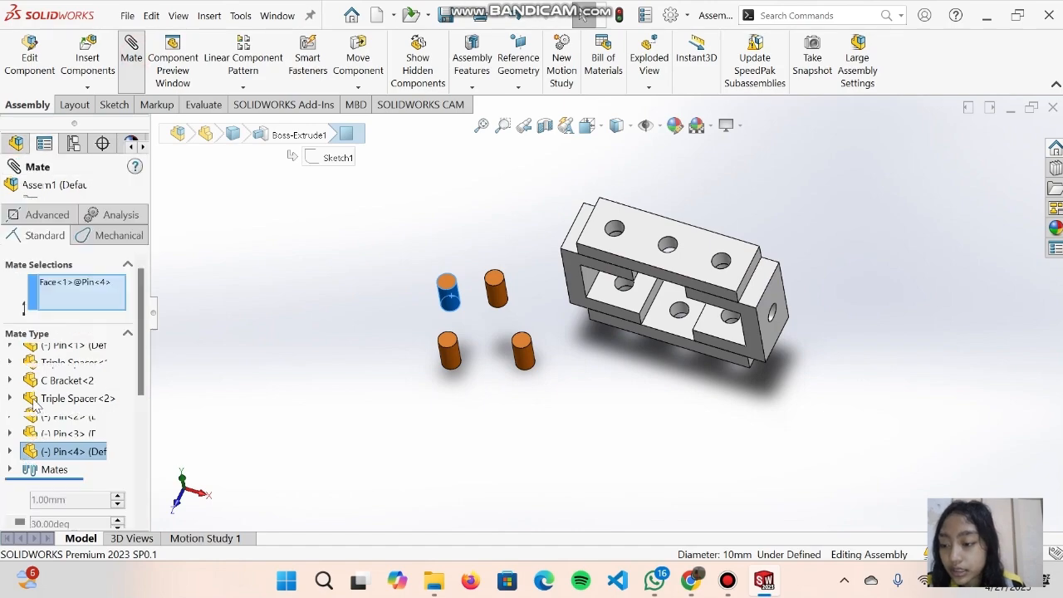
{"action": "left_click", "coordinate": [616, 235]}
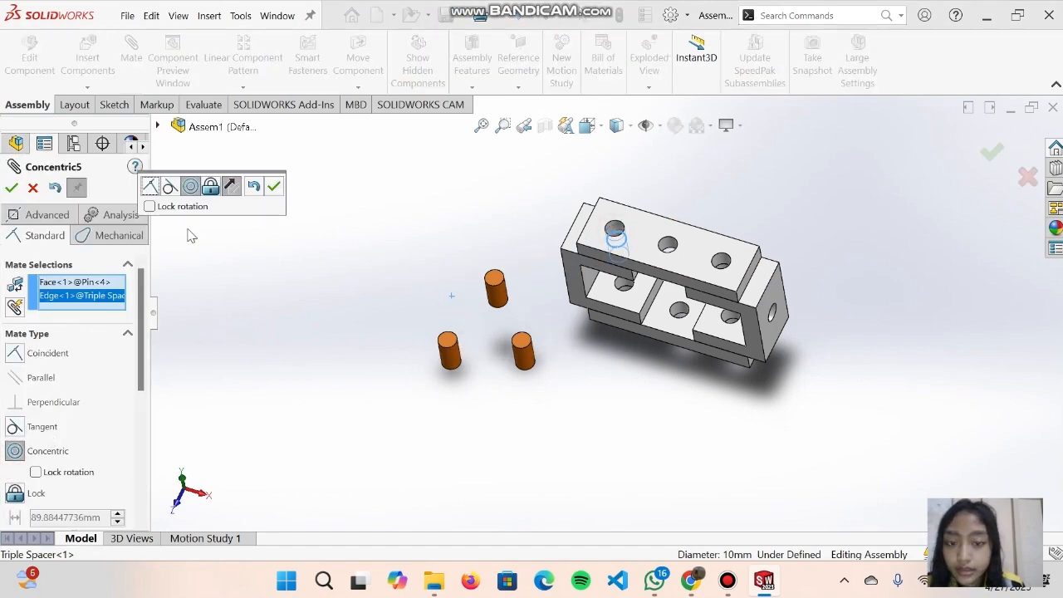
{"action": "left_click", "coordinate": [11, 187]}
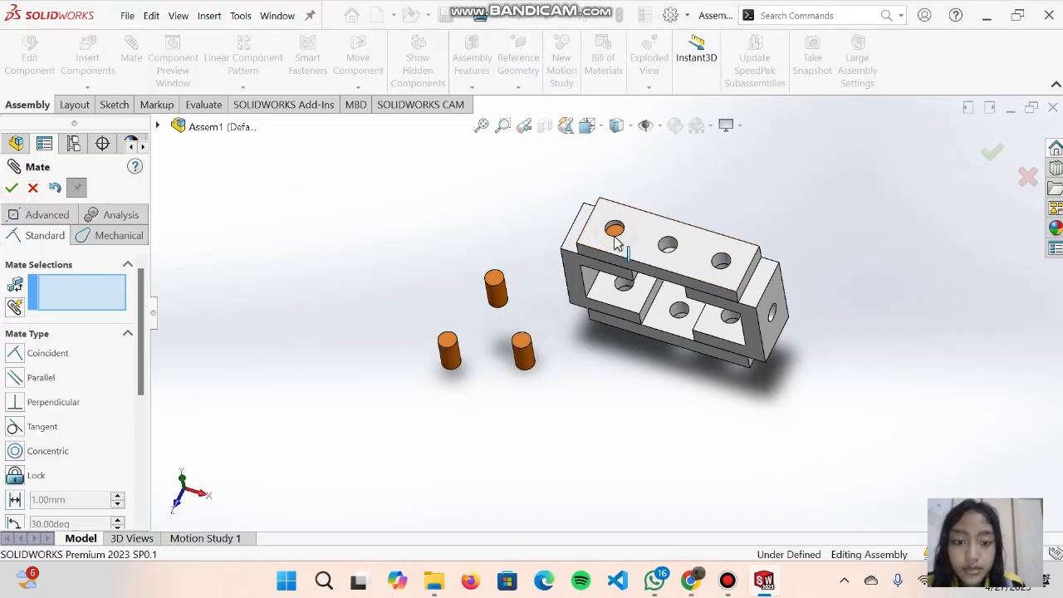
Slide the pin down its hole and mate its top face coincident with the hole edge on the upper Triple Spacer.
{"action": "middle_click_drag", "start_coordinate": [641, 278], "coordinate": [663, 146]}
{"action": "scroll", "coordinate": [621, 265], "scroll_direction": "down", "scroll_amount": 4}
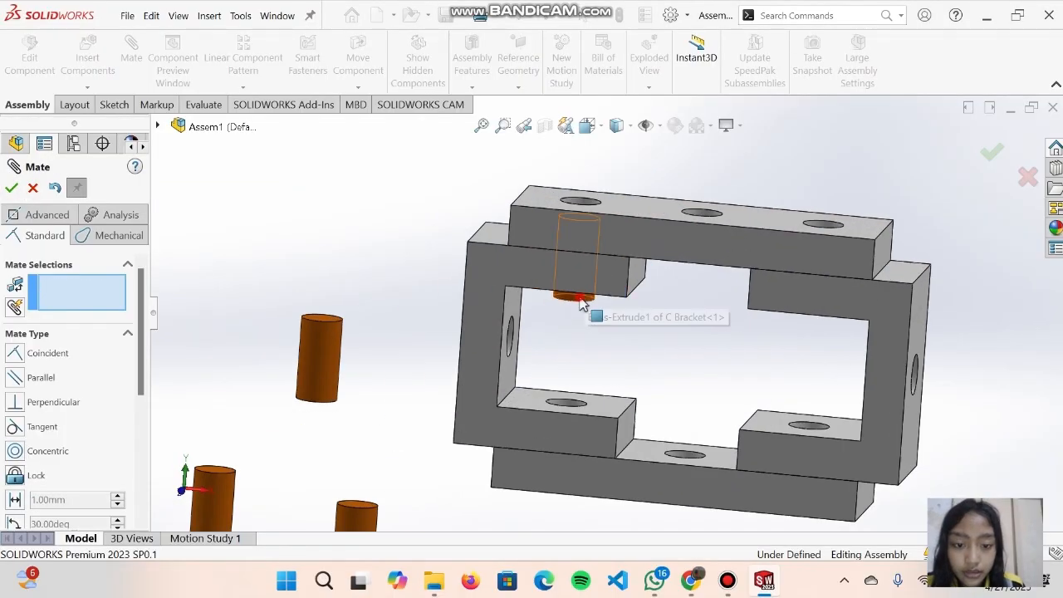
{"action": "left_click_drag", "start_coordinate": [582, 304], "coordinate": [598, 399]}
{"action": "middle_click_drag", "start_coordinate": [631, 245], "coordinate": [622, 191]}
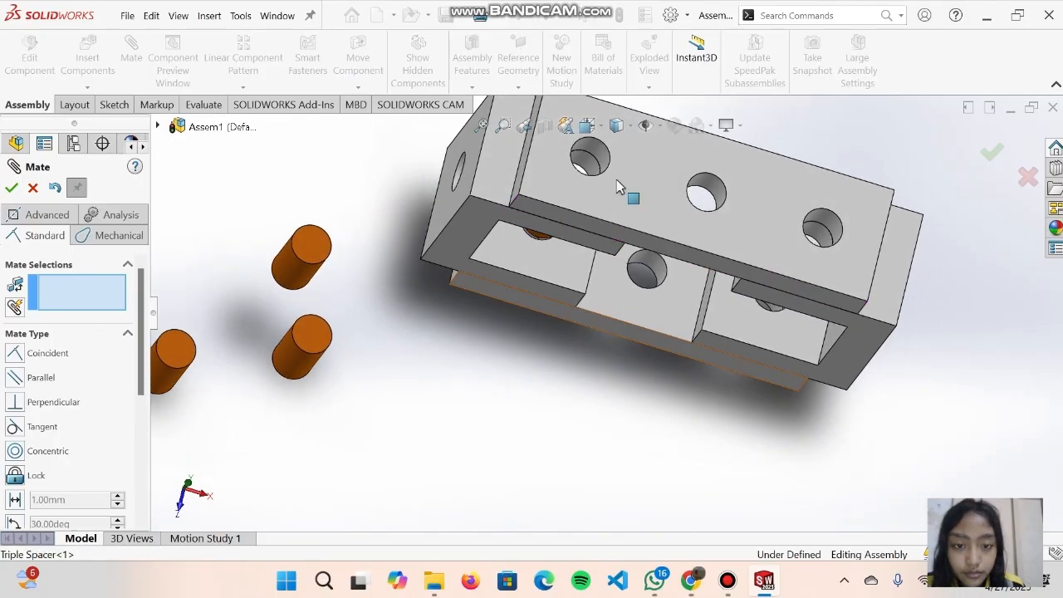
{"action": "scroll", "coordinate": [606, 135], "scroll_direction": "down", "scroll_amount": 5}
{"action": "middle_click_drag", "start_coordinate": [606, 232], "coordinate": [579, 213]}
{"action": "left_click", "coordinate": [575, 207]}
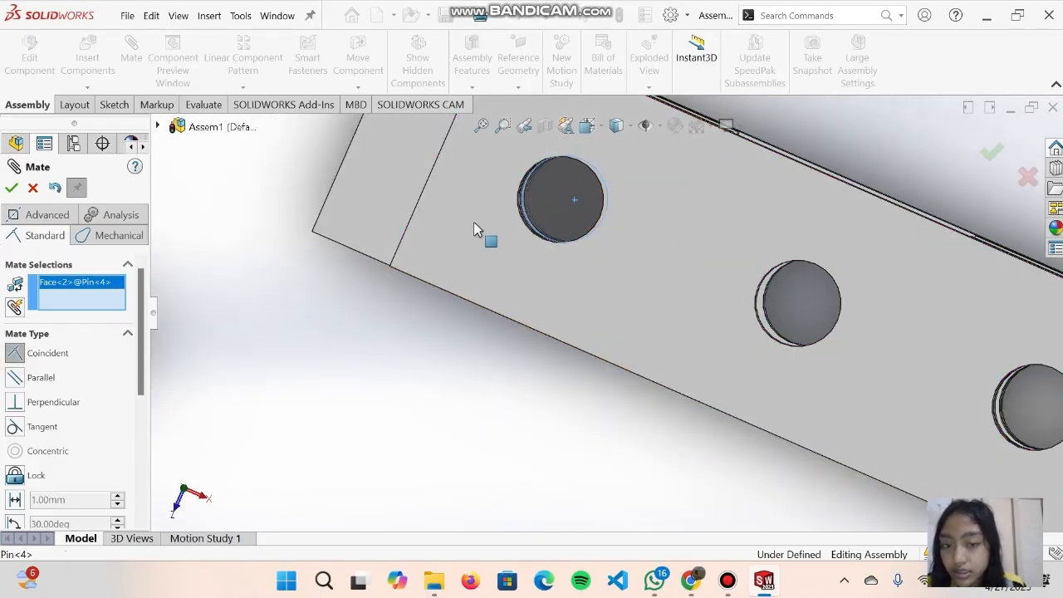
{"action": "left_click", "coordinate": [622, 201]}
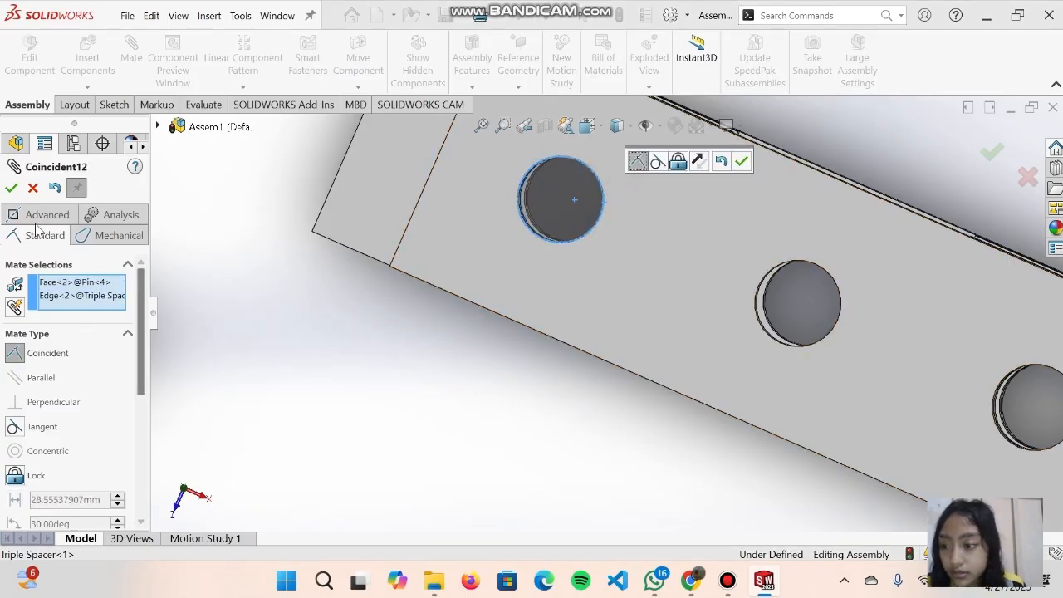
{"action": "left_click", "coordinate": [15, 191]}
{"action": "middle_click_drag", "start_coordinate": [648, 239], "coordinate": [725, 95]}
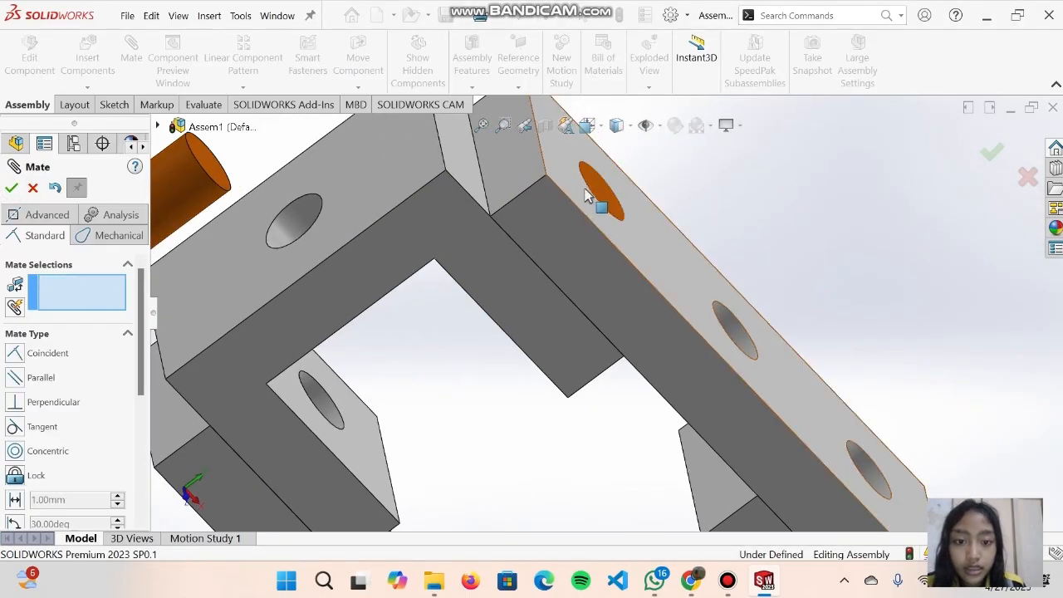
{"action": "scroll", "coordinate": [644, 207], "scroll_direction": "up", "scroll_amount": 3}
{"action": "middle_click_drag", "start_coordinate": [789, 209], "coordinate": [691, 245]}
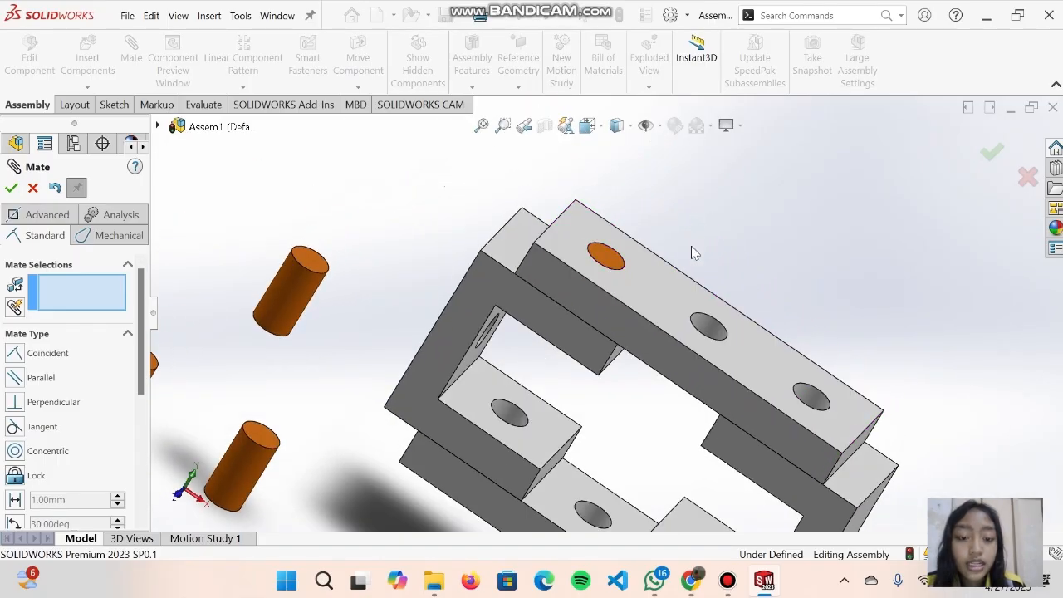
Mate a second pin concentric with the upper Triple Spacer's opposite end hole above the second C Bracket.
{"action": "scroll", "coordinate": [727, 332], "scroll_direction": "up", "scroll_amount": 1}
{"action": "middle_click_drag", "start_coordinate": [727, 341], "coordinate": [446, 338]}
{"action": "left_click", "coordinate": [364, 292]}
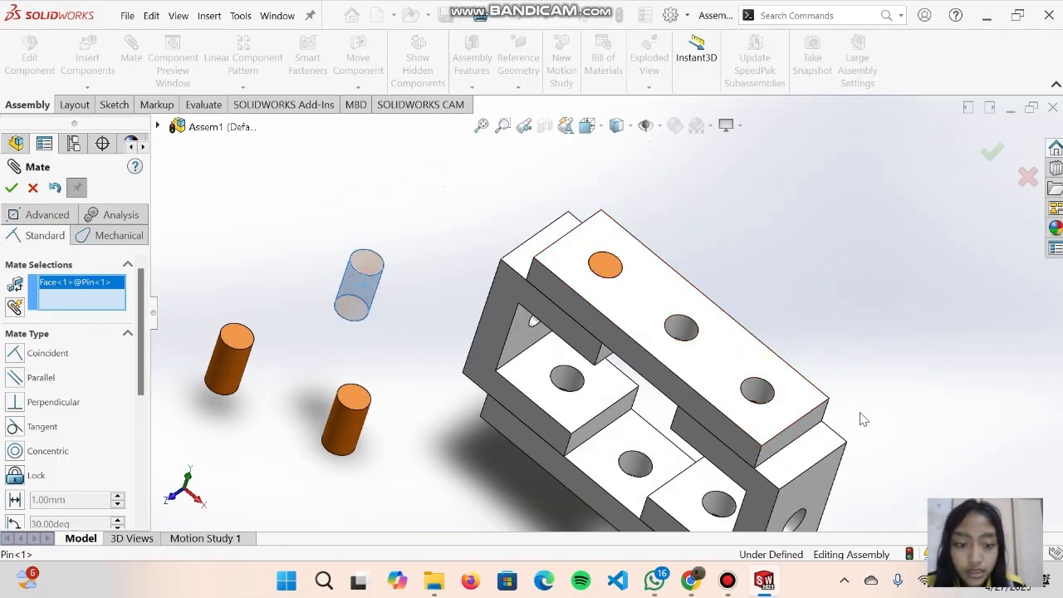
{"action": "left_click", "coordinate": [18, 453]}
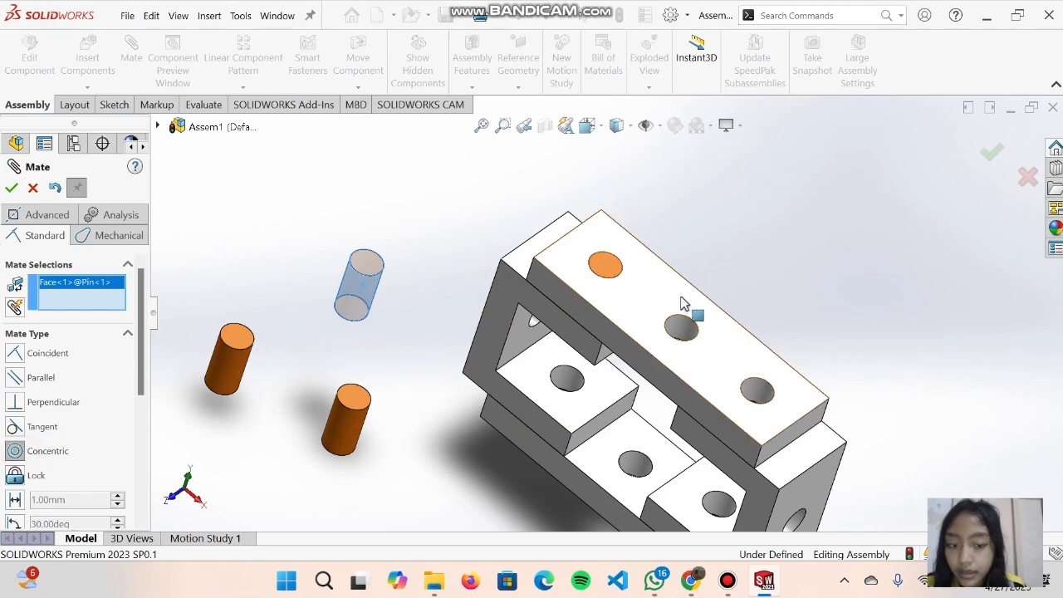
{"action": "middle_click_drag", "start_coordinate": [689, 304], "coordinate": [723, 419]}
{"action": "left_click", "coordinate": [724, 422]}
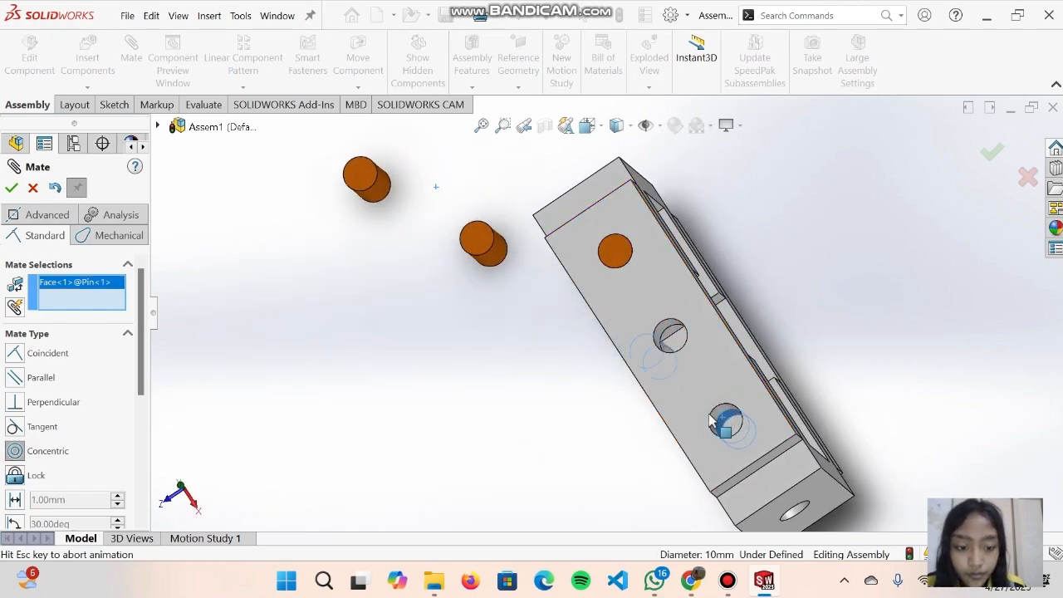
{"action": "left_click", "coordinate": [11, 188]}
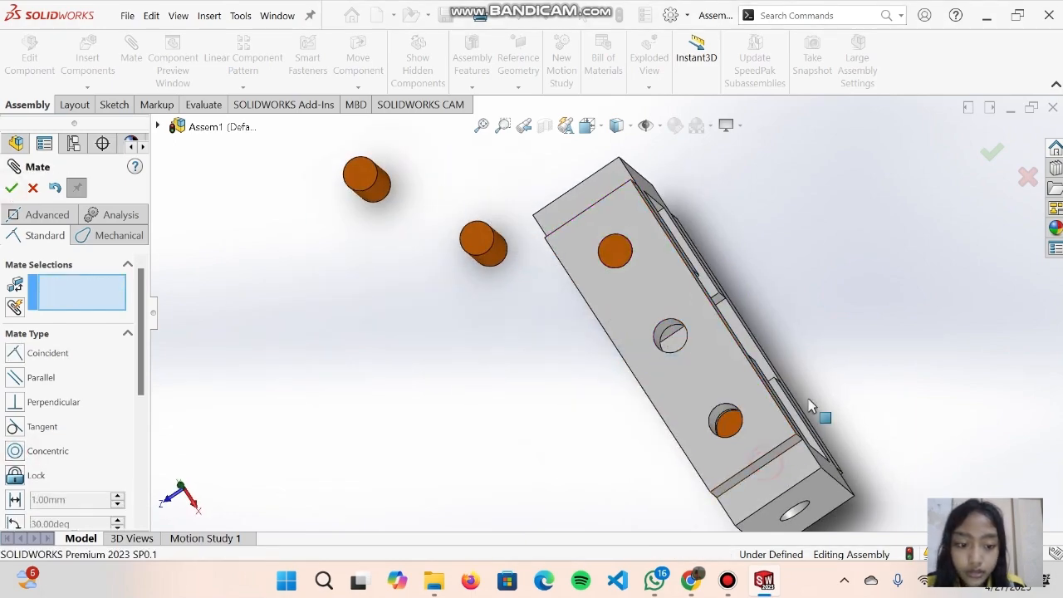
Pull the second pin out of its hole and mate its end face coincident with the upper Triple Spacer's outer face.
{"action": "middle_click_drag", "start_coordinate": [819, 415], "coordinate": [710, 466]}
{"action": "left_click_drag", "start_coordinate": [671, 471], "coordinate": [864, 341]}
{"action": "left_click", "coordinate": [847, 342]}
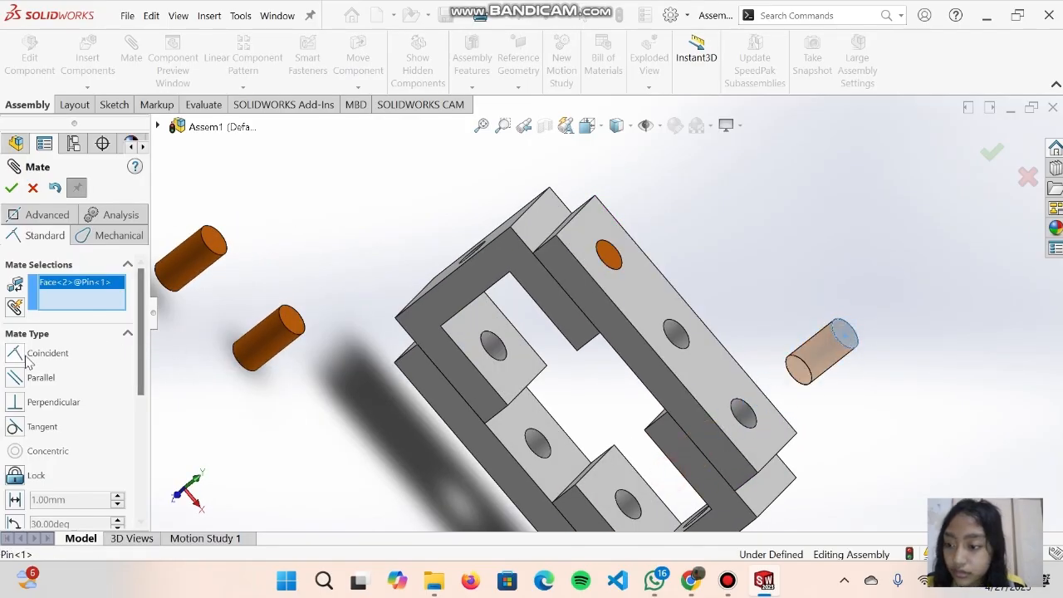
{"action": "left_click", "coordinate": [700, 392]}
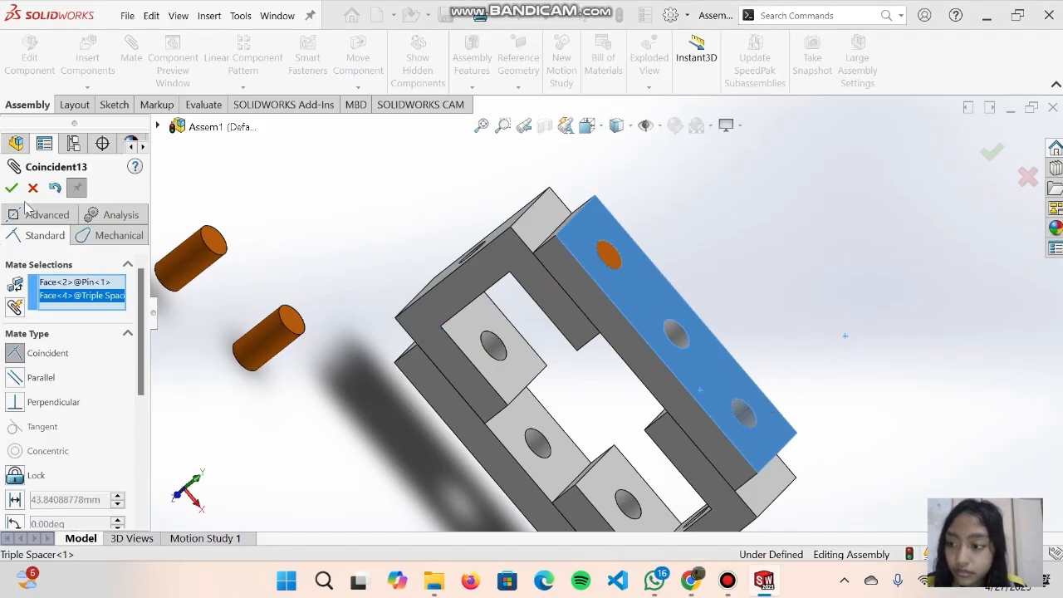
{"action": "middle_click_drag", "start_coordinate": [165, 261], "coordinate": [202, 290]}
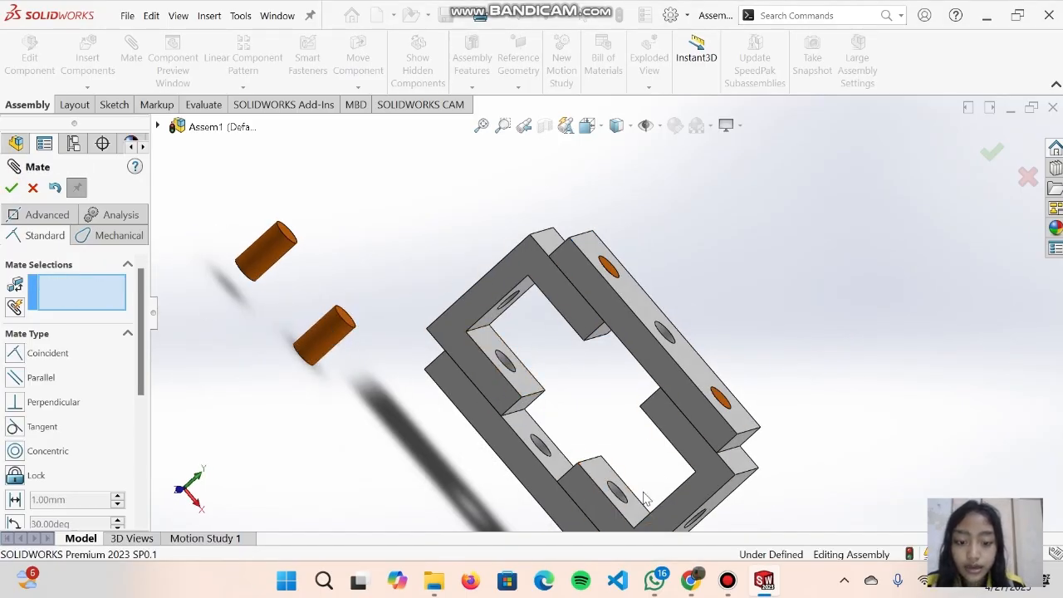
Examine the pinned C Bracket assembly from several sides using standard view orientations.
{"action": "left_click", "coordinate": [587, 125]}
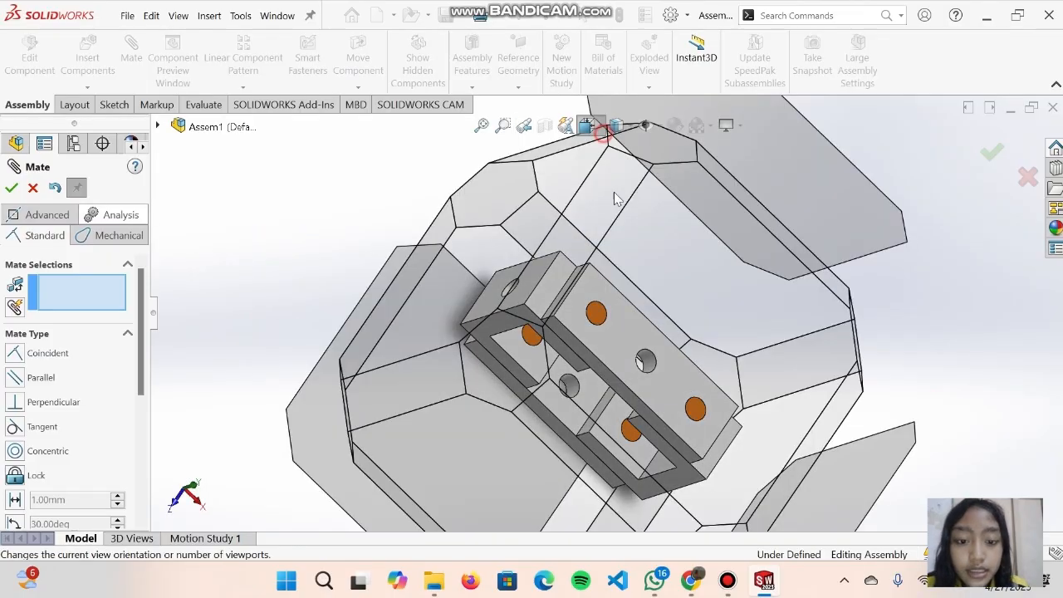
{"action": "left_click", "coordinate": [610, 193]}
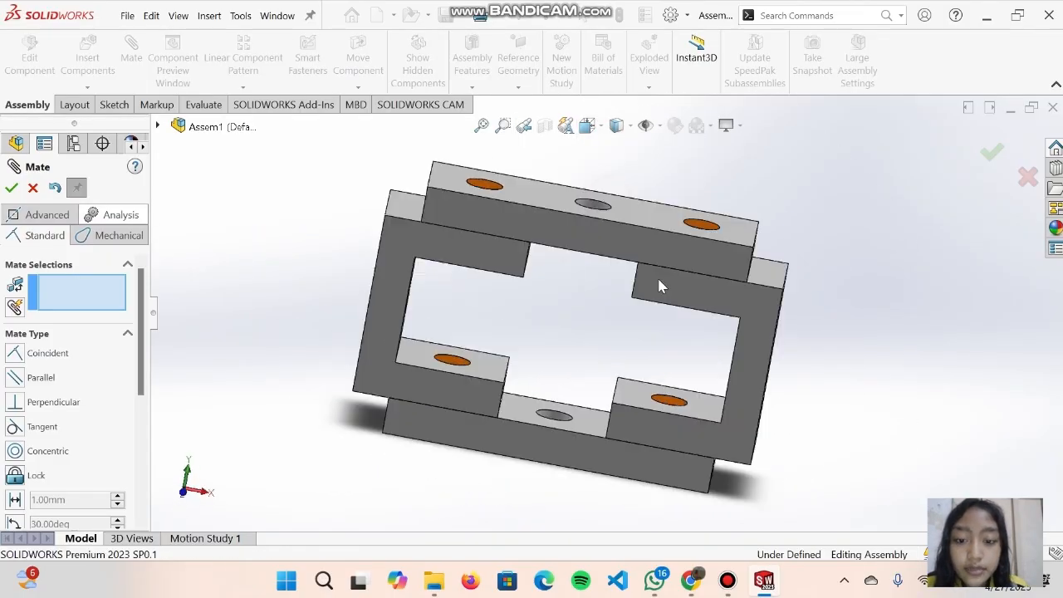
{"action": "middle_click_drag", "start_coordinate": [689, 214], "coordinate": [811, 202]}
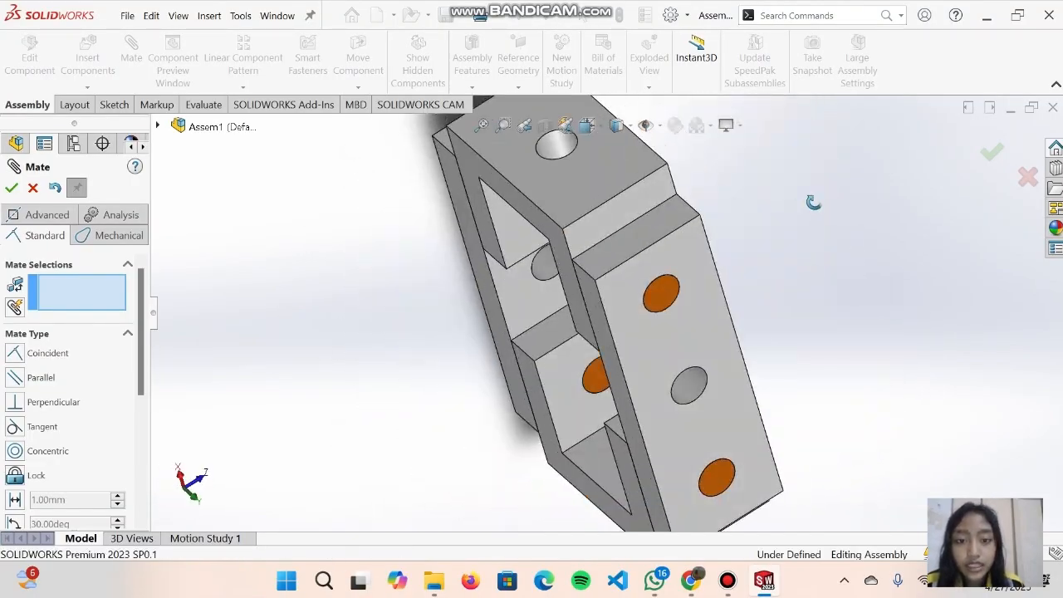
{"action": "left_click", "coordinate": [603, 126]}
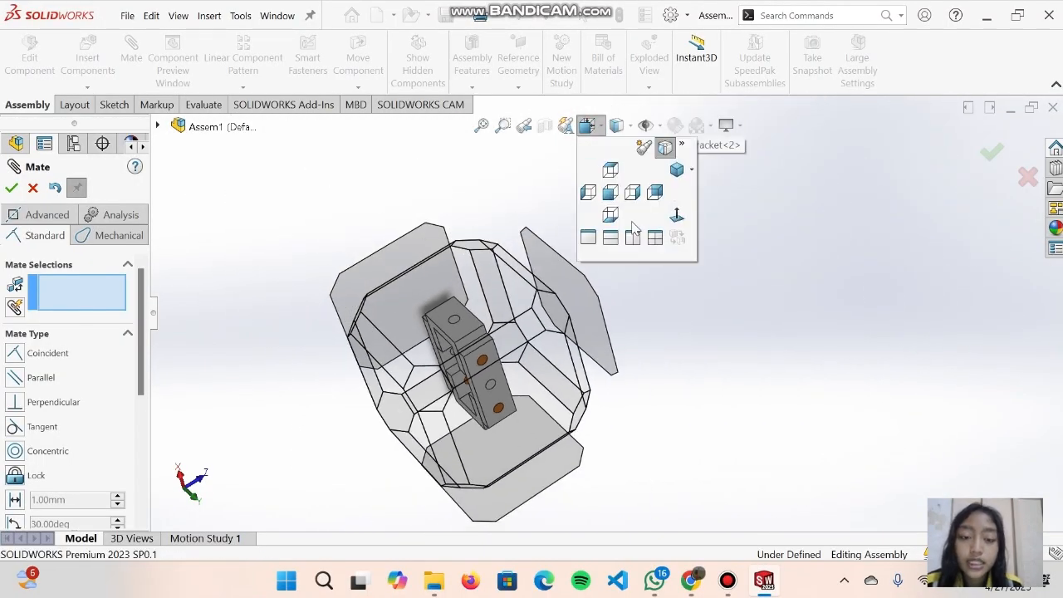
{"action": "left_click", "coordinate": [677, 170]}
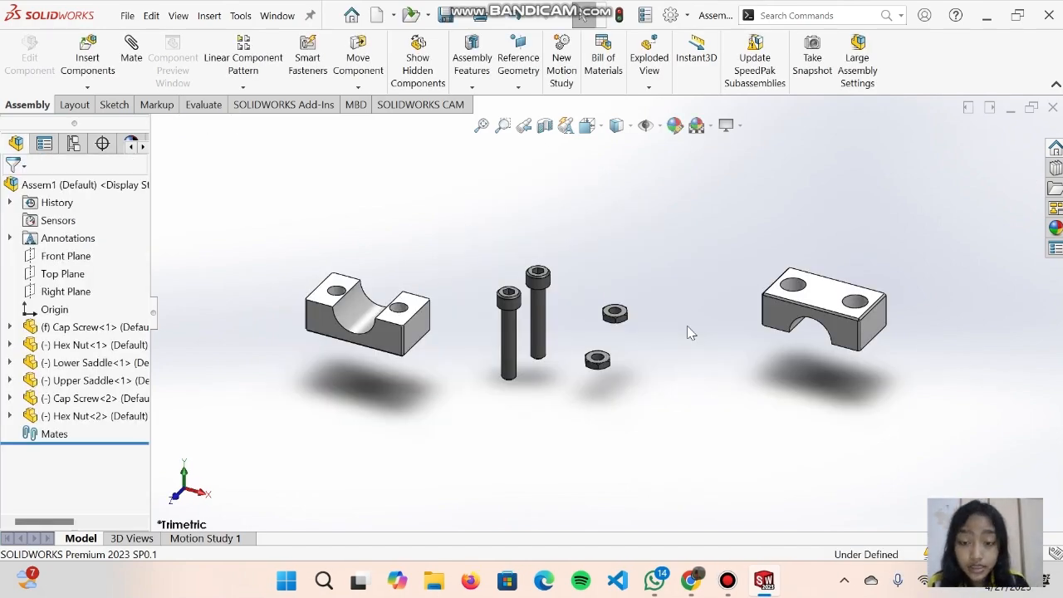
{"action": "scroll", "coordinate": [493, 307], "scroll_direction": "down", "scroll_amount": 1}
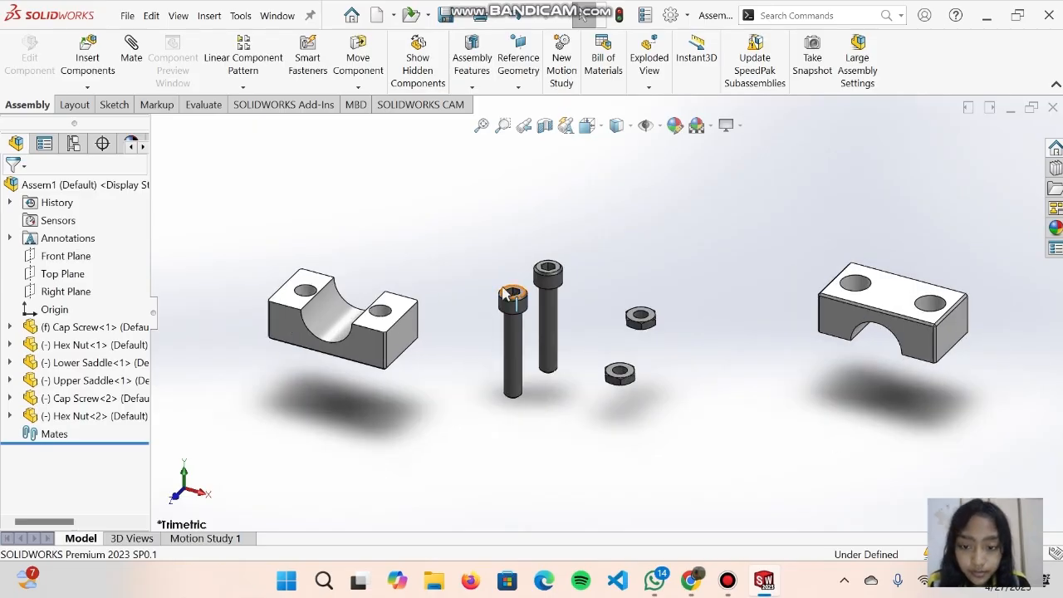
{"action": "scroll", "coordinate": [654, 298], "scroll_direction": "up", "scroll_amount": 3}
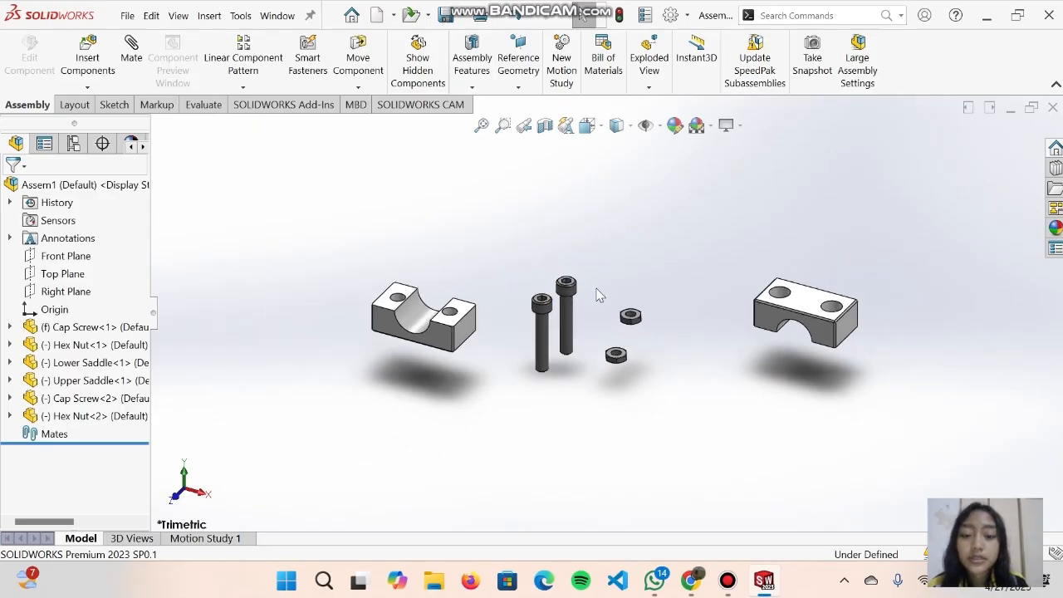
{"action": "scroll", "coordinate": [599, 295], "scroll_direction": "down", "scroll_amount": 2}
{"action": "scroll", "coordinate": [416, 319], "scroll_direction": "down", "scroll_amount": 2}
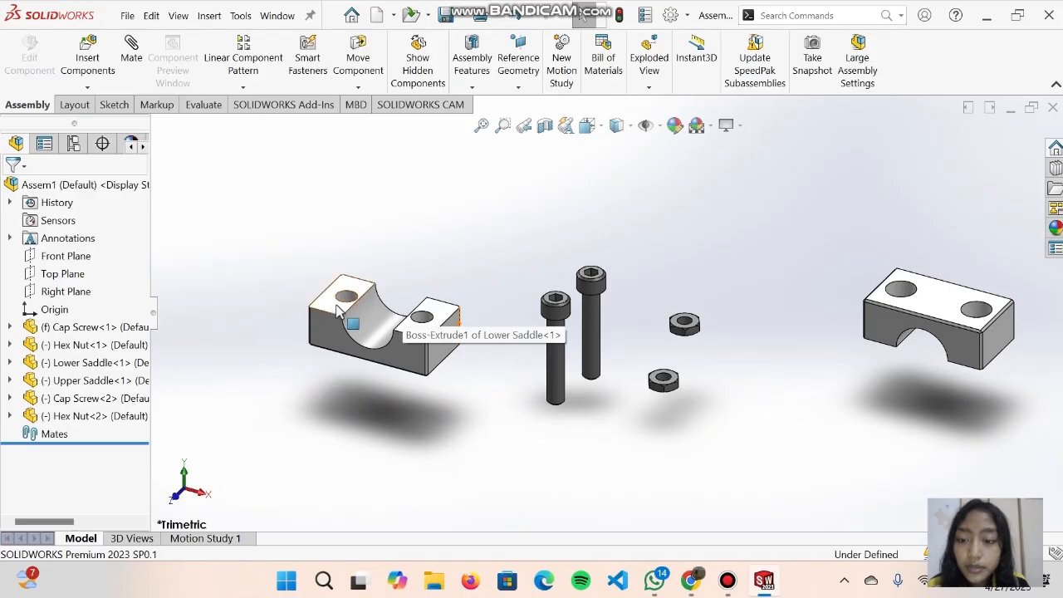
Mate one of the Lower Saddle's upper pad faces coincident with the matching underside face of the Upper Saddle.
{"action": "left_click", "coordinate": [338, 310]}
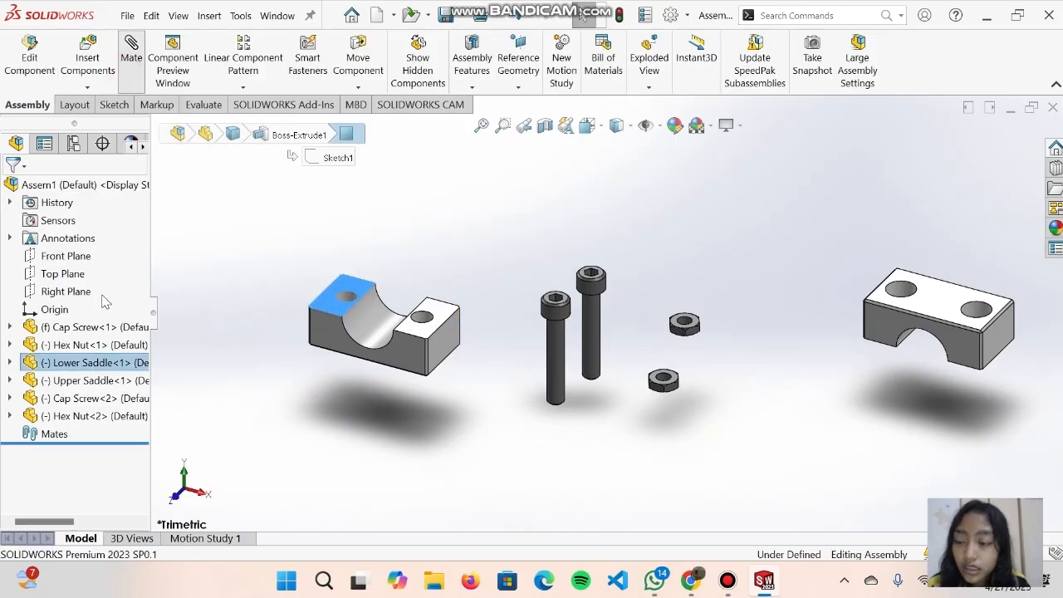
{"action": "scroll", "coordinate": [36, 475], "scroll_direction": "down", "scroll_amount": 2}
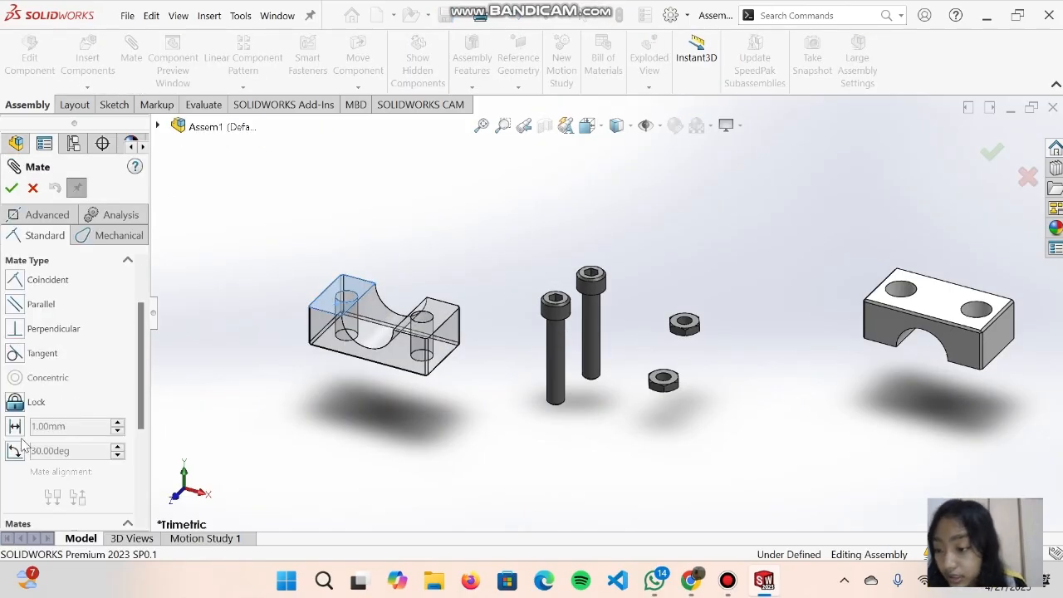
{"action": "scroll", "coordinate": [521, 316], "scroll_direction": "up", "scroll_amount": 2}
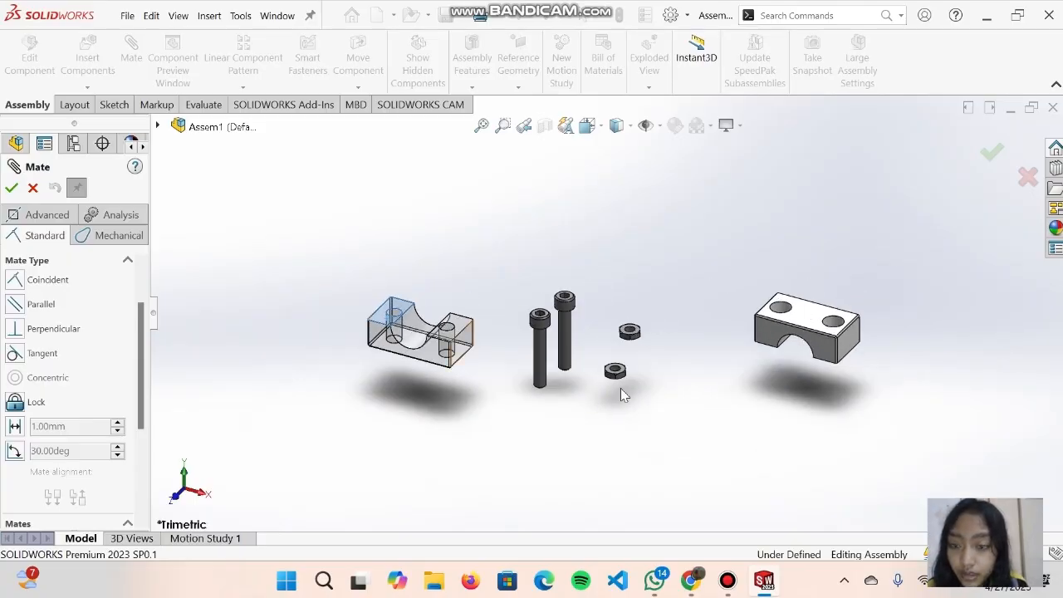
{"action": "scroll", "coordinate": [781, 349], "scroll_direction": "down", "scroll_amount": 3}
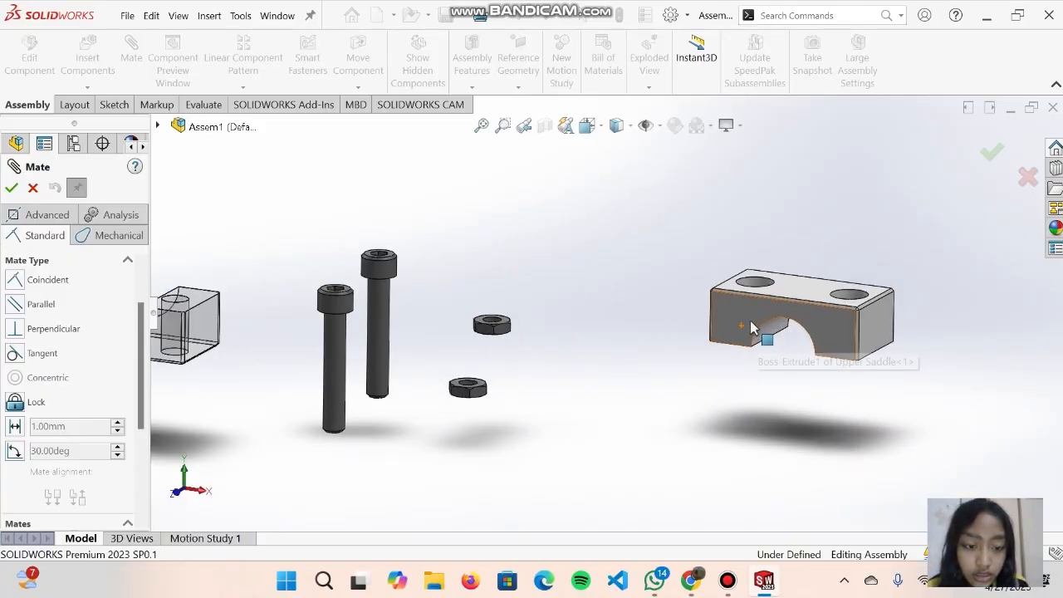
{"action": "left_click", "coordinate": [750, 274]}
{"action": "left_click_drag", "start_coordinate": [750, 274], "coordinate": [673, 275]}
{"action": "middle_click_drag", "start_coordinate": [673, 275], "coordinate": [652, 154]}
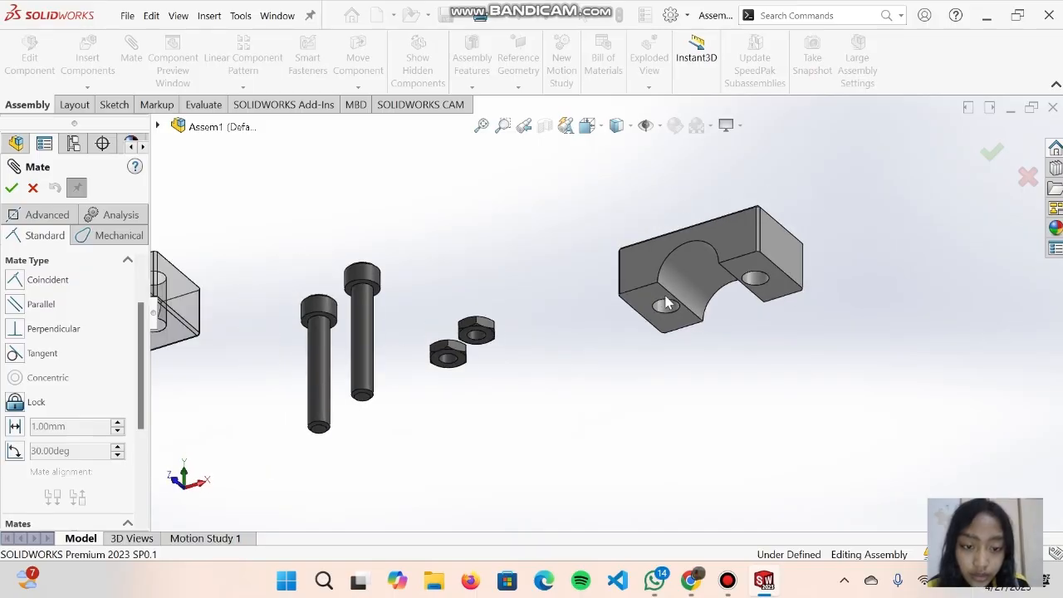
{"action": "left_click", "coordinate": [651, 291]}
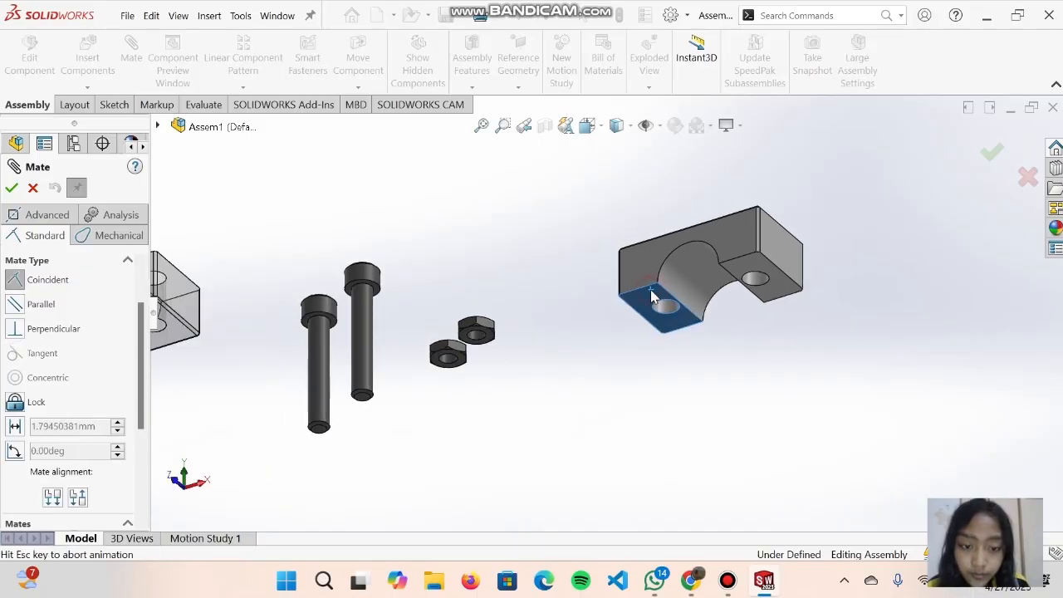
{"action": "left_click", "coordinate": [11, 188]}
{"action": "scroll", "coordinate": [488, 352], "scroll_direction": "up", "scroll_amount": 5}
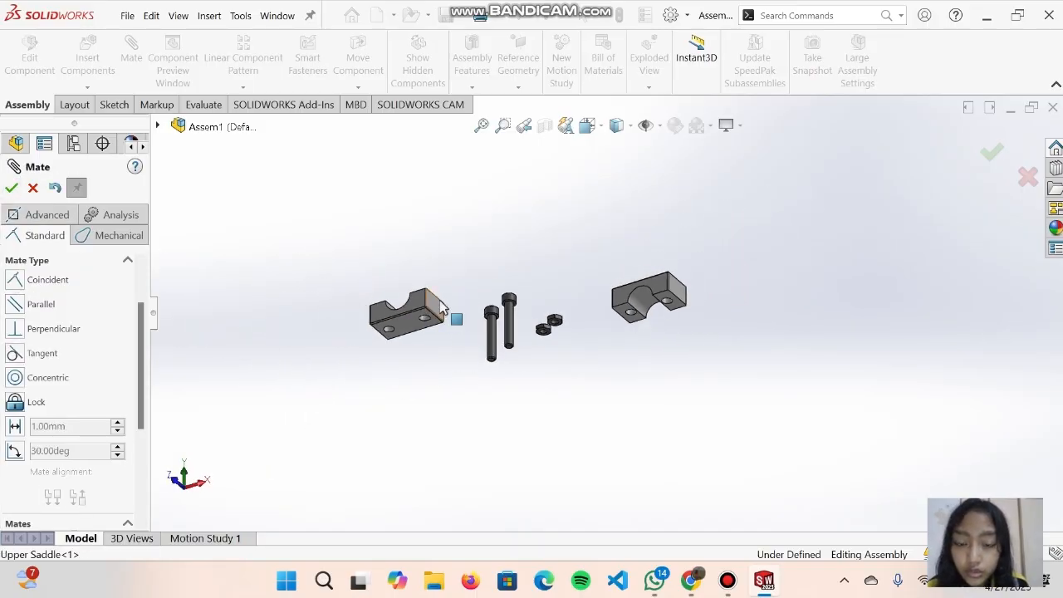
Mate the arched front faces of the Upper Saddle and Lower Saddle coincident so the two parts line up.
{"action": "middle_click_drag", "start_coordinate": [440, 300], "coordinate": [489, 402]}
{"action": "left_click", "coordinate": [423, 325]}
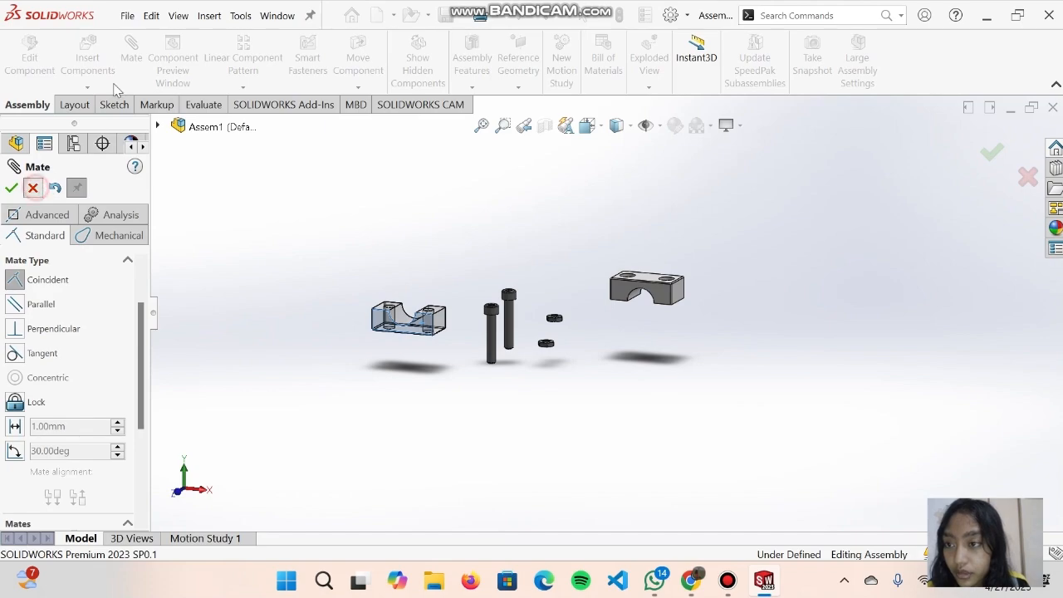
{"action": "left_click", "coordinate": [133, 63]}
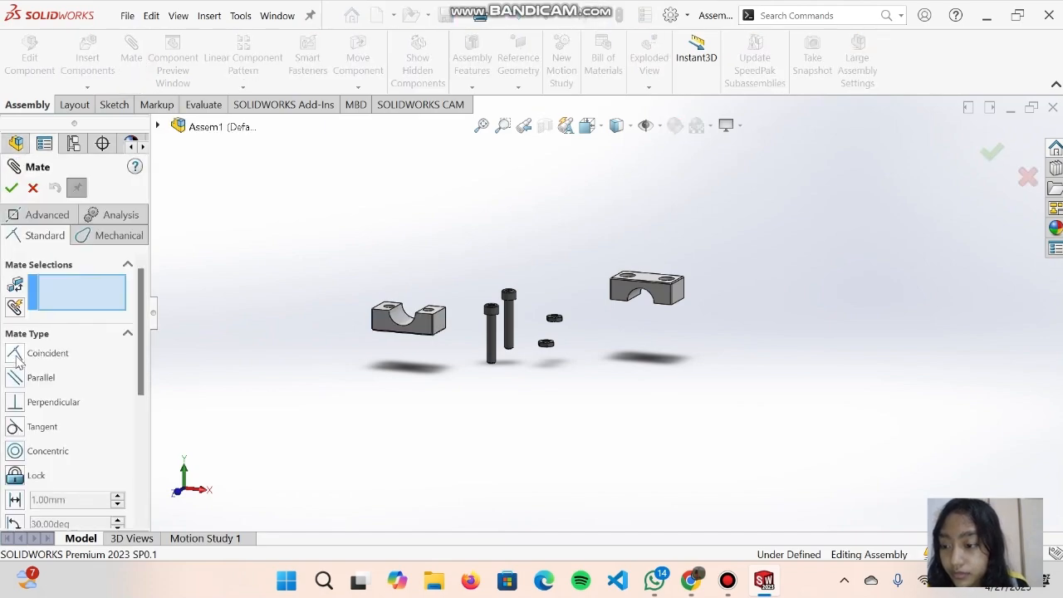
{"action": "left_click", "coordinate": [623, 297]}
{"action": "left_click", "coordinate": [434, 331]}
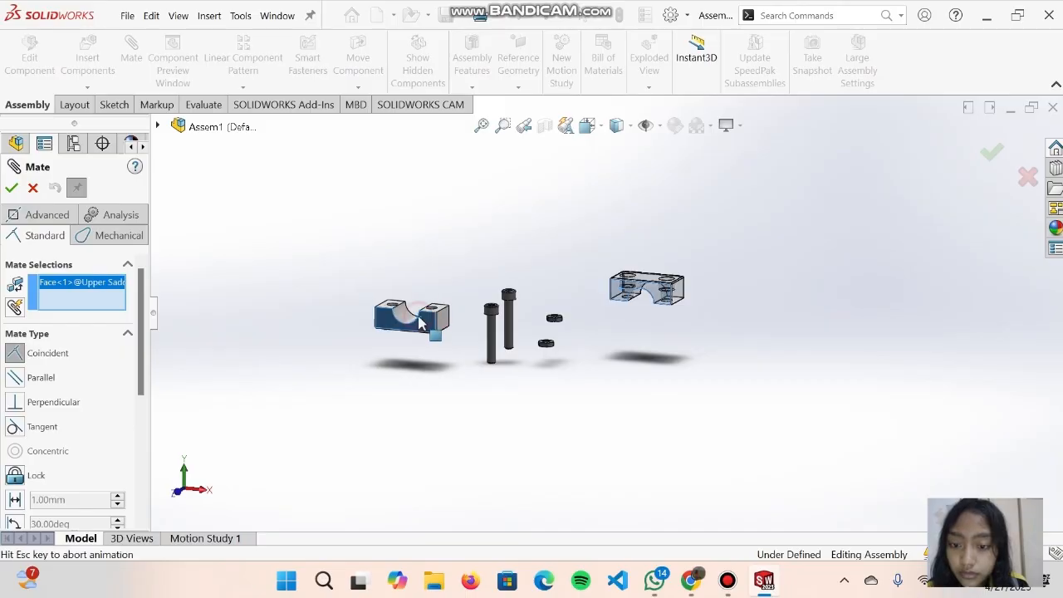
{"action": "left_click", "coordinate": [11, 188]}
Apply another coincident mate between the Lower Saddle's upper pad face and the Upper Saddle's underside pad.
{"action": "scroll", "coordinate": [570, 281], "scroll_direction": "down", "scroll_amount": 3}
{"action": "left_click", "coordinate": [332, 296]}
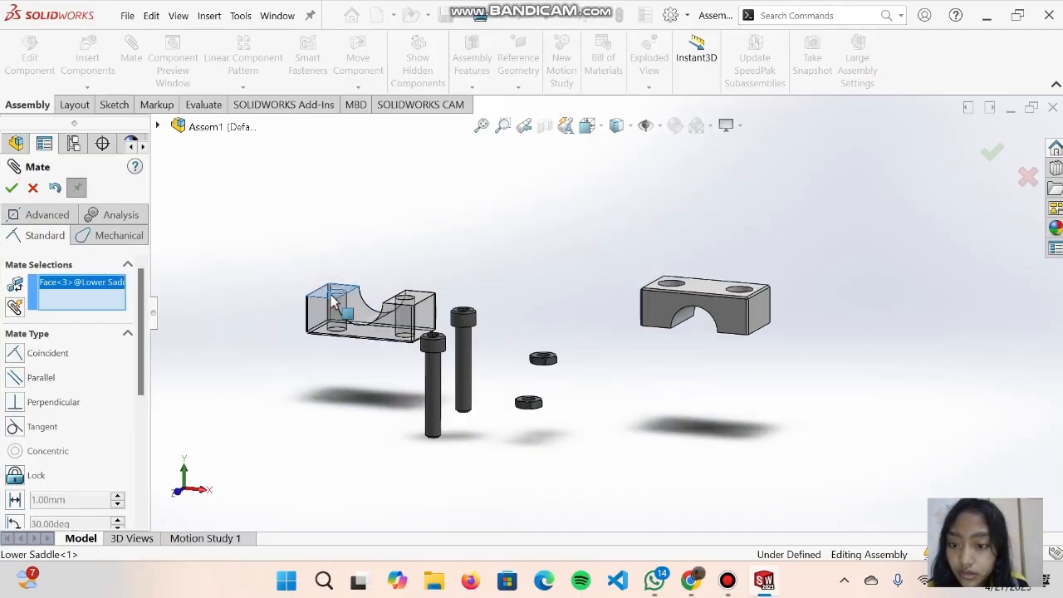
{"action": "middle_click_drag", "start_coordinate": [432, 187], "coordinate": [449, 262]}
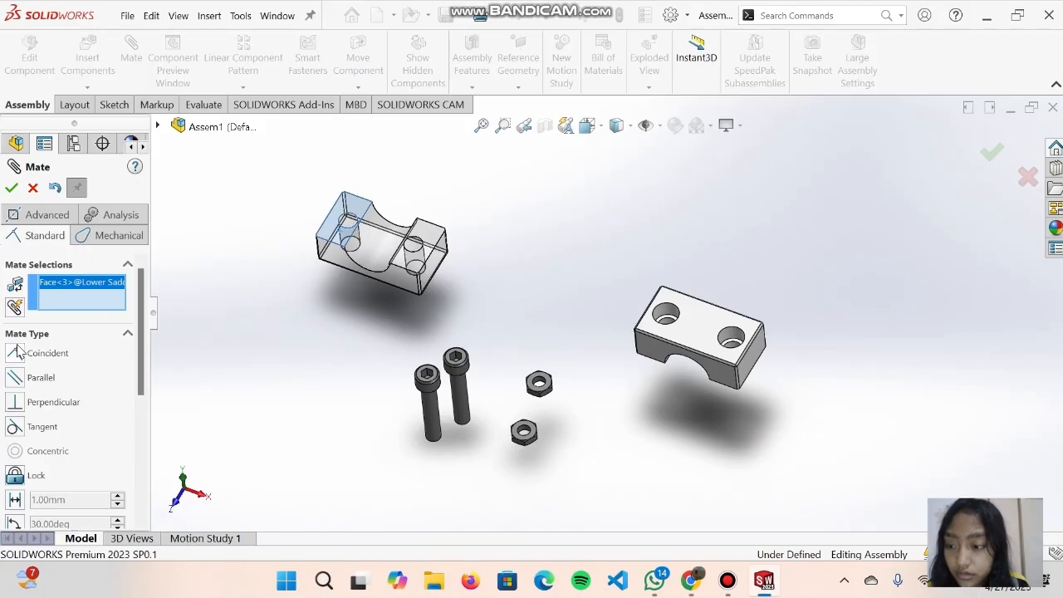
{"action": "middle_click_drag", "start_coordinate": [594, 444], "coordinate": [638, 324]}
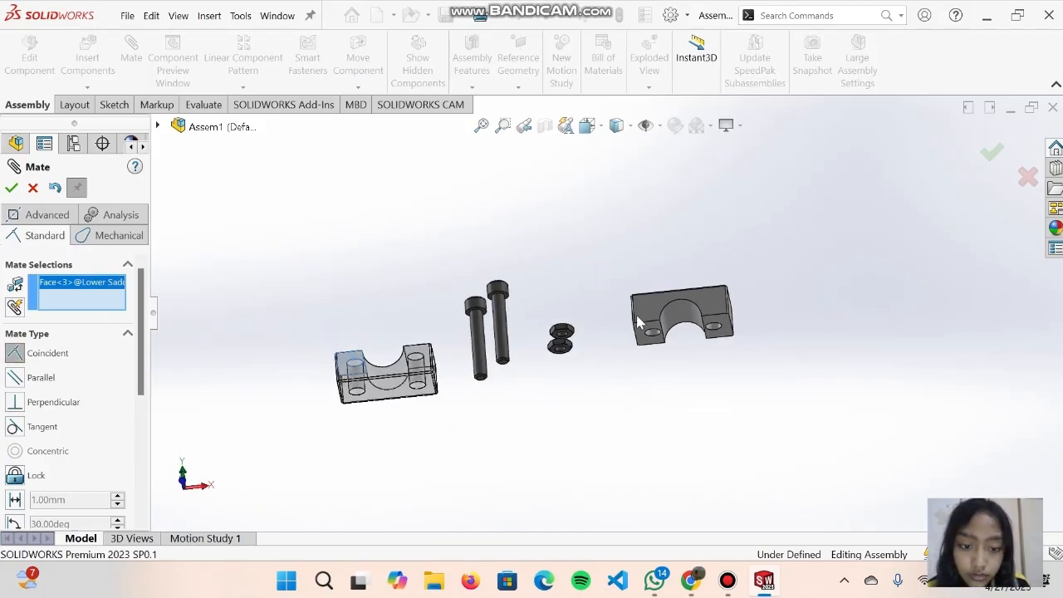
{"action": "left_click", "coordinate": [644, 332]}
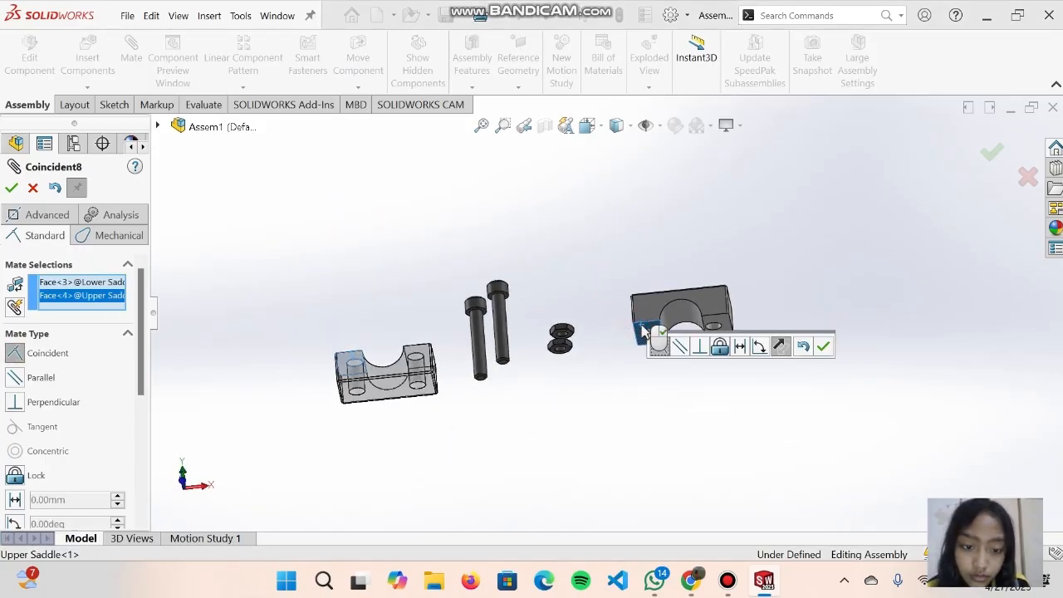
{"action": "left_click", "coordinate": [11, 188]}
Move the Upper Saddle over the Lower Saddle and mate the first pair of matching holes concentric.
{"action": "scroll", "coordinate": [510, 250], "scroll_direction": "up", "scroll_amount": 2}
{"action": "scroll", "coordinate": [535, 328], "scroll_direction": "down", "scroll_amount": 3}
{"action": "middle_click_drag", "start_coordinate": [534, 319], "coordinate": [564, 413]}
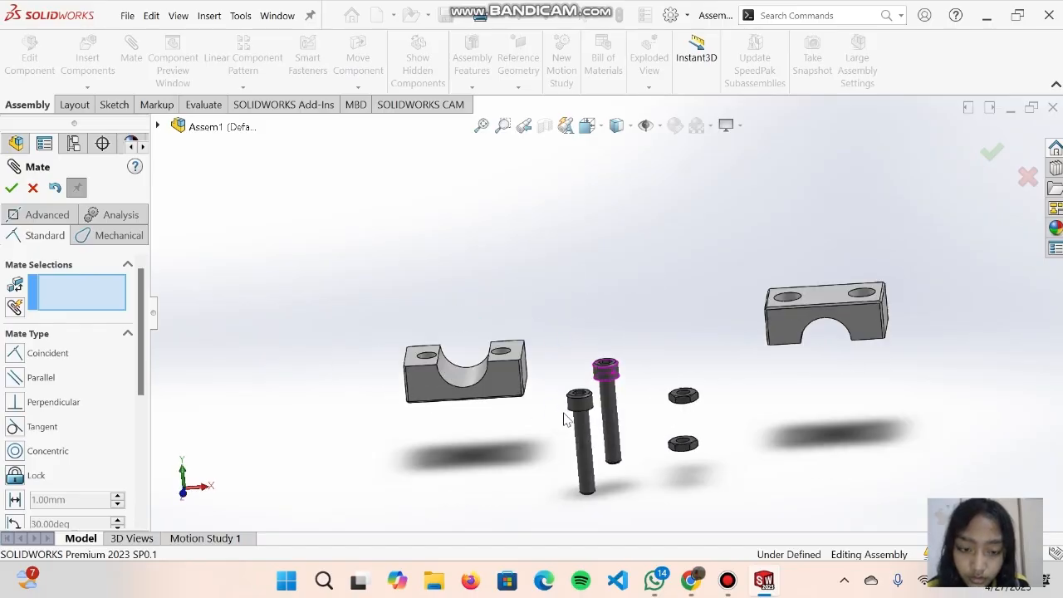
{"action": "left_click_drag", "start_coordinate": [788, 320], "coordinate": [457, 305]}
{"action": "middle_click_drag", "start_coordinate": [462, 237], "coordinate": [498, 355]}
{"action": "scroll", "coordinate": [474, 282], "scroll_direction": "down", "scroll_amount": 4}
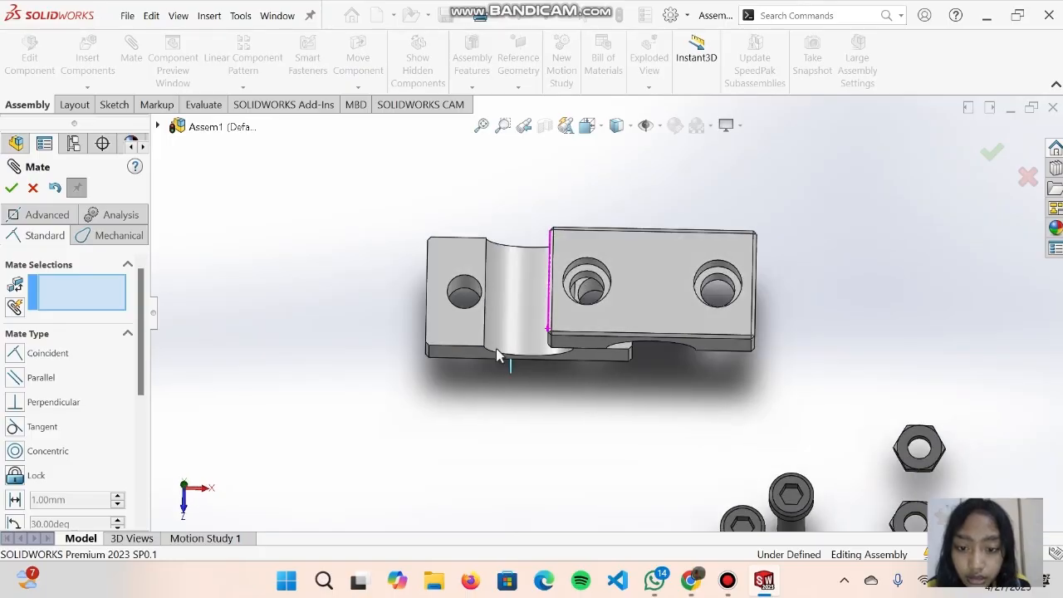
{"action": "left_click", "coordinate": [458, 290]}
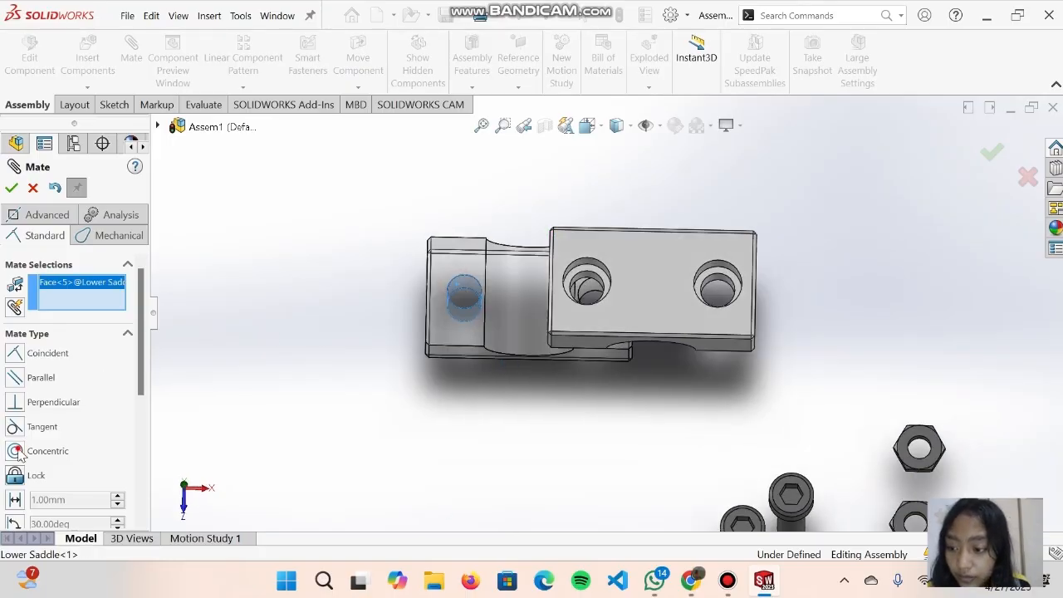
{"action": "left_click", "coordinate": [590, 261]}
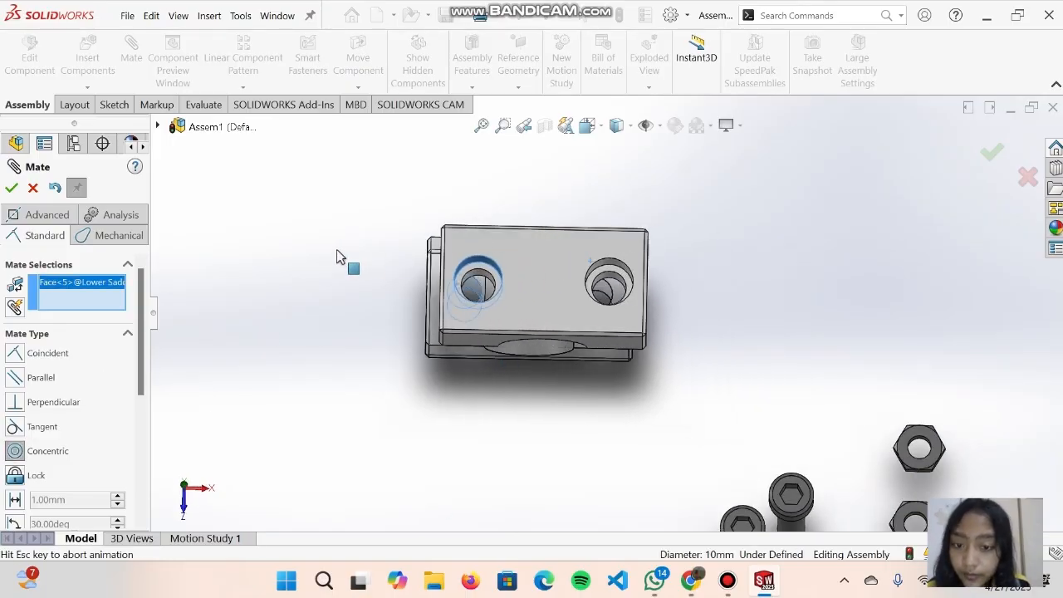
{"action": "left_click", "coordinate": [311, 230]}
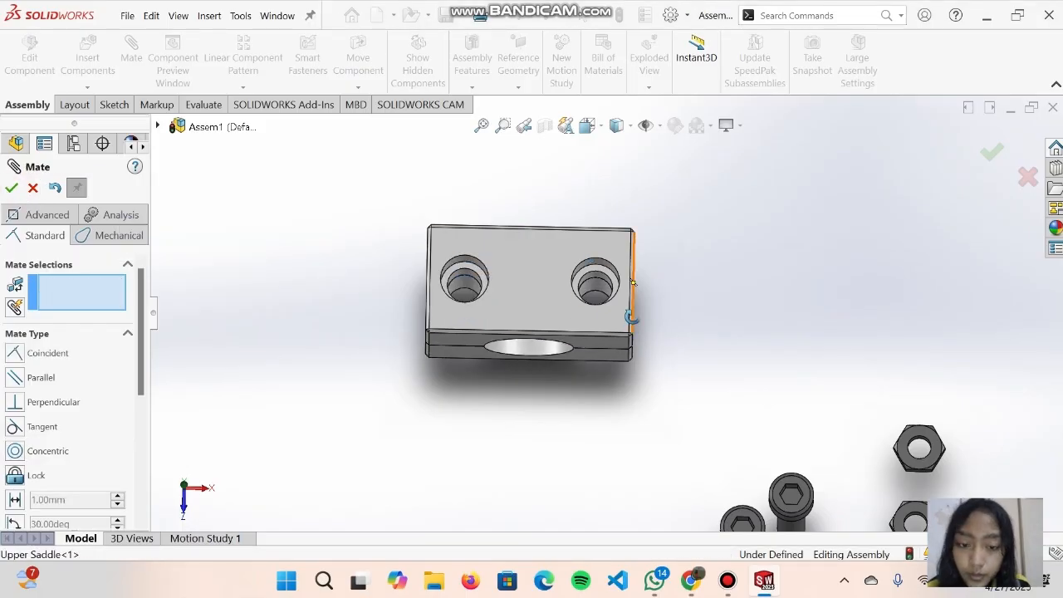
Mate the Lower Saddle's other hole concentric with the Upper Saddle's counterbore edge directly above it.
{"action": "middle_click_drag", "start_coordinate": [633, 282], "coordinate": [630, 342]}
{"action": "scroll", "coordinate": [586, 288], "scroll_direction": "down", "scroll_amount": 4}
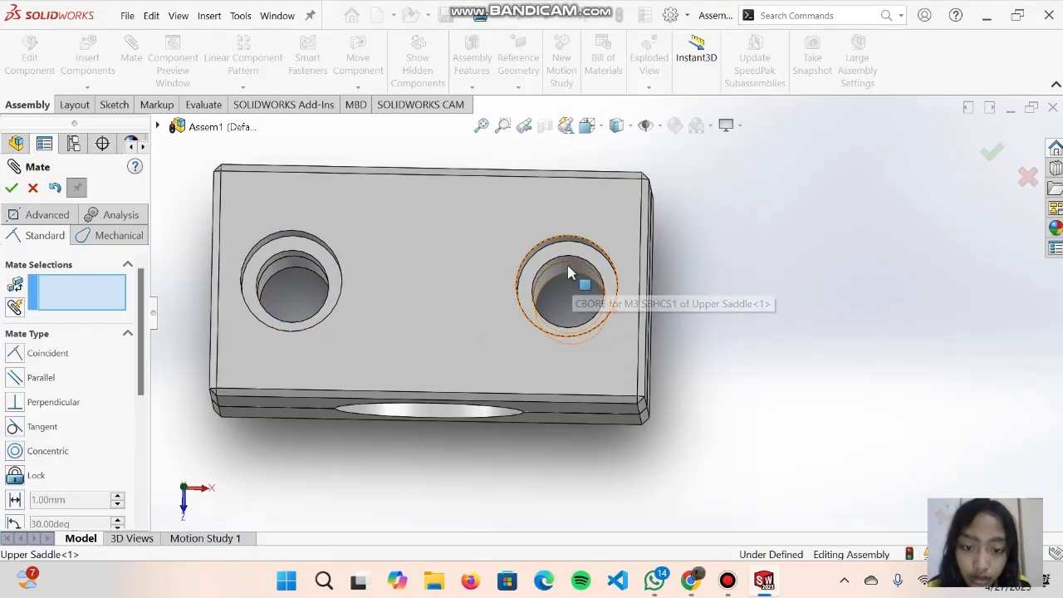
{"action": "left_click", "coordinate": [570, 273]}
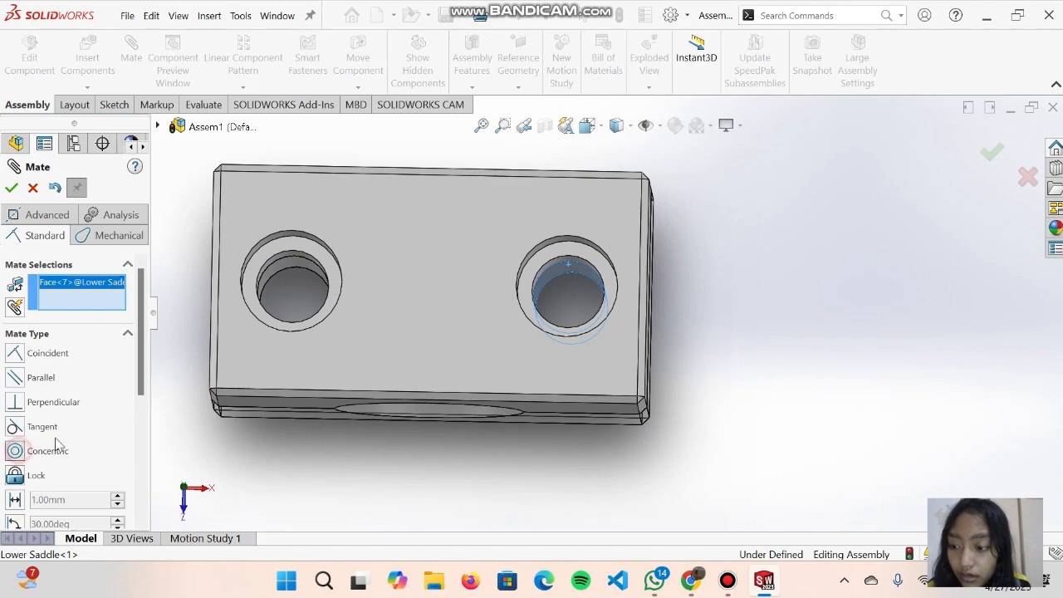
{"action": "left_click", "coordinate": [548, 246]}
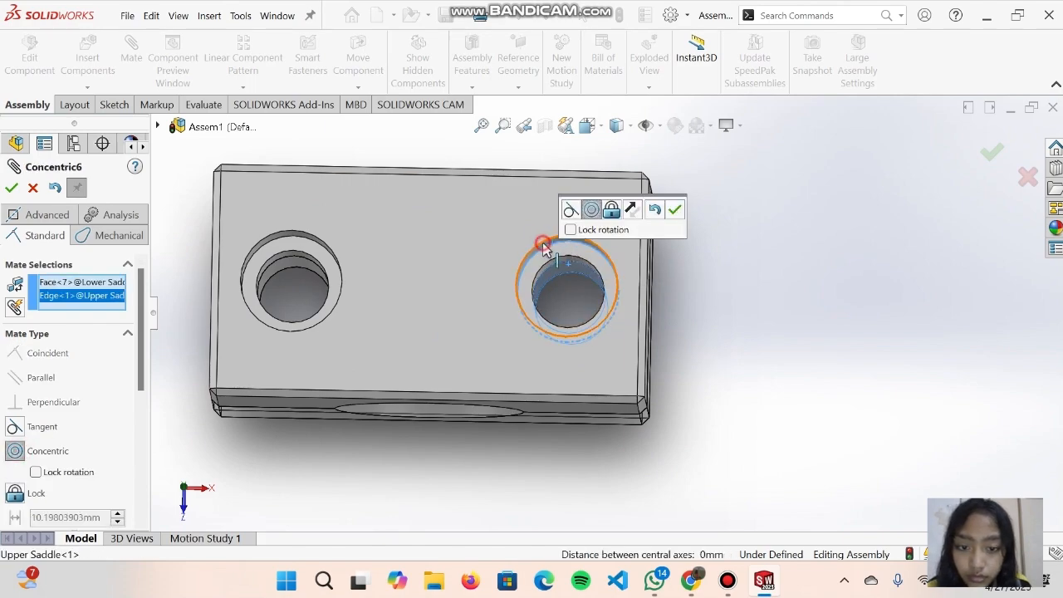
{"action": "middle_click_drag", "start_coordinate": [559, 309], "coordinate": [494, 325]}
{"action": "left_click", "coordinate": [10, 188]}
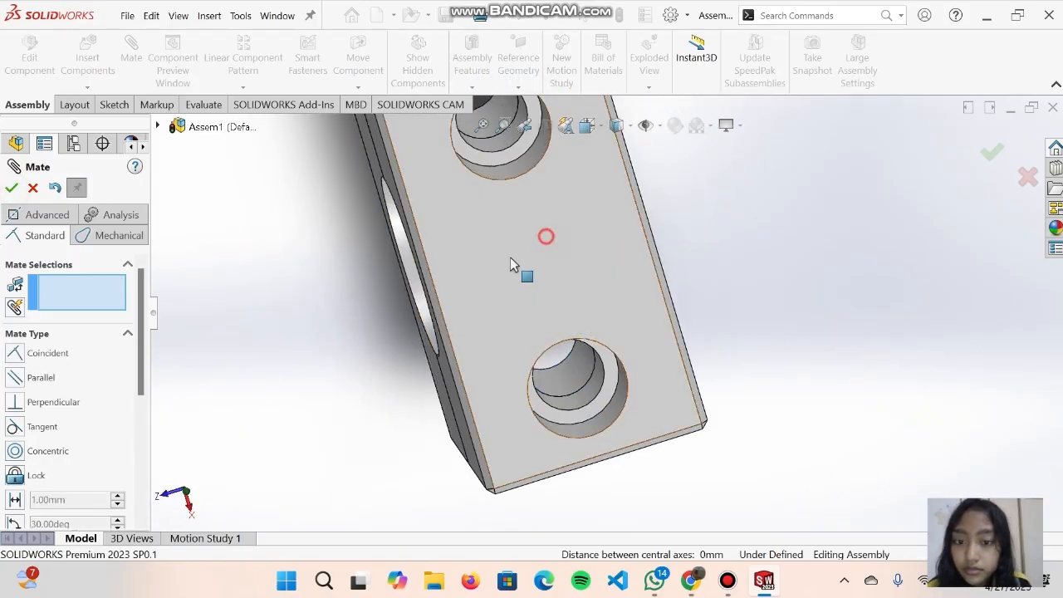
Mate the shank of Cap Screw<2> concentric with one of the Upper Saddle's counterbored holes.
{"action": "left_click_drag", "start_coordinate": [510, 256], "coordinate": [616, 262]}
{"action": "middle_click_drag", "start_coordinate": [637, 245], "coordinate": [490, 432]}
{"action": "left_click", "coordinate": [467, 417]}
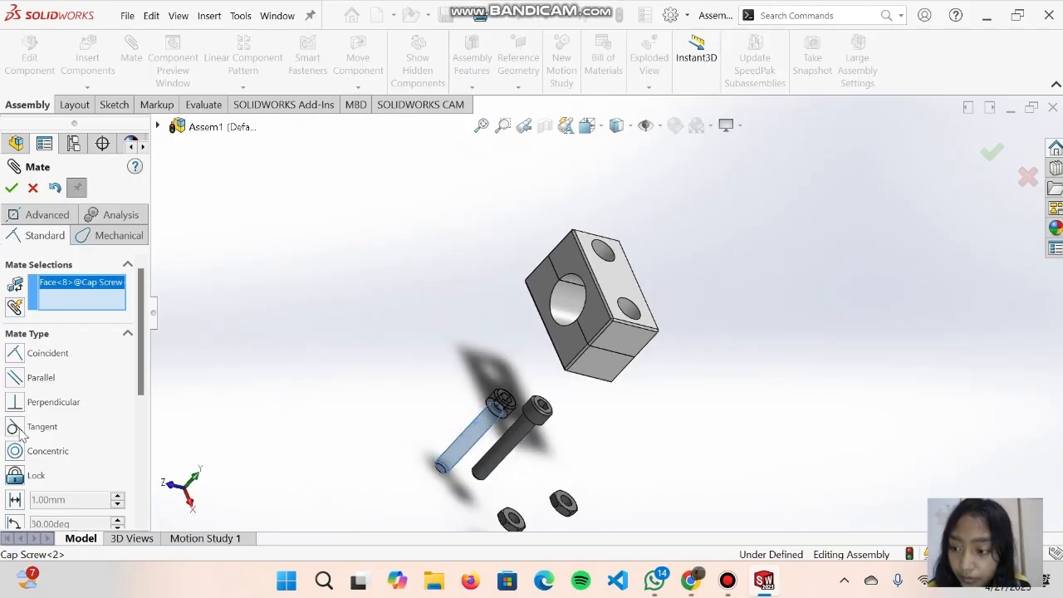
{"action": "middle_click_drag", "start_coordinate": [696, 246], "coordinate": [644, 303]}
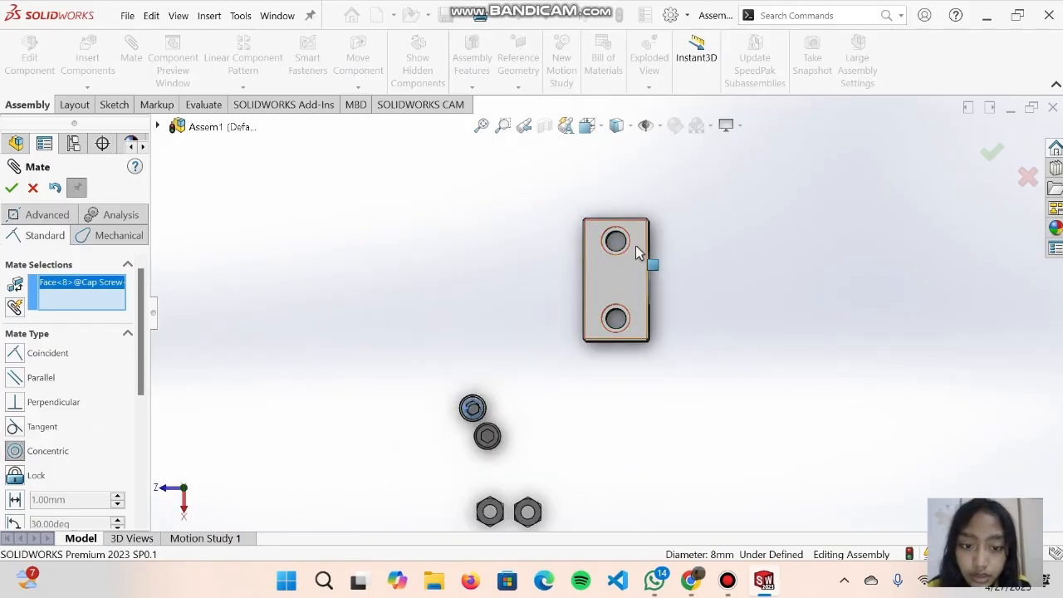
{"action": "scroll", "coordinate": [637, 250], "scroll_direction": "down", "scroll_amount": 3}
{"action": "middle_click_drag", "start_coordinate": [596, 239], "coordinate": [603, 263]}
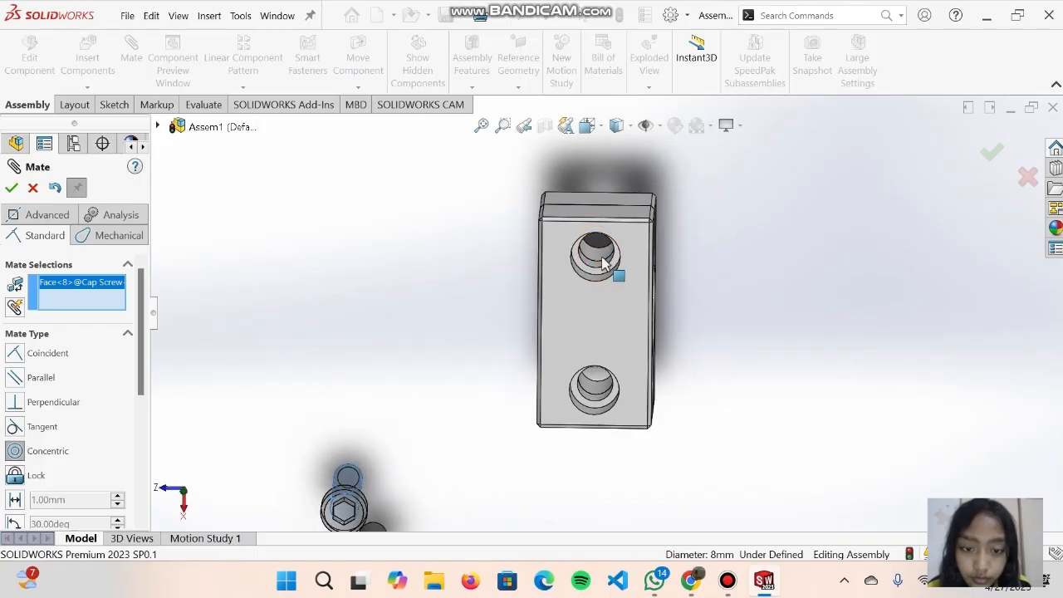
{"action": "left_click", "coordinate": [602, 264]}
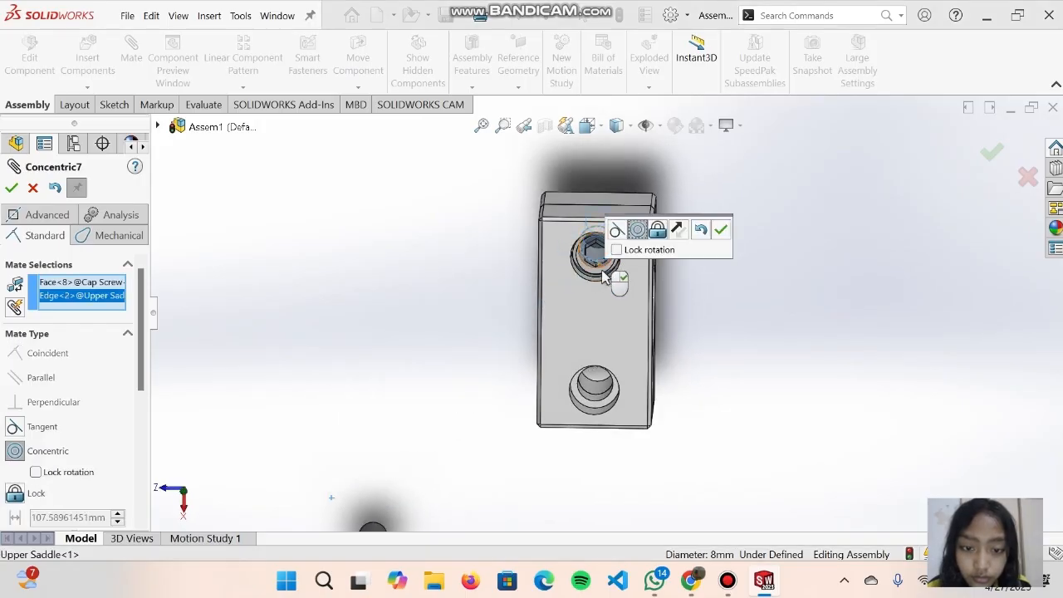
{"action": "left_click", "coordinate": [11, 188]}
Mate the head face of the inserted cap screw coincident with the Upper Saddle's outer face.
{"action": "scroll", "coordinate": [624, 280], "scroll_direction": "down", "scroll_amount": 3}
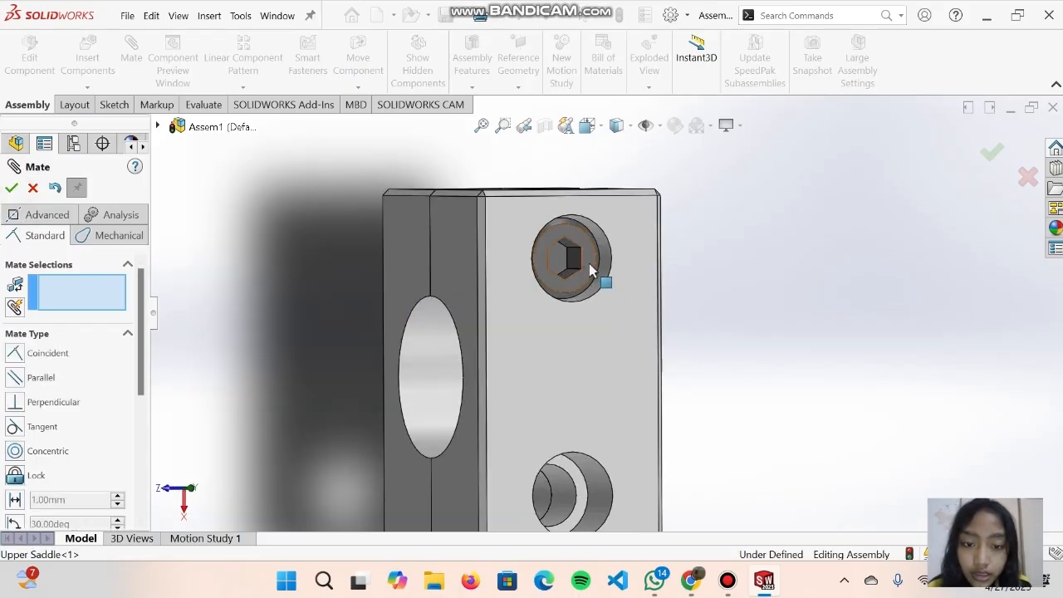
{"action": "left_click", "coordinate": [589, 263]}
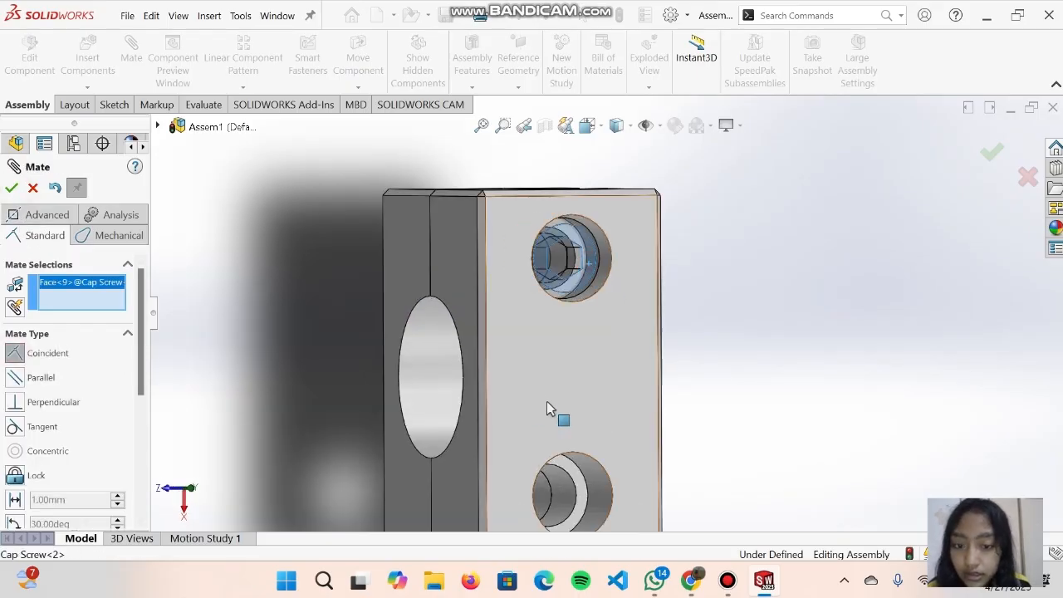
{"action": "left_click", "coordinate": [529, 389]}
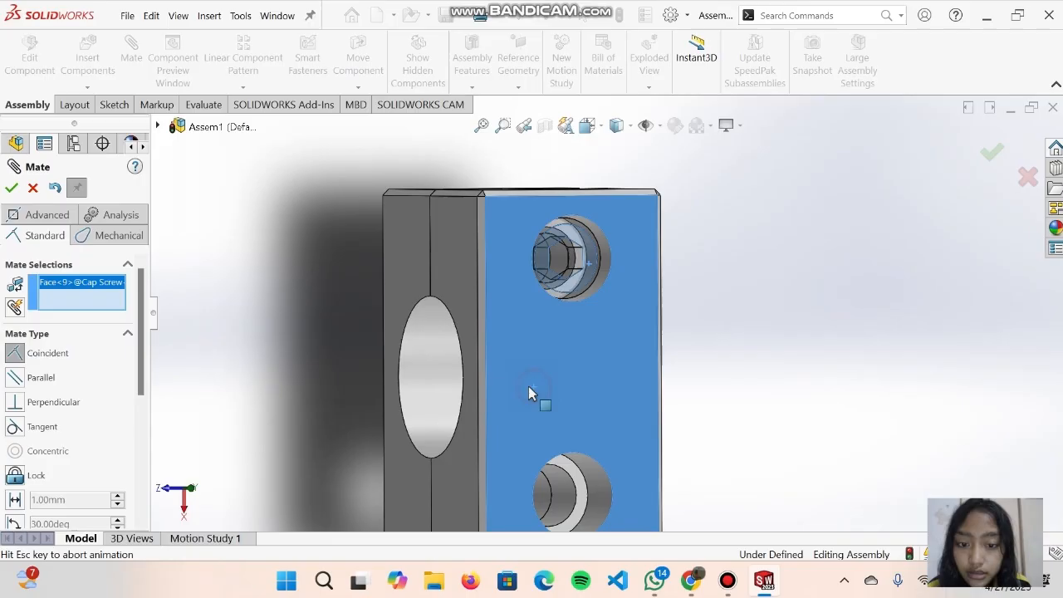
{"action": "left_click", "coordinate": [12, 189]}
Mate the shank of Cap Screw<1> concentric with the Upper Saddle's remaining counterbored hole.
{"action": "scroll", "coordinate": [448, 420], "scroll_direction": "up", "scroll_amount": 4}
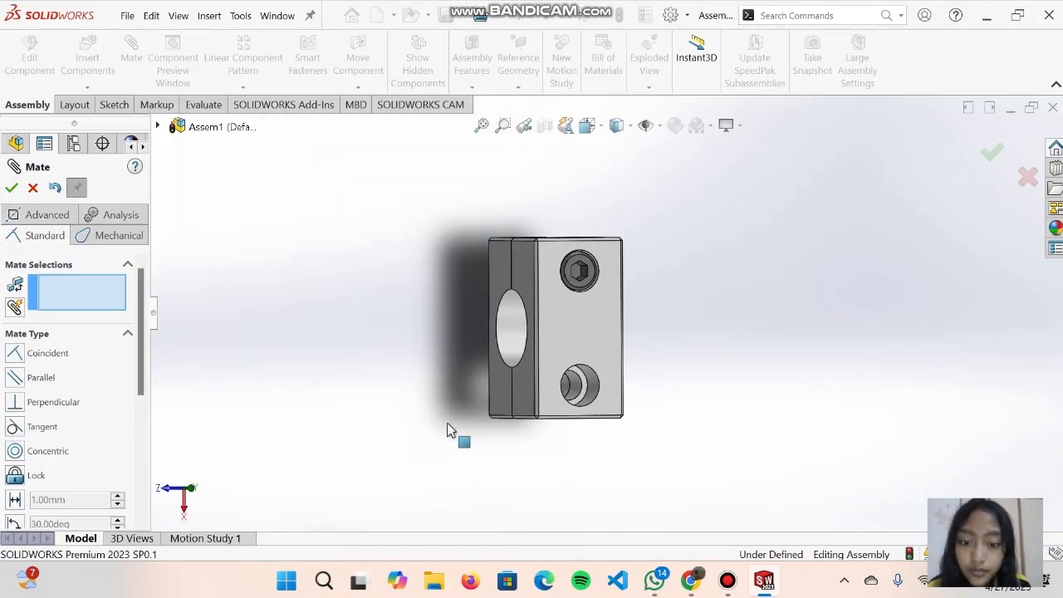
{"action": "scroll", "coordinate": [446, 424], "scroll_direction": "down", "scroll_amount": 2}
{"action": "middle_click_drag", "start_coordinate": [520, 338], "coordinate": [501, 389]}
{"action": "scroll", "coordinate": [501, 388], "scroll_direction": "up", "scroll_amount": 2}
{"action": "middle_click_drag", "start_coordinate": [472, 476], "coordinate": [465, 505]}
{"action": "left_click", "coordinate": [462, 513]}
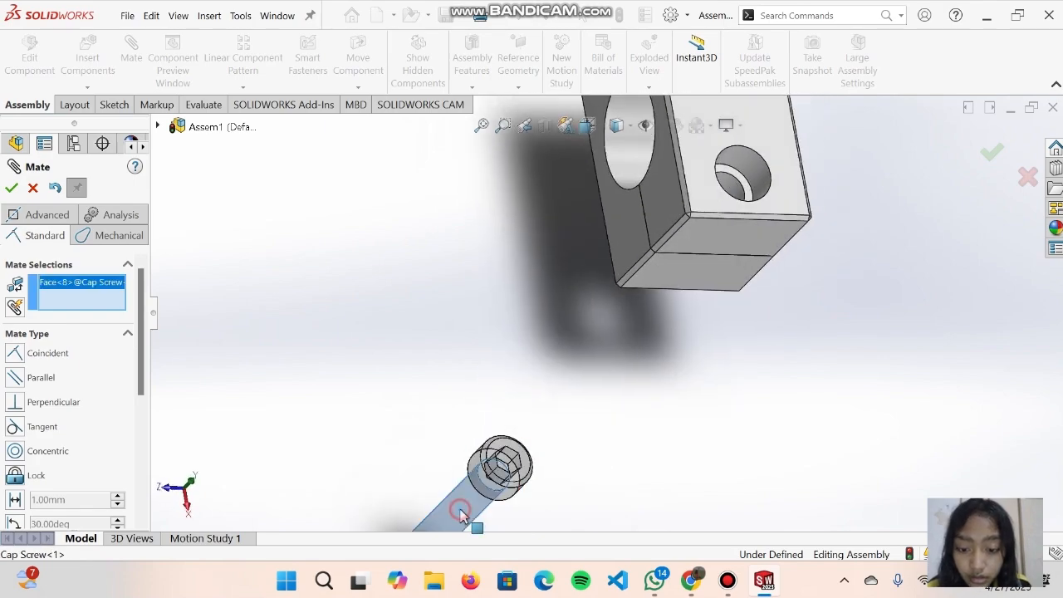
{"action": "middle_click_drag", "start_coordinate": [818, 188], "coordinate": [764, 204]}
{"action": "scroll", "coordinate": [689, 198], "scroll_direction": "down", "scroll_amount": 3}
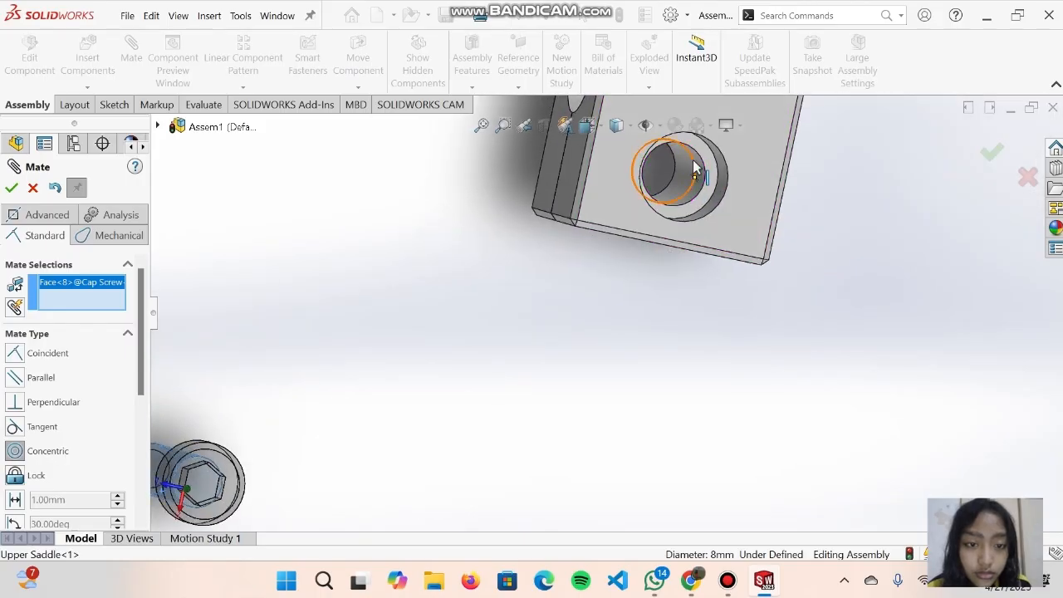
{"action": "left_click", "coordinate": [687, 189]}
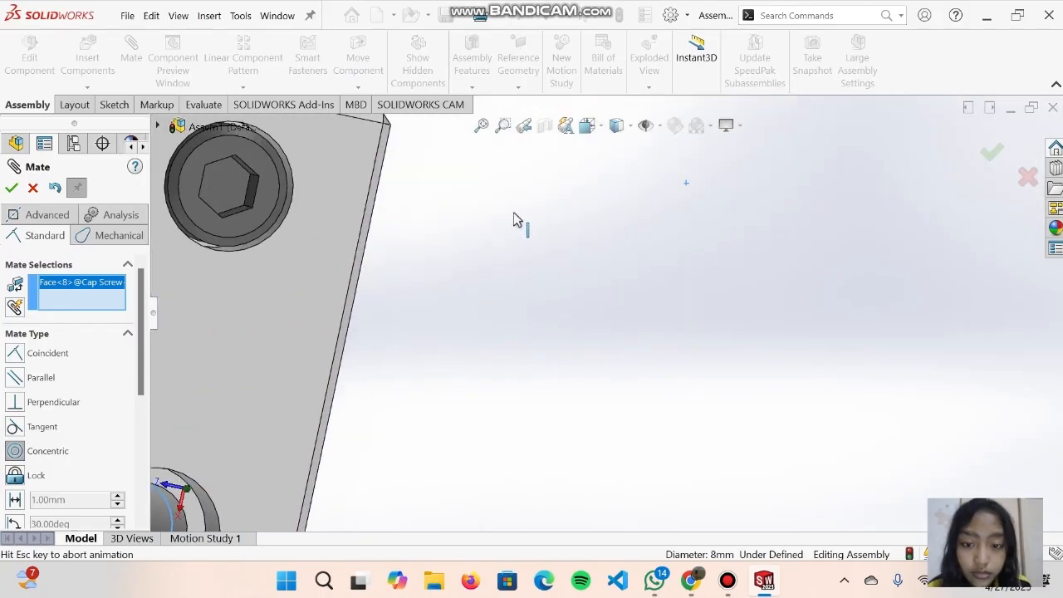
{"action": "left_click", "coordinate": [12, 188]}
{"action": "scroll", "coordinate": [532, 252], "scroll_direction": "up", "scroll_amount": 3}
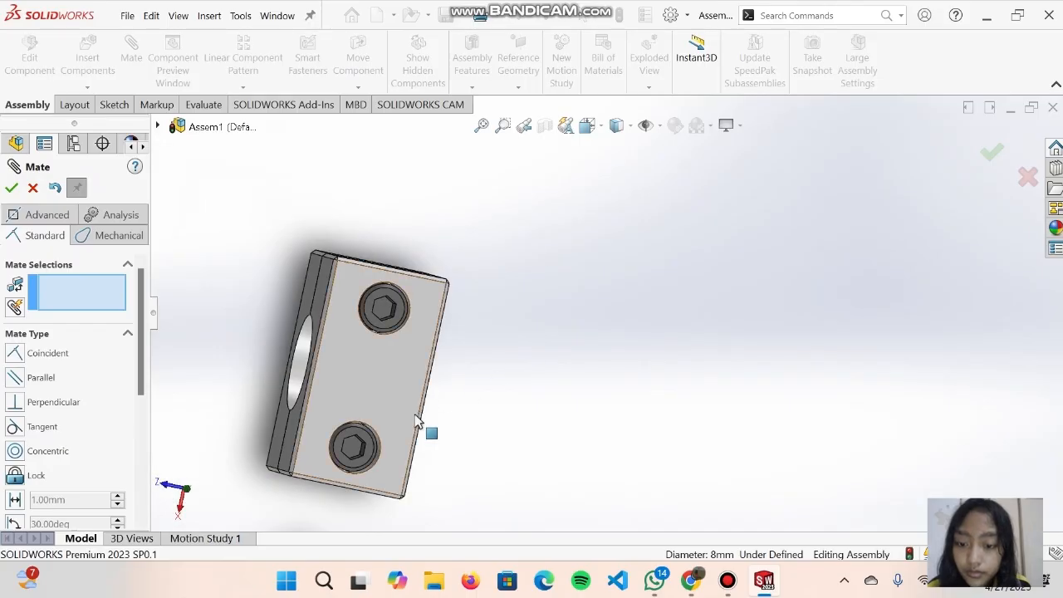
Mate the head edge of Cap Screw<1> coincident with the Upper Saddle's outer face.
{"action": "middle_click_drag", "start_coordinate": [416, 414], "coordinate": [448, 331]}
{"action": "left_click", "coordinate": [368, 426]}
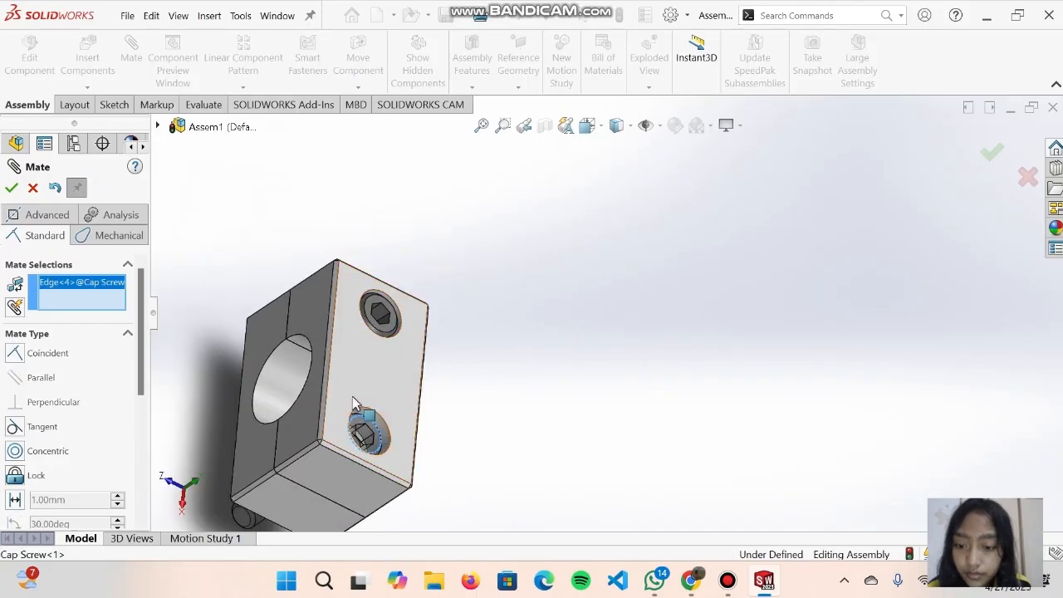
{"action": "left_click", "coordinate": [15, 354]}
{"action": "left_click", "coordinate": [393, 377]}
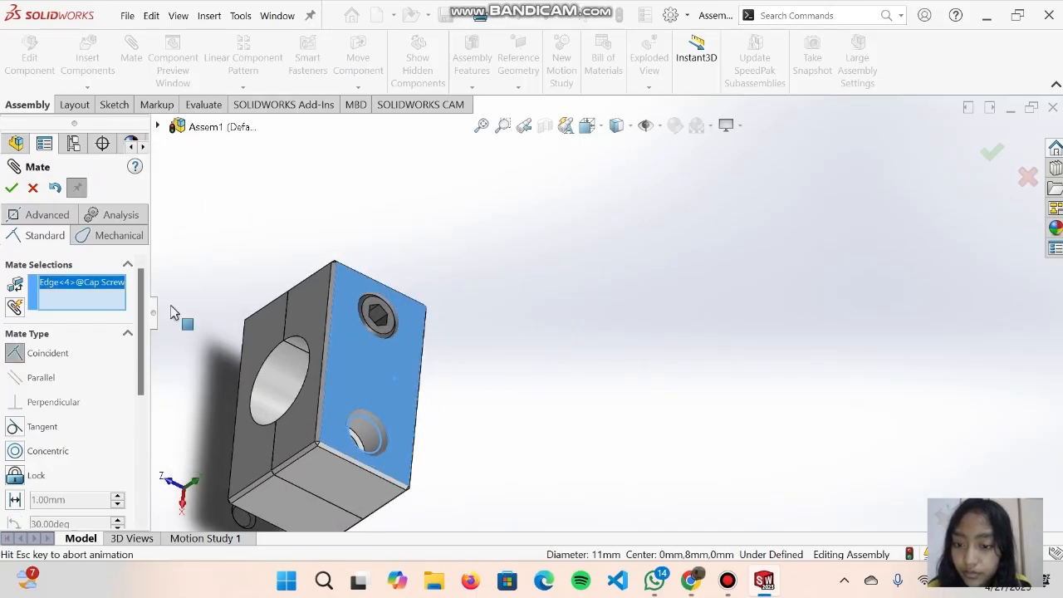
{"action": "left_click", "coordinate": [12, 187]}
{"action": "middle_click_drag", "start_coordinate": [371, 427], "coordinate": [497, 376]}
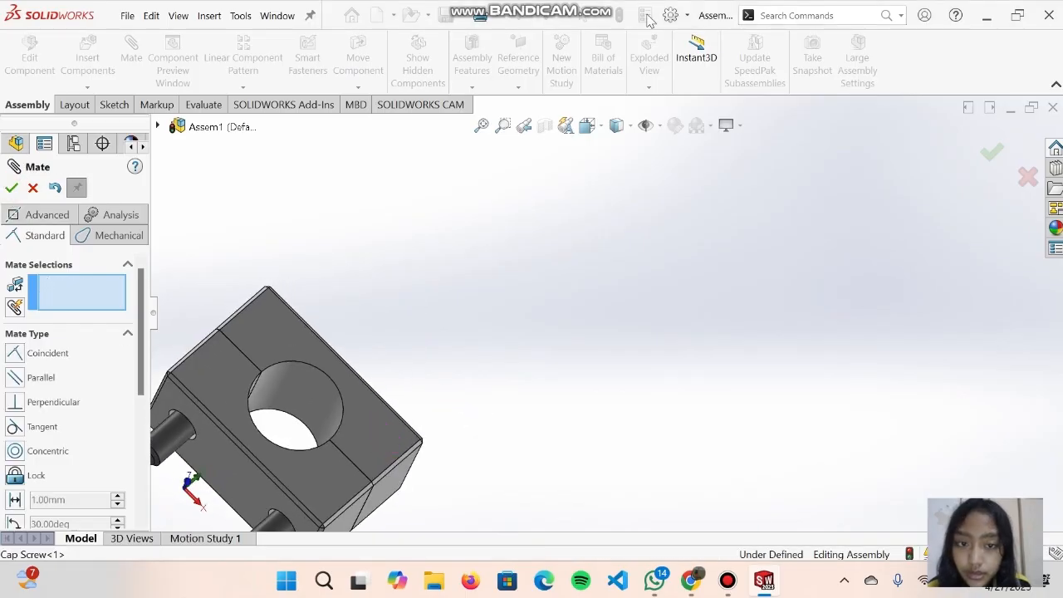
{"action": "left_click", "coordinate": [592, 129]}
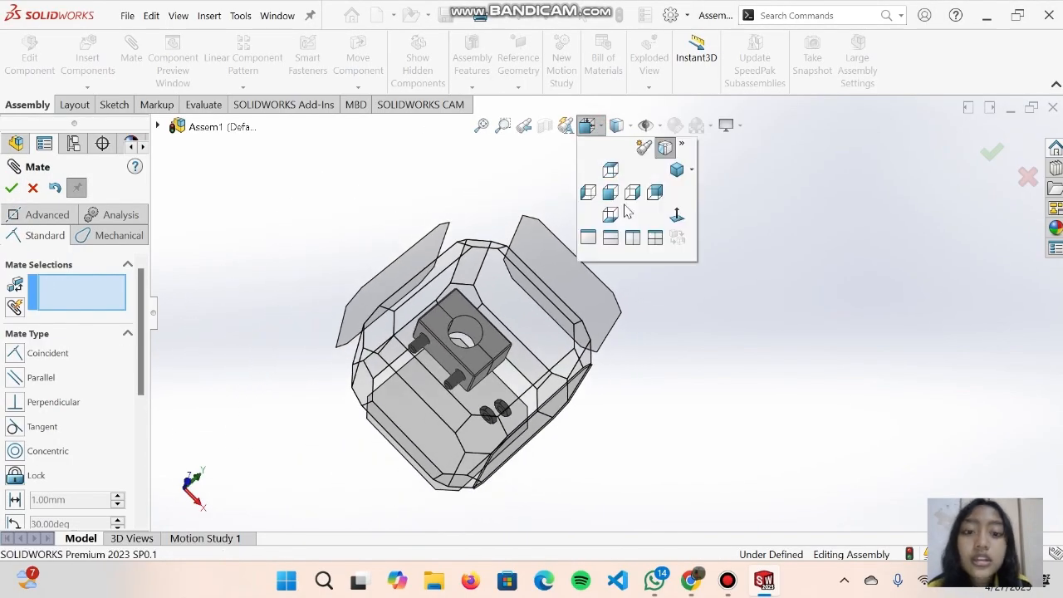
{"action": "left_click", "coordinate": [610, 193]}
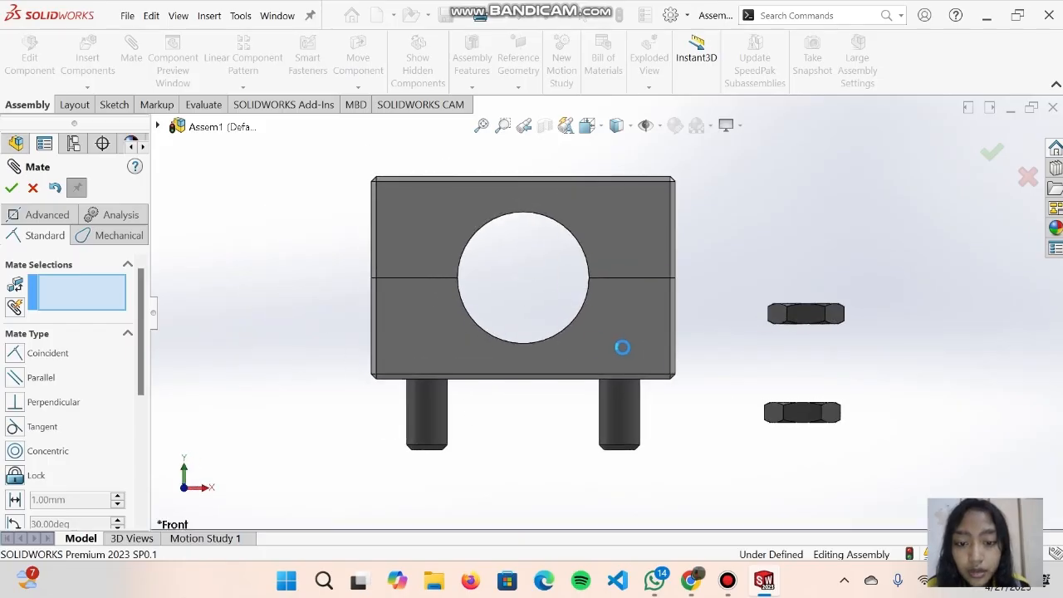
{"action": "left_click", "coordinate": [806, 419]}
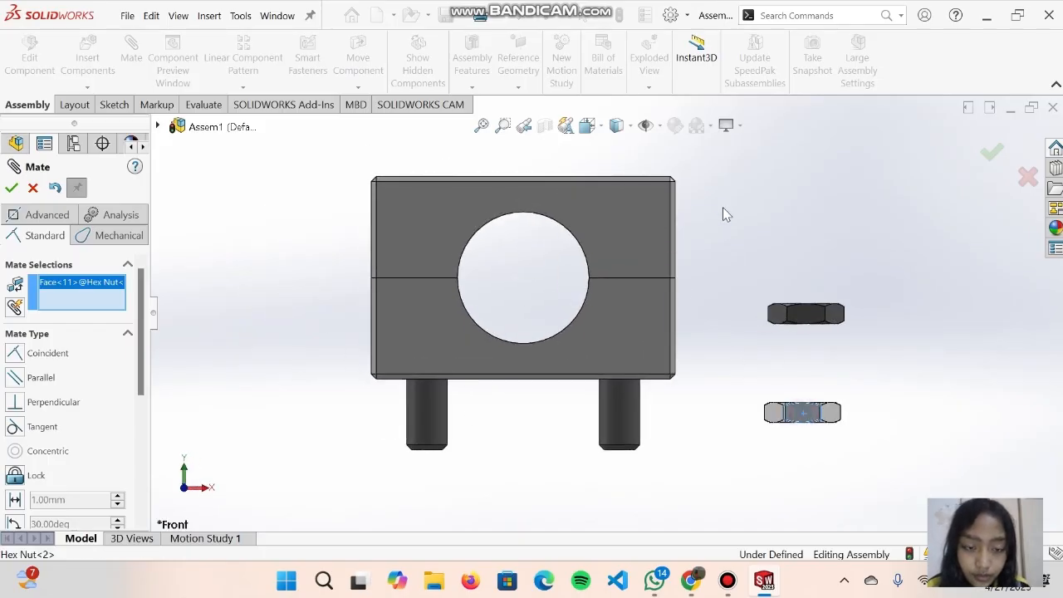
{"action": "middle_click_drag", "start_coordinate": [723, 214], "coordinate": [781, 378]}
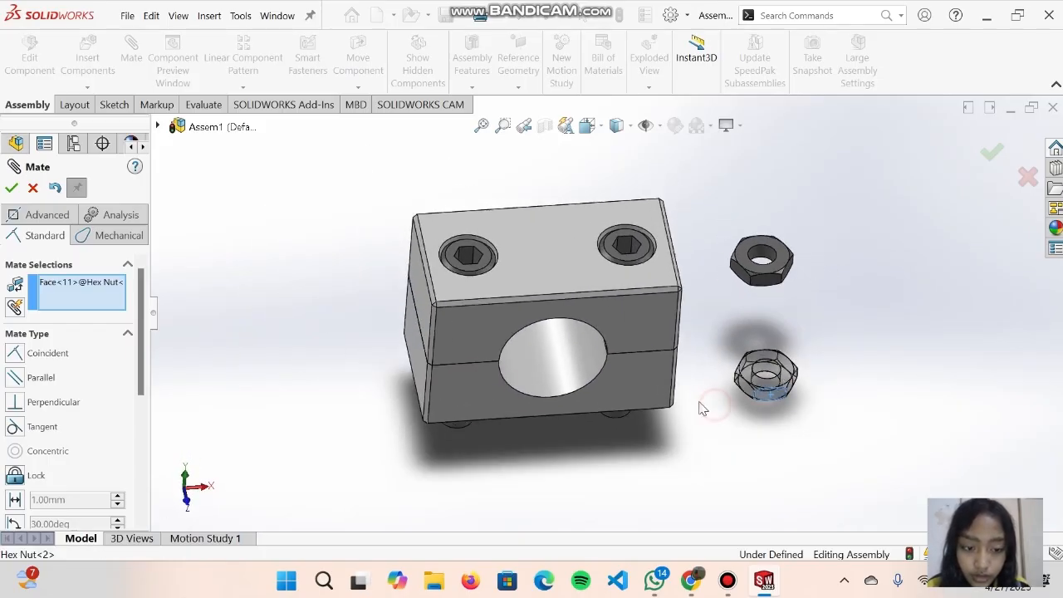
{"action": "left_click", "coordinate": [33, 188]}
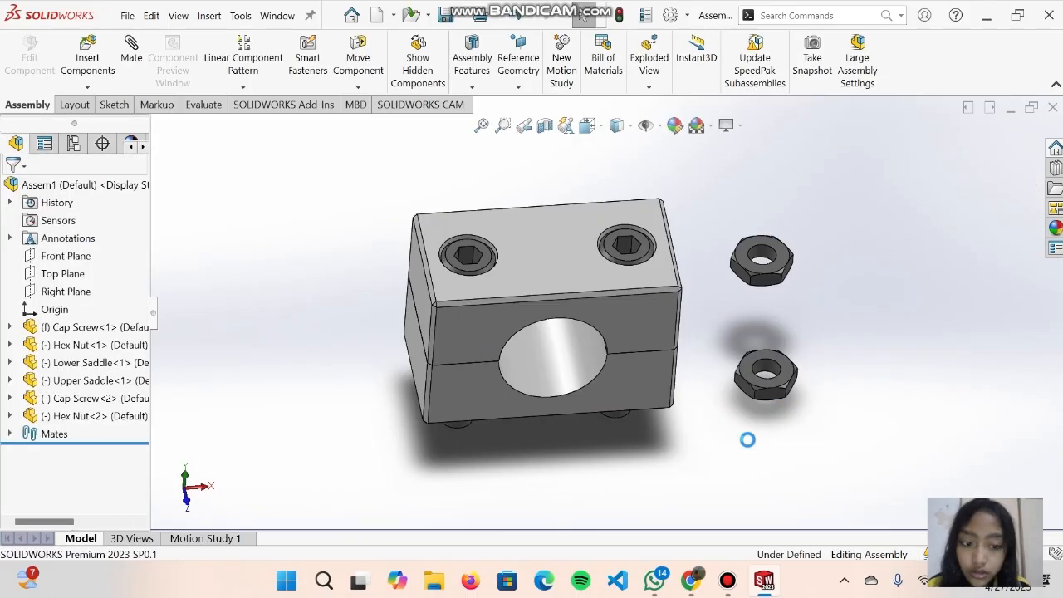
Mate the tapped hole of Hex Nut<2> concentric with the shank of Cap Screw<2>.
{"action": "left_click", "coordinate": [770, 368]}
{"action": "middle_click_drag", "start_coordinate": [770, 368], "coordinate": [653, 274]}
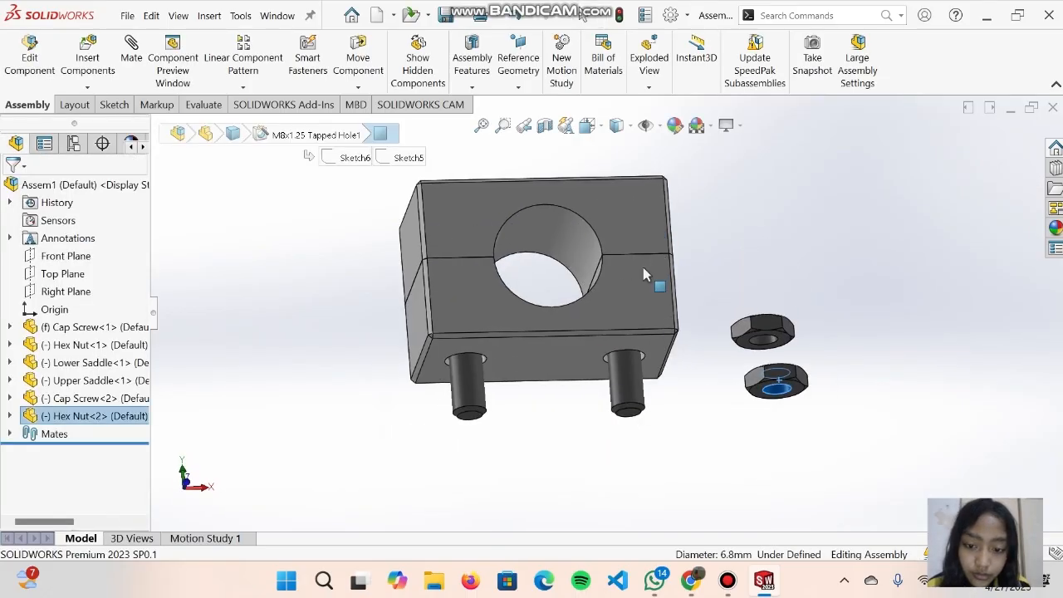
{"action": "left_click", "coordinate": [480, 384]}
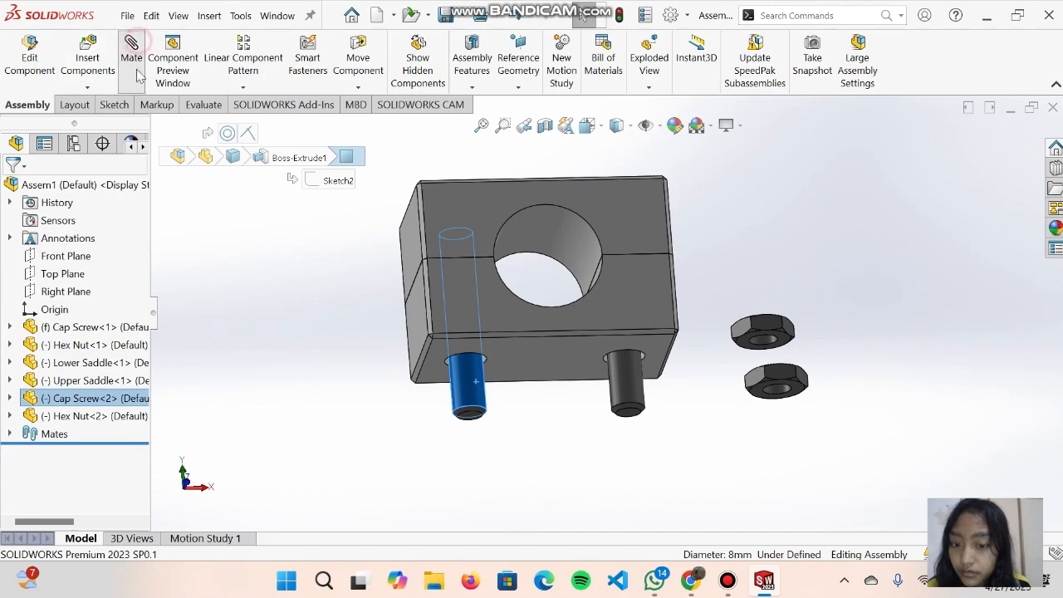
{"action": "middle_click_drag", "start_coordinate": [754, 354], "coordinate": [769, 486]}
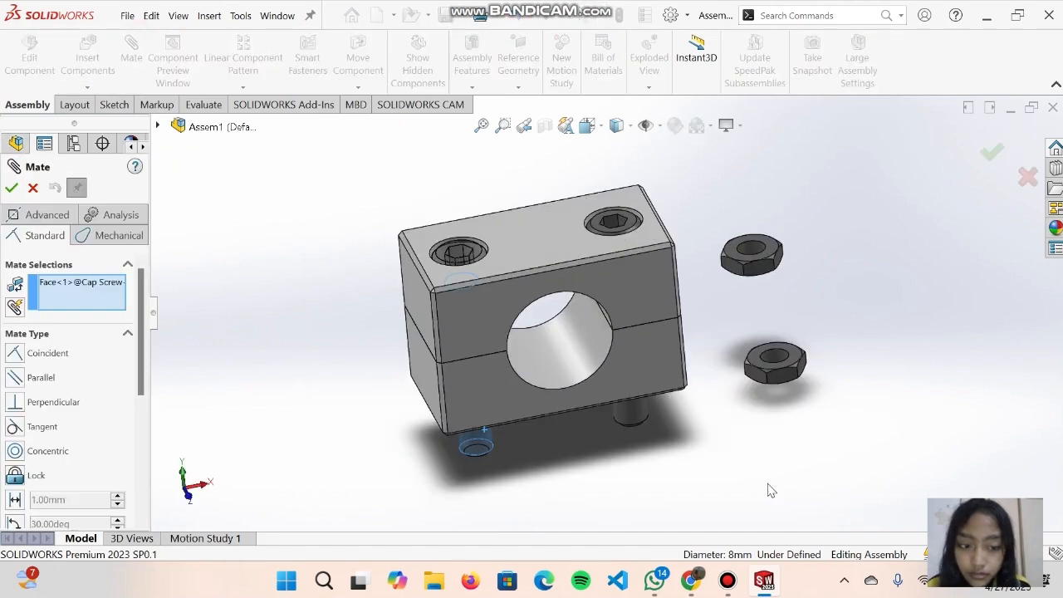
{"action": "left_click", "coordinate": [780, 361]}
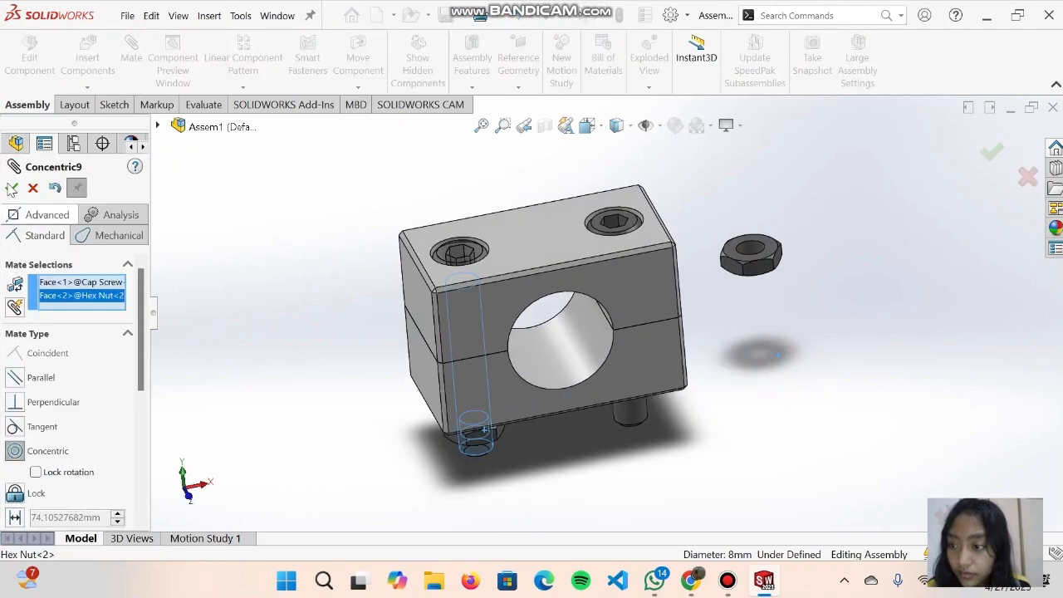
{"action": "left_click", "coordinate": [9, 188]}
Mate the hole edge of Hex Nut<1> concentric with the shank of Cap Screw<1>, and slide the nut toward the screw's tip.
{"action": "middle_click_drag", "start_coordinate": [748, 415], "coordinate": [740, 356]}
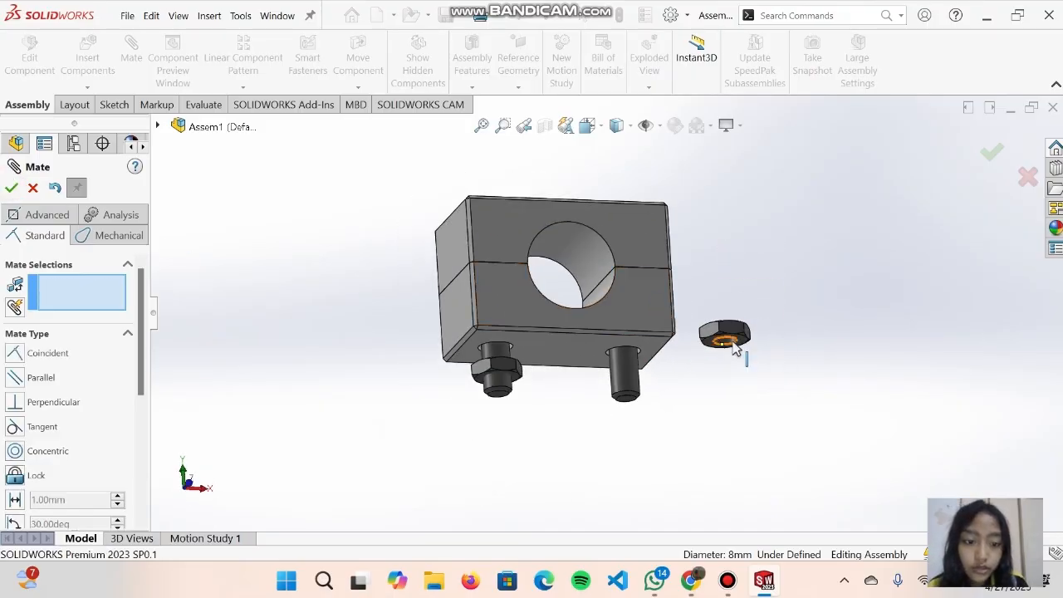
{"action": "left_click", "coordinate": [735, 349]}
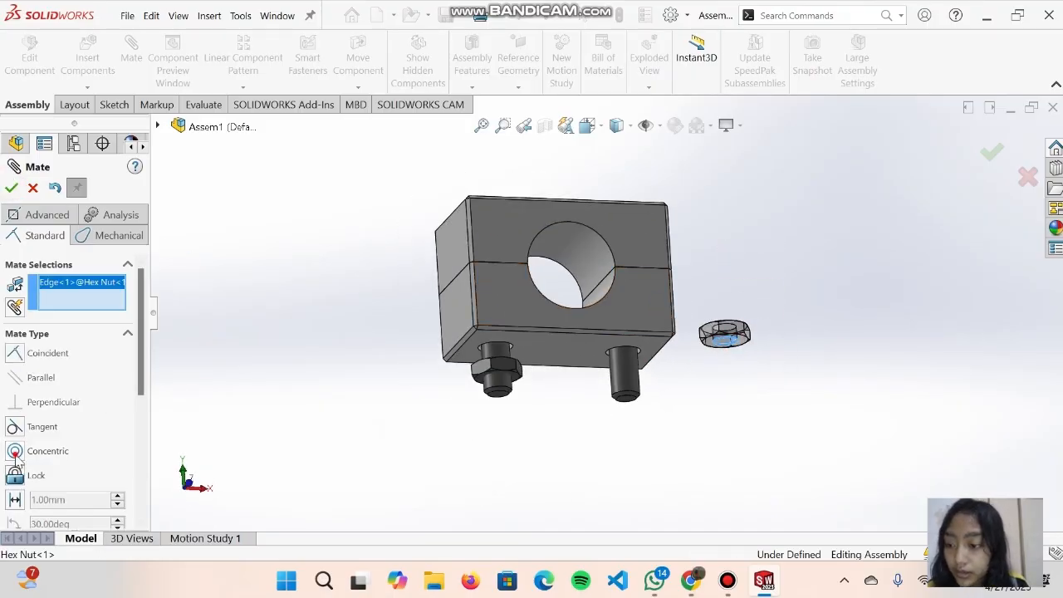
{"action": "left_click", "coordinate": [629, 384]}
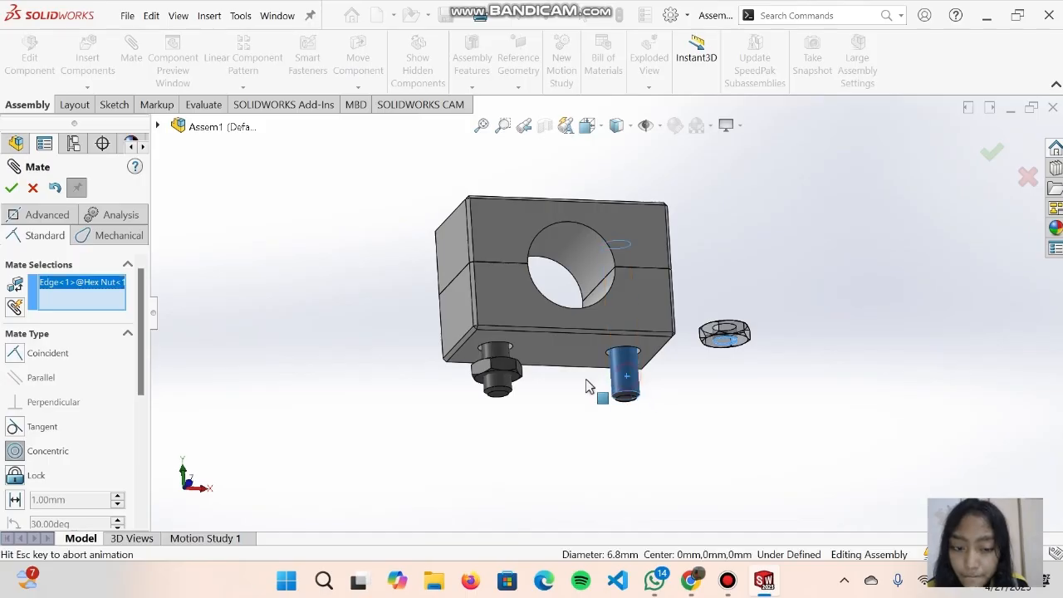
{"action": "left_click", "coordinate": [12, 188]}
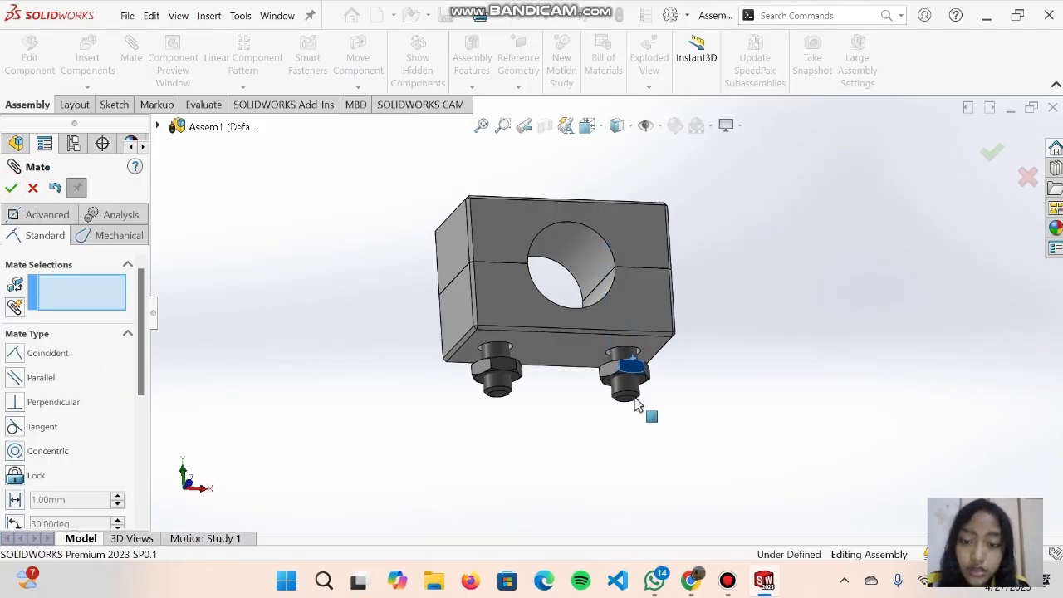
{"action": "left_click_drag", "start_coordinate": [636, 399], "coordinate": [634, 398]}
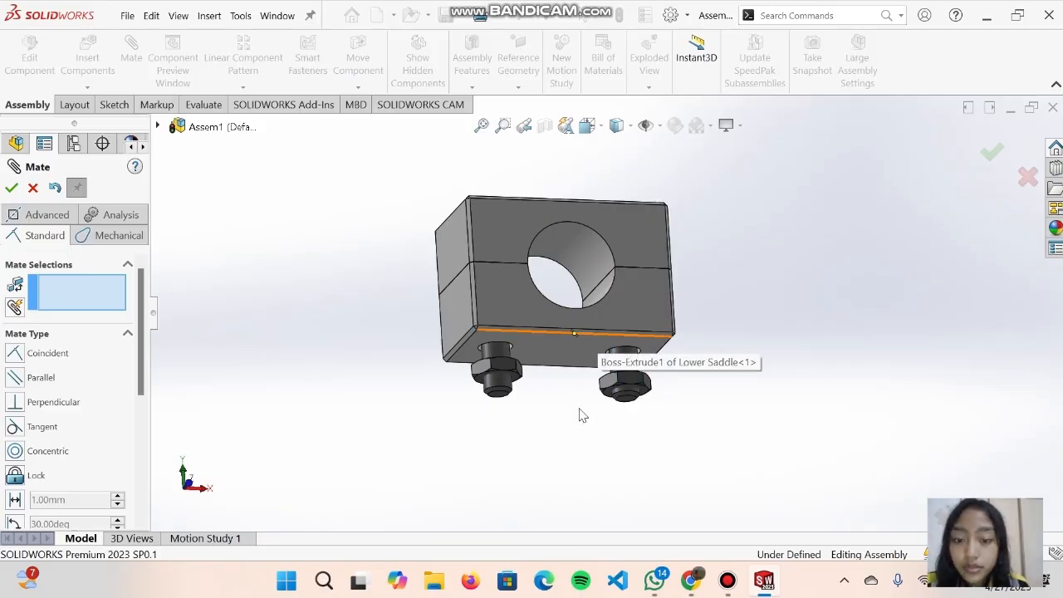
Add a 5 mm distance mate between the upper face of Hex Nut<2> and the Lower Saddle's underside.
{"action": "scroll", "coordinate": [546, 336], "scroll_direction": "down", "scroll_amount": 2}
{"action": "middle_click_drag", "start_coordinate": [540, 328], "coordinate": [538, 415]}
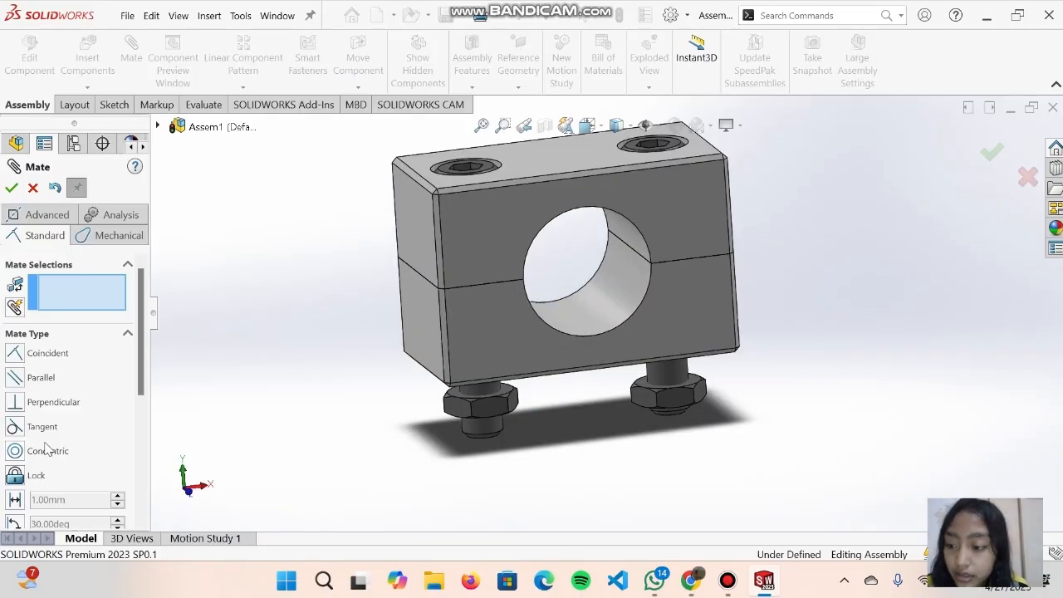
{"action": "scroll", "coordinate": [52, 413], "scroll_direction": "down", "scroll_amount": 3}
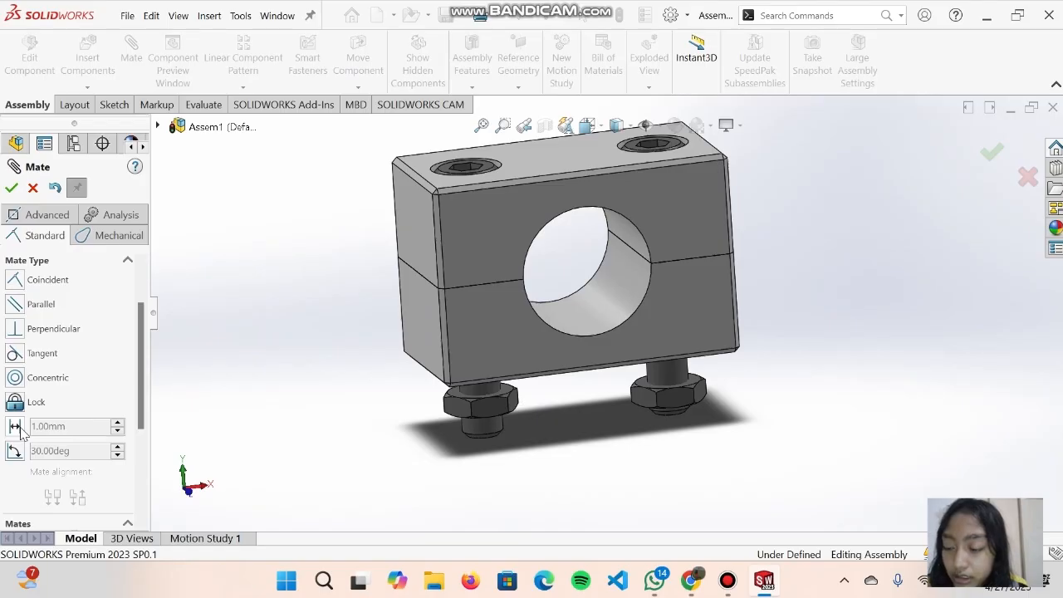
{"action": "left_click", "coordinate": [513, 398]}
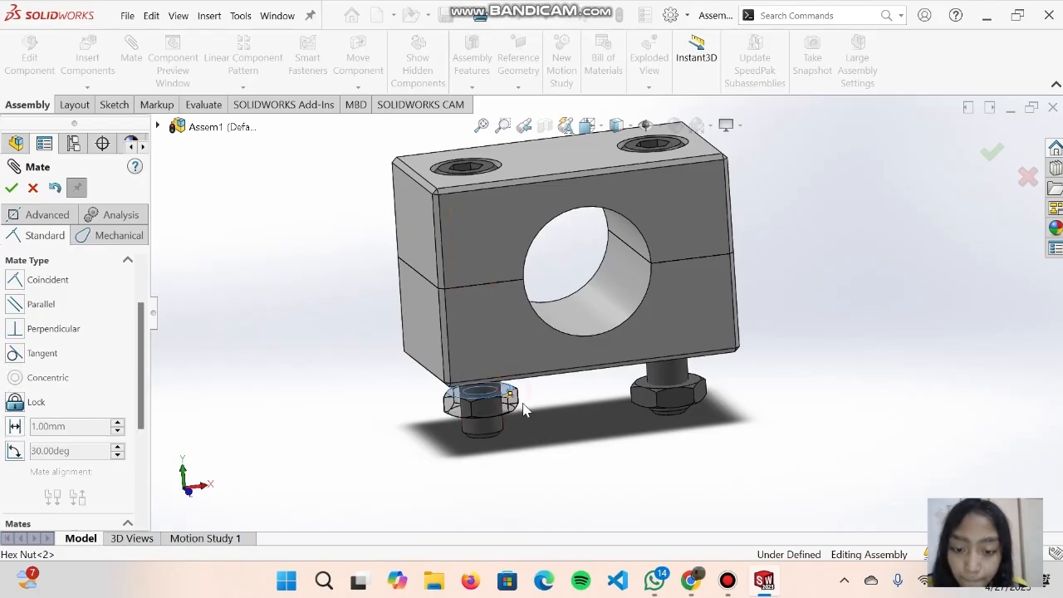
{"action": "middle_click_drag", "start_coordinate": [513, 398], "coordinate": [487, 254]}
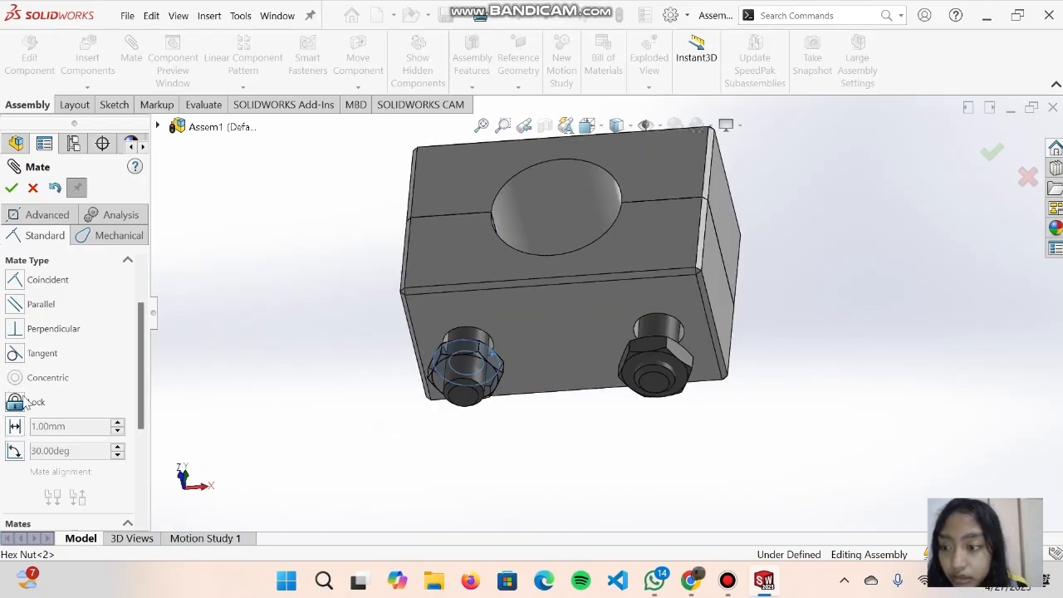
{"action": "left_click", "coordinate": [15, 426]}
{"action": "left_click", "coordinate": [490, 327]}
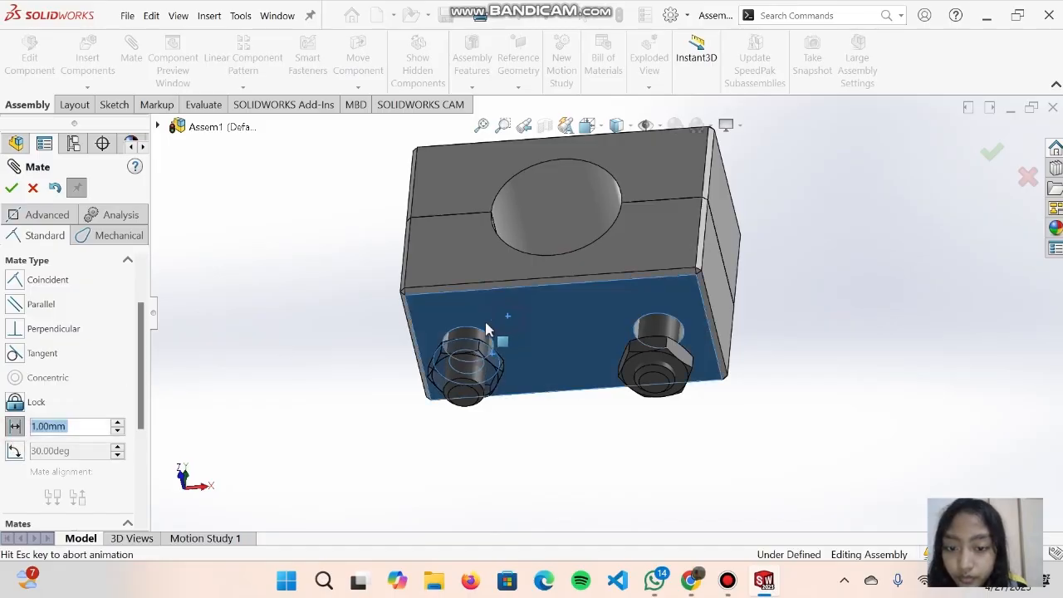
{"action": "left_click_drag", "start_coordinate": [81, 445], "coordinate": [19, 447]}
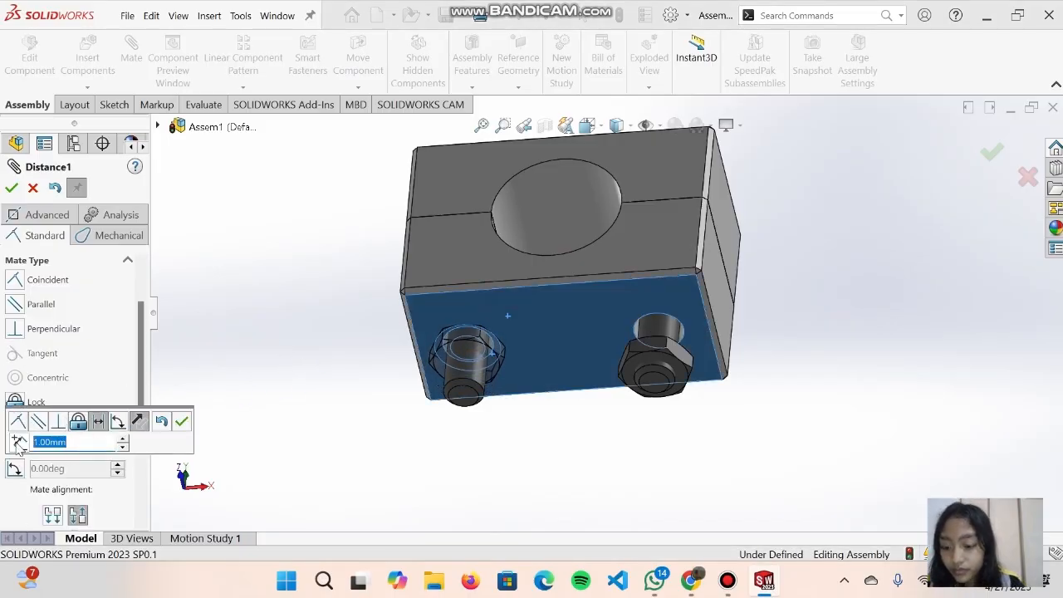
{"action": "key", "text": "Return"}
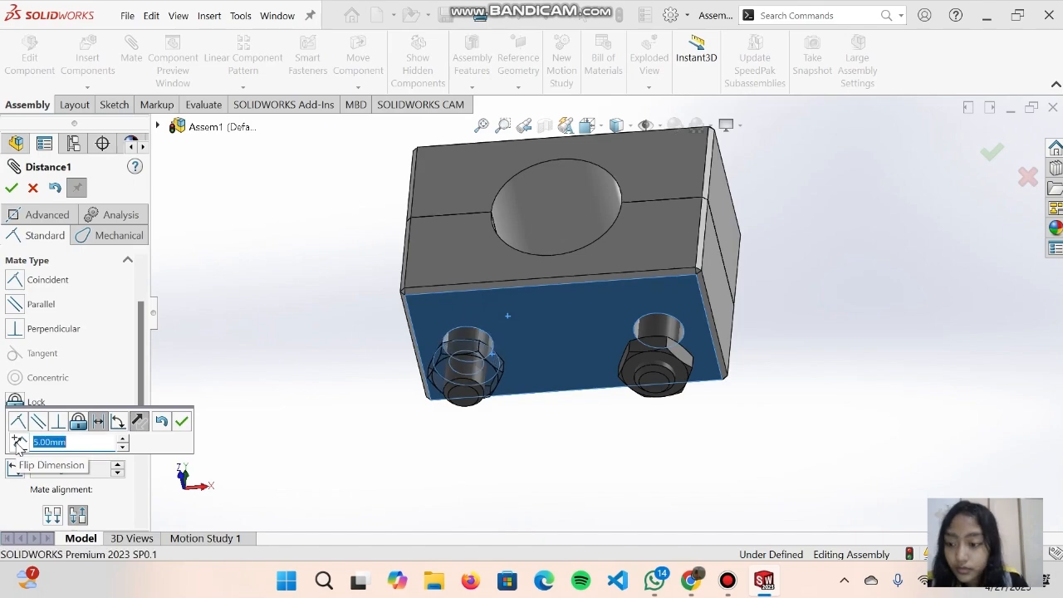
{"action": "left_click", "coordinate": [11, 189]}
Add a 5 mm distance mate between the upper face of Hex Nut<1> and the Lower Saddle's underside.
{"action": "middle_click_drag", "start_coordinate": [664, 314], "coordinate": [671, 411]}
{"action": "scroll", "coordinate": [677, 405], "scroll_direction": "down", "scroll_amount": 3}
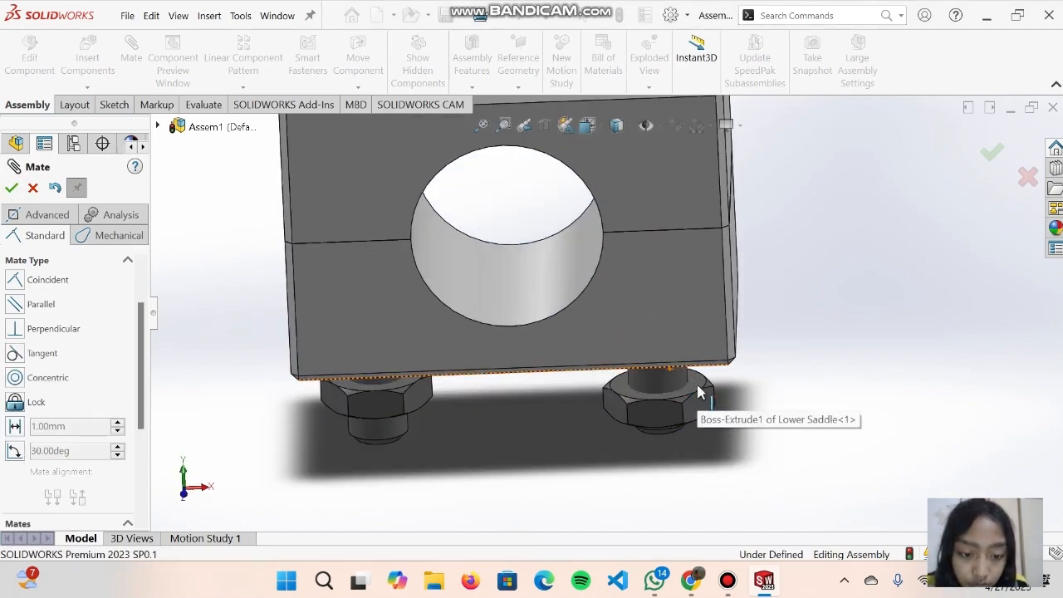
{"action": "left_click", "coordinate": [694, 389]}
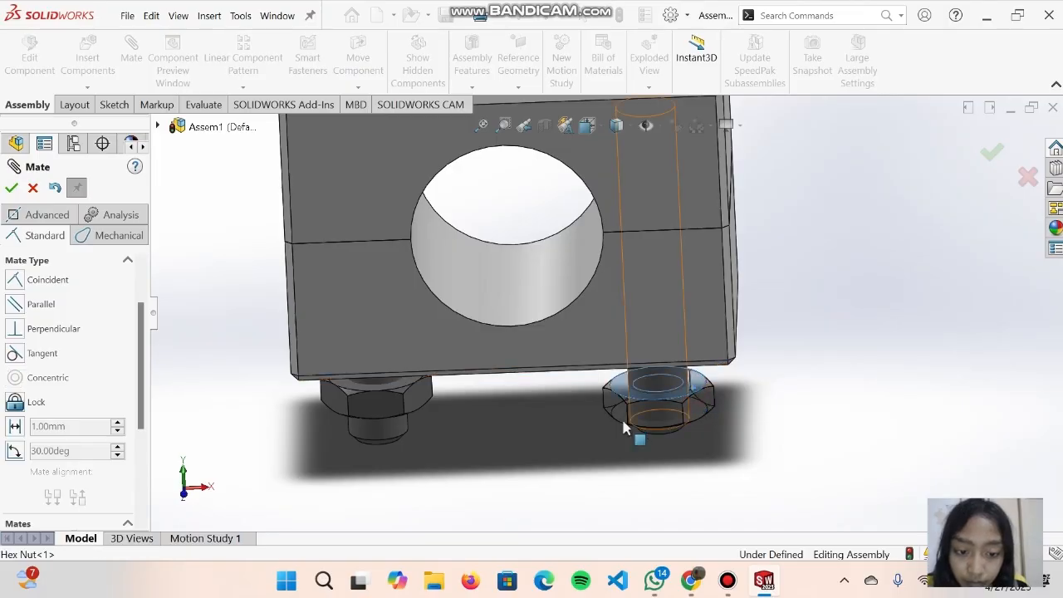
{"action": "left_click", "coordinate": [17, 427]}
{"action": "type", "text": "5"}
{"action": "key", "text": "Return"}
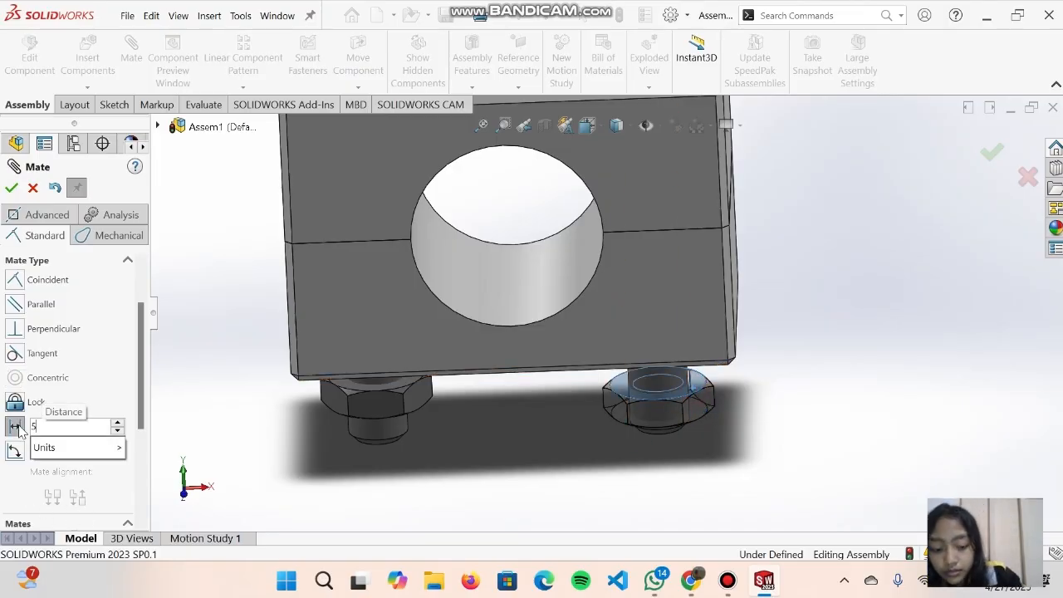
{"action": "middle_click_drag", "start_coordinate": [776, 301], "coordinate": [771, 161]}
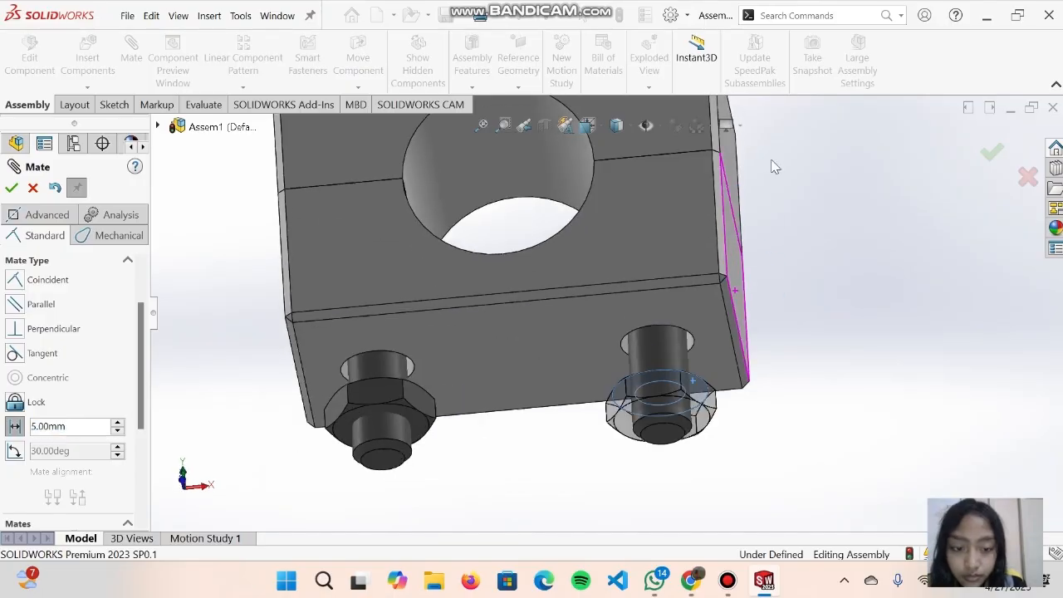
{"action": "left_click", "coordinate": [683, 306]}
{"action": "left_click", "coordinate": [12, 189]}
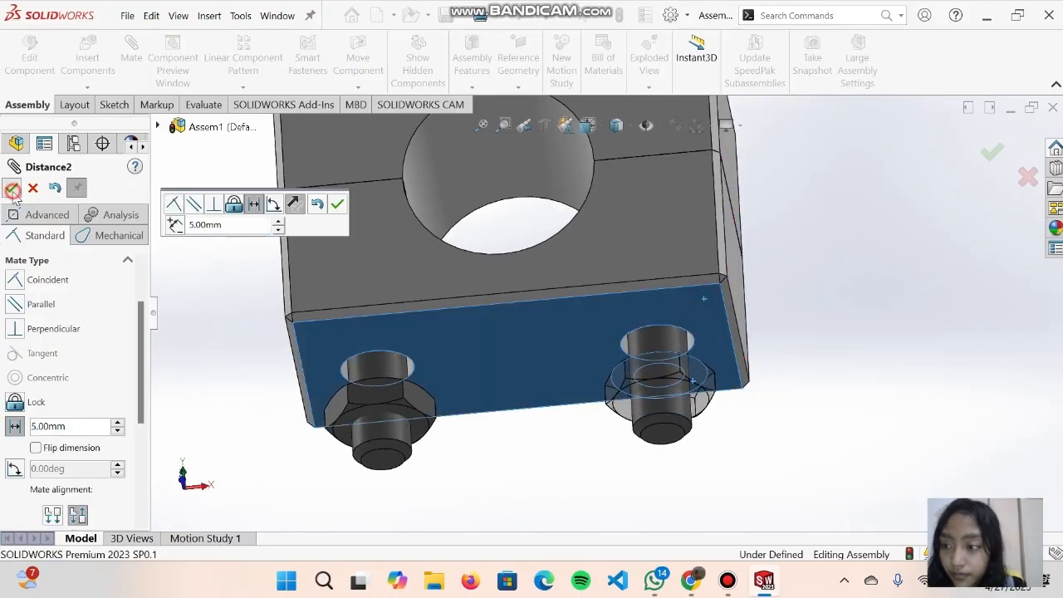
{"action": "scroll", "coordinate": [575, 192], "scroll_direction": "up", "scroll_amount": 1}
{"action": "middle_click_drag", "start_coordinate": [562, 187], "coordinate": [560, 266]}
{"action": "scroll", "coordinate": [565, 296], "scroll_direction": "up", "scroll_amount": 2}
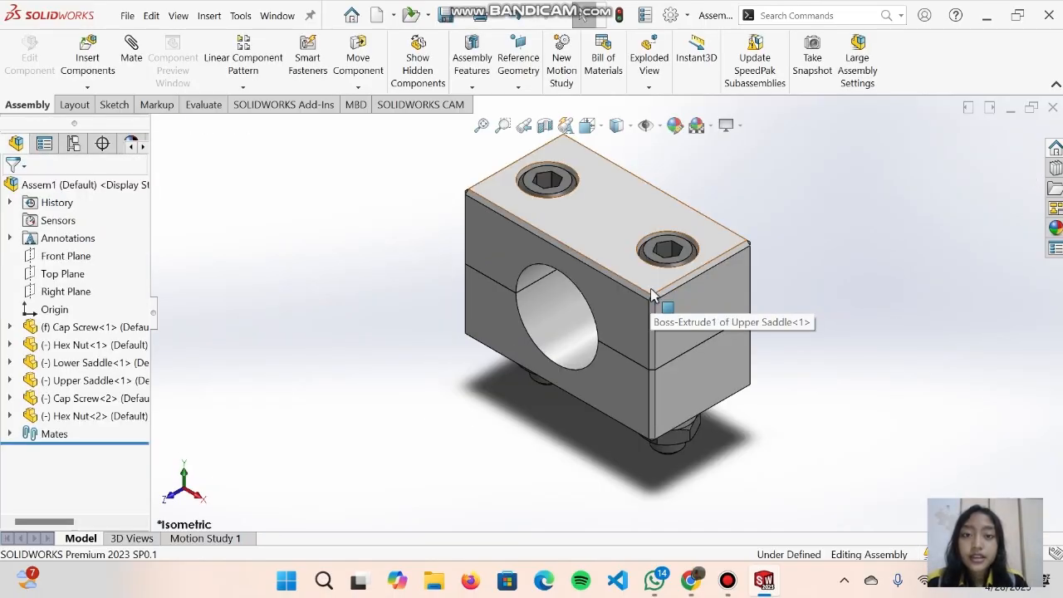